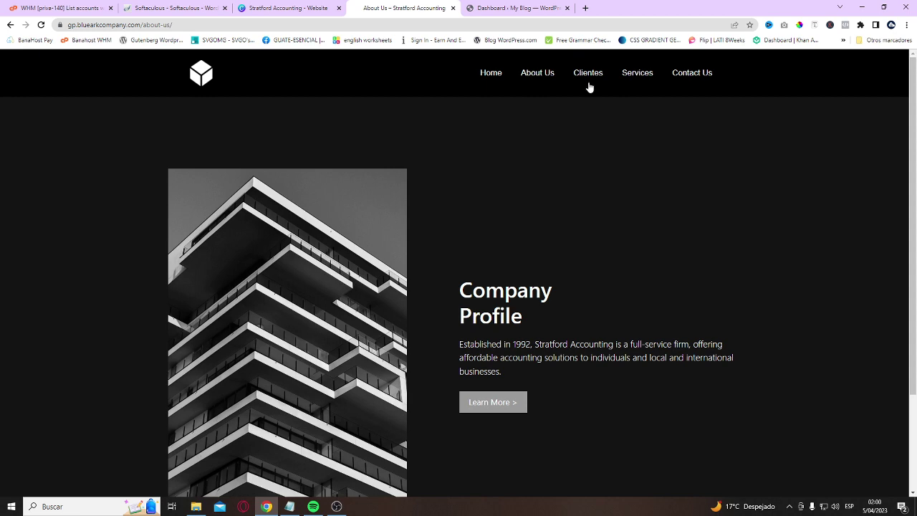
Step: Review the finished Stratford Accounting site's Clientes, Services, Contact Us and Home pages, checking their layout and content
left_click(588, 84)
scroll(635, 243, "down", 2)
scroll(641, 215, "up", 2)
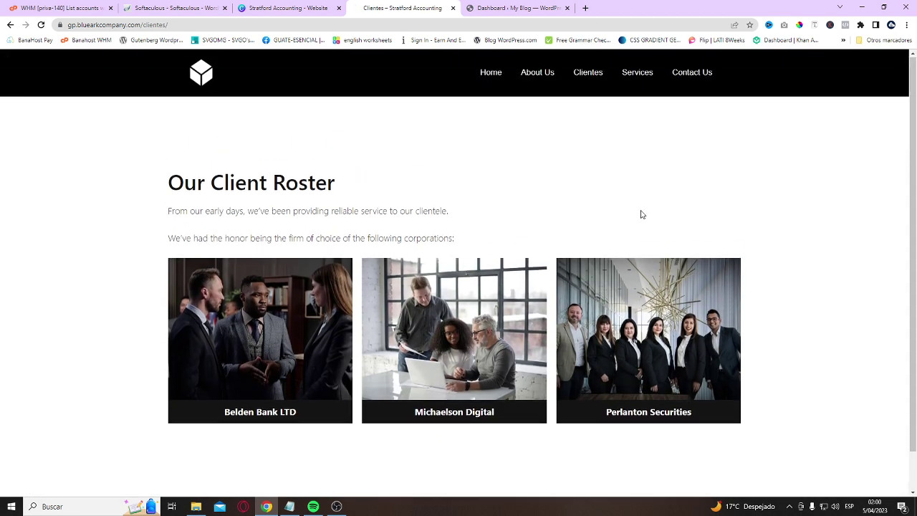
left_click(648, 76)
scroll(652, 317, "down", 1)
scroll(653, 316, "up", 1)
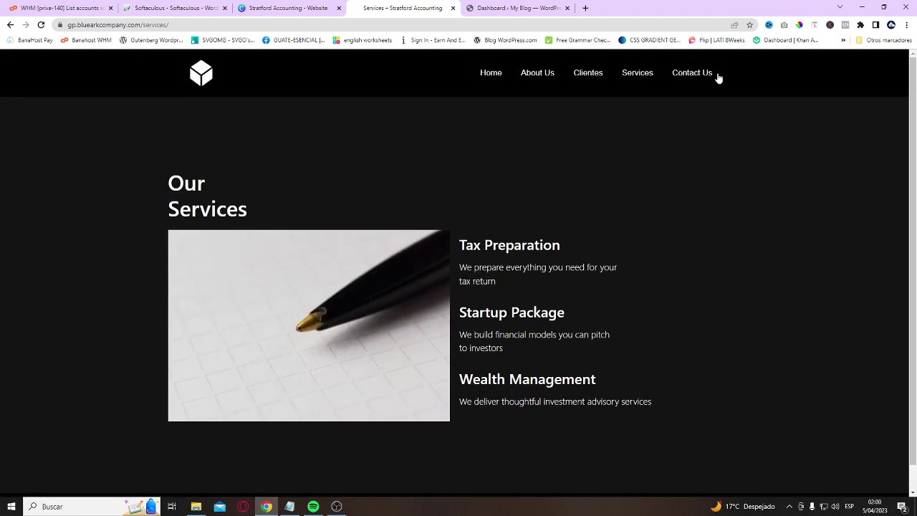
left_click(685, 78)
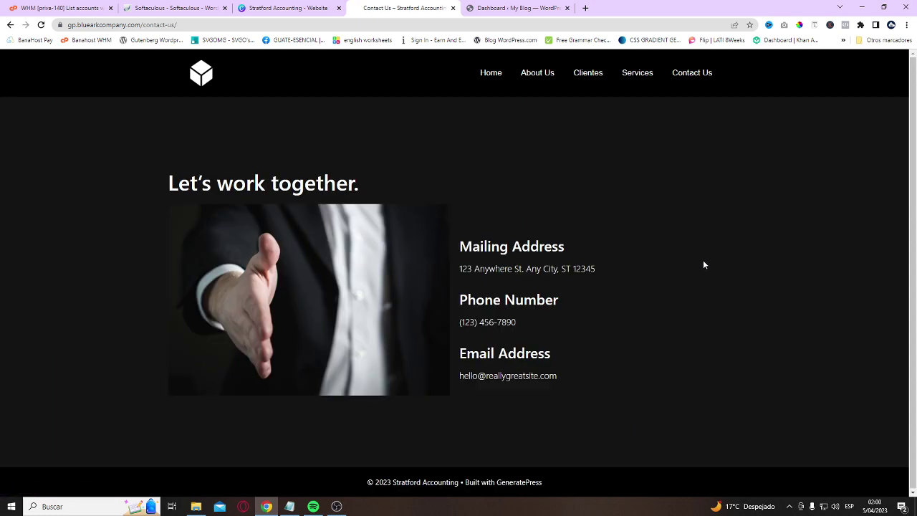
left_click(490, 76)
scroll(429, 349, "down", 3)
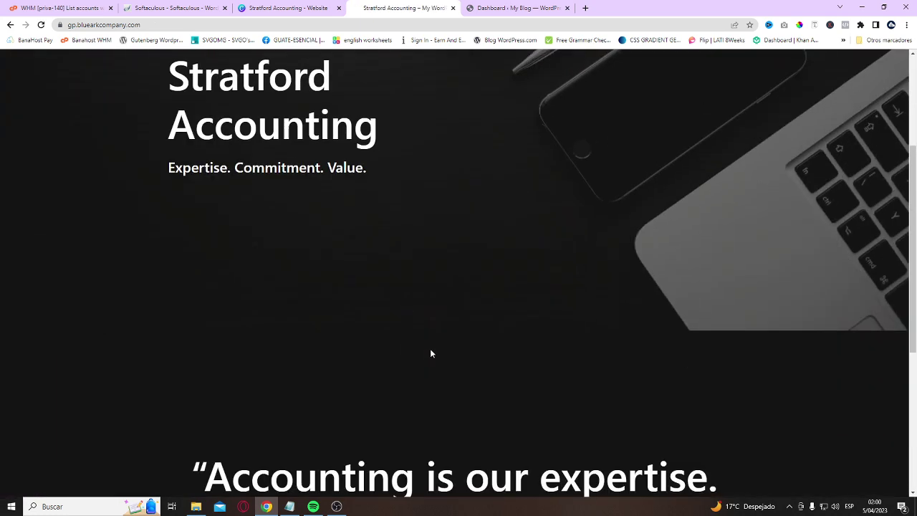
scroll(467, 385, "down", 3)
scroll(483, 380, "up", 6)
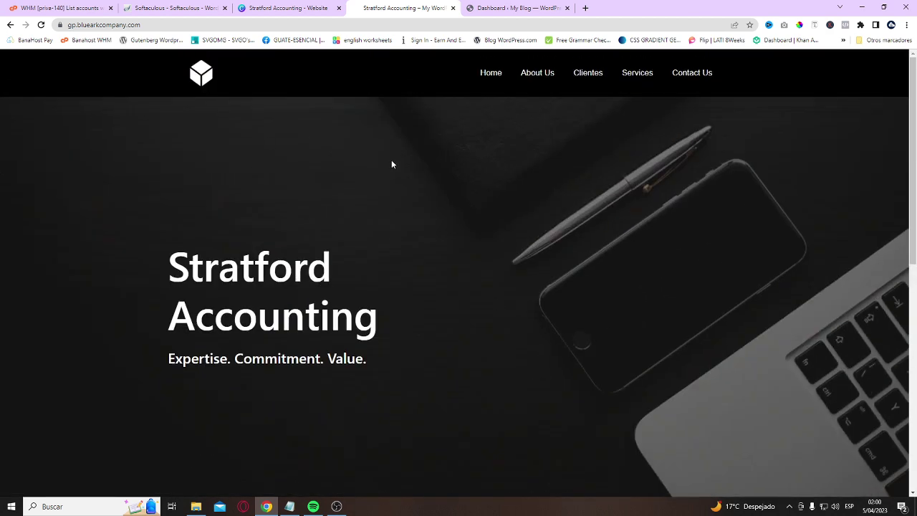
Step: Switch to the Stratford Accounting website design in Canva and examine all six pages, from the hero section to the contact section
left_click(513, 9)
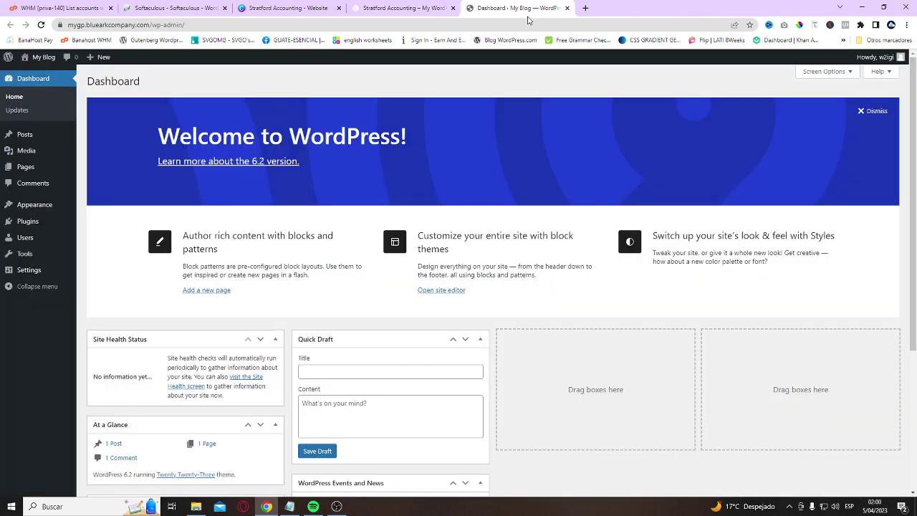
left_click_drag(276, 8, 387, 10)
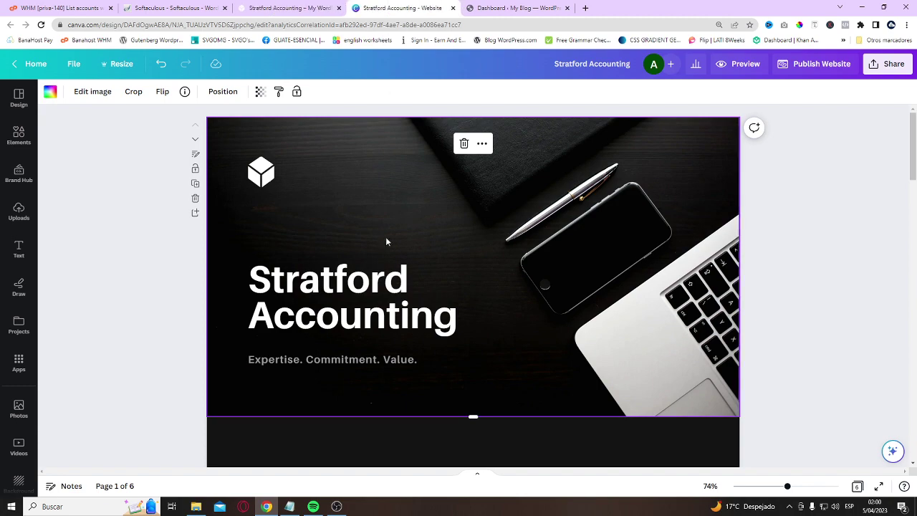
scroll(788, 287, "down", 12)
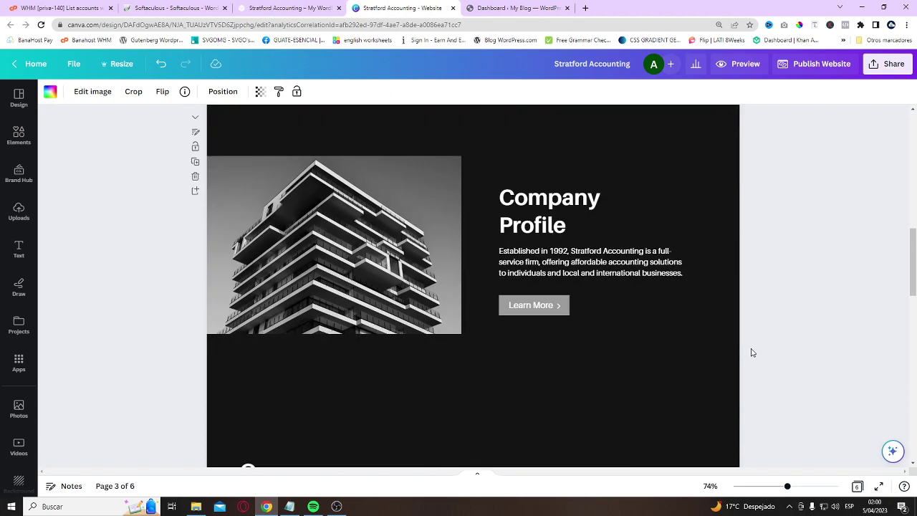
scroll(720, 355, "down", 8)
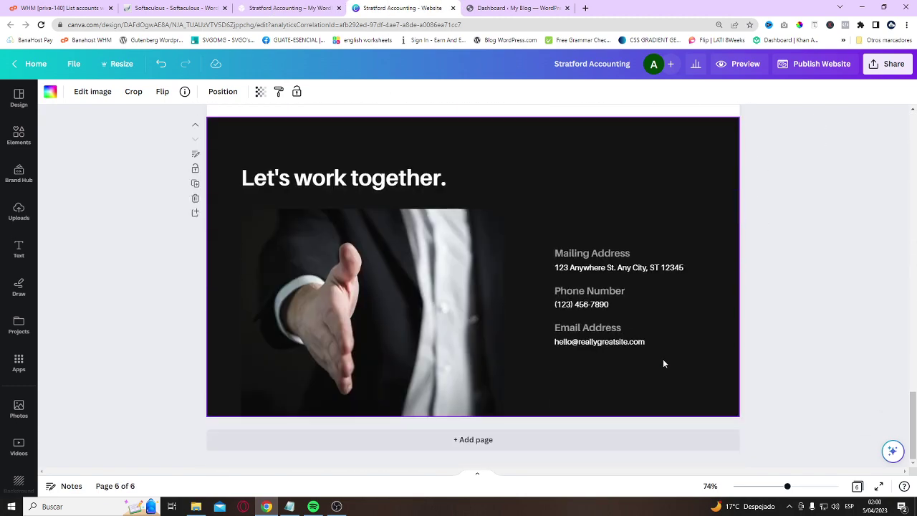
scroll(745, 328, "up", 8)
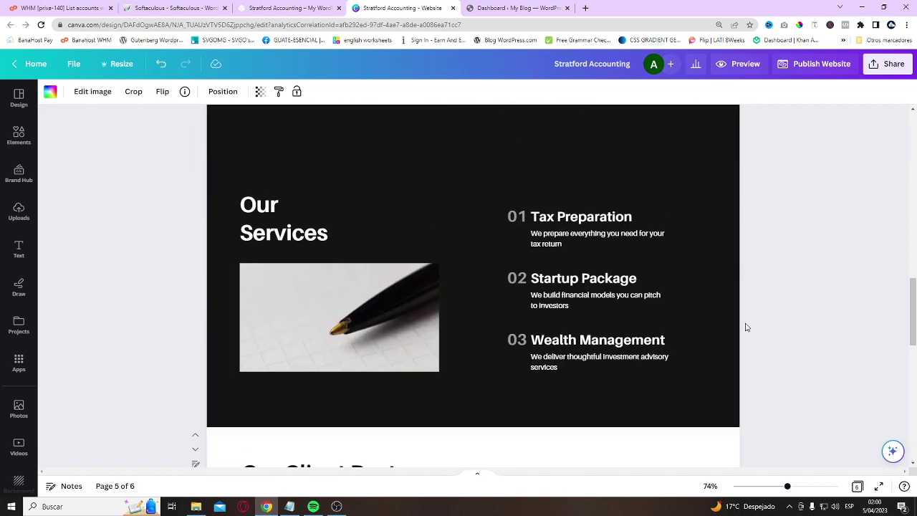
scroll(712, 327, "up", 10)
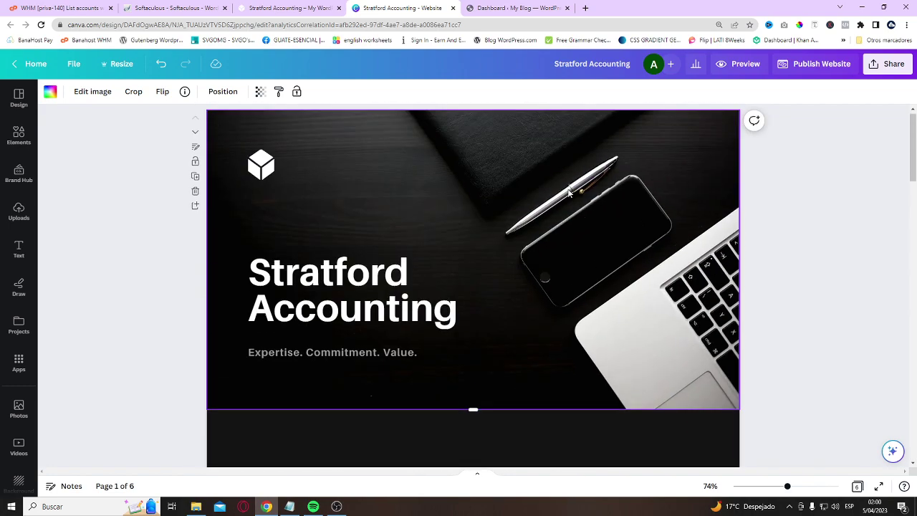
scroll(413, 242, "down", 10)
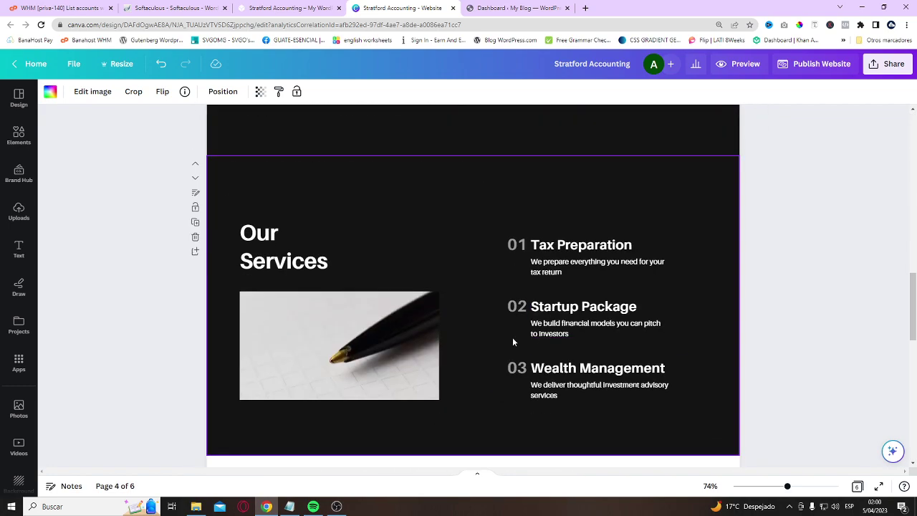
scroll(516, 345, "down", 7)
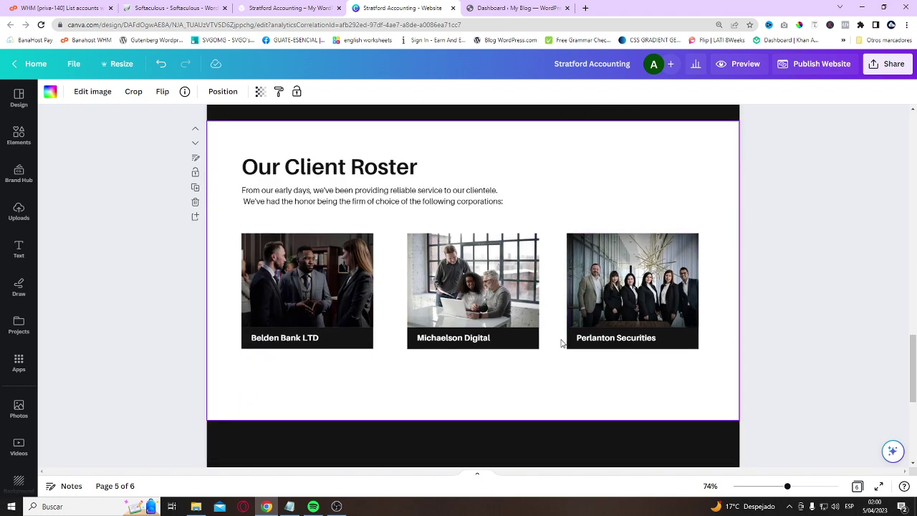
scroll(563, 349, "down", 3)
scroll(604, 363, "up", 8)
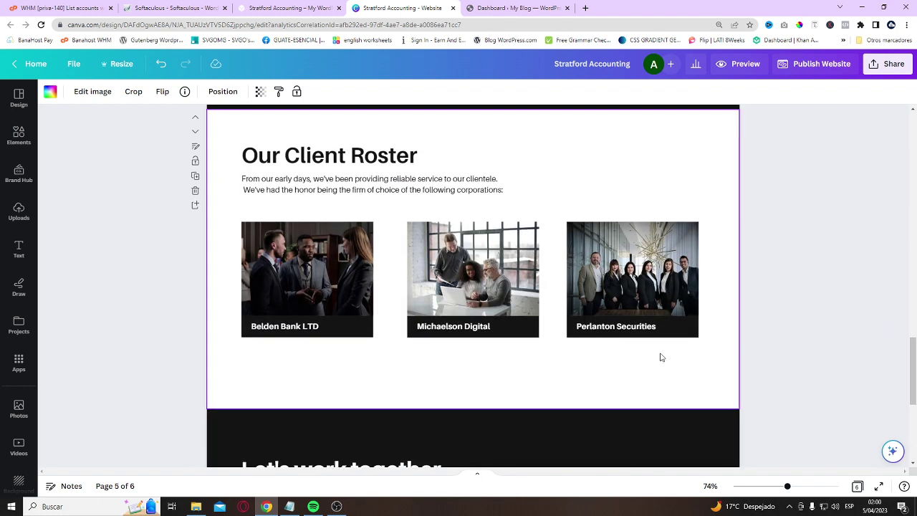
scroll(655, 360, "up", 6)
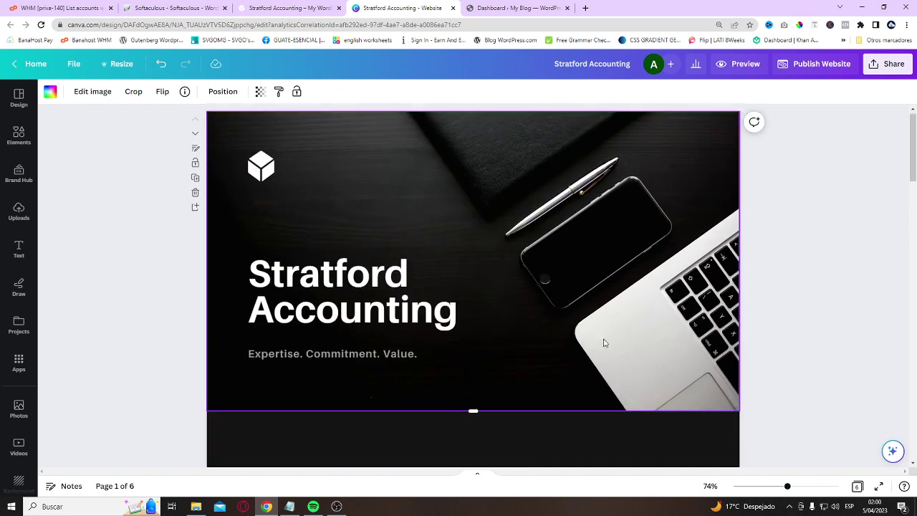
Step: Switch to the My Blog WordPress dashboard and, in the Reading settings, discourage search engines from indexing the site, saving the change
left_click(478, 8)
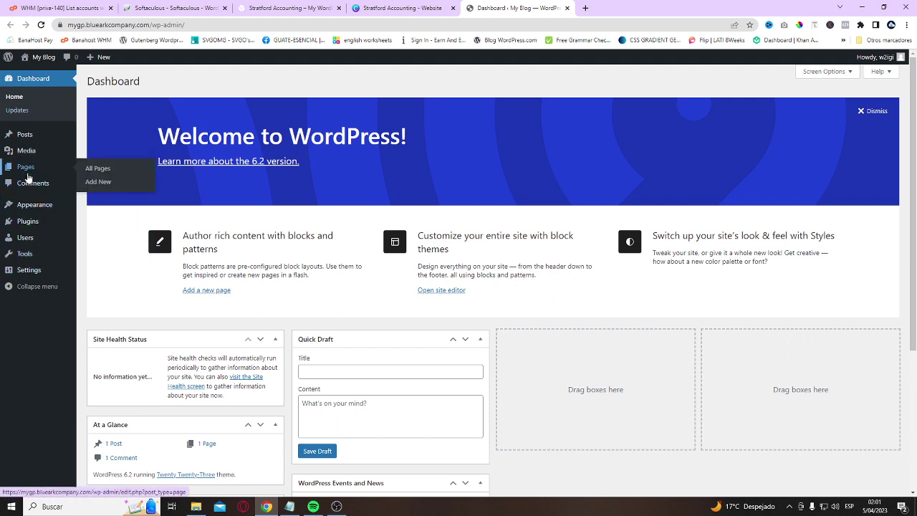
left_click(25, 166)
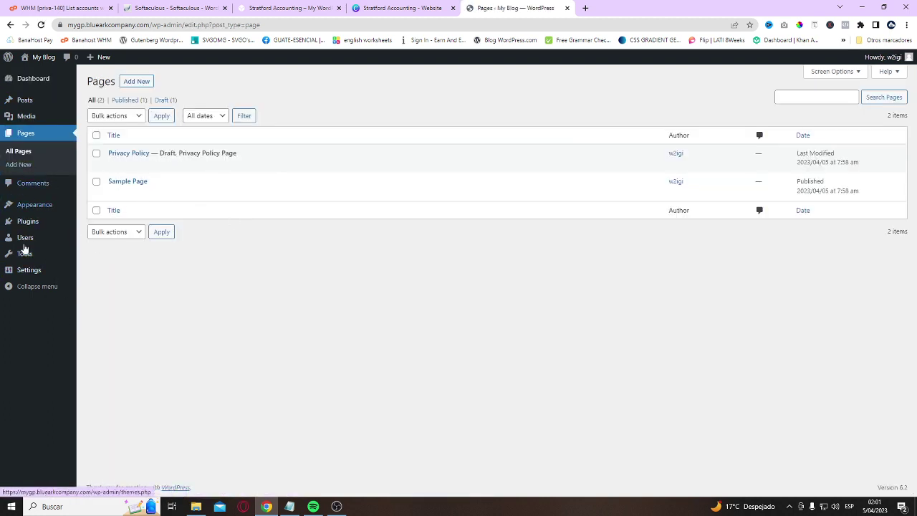
mouse_move(31, 277)
left_click(105, 300)
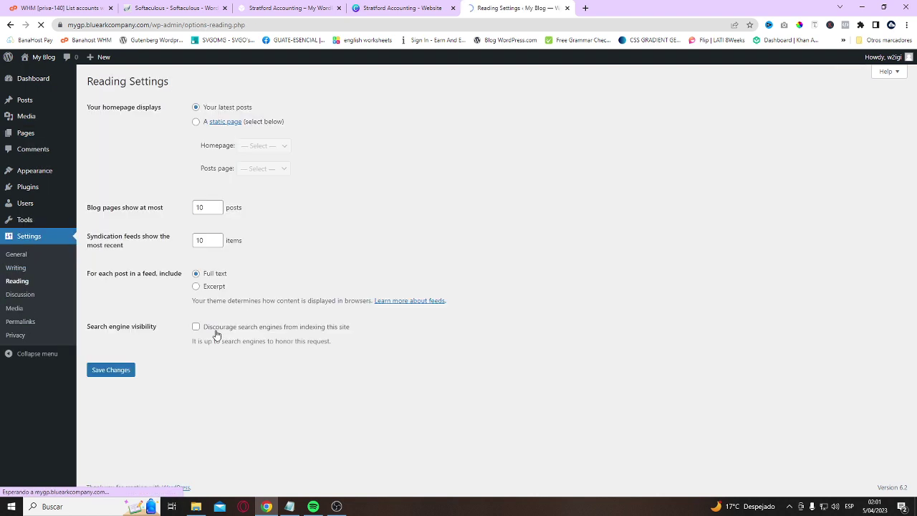
left_click(229, 327)
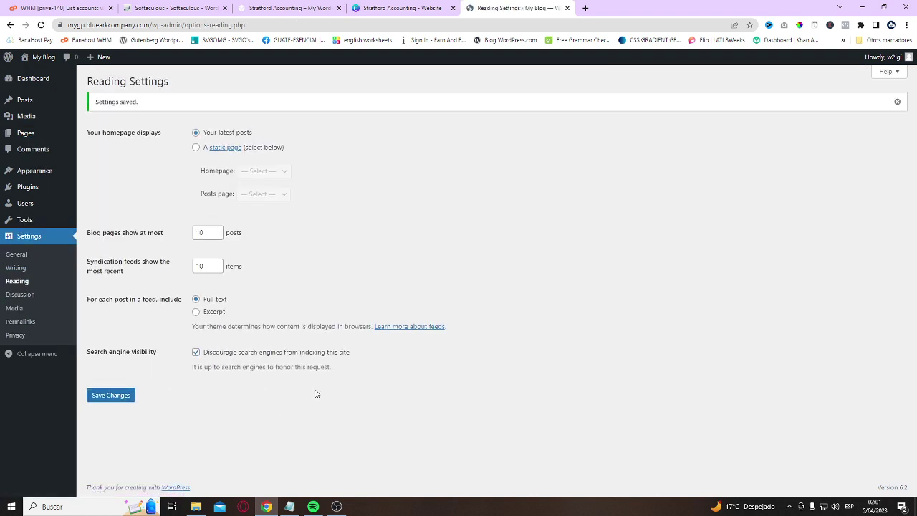
Step: Find the GeneratePress theme in the theme directory, install it and activate it
left_click(31, 139)
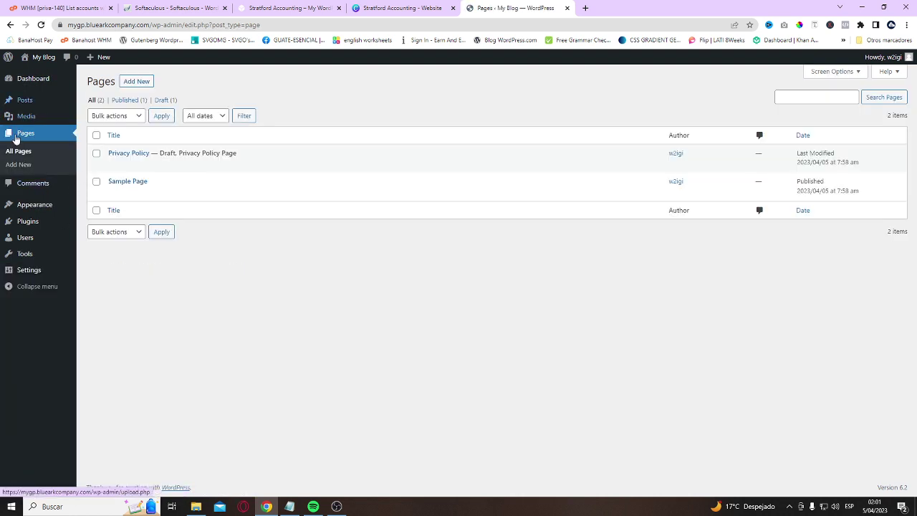
mouse_move(34, 214)
left_click(114, 208)
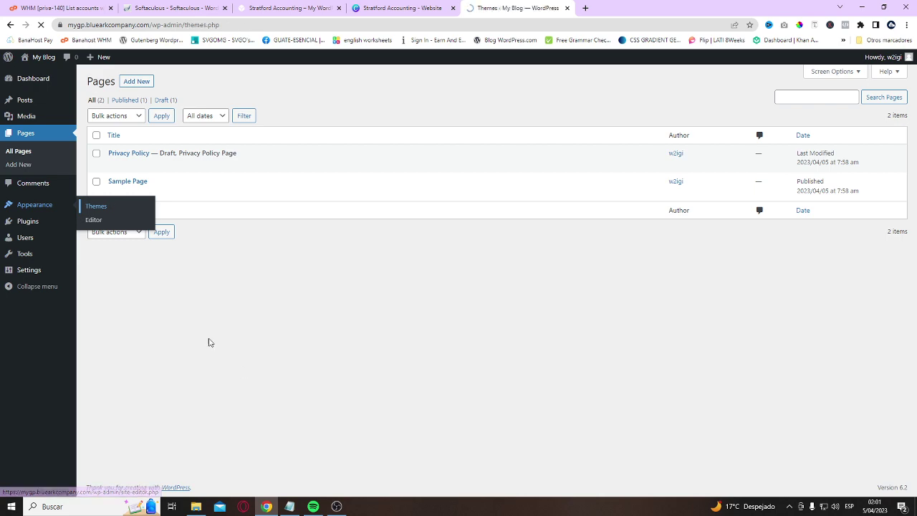
left_click(172, 81)
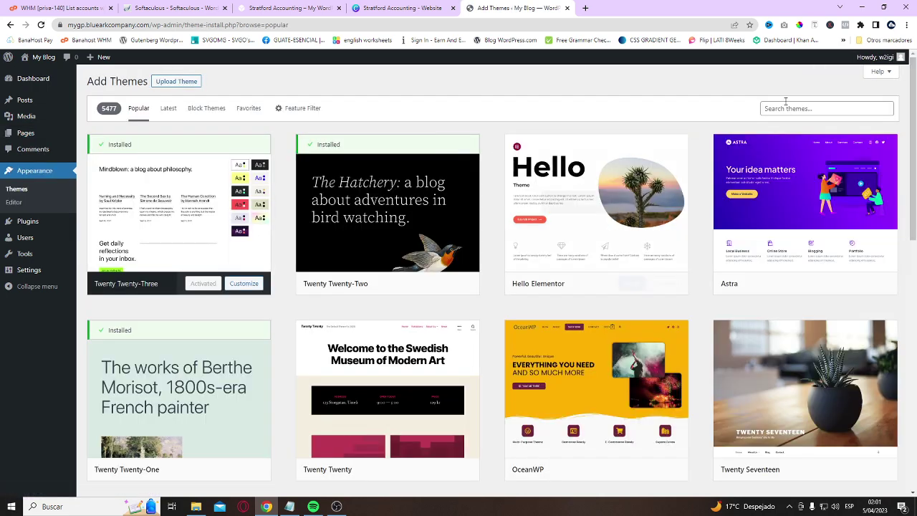
left_click(788, 109)
type("generatepress")
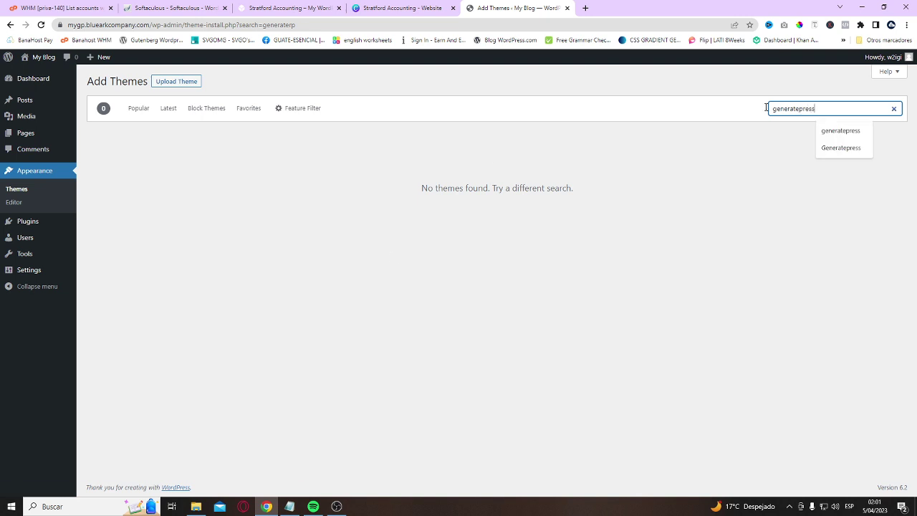
left_click(209, 286)
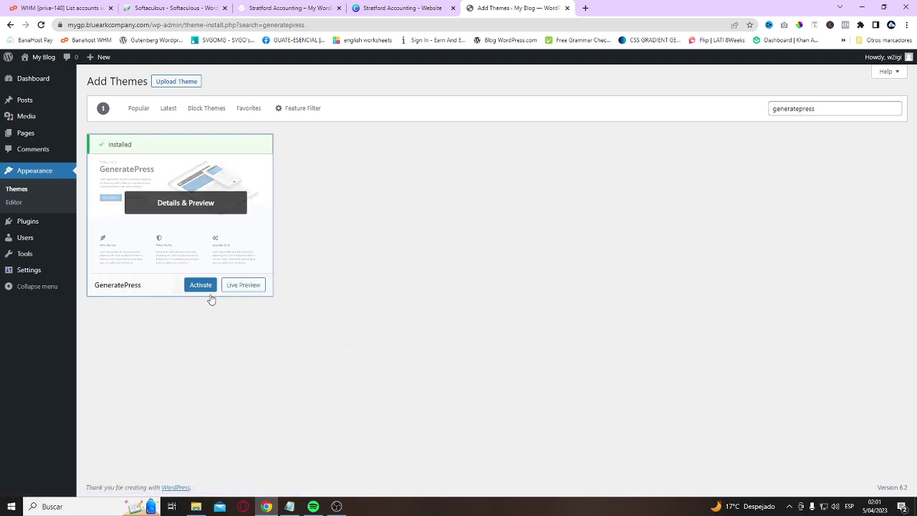
left_click(204, 285)
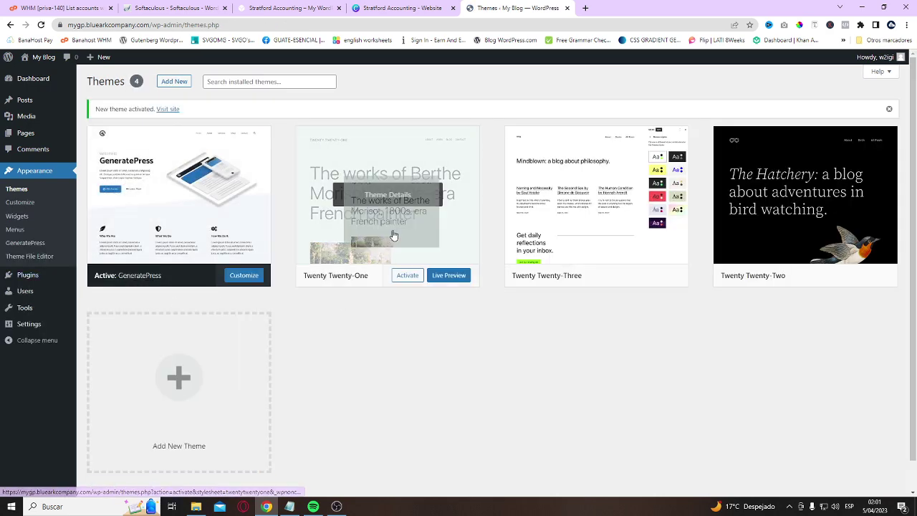
Step: Delete the inactive Twenty Twenty-One, Twenty Twenty-Three and Twenty Twenty-Two themes
left_click(394, 235)
left_click(822, 471)
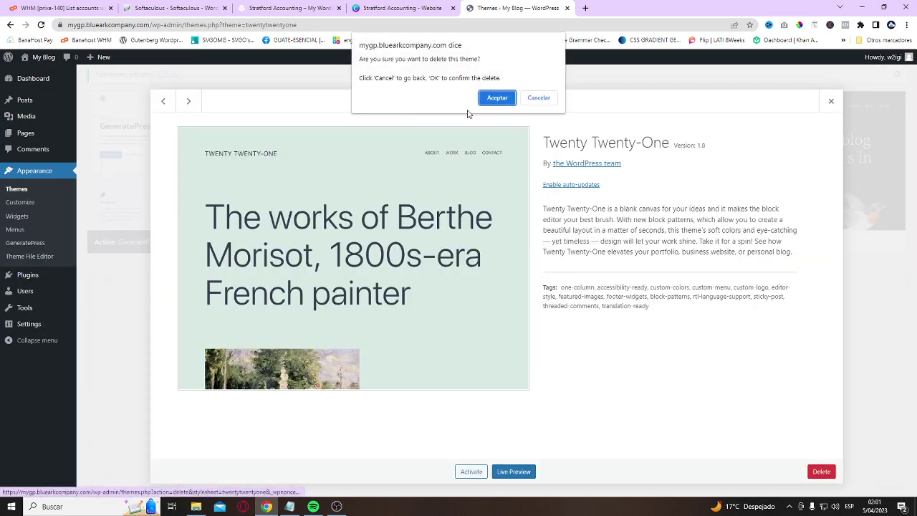
left_click(498, 98)
double_click(824, 477)
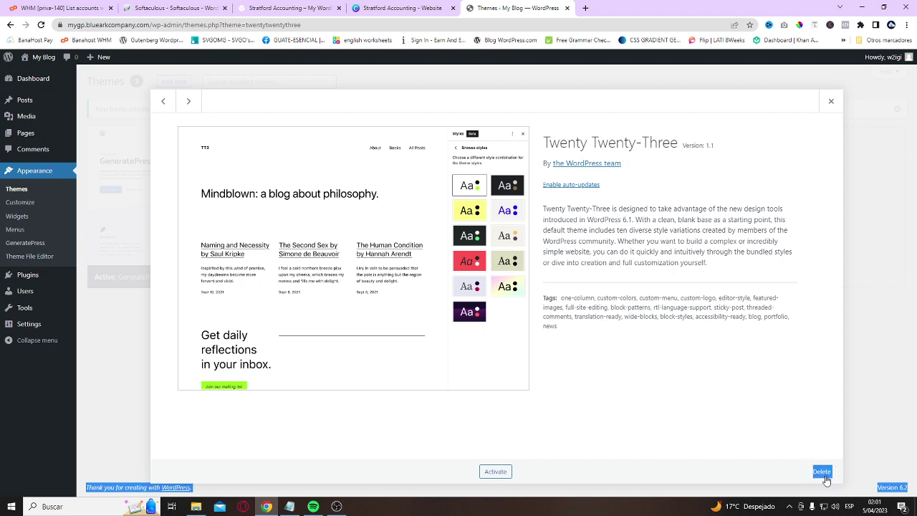
left_click(821, 471)
left_click(496, 97)
left_click(389, 194)
triple_click(795, 467)
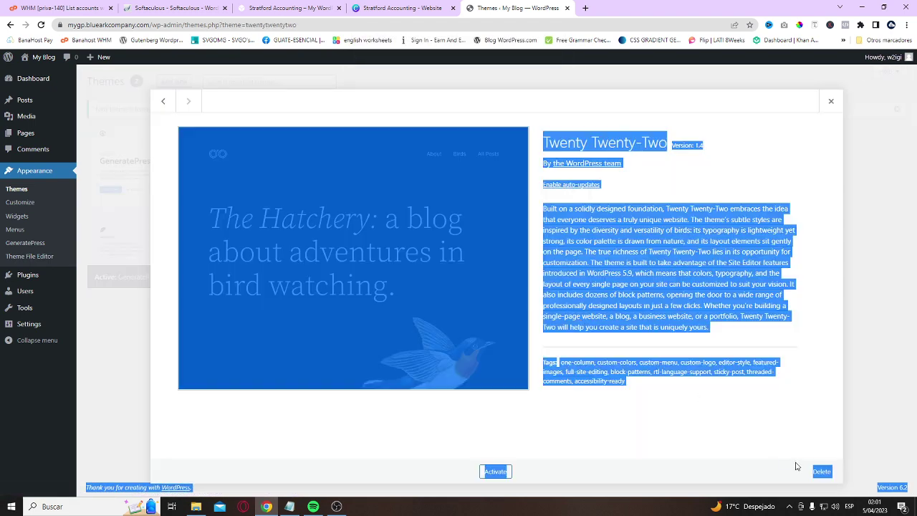
left_click(821, 471)
left_click(496, 97)
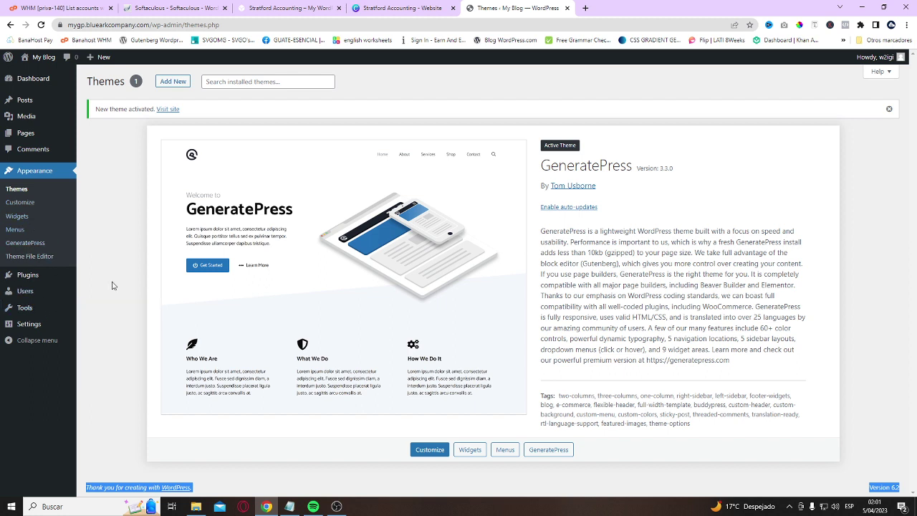
Step: Delete the preinstalled Akismet Anti-Spam and Hello Dolly plugins together with a bulk action
left_click(26, 274)
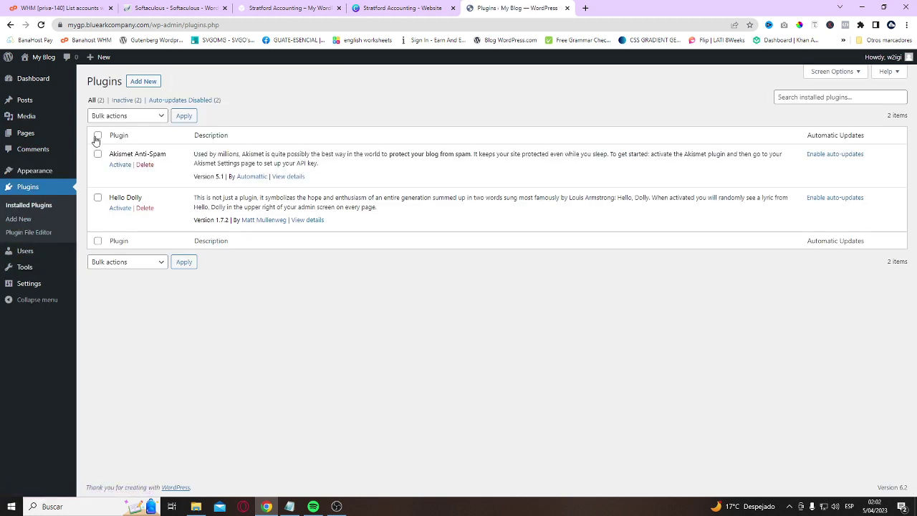
left_click(102, 118)
left_click(116, 167)
left_click(183, 115)
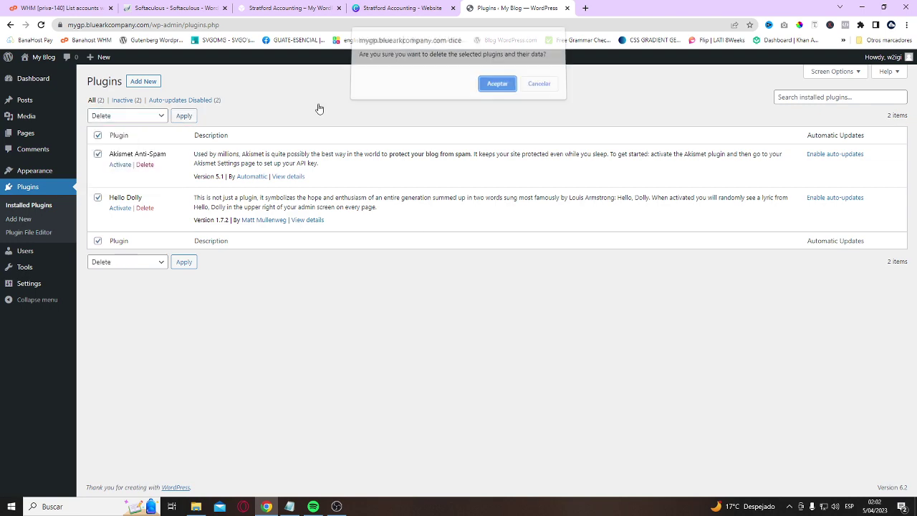
left_click(490, 87)
Step: Find the GenerateBlocks plugin in the plugin directory, install it and activate it
left_click(146, 81)
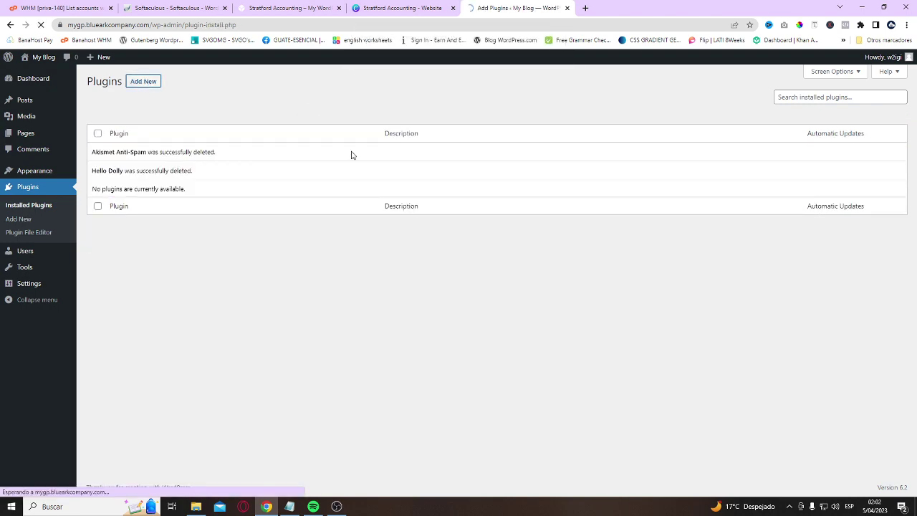
left_click(828, 113)
type("ge")
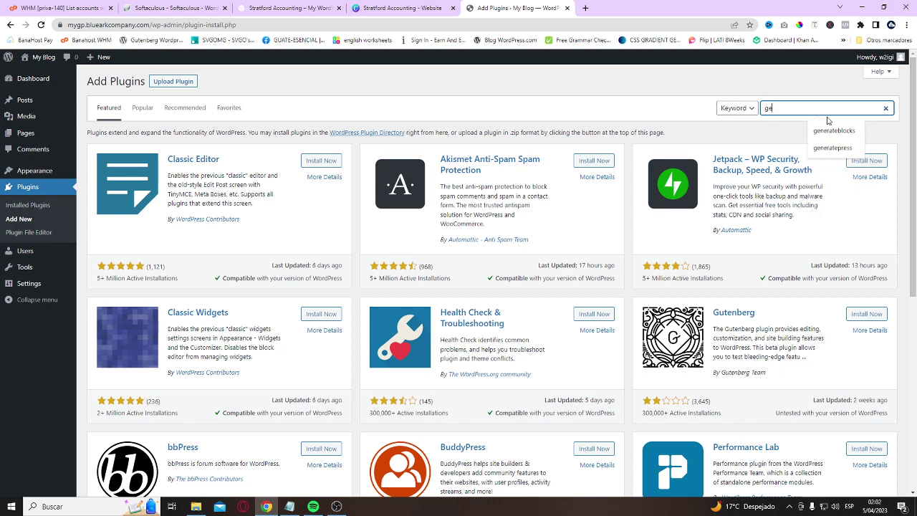
type("nerateblocks")
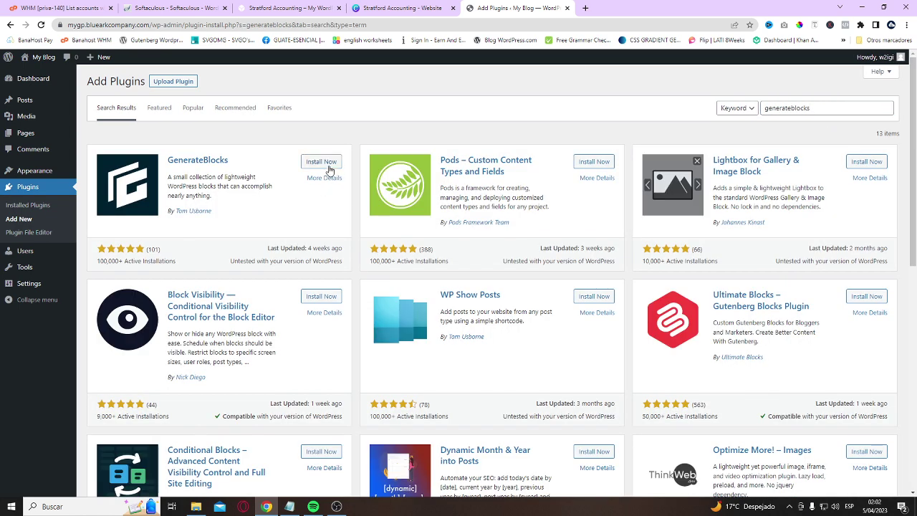
left_click(320, 161)
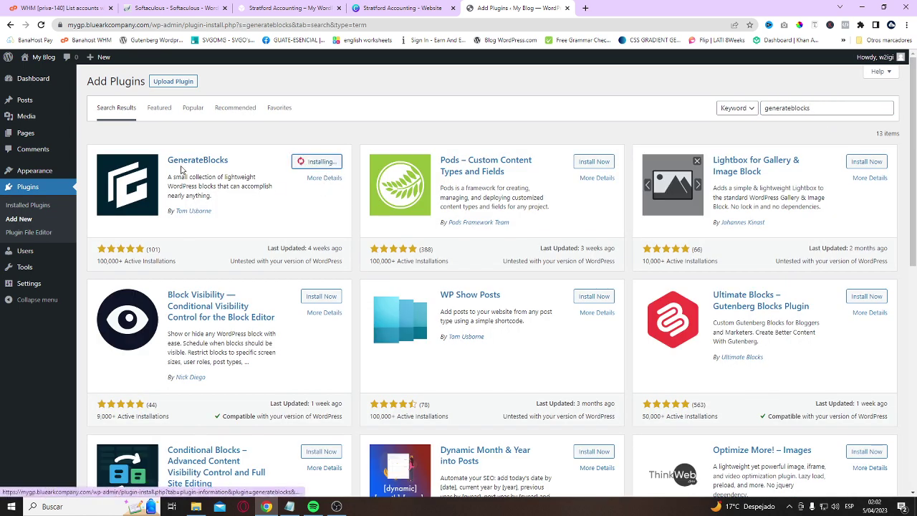
left_click(322, 161)
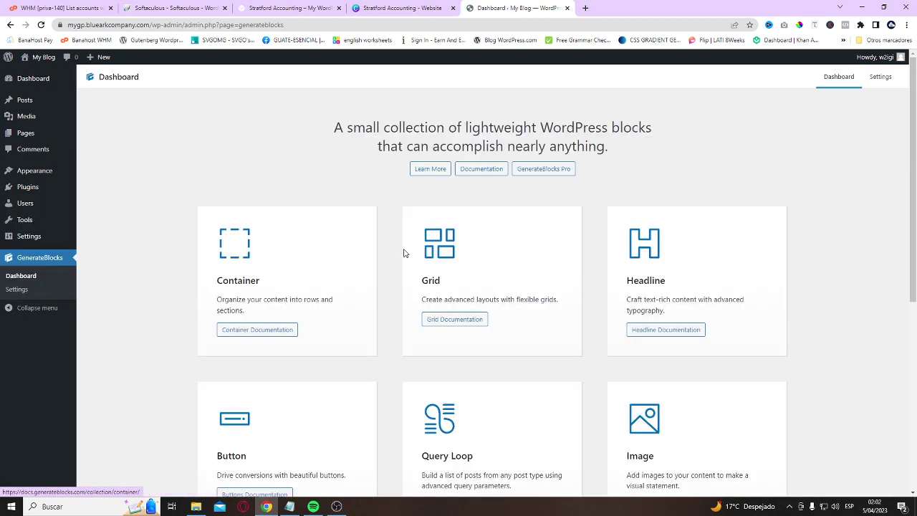
scroll(404, 253, "down", 4)
scroll(215, 201, "up", 4)
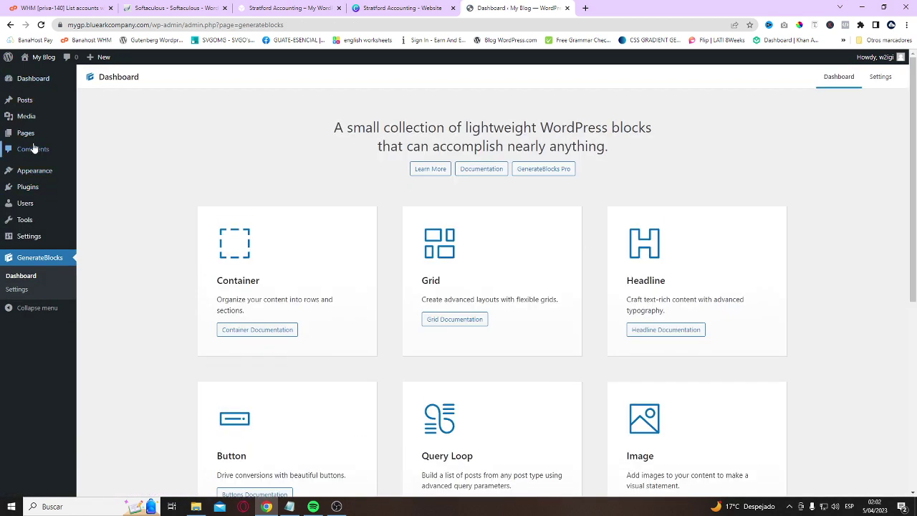
Step: Move the default Privacy Policy and Sample Page pages to the trash with a bulk action
left_click(28, 134)
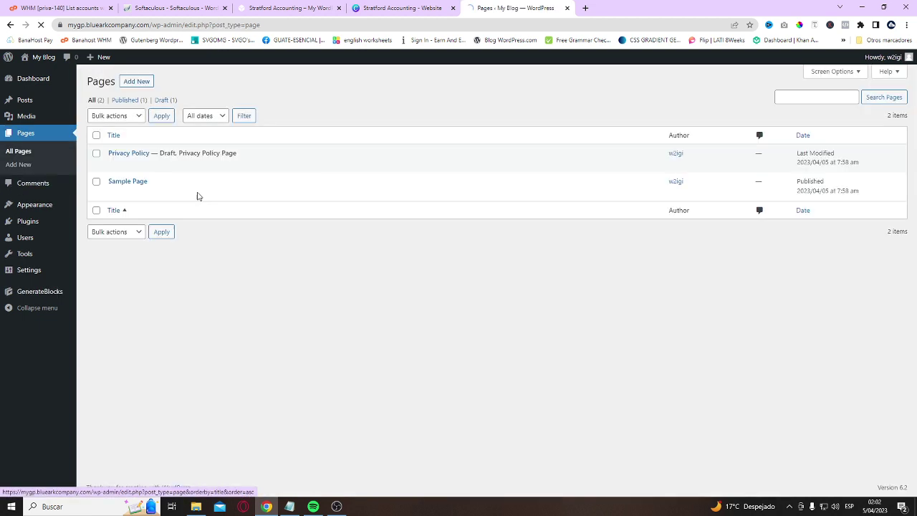
left_click(96, 137)
left_click(114, 115)
left_click(115, 146)
left_click(161, 115)
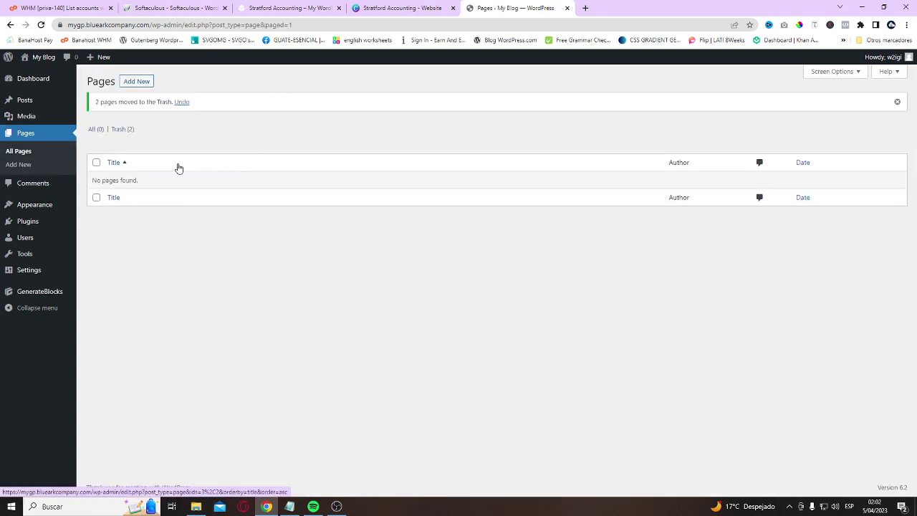
Step: Permanently delete both trashed pages with a bulk action
left_click(122, 129)
left_click(109, 117)
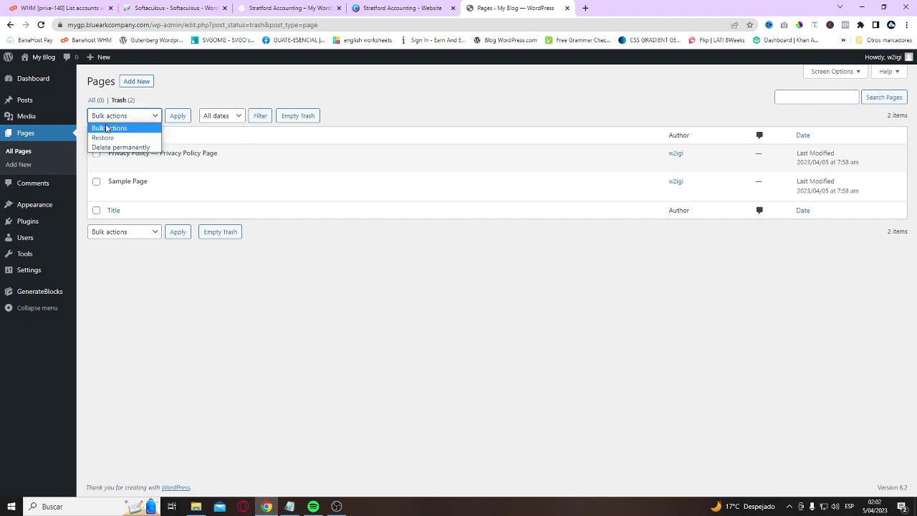
left_click(96, 136)
left_click(96, 136)
left_click(115, 116)
left_click(121, 147)
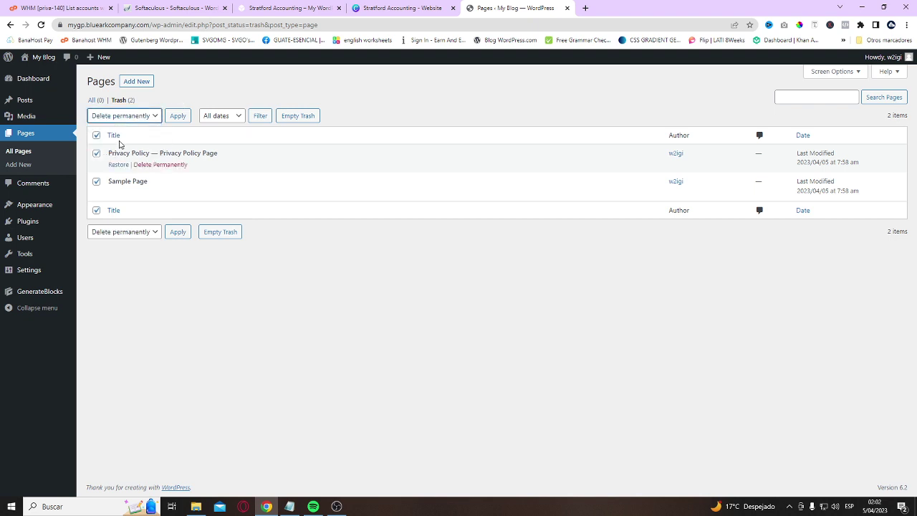
left_click(177, 116)
Step: Move the default Hello world! post to the trash
left_click(25, 101)
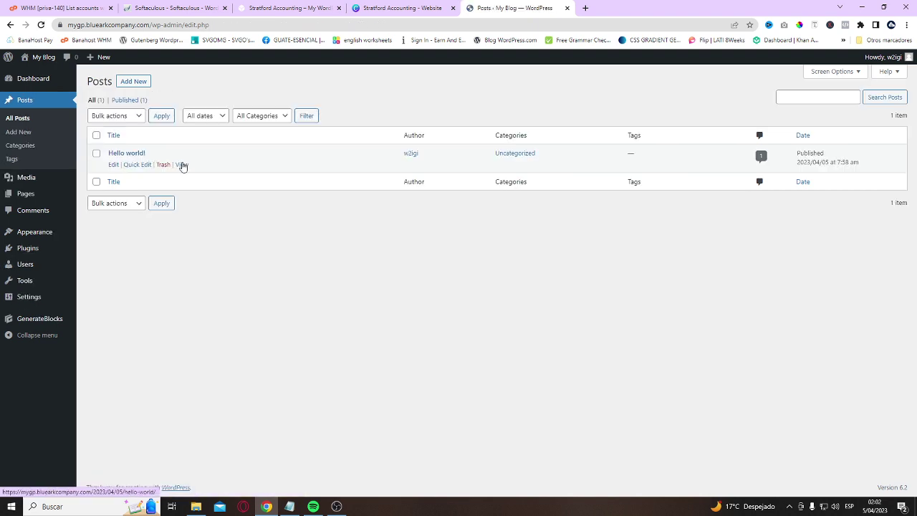
left_click(96, 136)
left_click(114, 115)
left_click(114, 145)
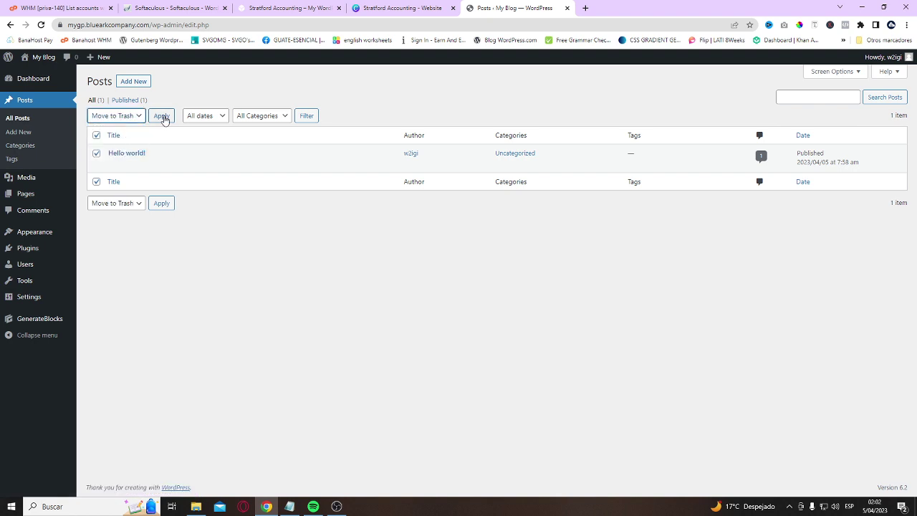
left_click(162, 116)
Step: Permanently delete the trashed Hello world! post
left_click(118, 127)
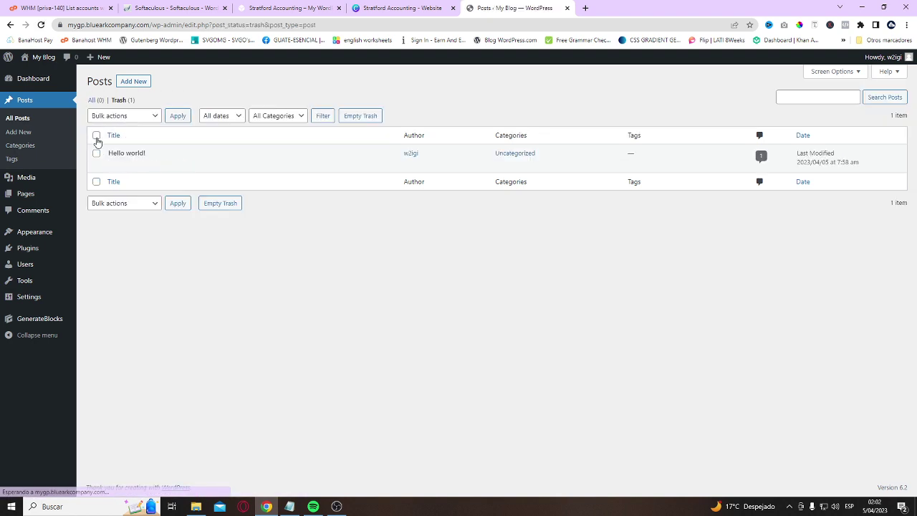
left_click(96, 135)
left_click(118, 115)
left_click(115, 145)
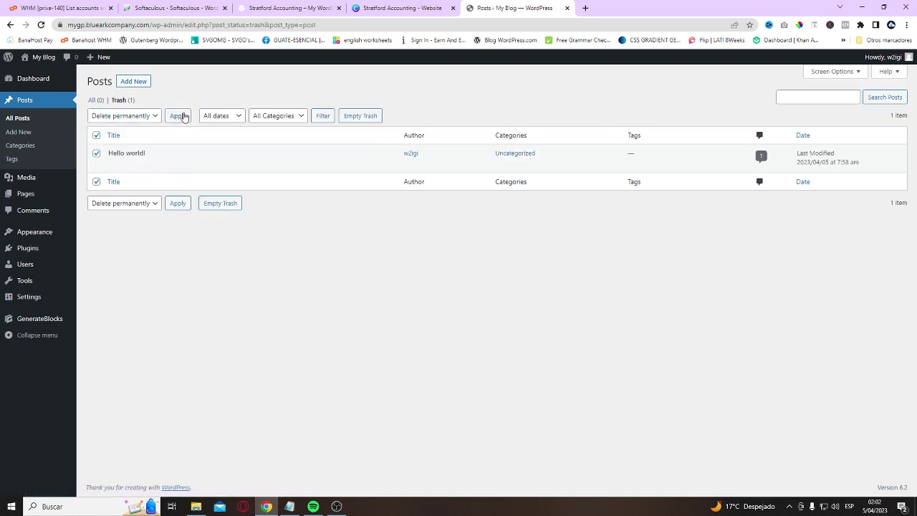
left_click(178, 115)
Step: Upload 1.jpg through 7.jpg and Logo.png from the BLACK PLANTILLA folder to the media library
left_click(29, 193)
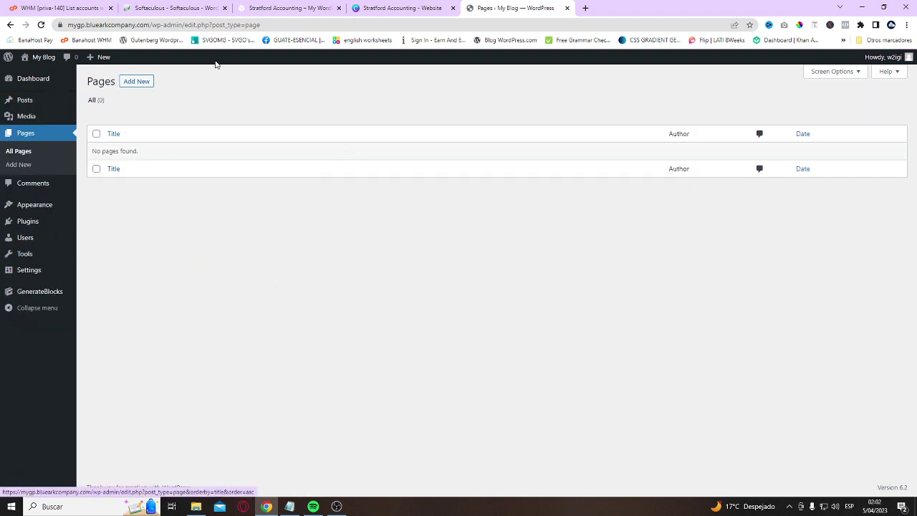
left_click(27, 117)
left_click(176, 84)
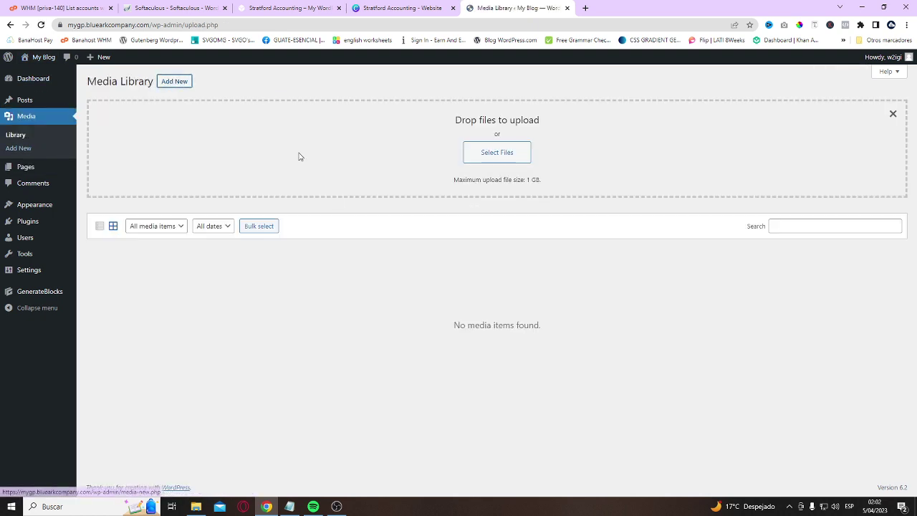
left_click(521, 157)
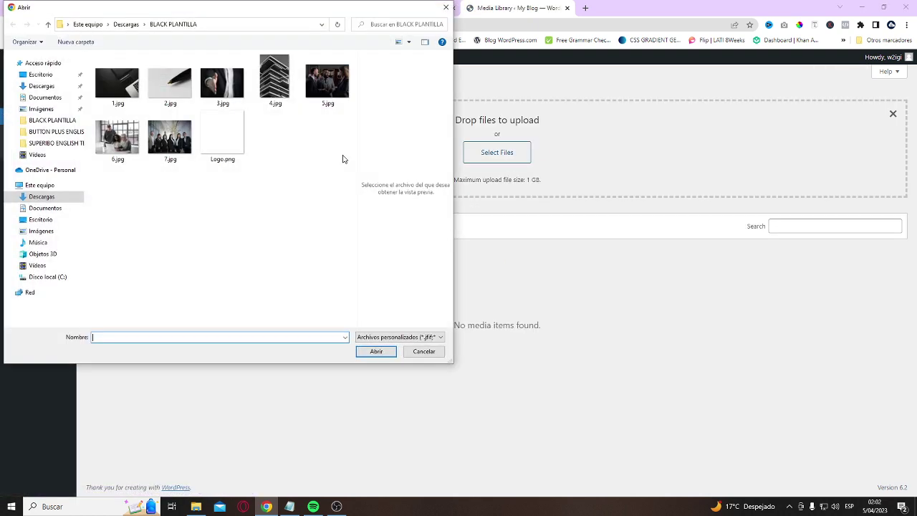
key("ctrl+a")
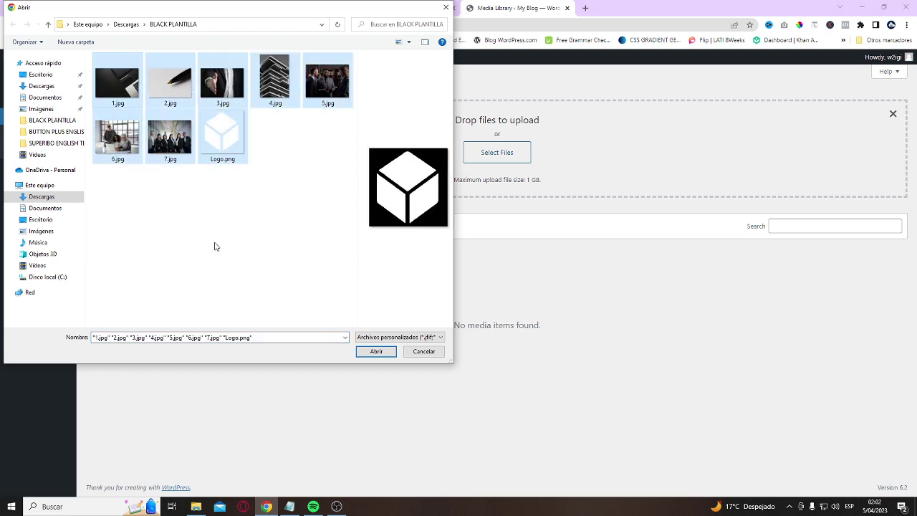
left_click(377, 352)
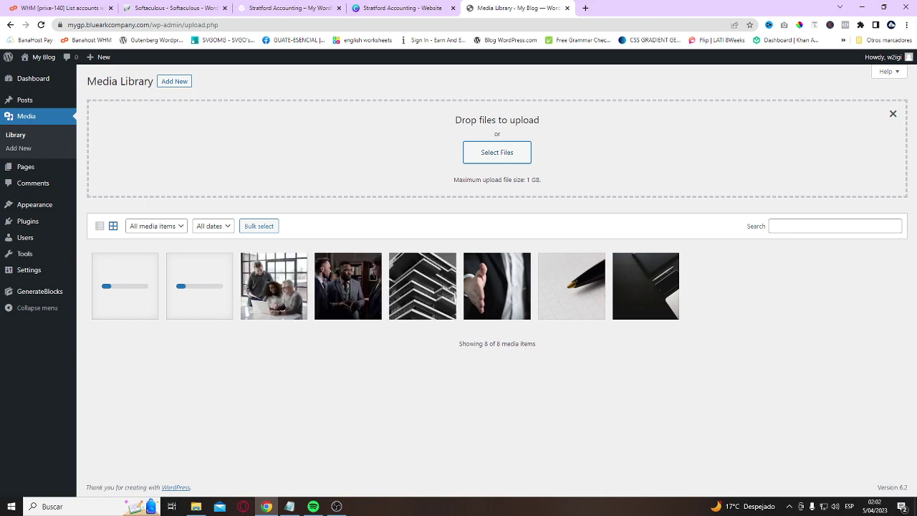
Step: Switch to Notepad and review the prepared website texts, image sizes and GeneratePress CSS, then return to the browser
left_click(290, 506)
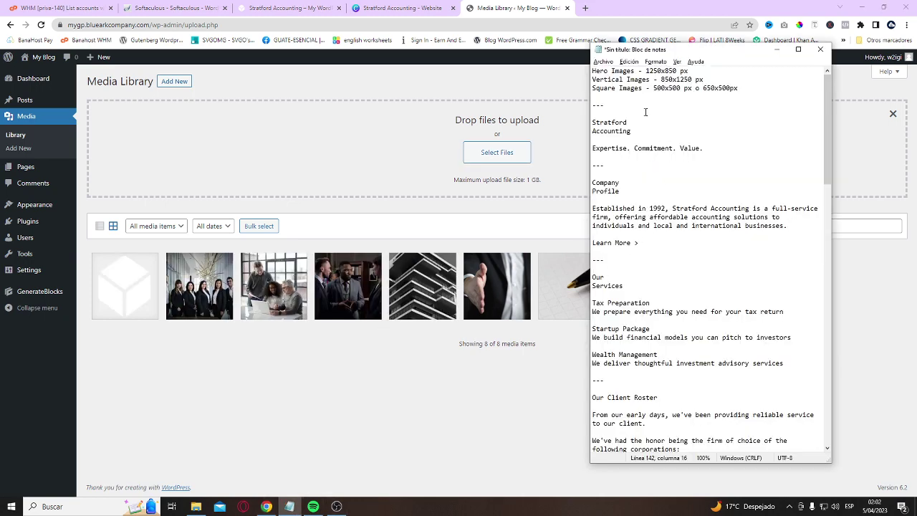
scroll(699, 305, "down", 20)
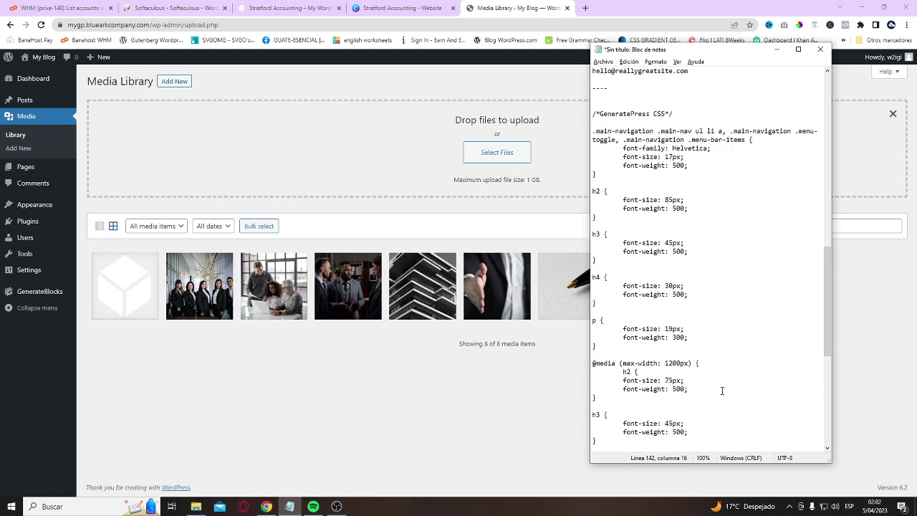
scroll(722, 391, "up", 4)
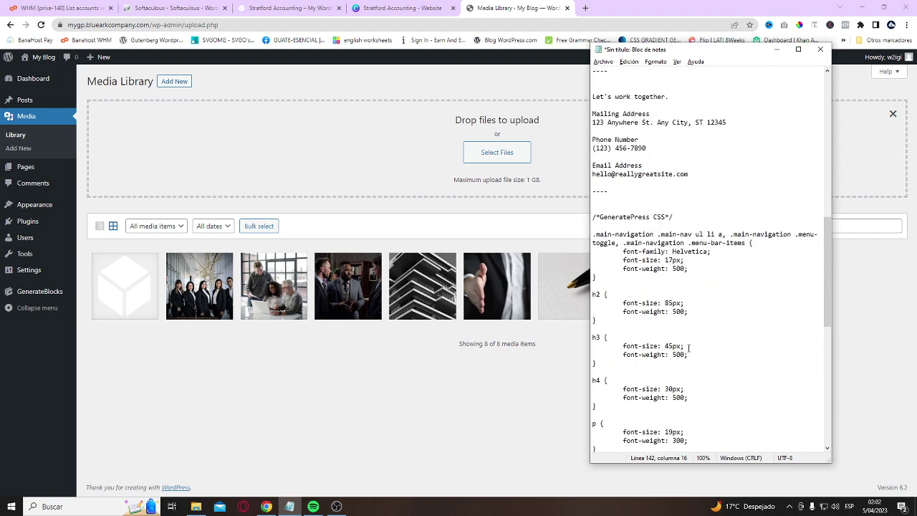
scroll(689, 348, "down", 8)
scroll(714, 398, "up", 3)
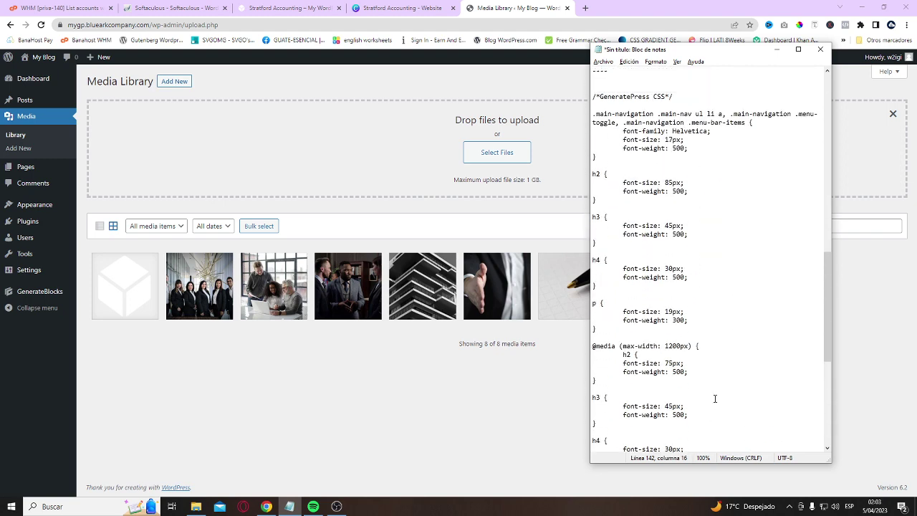
scroll(715, 399, "up", 18)
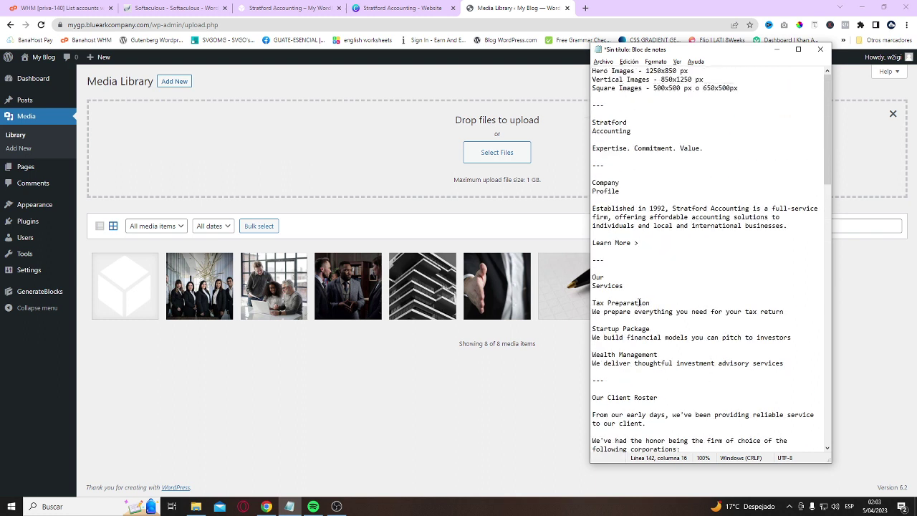
left_click(311, 414)
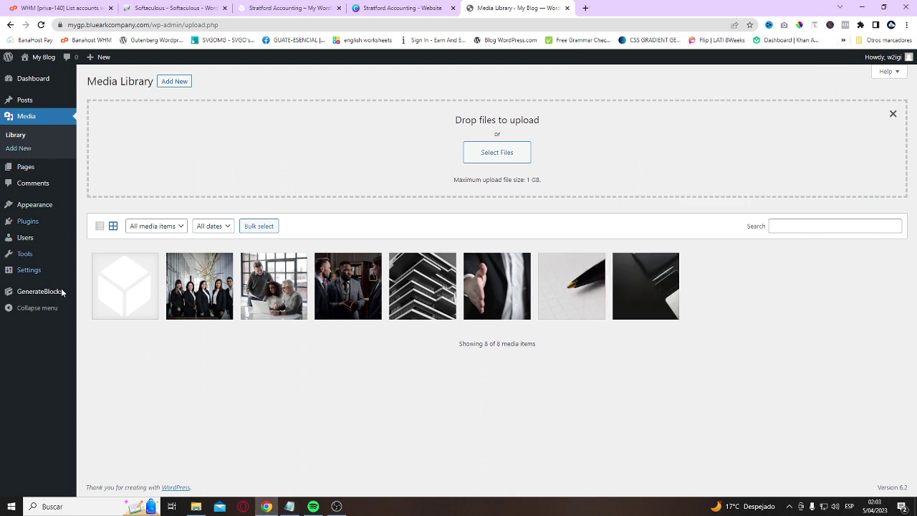
Step: Open the WordPress Pages list and check the Stratford Accounting hero section in the Canva design before returning to WordPress
left_click(26, 168)
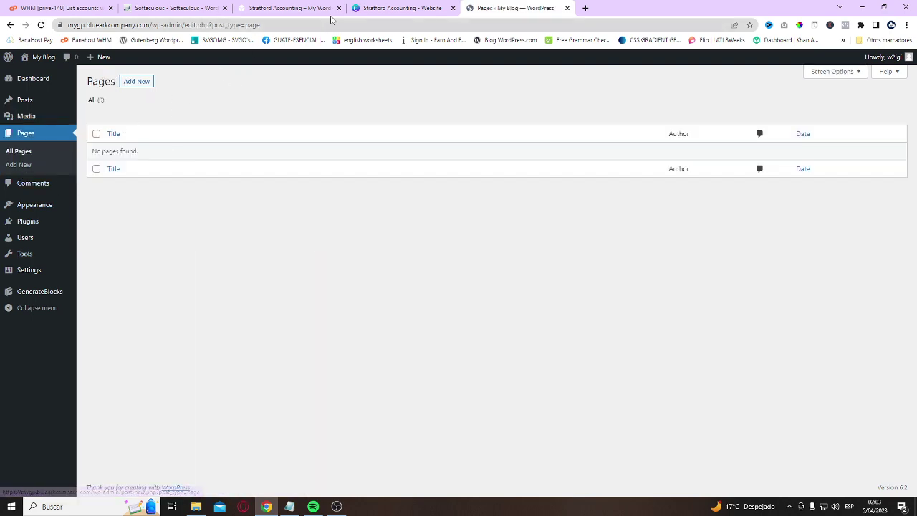
left_click(402, 9)
scroll(433, 227, "down", 2)
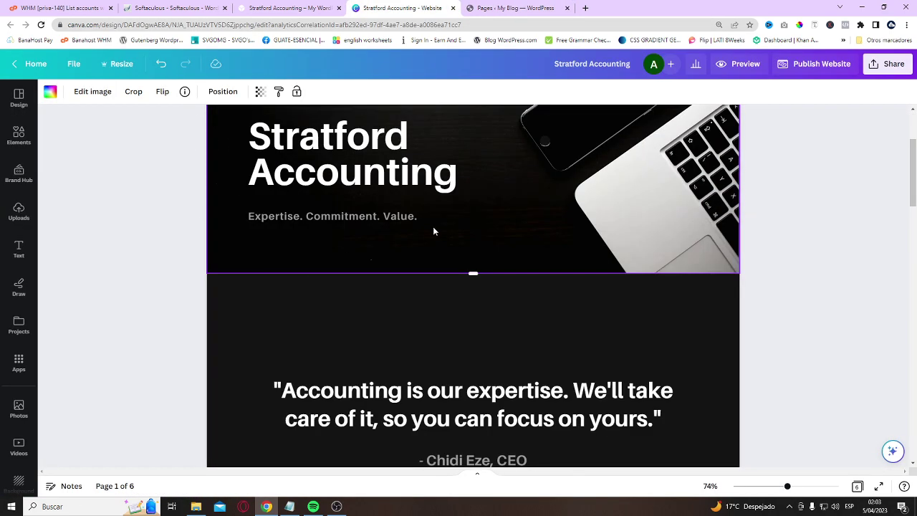
scroll(374, 230, "up", 2)
key("ctrl+Tab")
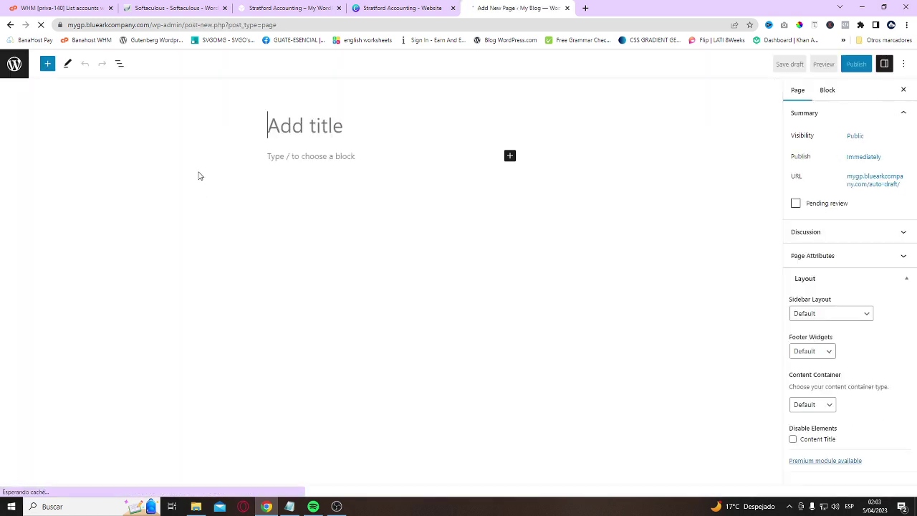
Step: Title the new page Home and dismiss the writing assistant overlay in the editor
type("Home")
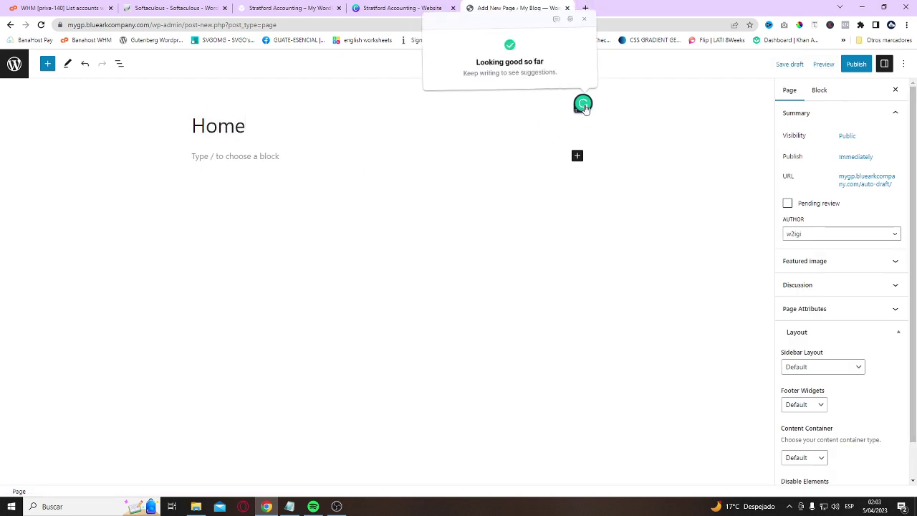
left_click(569, 13)
left_click(589, 27)
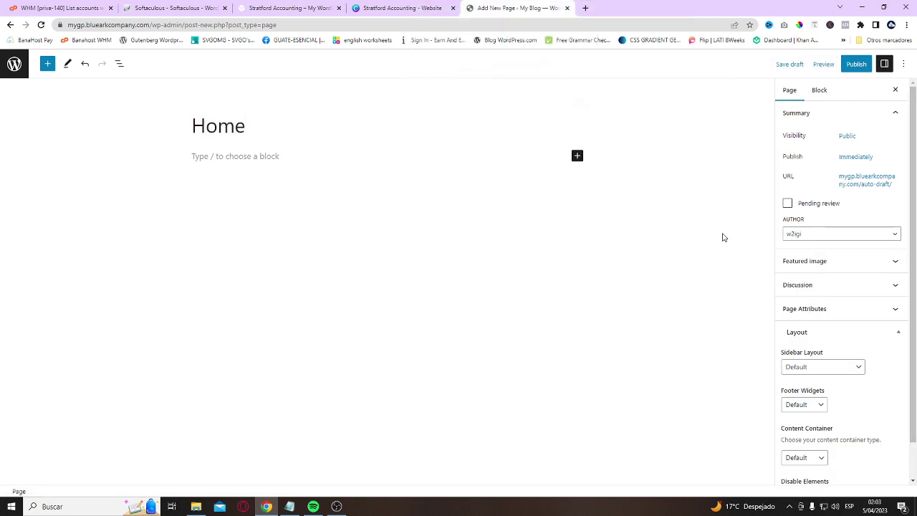
Step: Set the Home page's content container to Full Width and publish the page
scroll(856, 382, "down", 1)
scroll(796, 122, "up", 1)
scroll(796, 430, "down", 1)
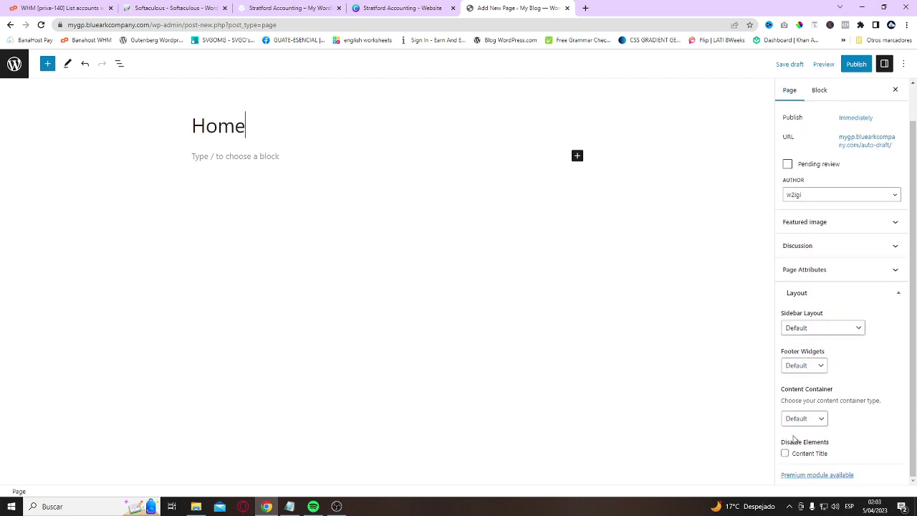
left_click(802, 419)
left_click(797, 436)
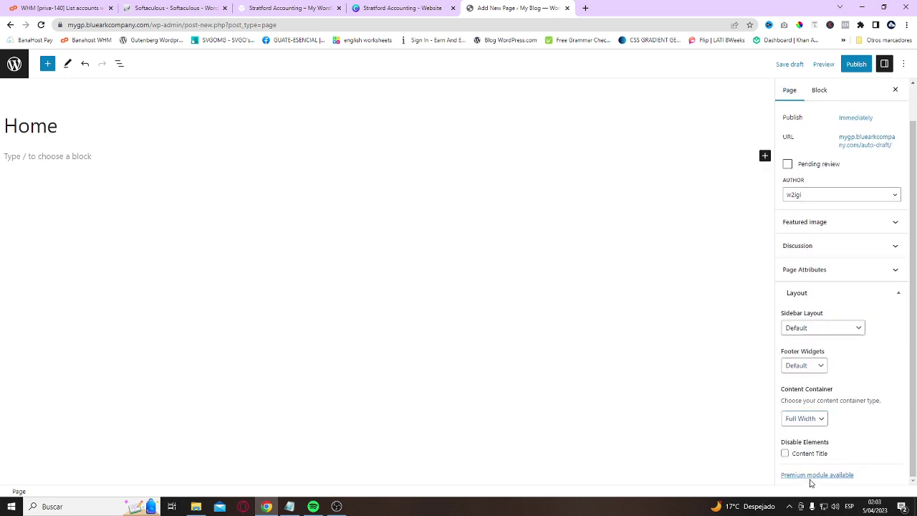
left_click(856, 65)
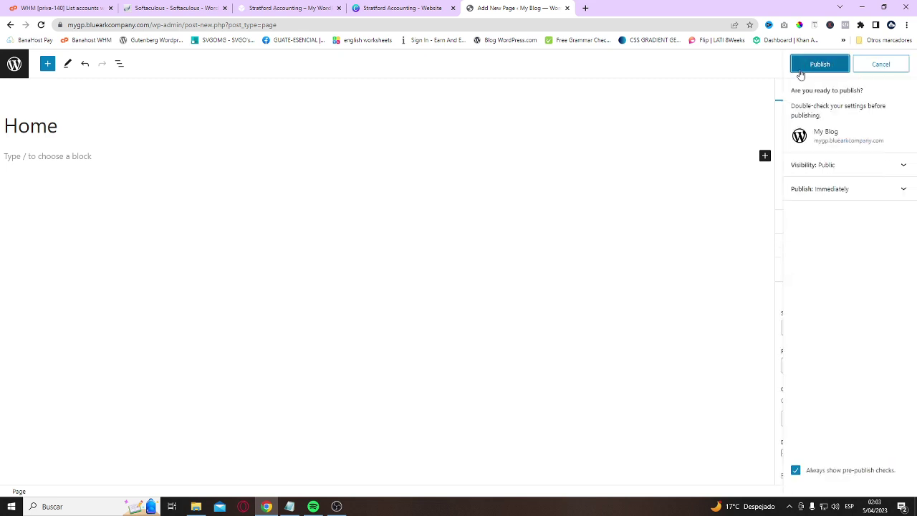
left_click(804, 64)
Step: Add another new page, and check the reference Stratford Accounting site and the Canva design for its page name before returning to the editor
left_click(15, 64)
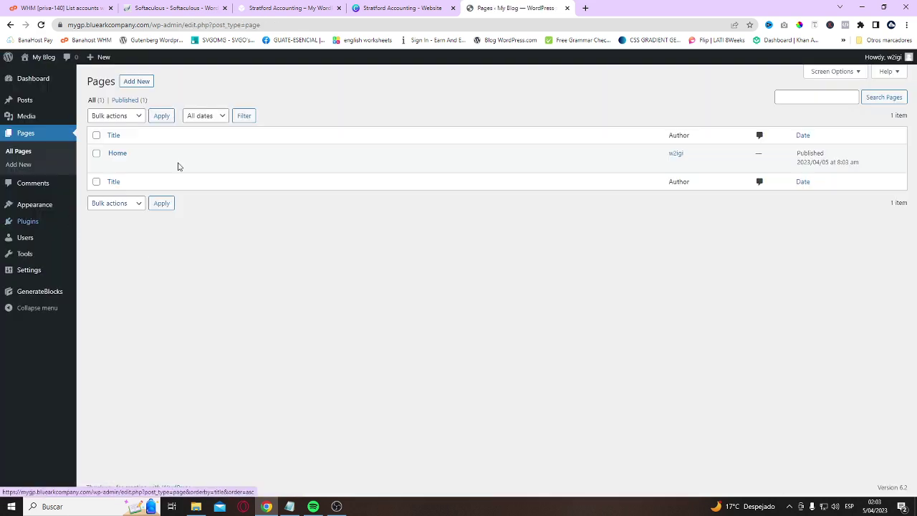
left_click(136, 82)
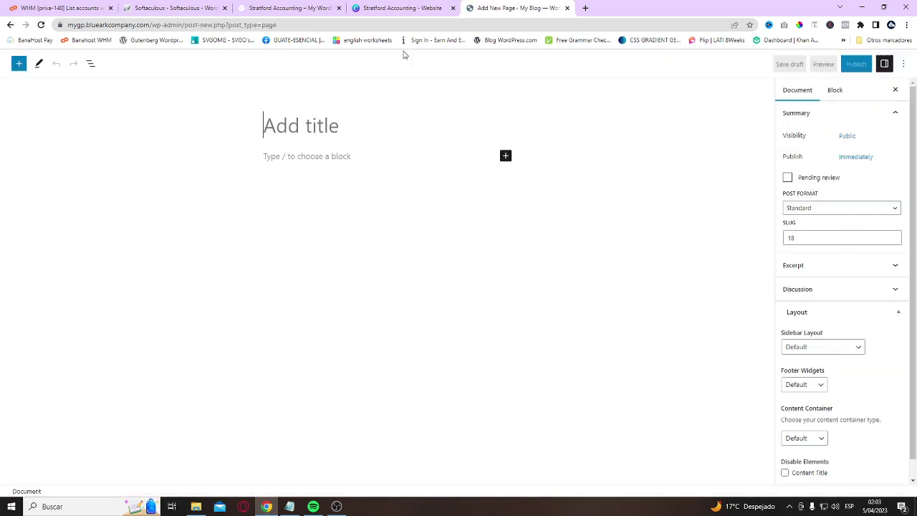
left_click(287, 8)
scroll(371, 375, "down", 3)
scroll(380, 394, "down", 3)
scroll(380, 393, "up", 7)
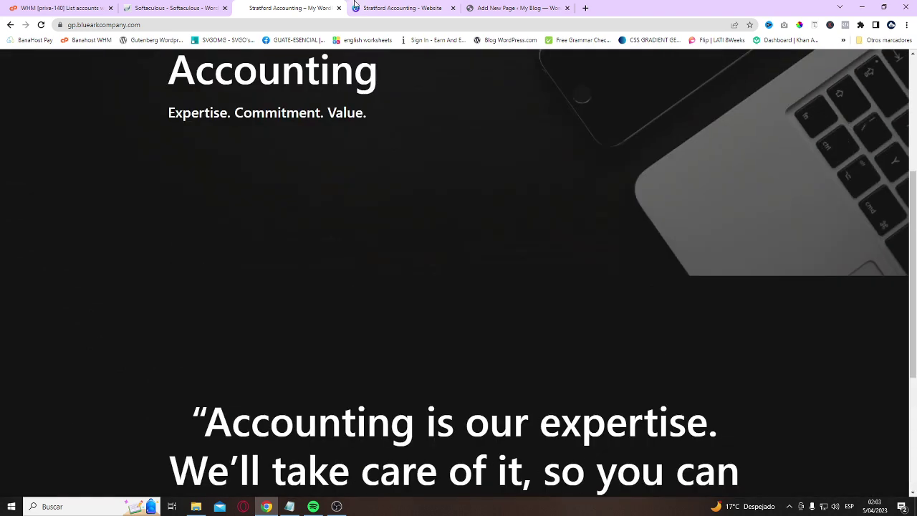
left_click(539, 81)
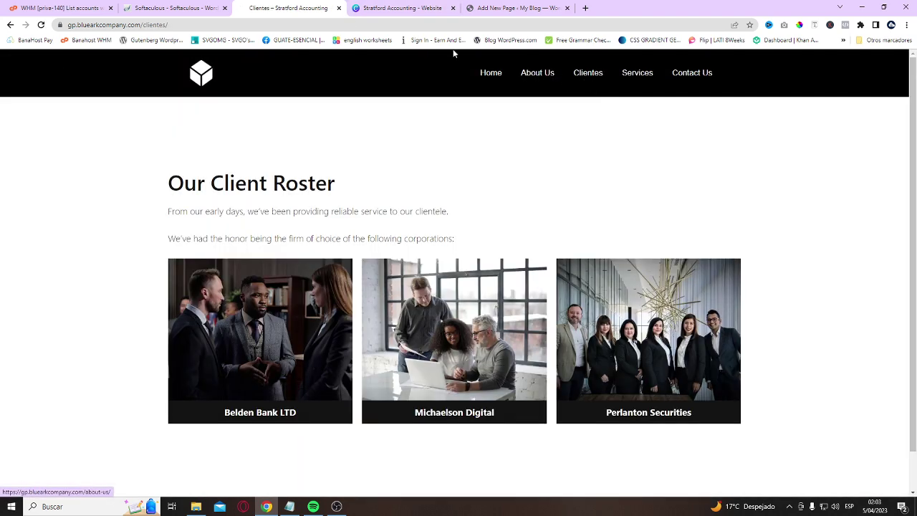
left_click(399, 7)
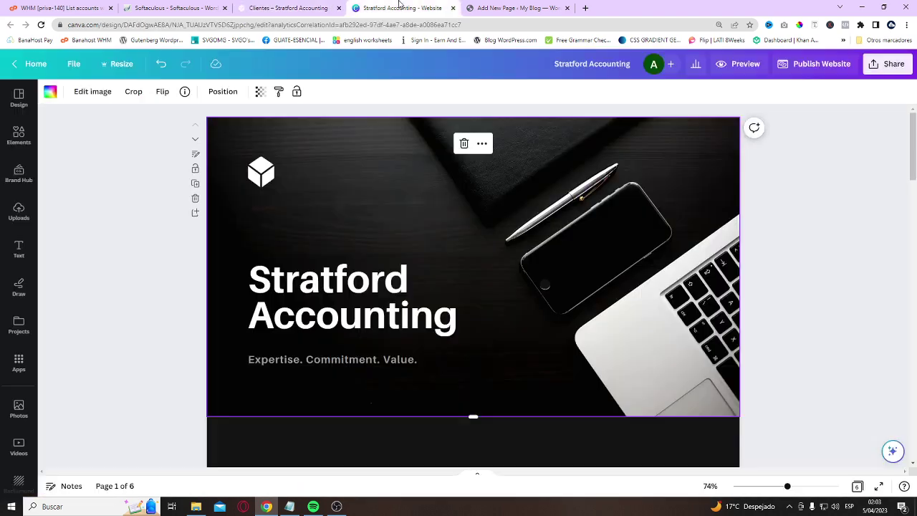
left_click(517, 8)
Step: Publish the new page under the title About Us with a Full Width content container
type("A")
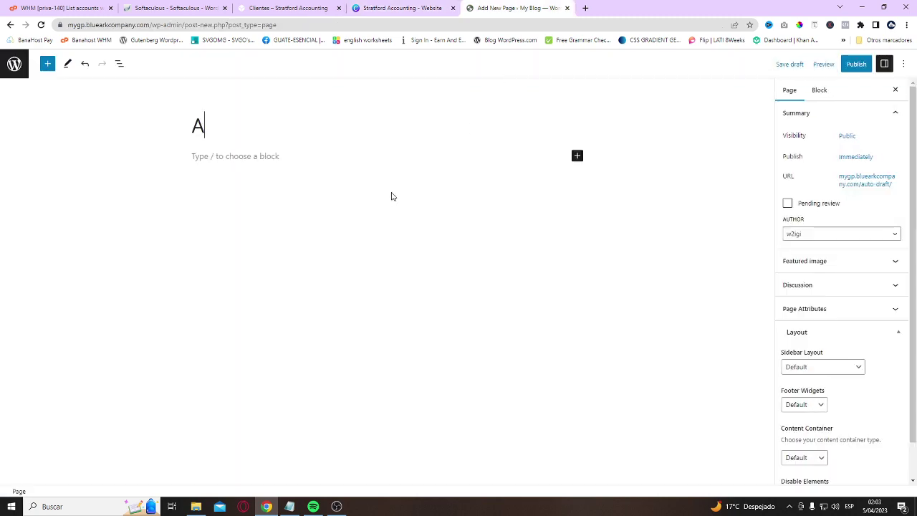
key("BackSpace")
type("About Us")
scroll(864, 358, "down", 1)
left_click(817, 419)
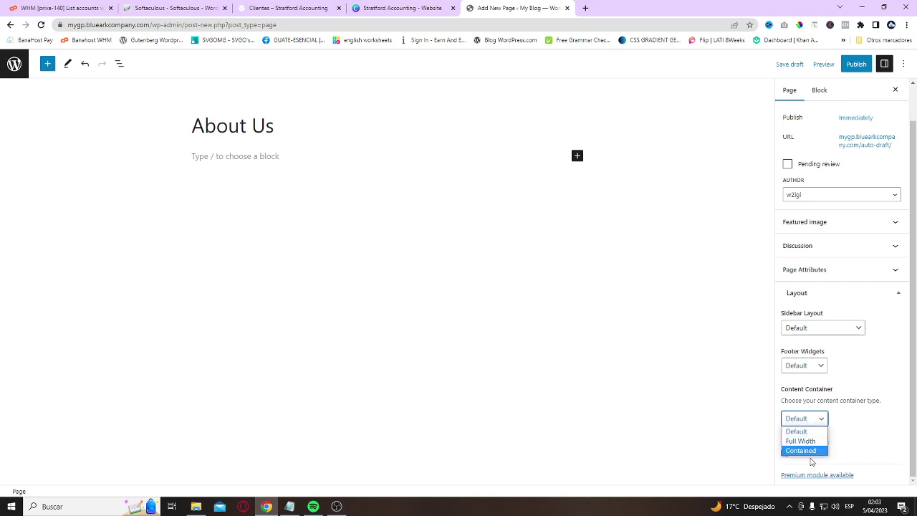
left_click(801, 441)
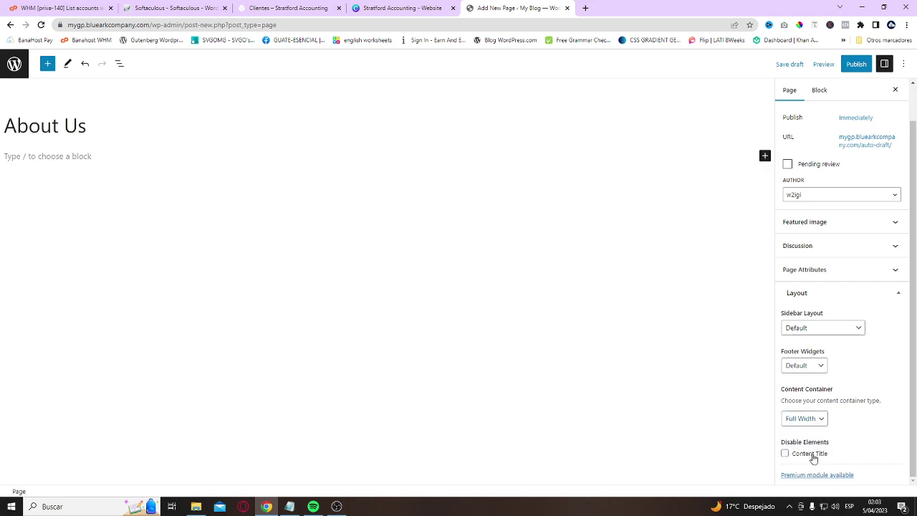
left_click(856, 64)
left_click(817, 64)
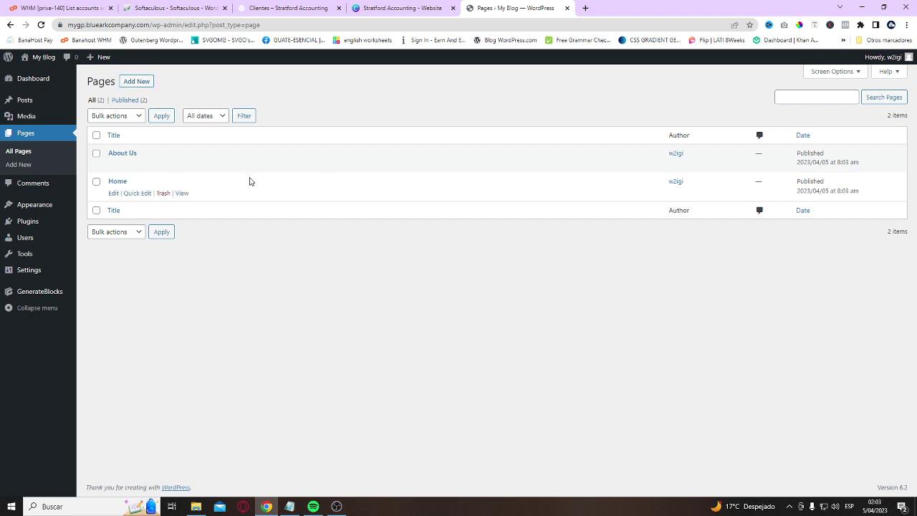
Step: Create and publish a Clients page with a Full Width content container and the content title disabled
left_click(138, 83)
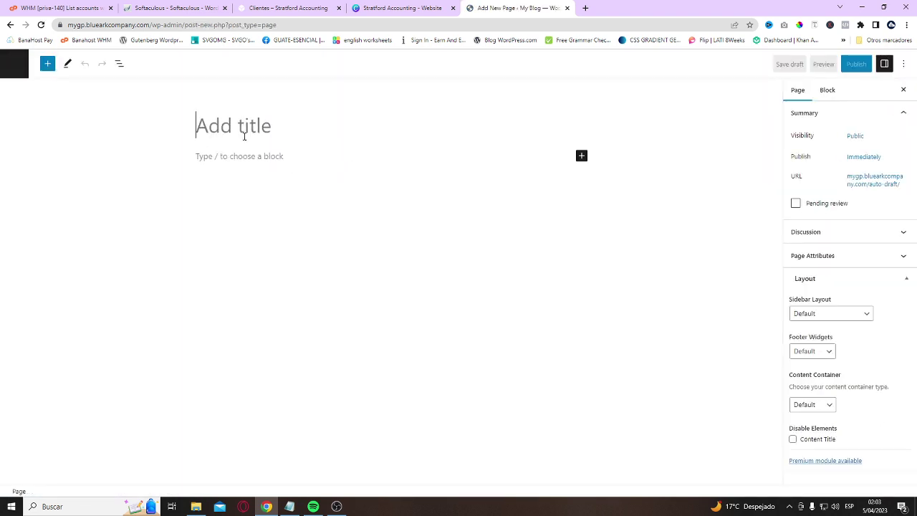
type("Clients")
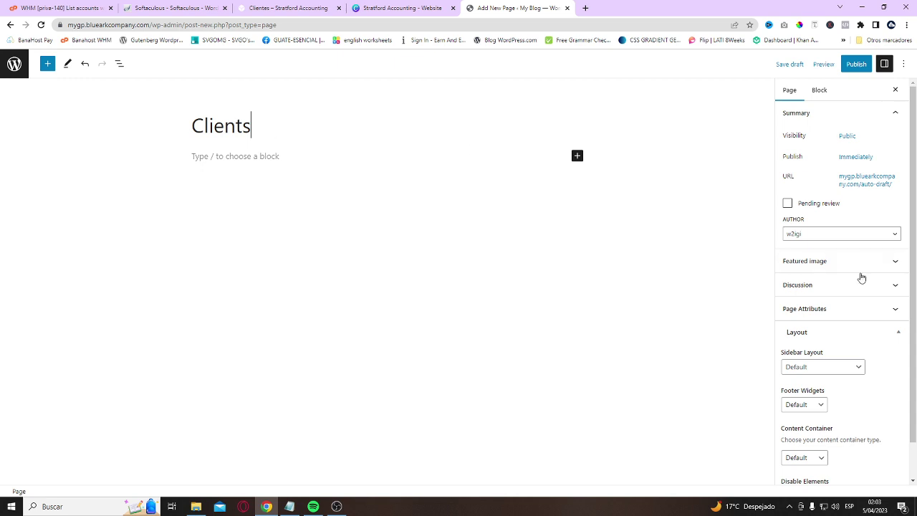
scroll(862, 278, "down", 1)
left_click(799, 454)
left_click(804, 418)
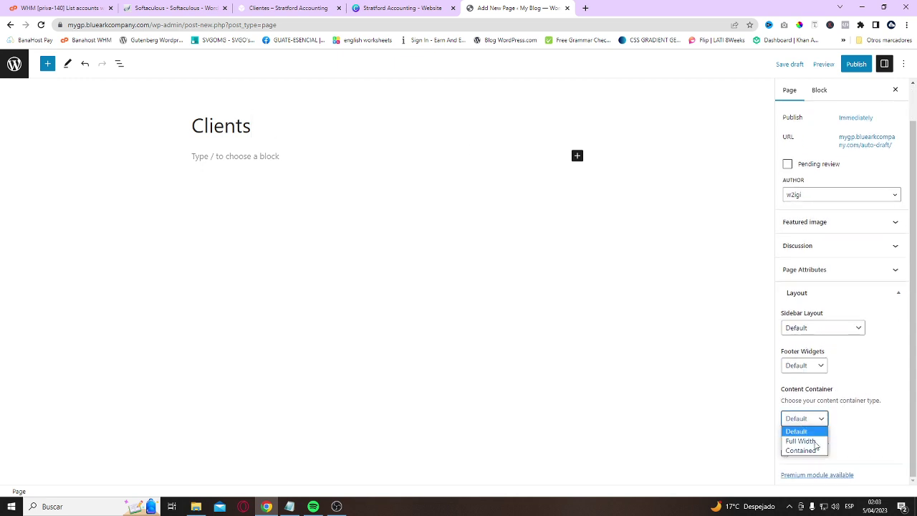
left_click(799, 438)
left_click(862, 433)
left_click(856, 64)
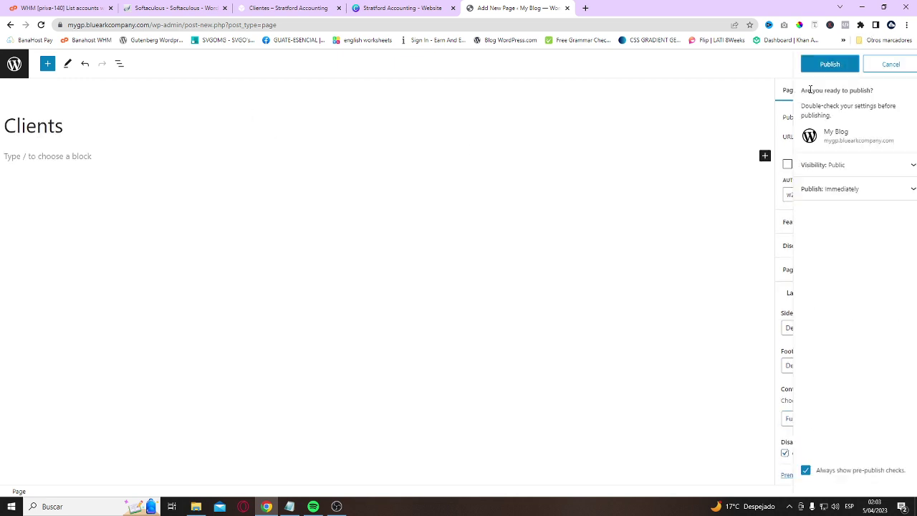
left_click(817, 66)
Step: Check the Canva design and the reference site's Services page, and return to the WordPress editor
left_click(401, 8)
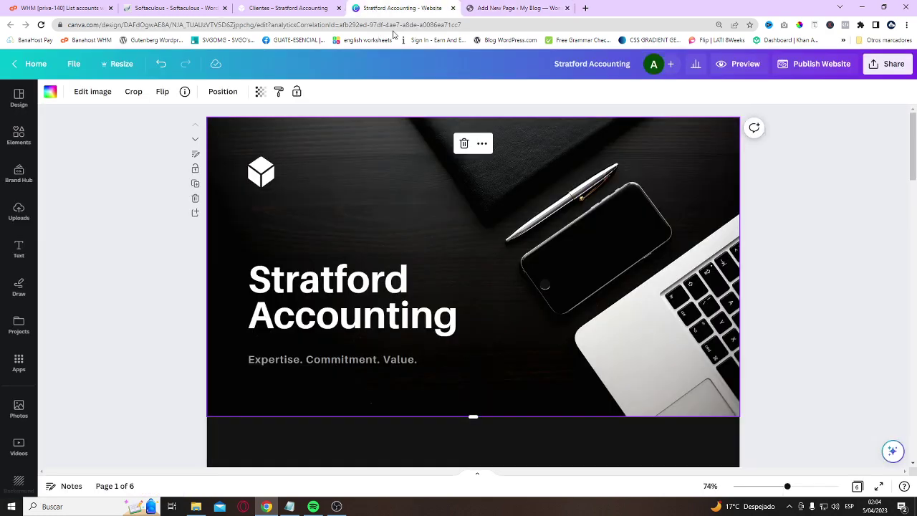
scroll(482, 380, "down", 3)
scroll(483, 364, "up", 3)
left_click(525, 7)
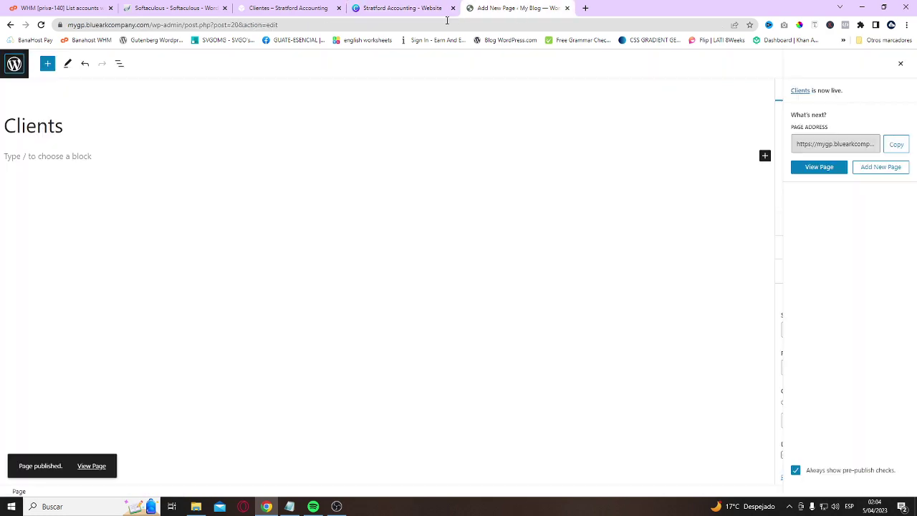
left_click(269, 7)
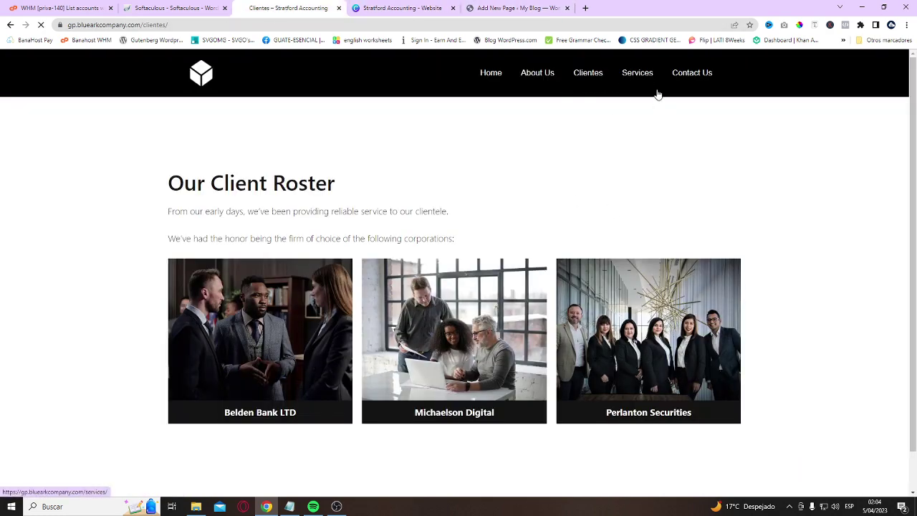
left_click(656, 90)
left_click(506, 8)
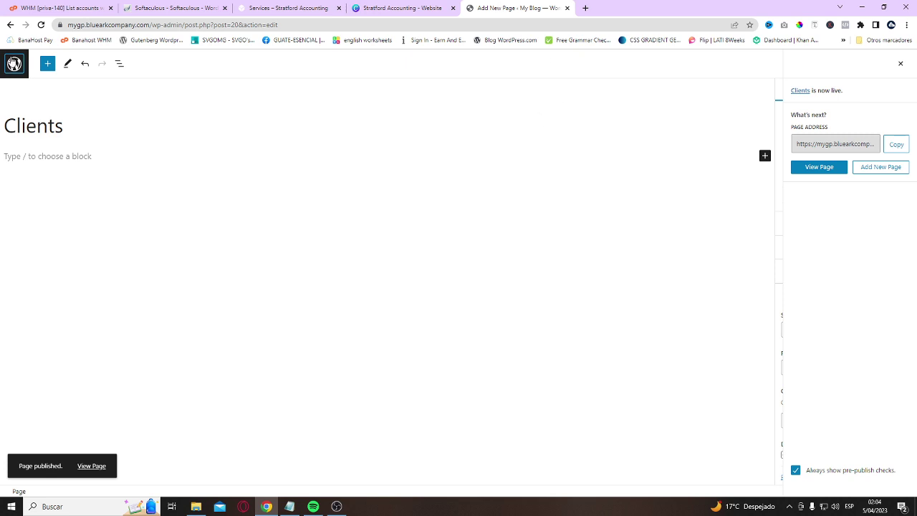
Step: Create and publish a Services page with a Full Width content container and the content title disabled
left_click(13, 63)
left_click(136, 81)
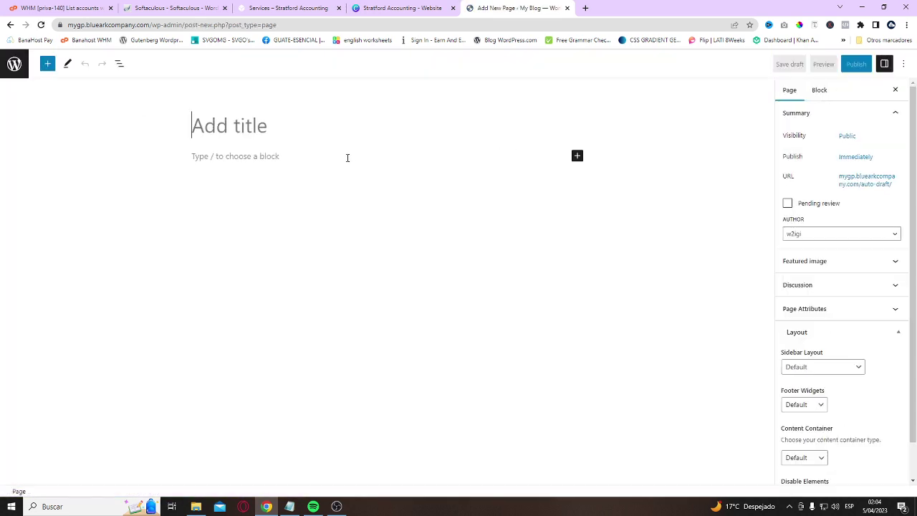
type("Services")
scroll(762, 439, "down", 1)
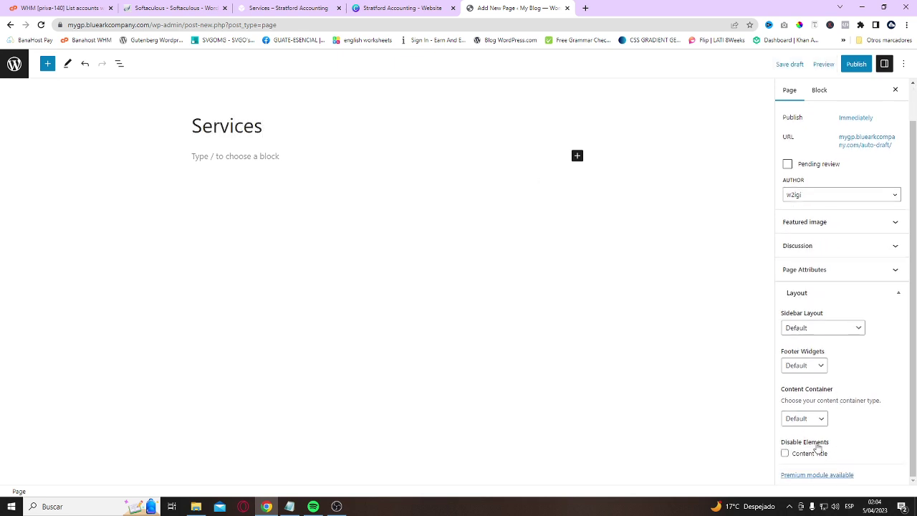
left_click(785, 453)
left_click(804, 418)
left_click(796, 440)
left_click(856, 64)
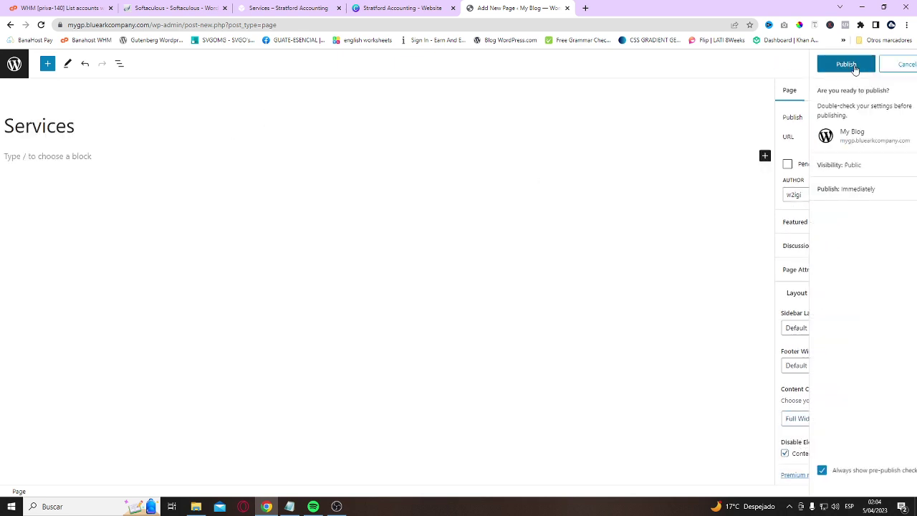
left_click(816, 64)
Step: View the new WordPress site's front page by trimming the address to the root domain
left_click(142, 26)
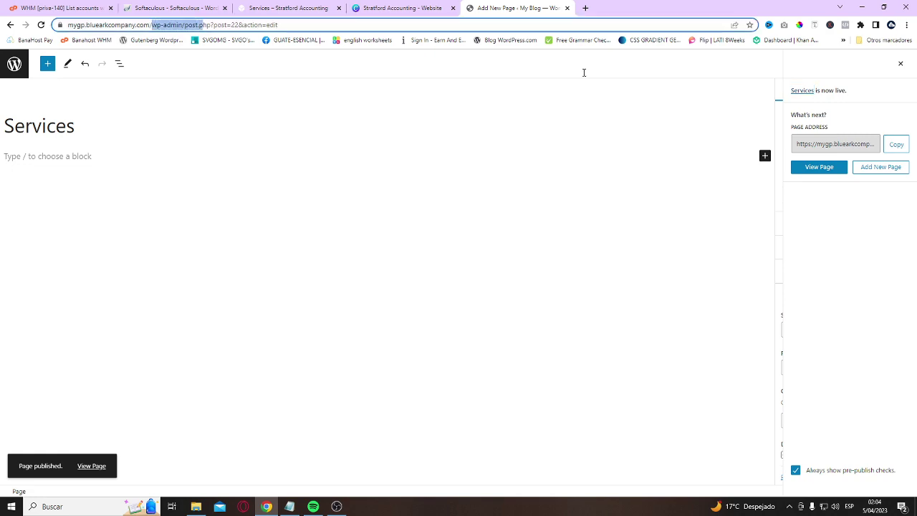
key("shift+End")
key("BackSpace")
key("Return")
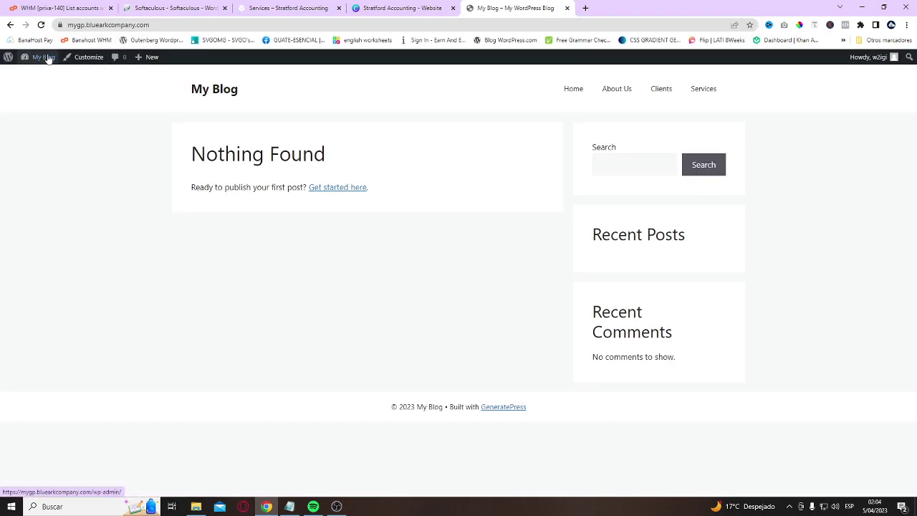
Step: Create and publish a Contact Us page with a Full Width content container and the content title disabled
left_click(8, 57)
left_click(26, 134)
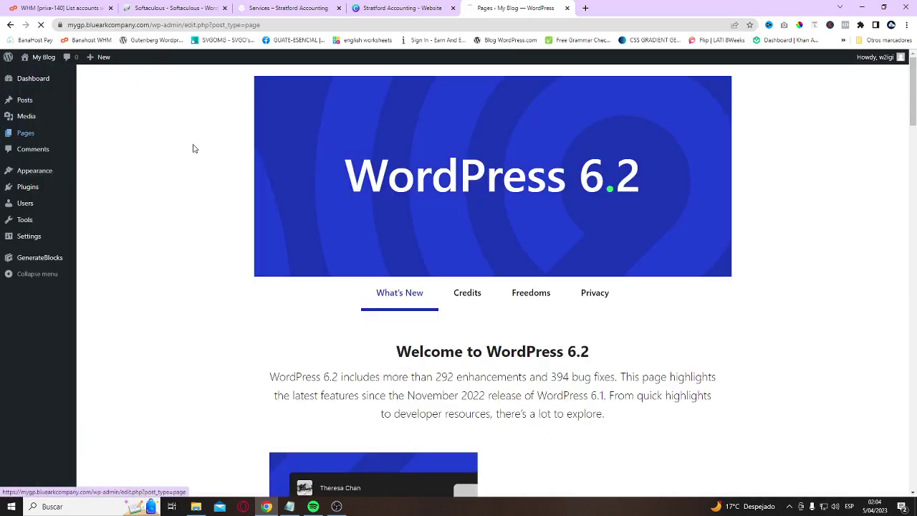
left_click(137, 83)
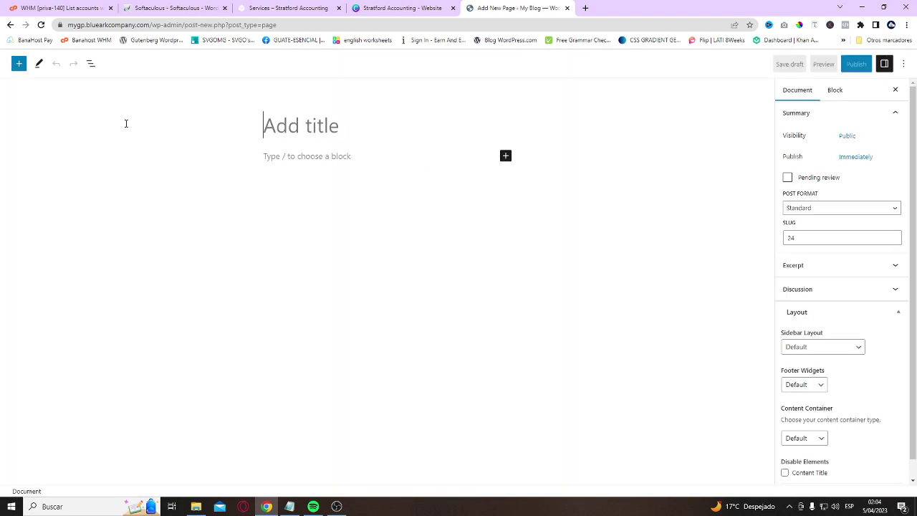
type("Contact Us")
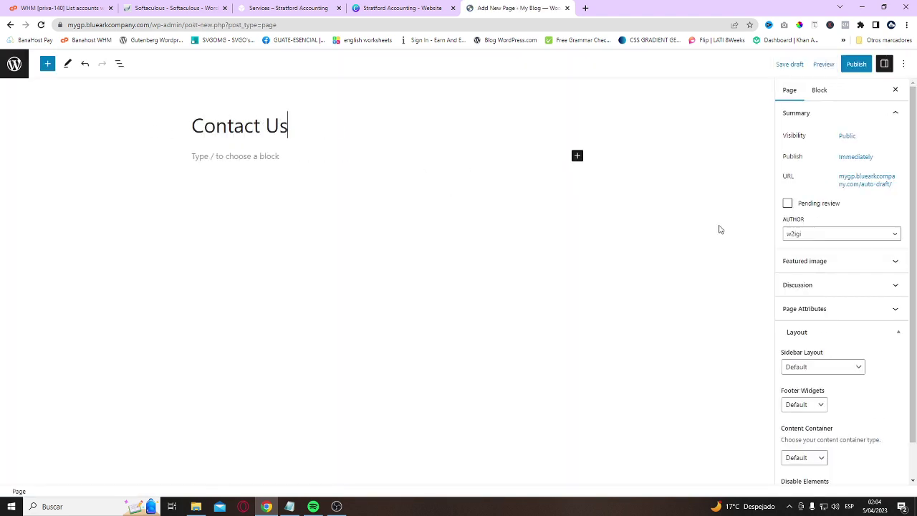
scroll(838, 323, "down", 1)
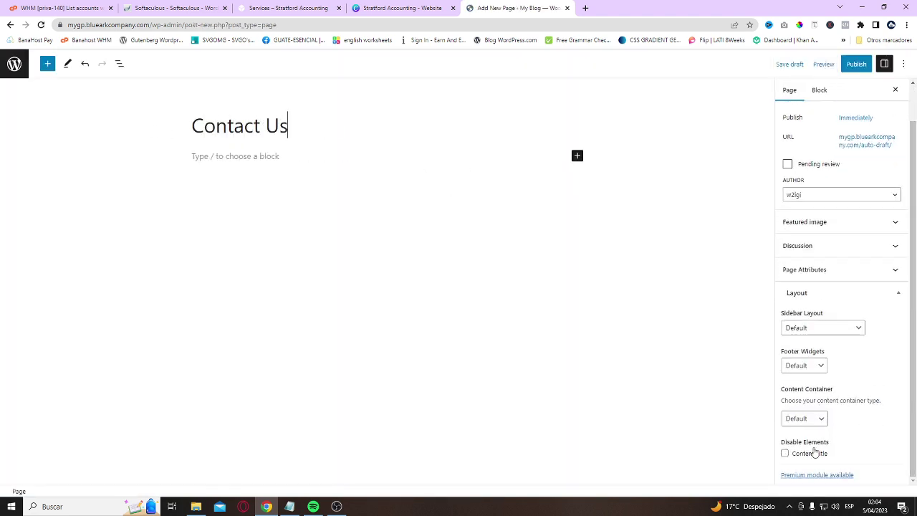
left_click(798, 418)
left_click(814, 441)
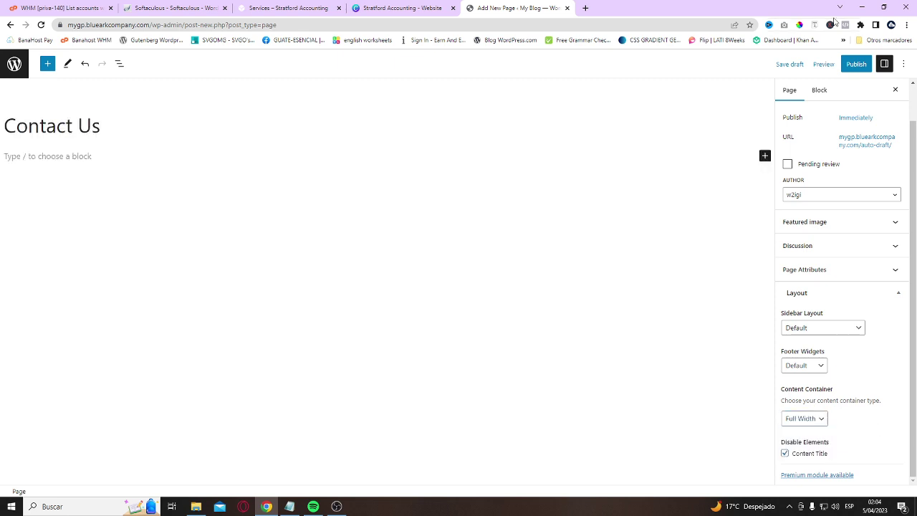
left_click(856, 63)
left_click(806, 65)
Step: Leave the page editor and open the Customizer for the active GeneratePress theme
left_click(14, 64)
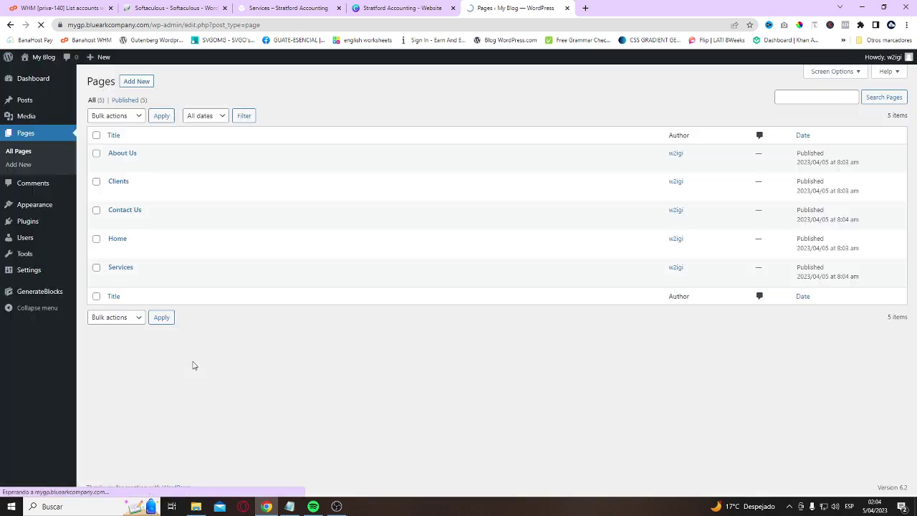
left_click(38, 206)
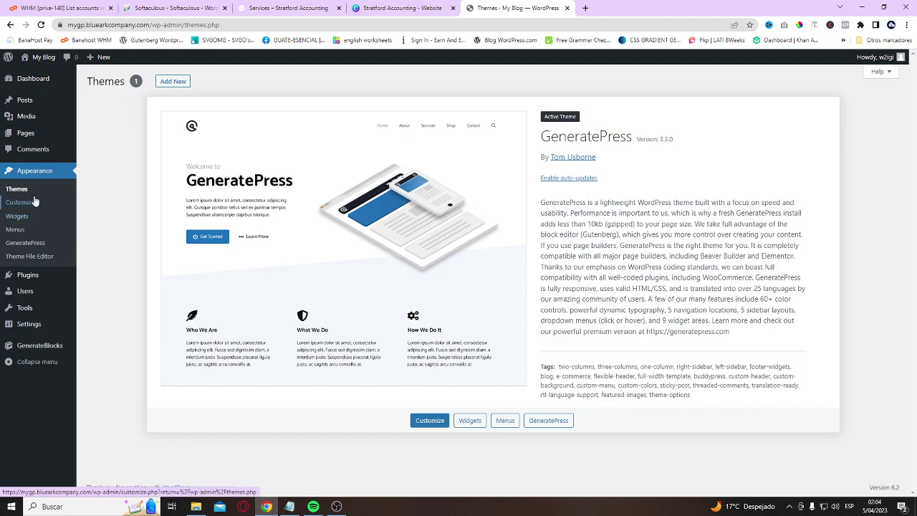
left_click(424, 421)
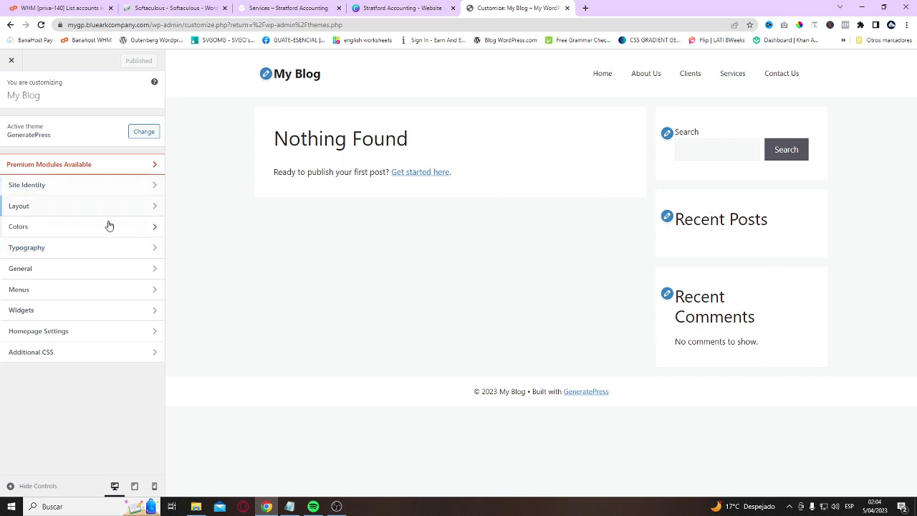
Step: Check the site name on the reference Stratford Accounting home page and return to the Customizer
left_click(293, 5)
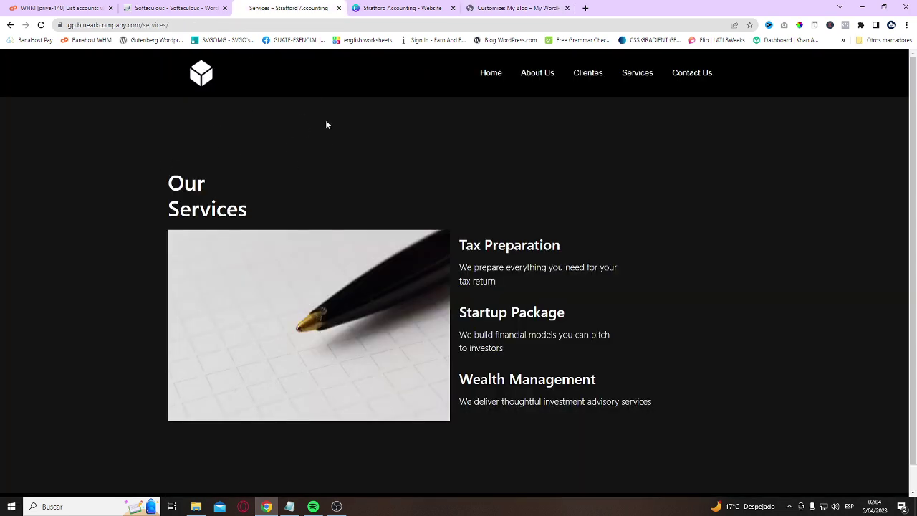
left_click(202, 81)
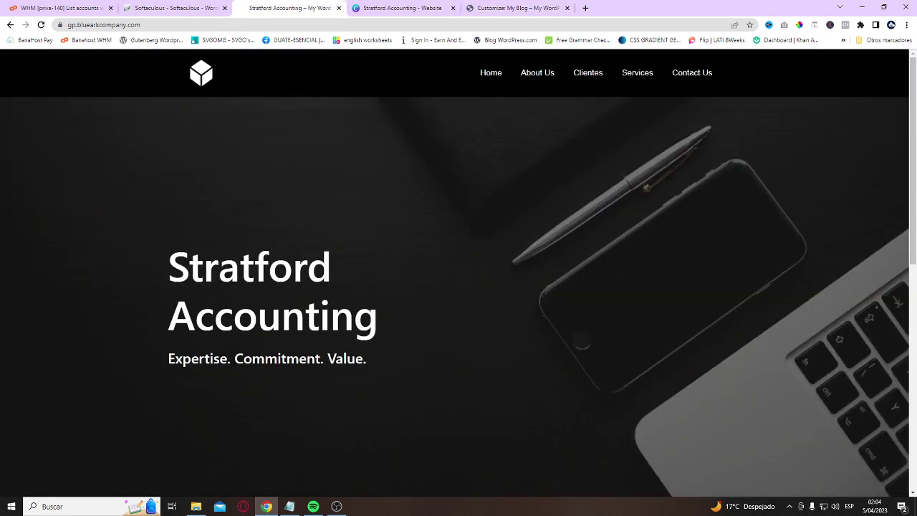
double_click(276, 267)
left_click(521, 6)
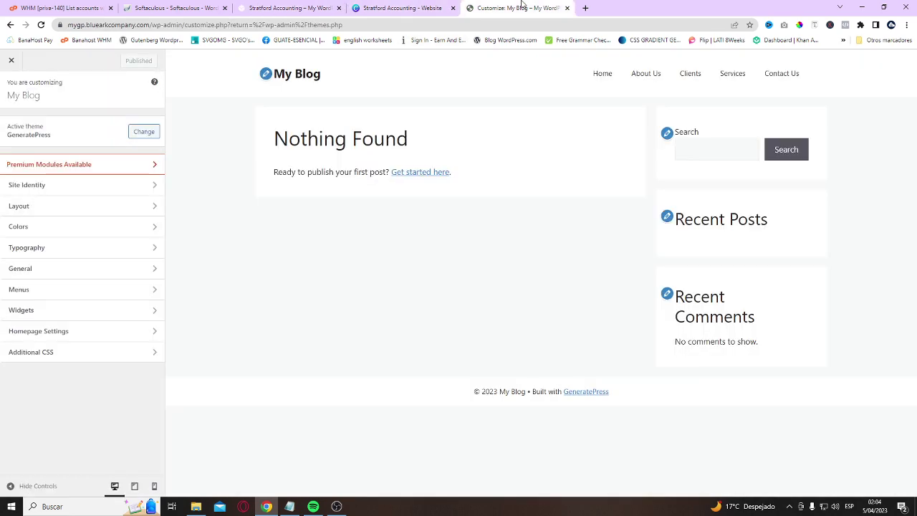
Step: Set the site title to Stratford Accounting and the tagline to My Website in the site identity settings
left_click(57, 185)
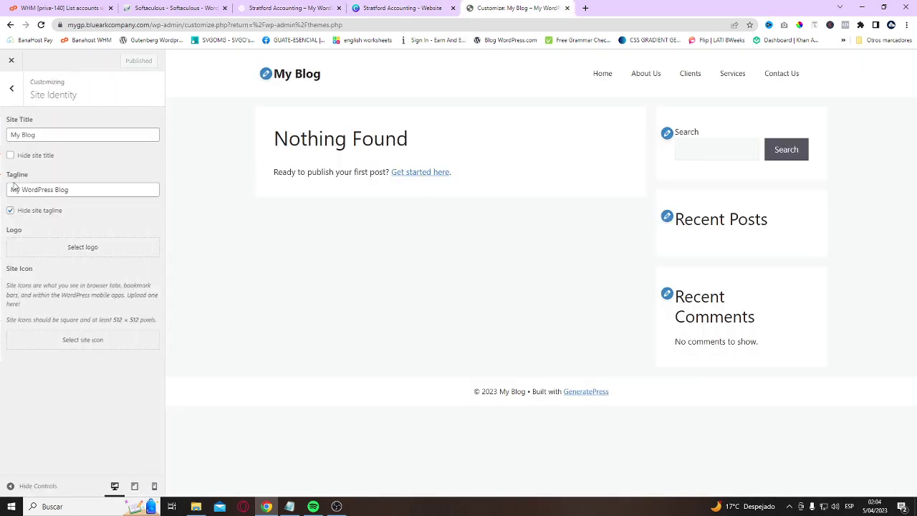
triple_click(10, 132)
type("Stratford")
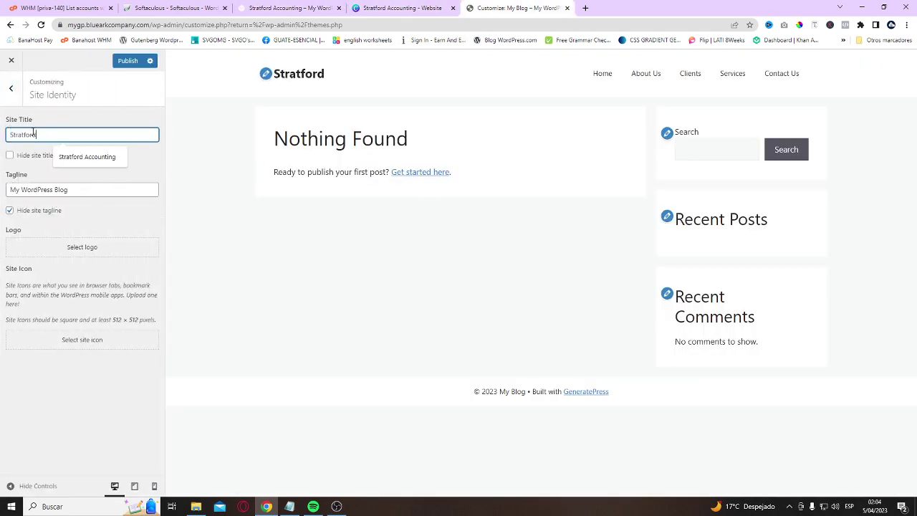
type(" A")
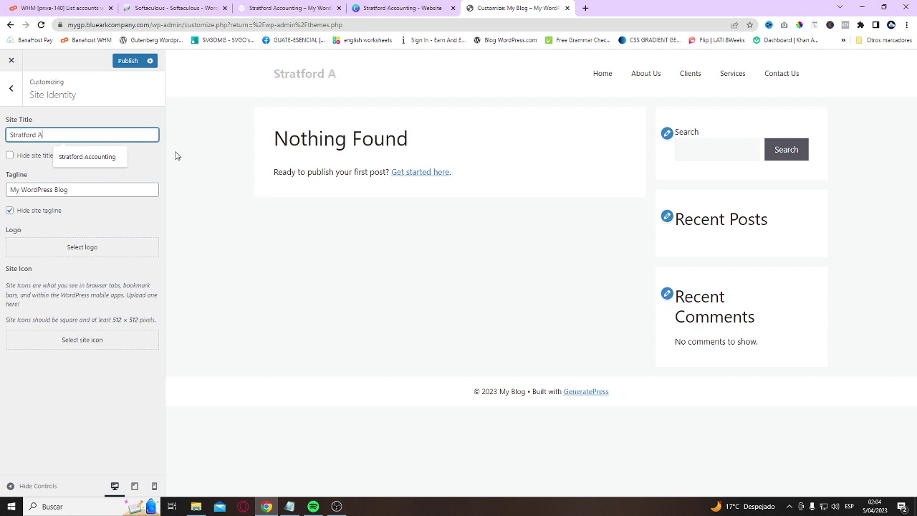
type("ccounting")
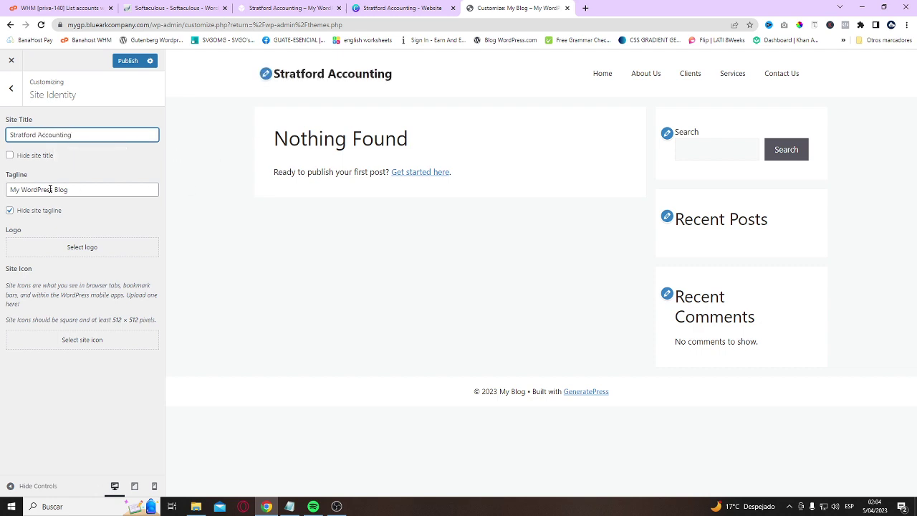
triple_click(76, 193)
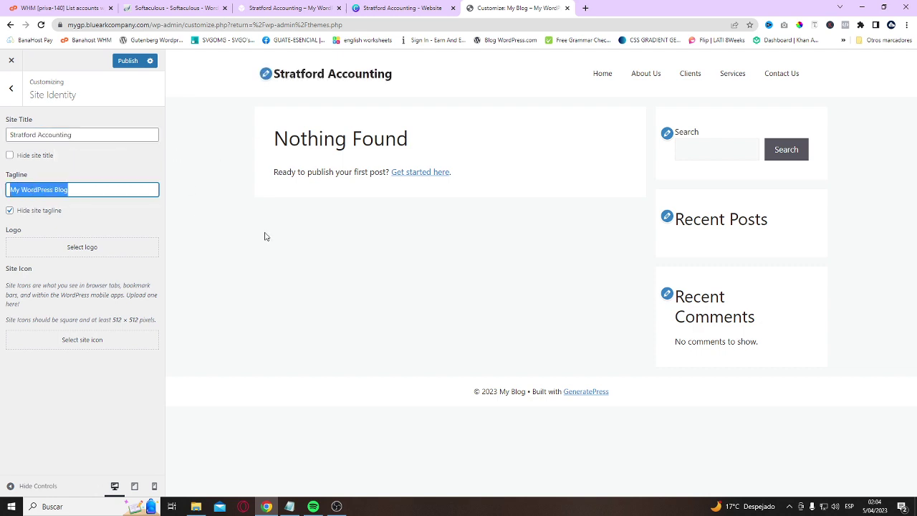
type("My Websie")
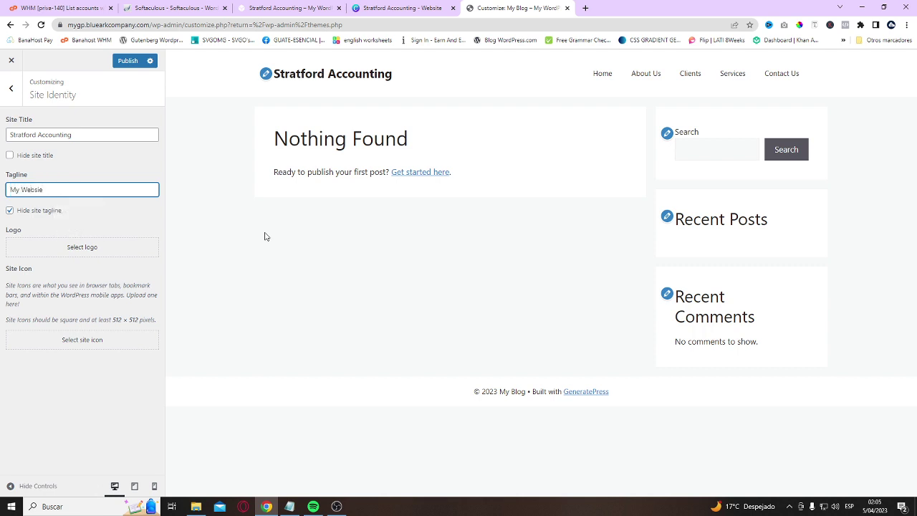
key("BackSpace")
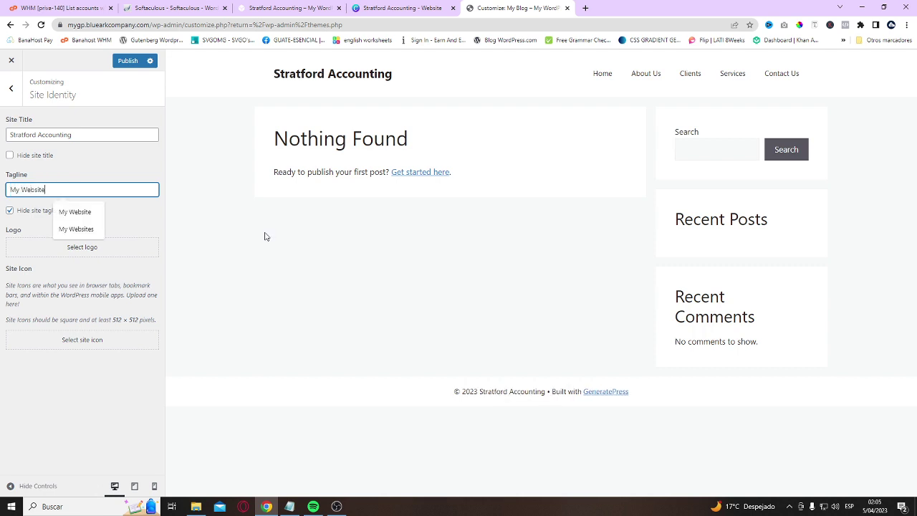
left_click(10, 88)
Step: Set the theme's general sidebar layout to Content (no sidebars)
left_click(46, 248)
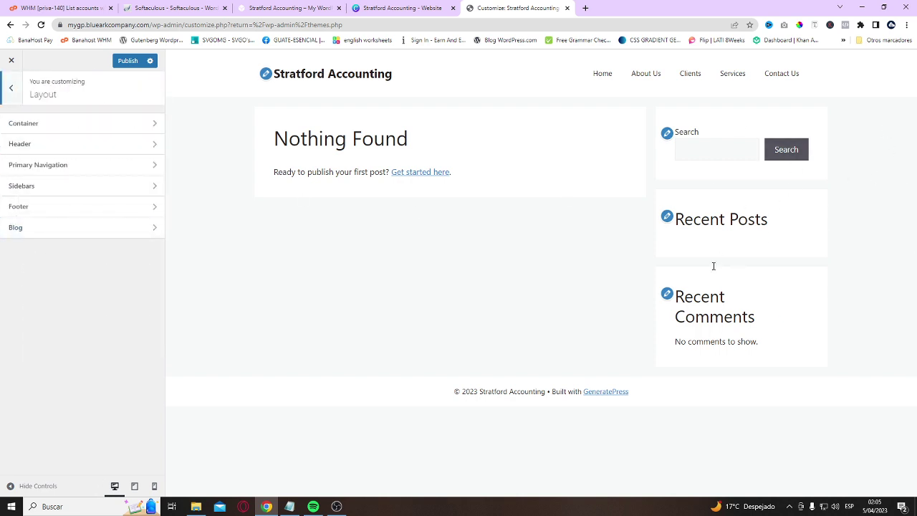
left_click(10, 89)
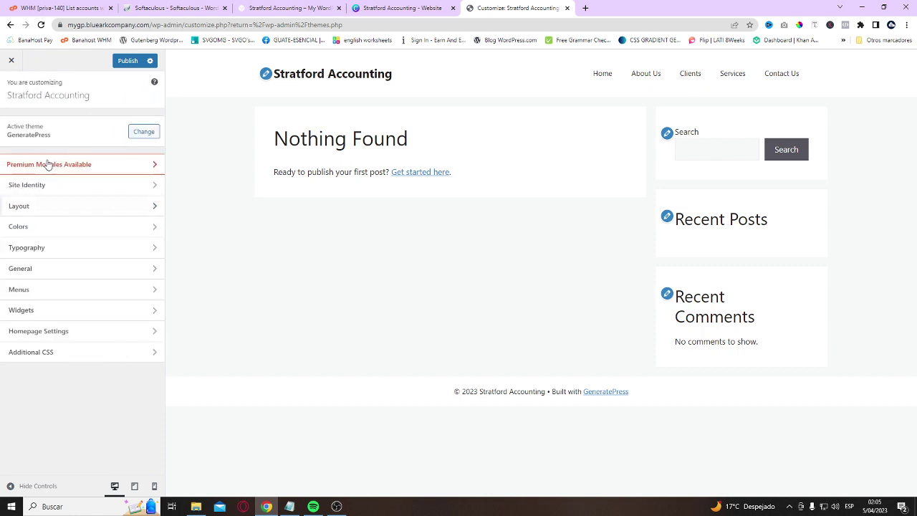
left_click(48, 209)
left_click(55, 188)
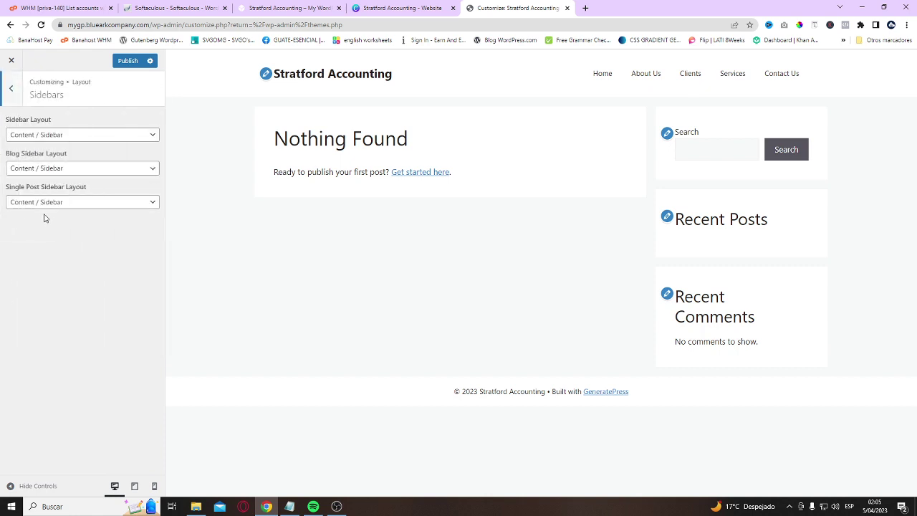
left_click(63, 136)
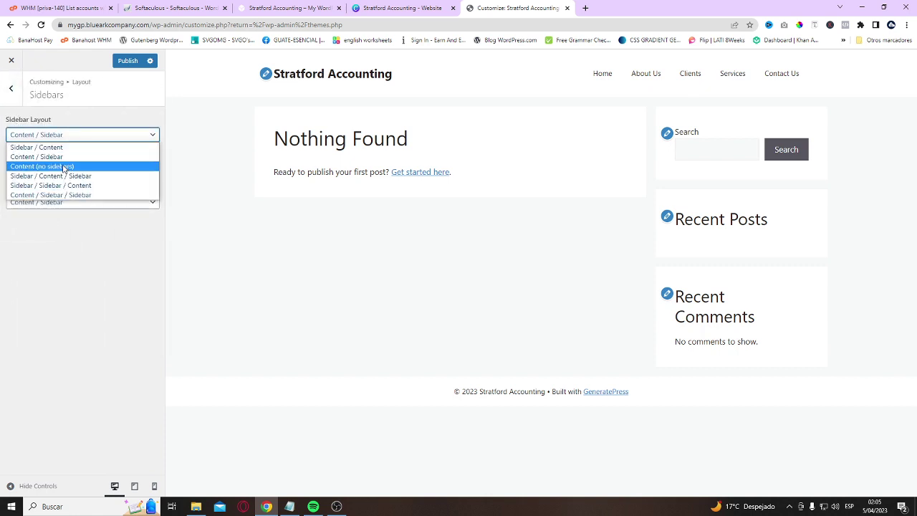
left_click(36, 166)
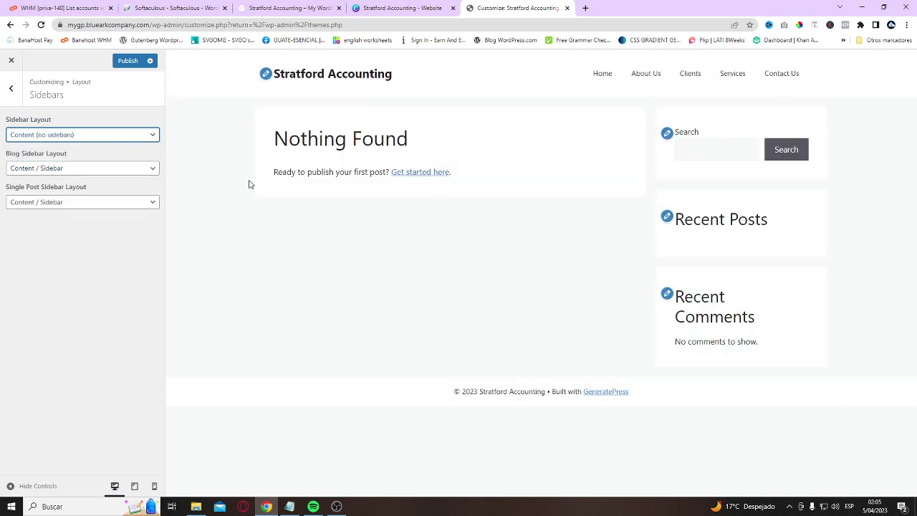
left_click(16, 95)
left_click(13, 92)
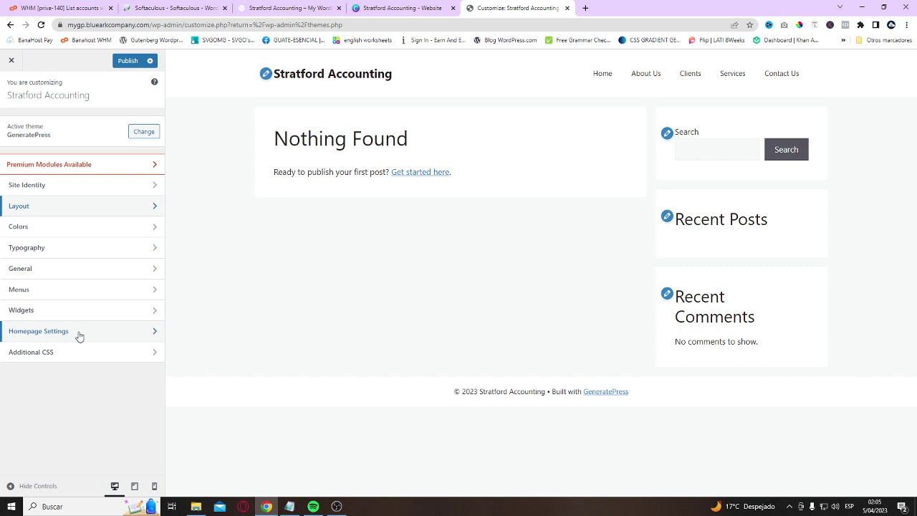
Step: Make the homepage display a static page and choose Home as that page
left_click(43, 331)
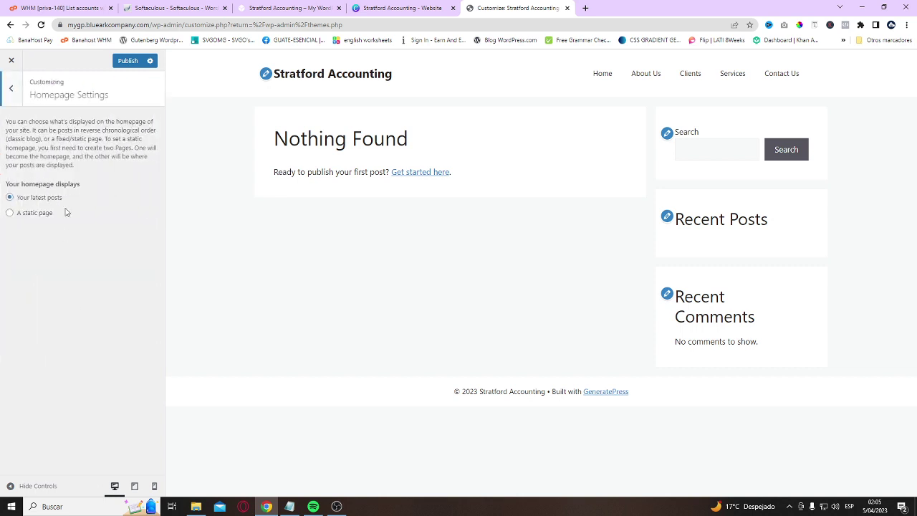
left_click(26, 217)
left_click(63, 252)
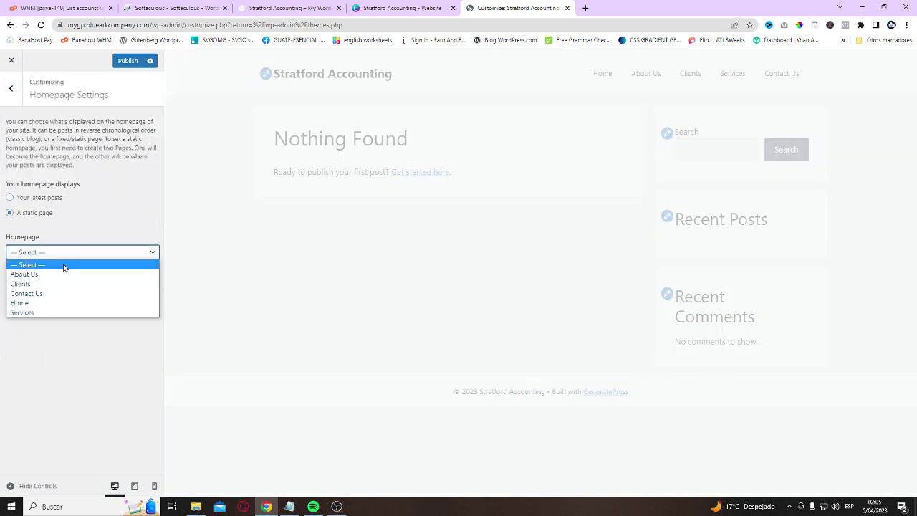
left_click(60, 304)
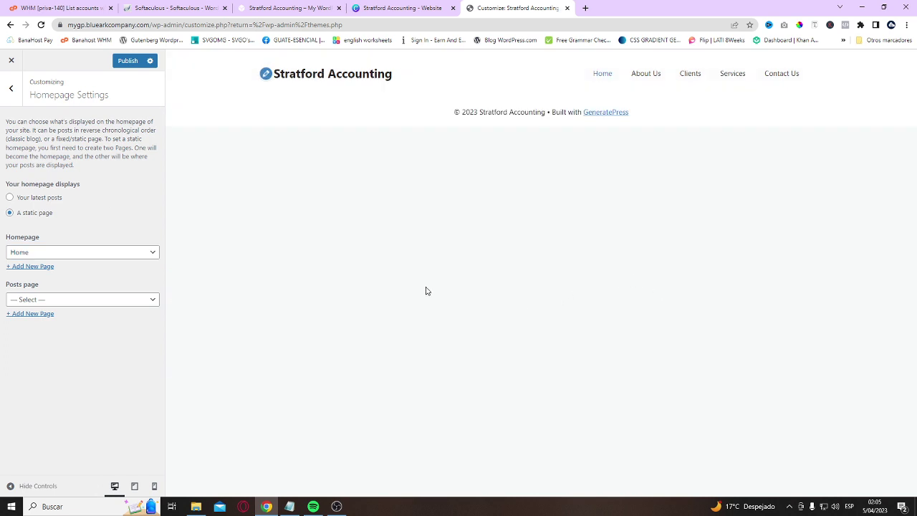
left_click(11, 88)
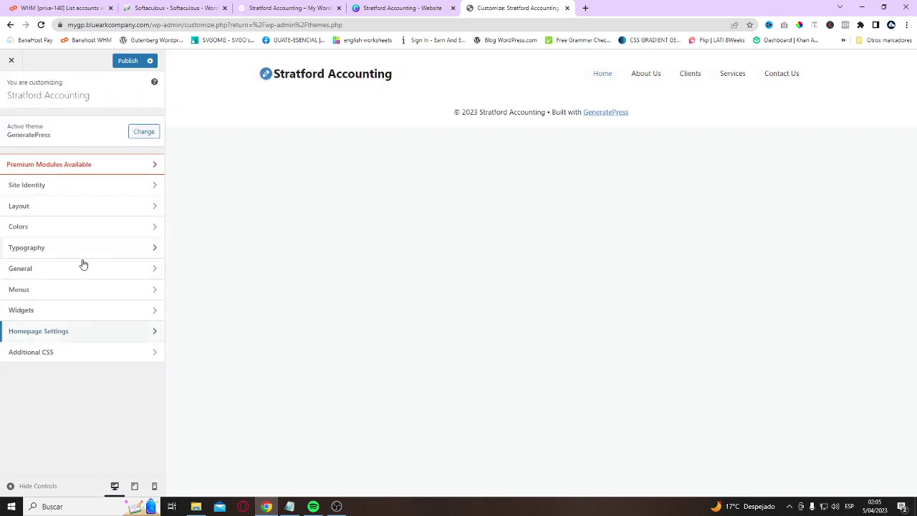
Step: Change the theme's body background to the white global color
left_click(71, 229)
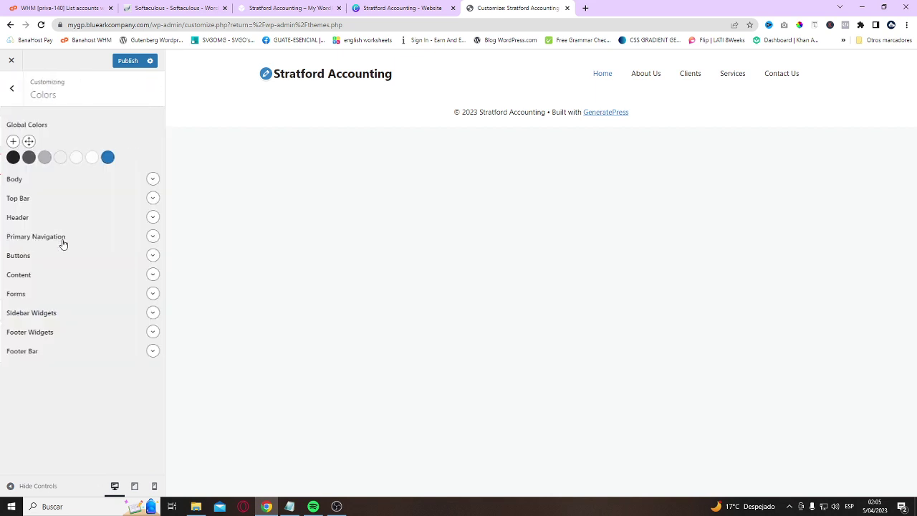
left_click(152, 180)
left_click(152, 201)
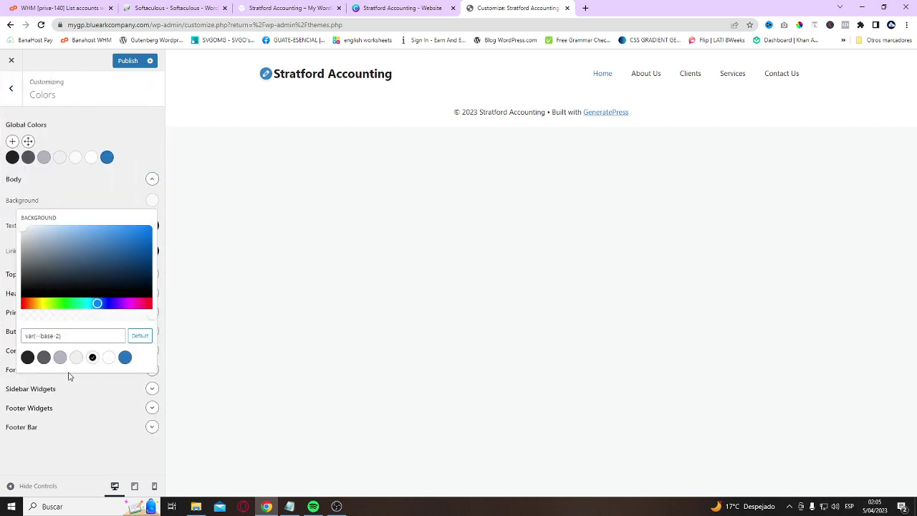
left_click(112, 357)
left_click(113, 195)
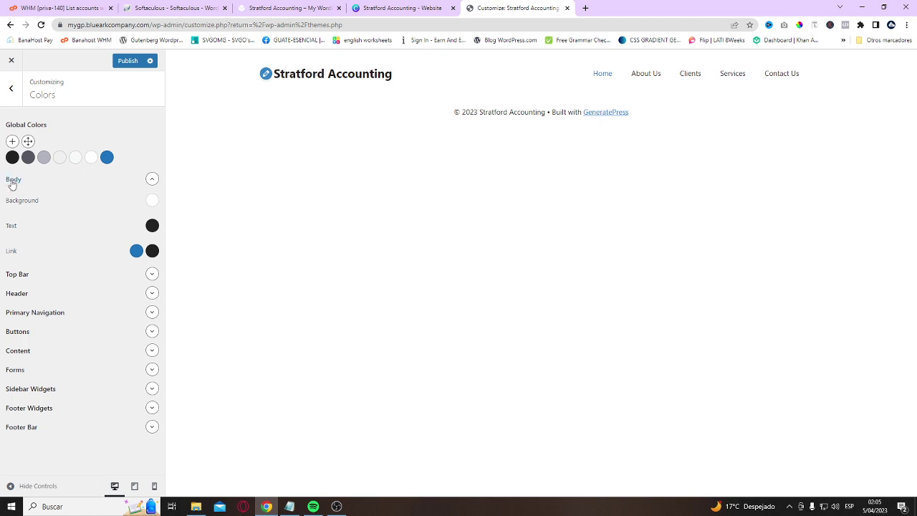
left_click(12, 156)
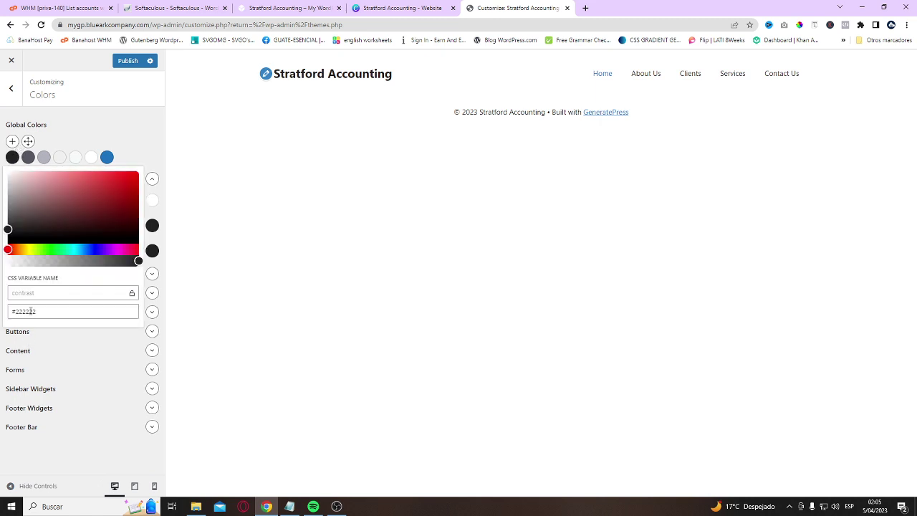
left_click(122, 127)
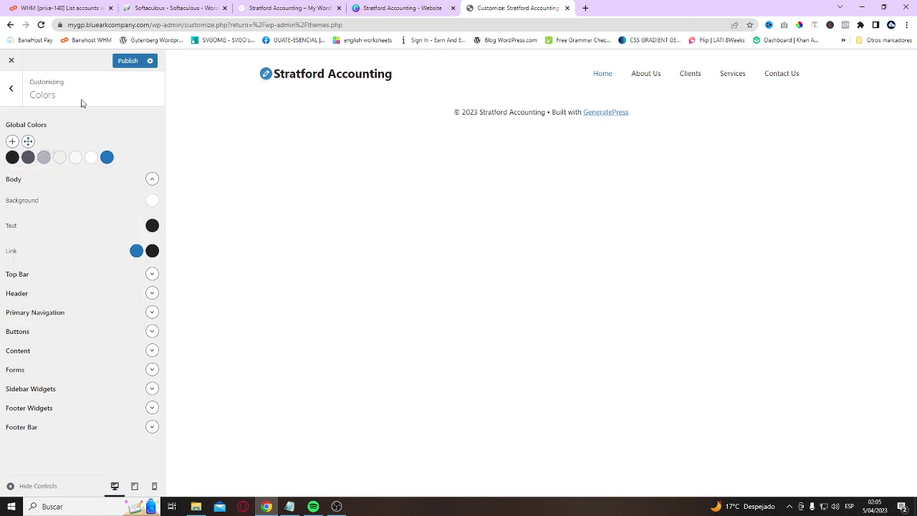
left_click(152, 179)
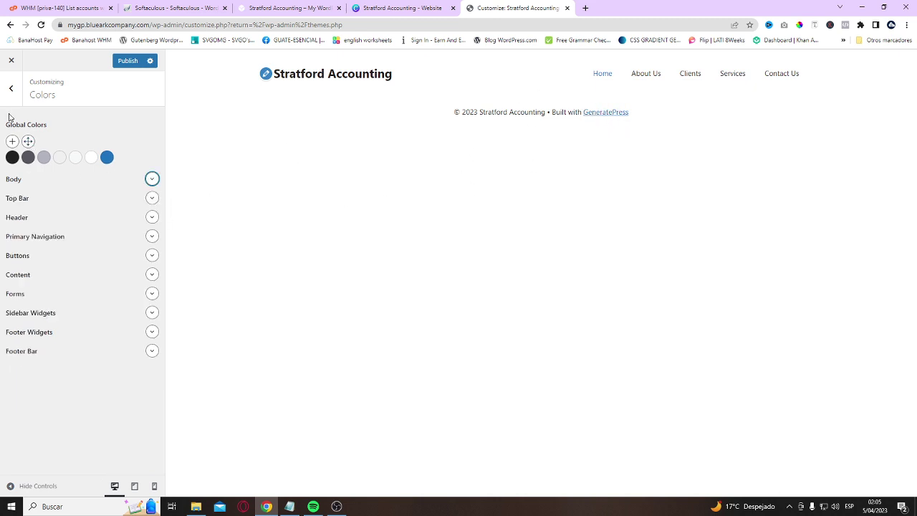
left_click(11, 89)
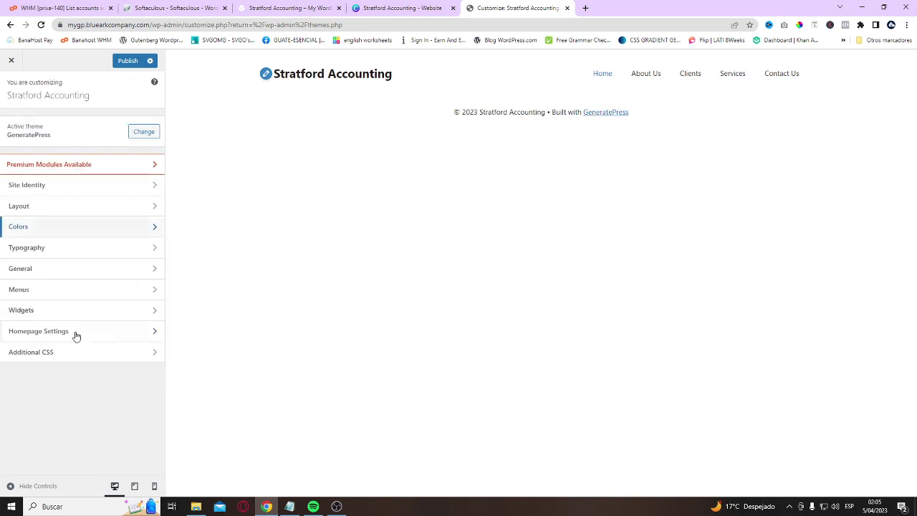
Step: Set the underlining of content links to Never, publish the customizations and leave the Customizer
left_click(53, 277)
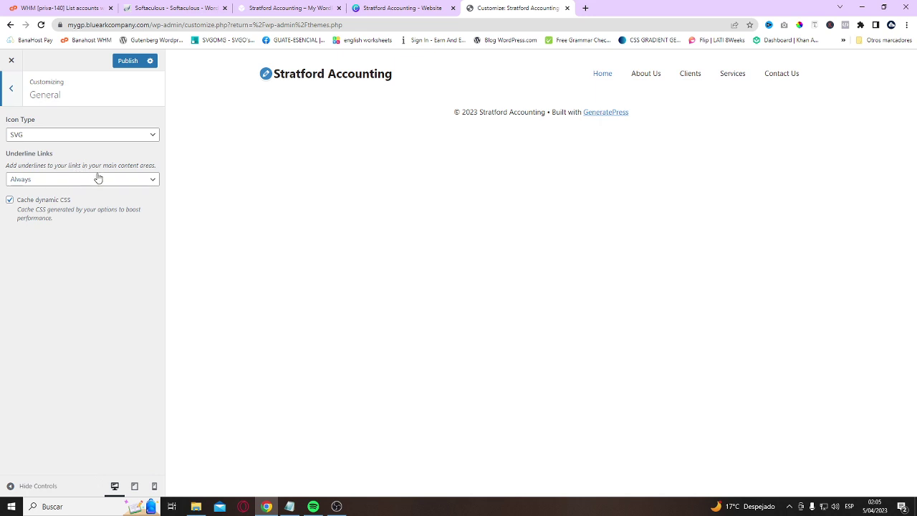
left_click(55, 186)
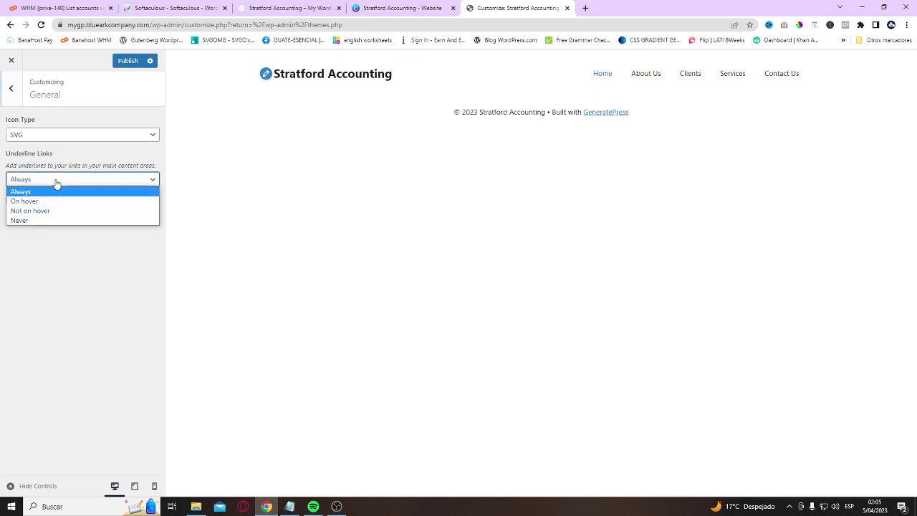
left_click(28, 219)
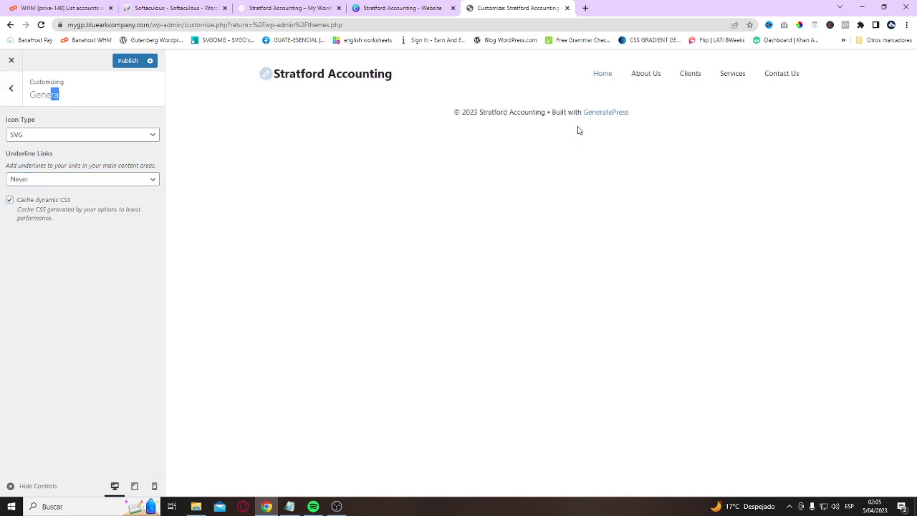
left_click(11, 88)
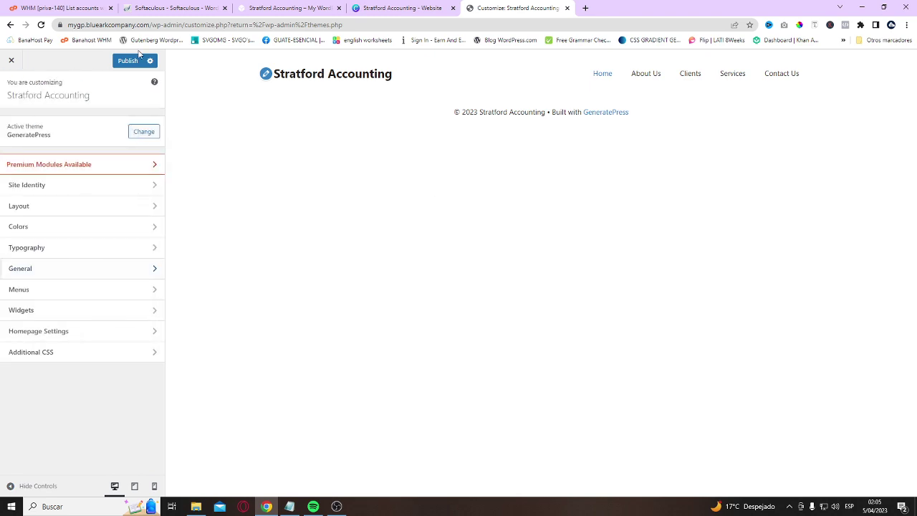
left_click(127, 60)
left_click(11, 60)
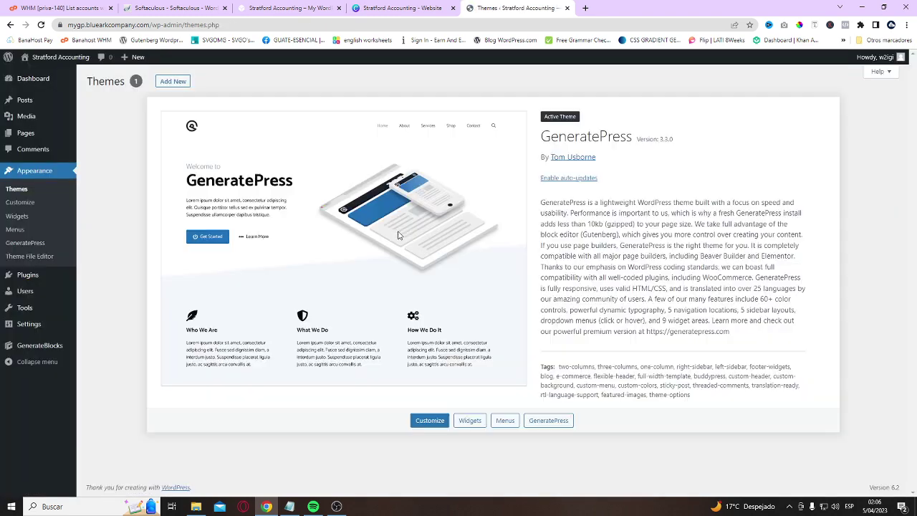
Step: Open the Home page for editing and insert a GenerateBlocks Container block below its title
left_click(26, 132)
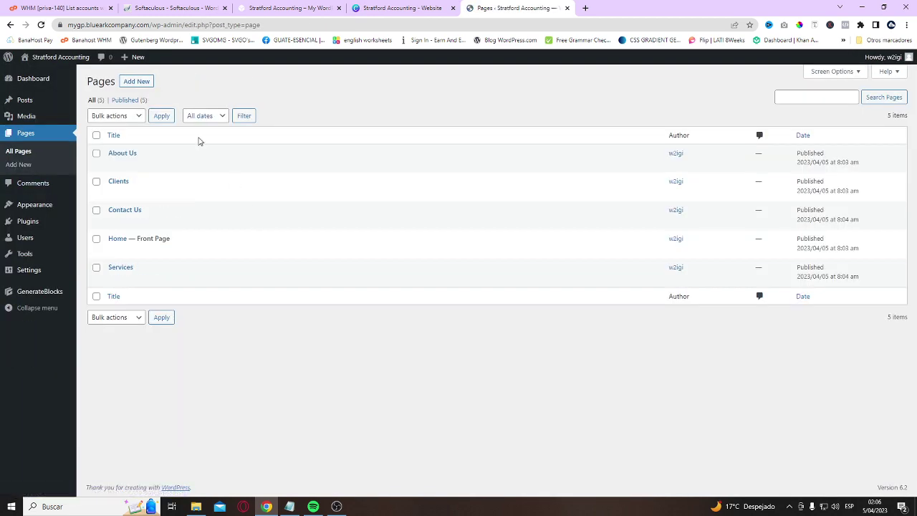
left_click(114, 250)
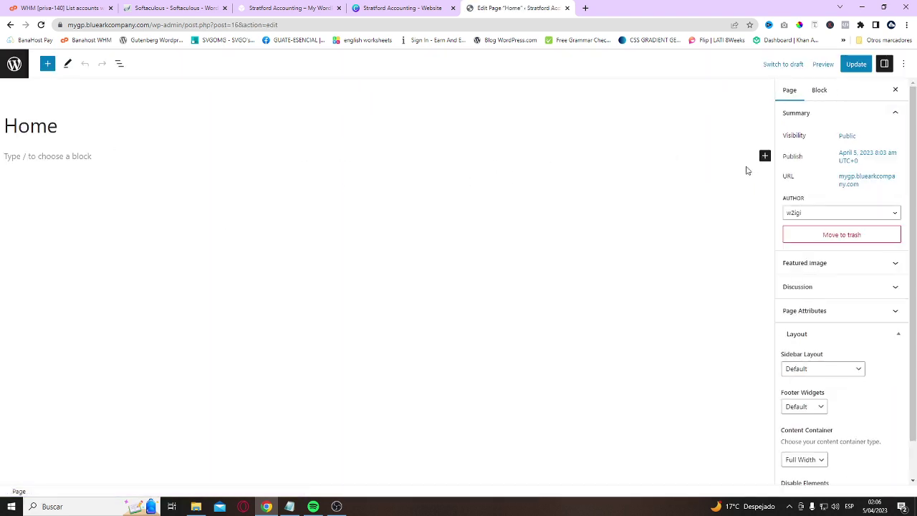
left_click(48, 165)
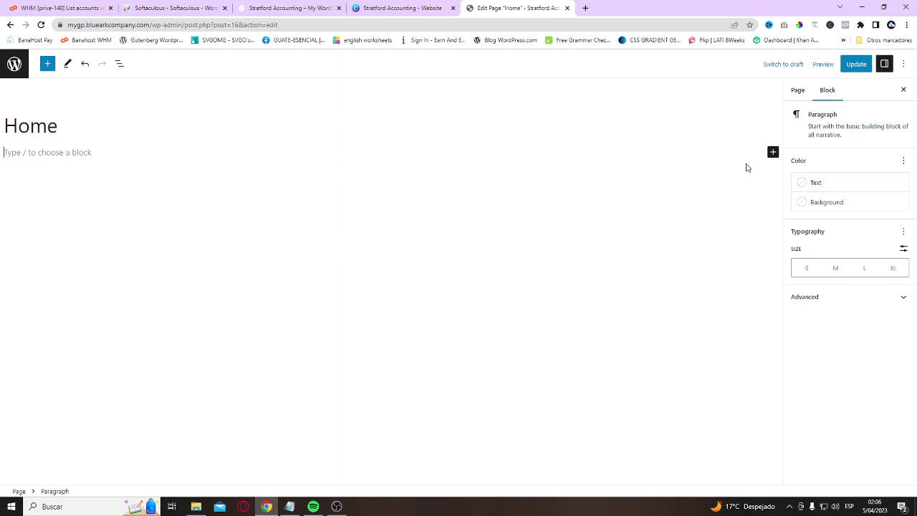
left_click(773, 152)
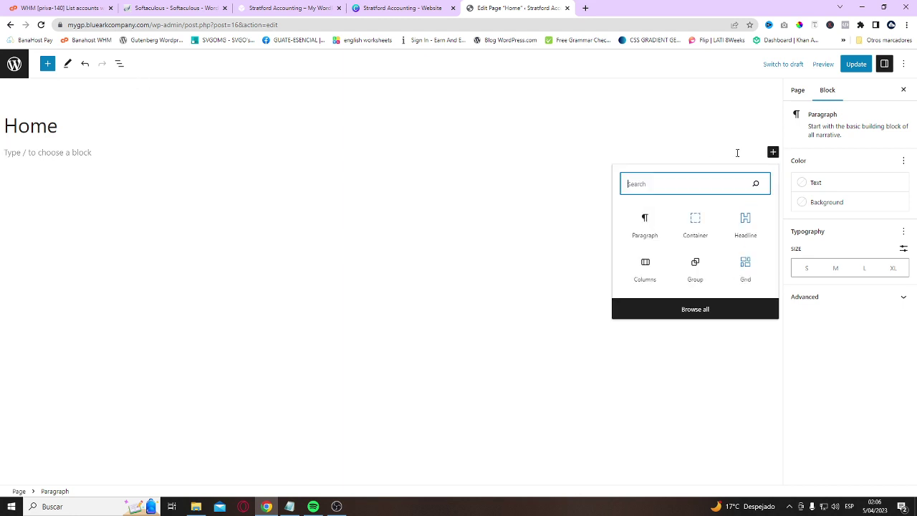
left_click(696, 310)
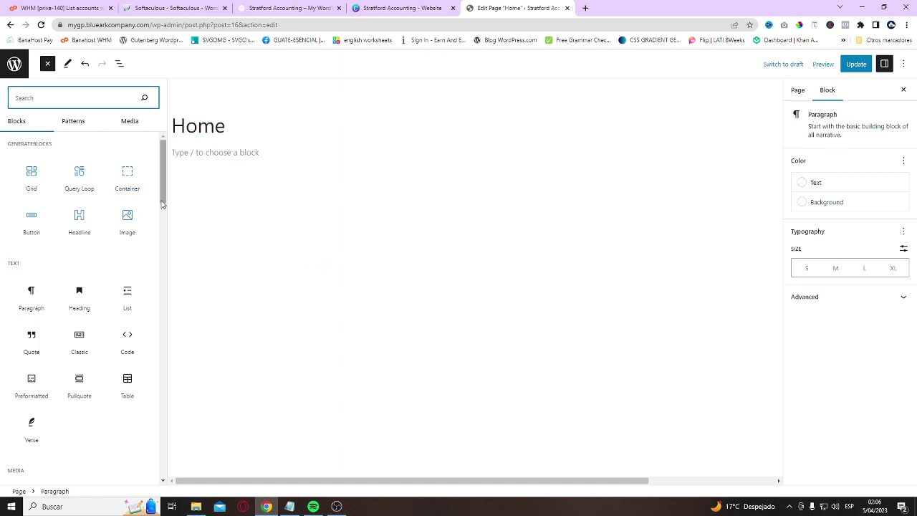
left_click_drag(130, 166, 130, 251)
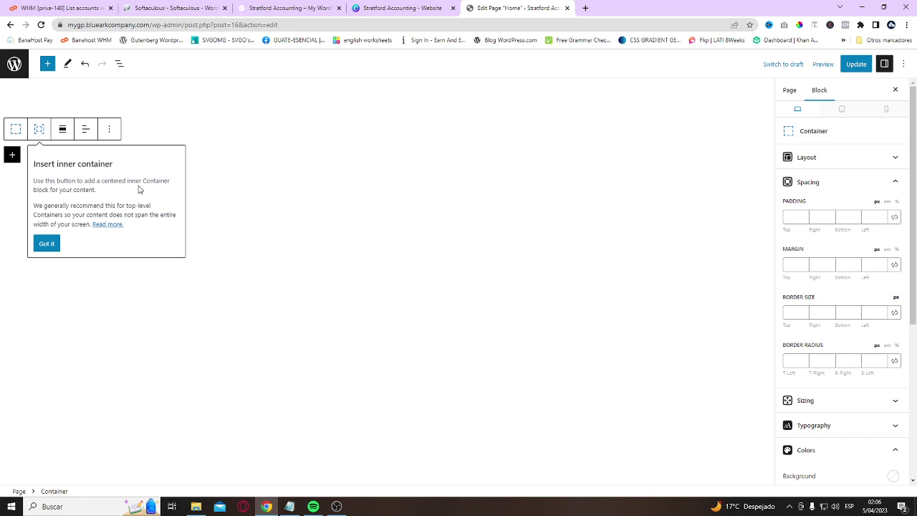
Step: Add a centered inner container inside the Container block and expand the parent in the List View to show both
left_click(39, 130)
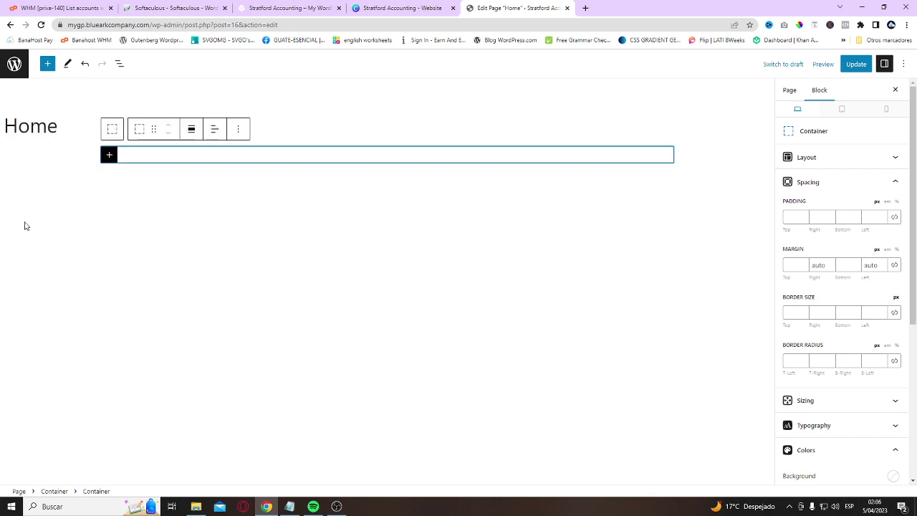
left_click(77, 159)
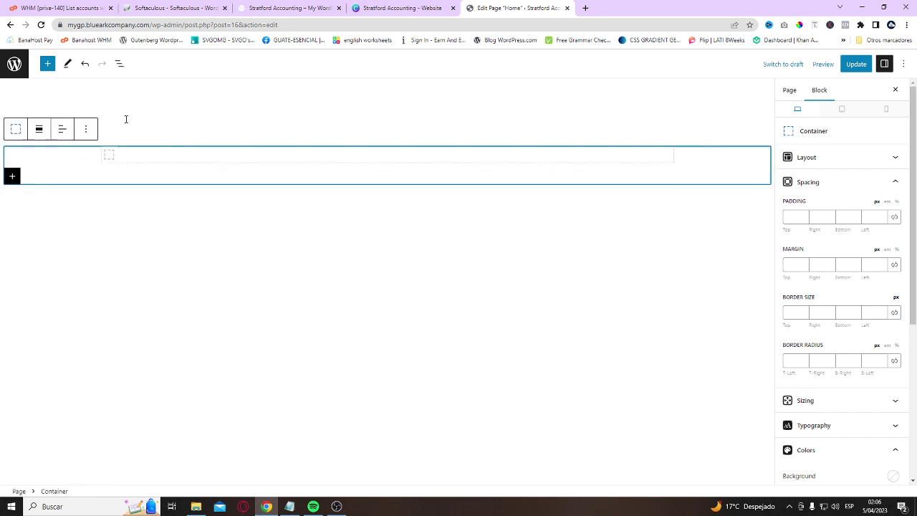
left_click(121, 65)
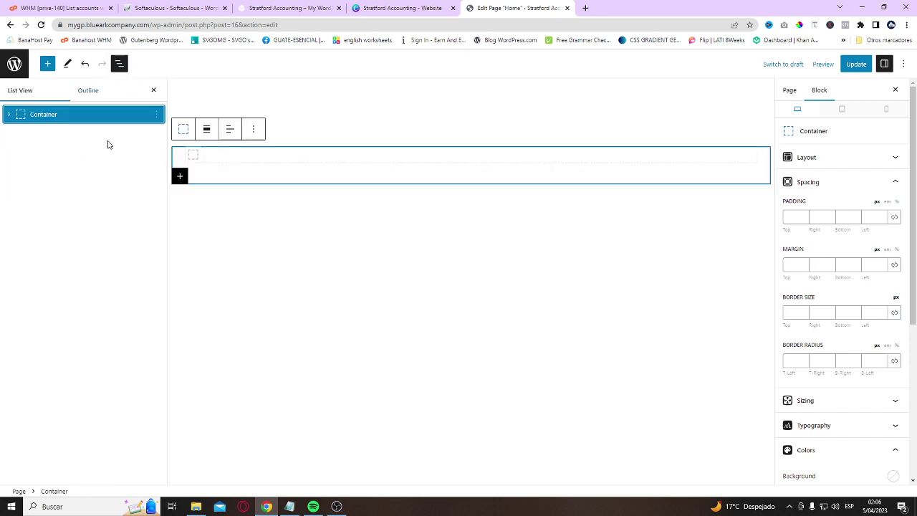
left_click(7, 116)
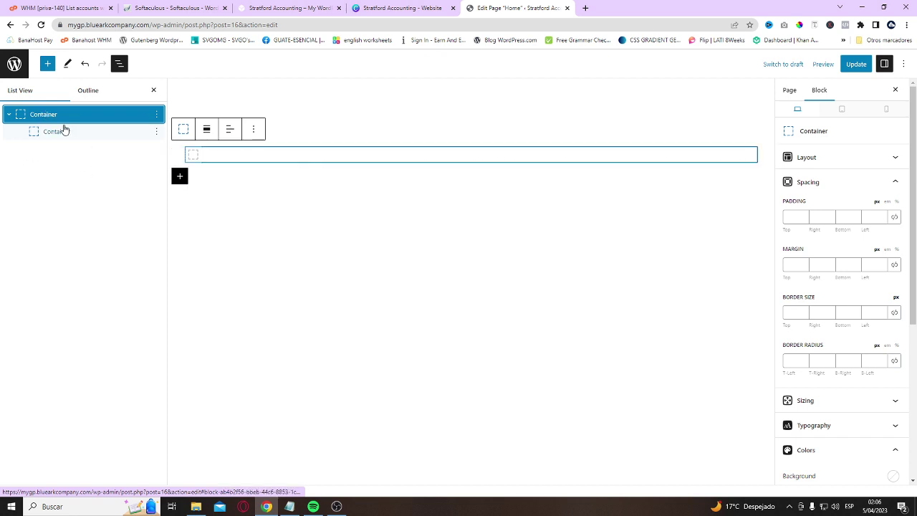
Step: Give the inner container the dark gray contrast-2 global color as its background
left_click(64, 131)
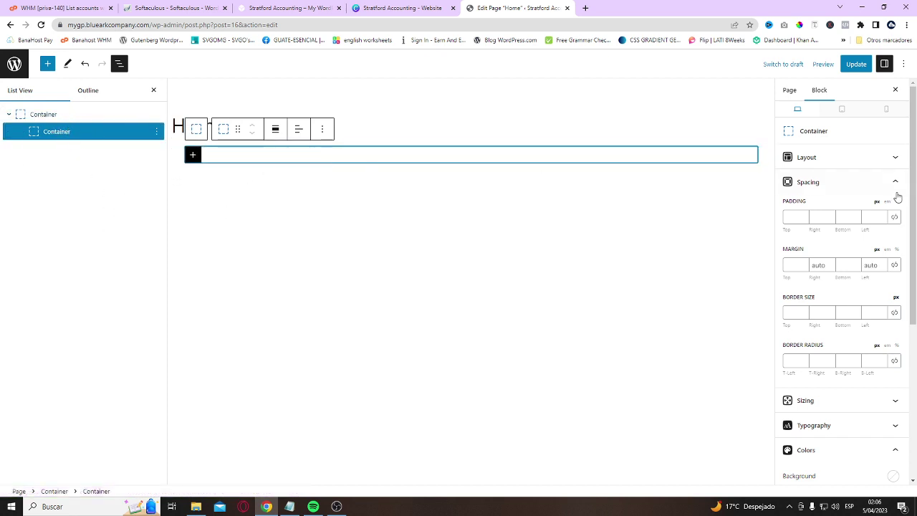
scroll(889, 327, "down", 4)
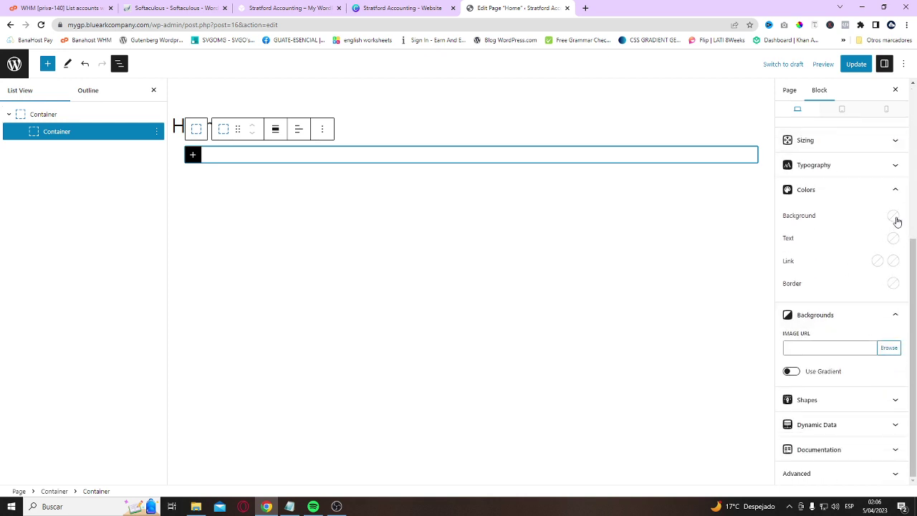
left_click(894, 216)
left_click(788, 368)
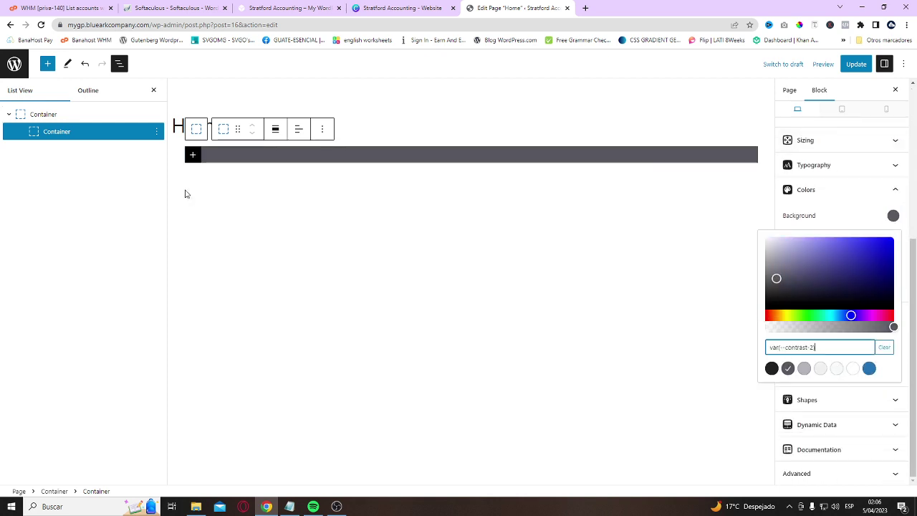
Step: Set the outer container's background to the blue accent global color, close the List View and deselect the block
left_click(68, 114)
left_click(892, 216)
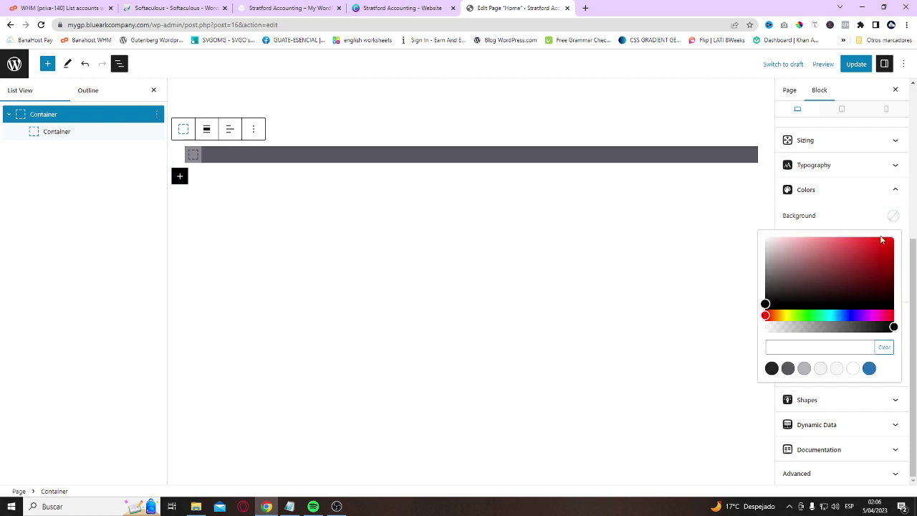
left_click(870, 369)
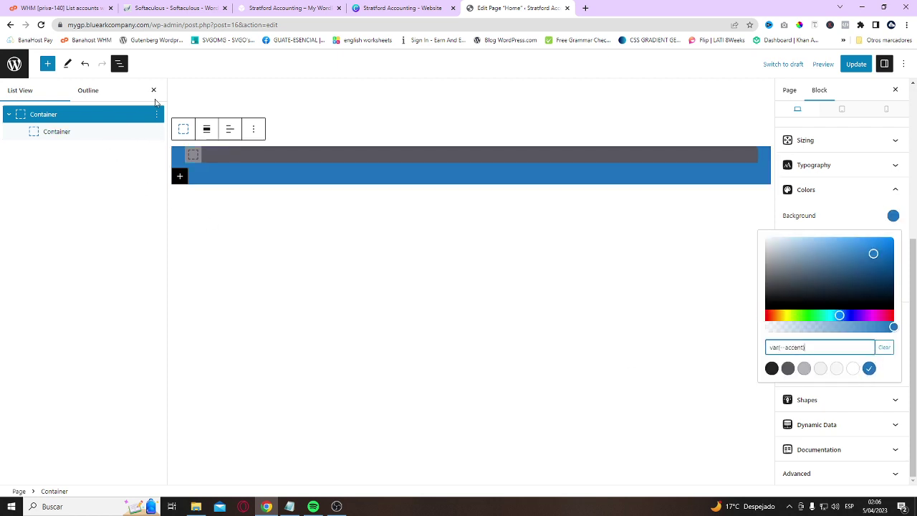
left_click(154, 90)
left_click(232, 368)
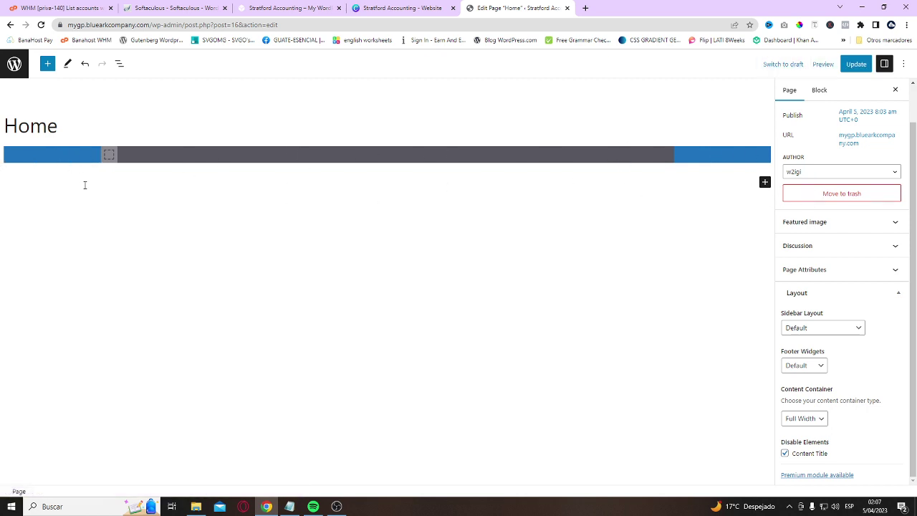
Step: Reselect the outer container with the List View open and set its desktop top padding to 350 px
left_click(29, 164)
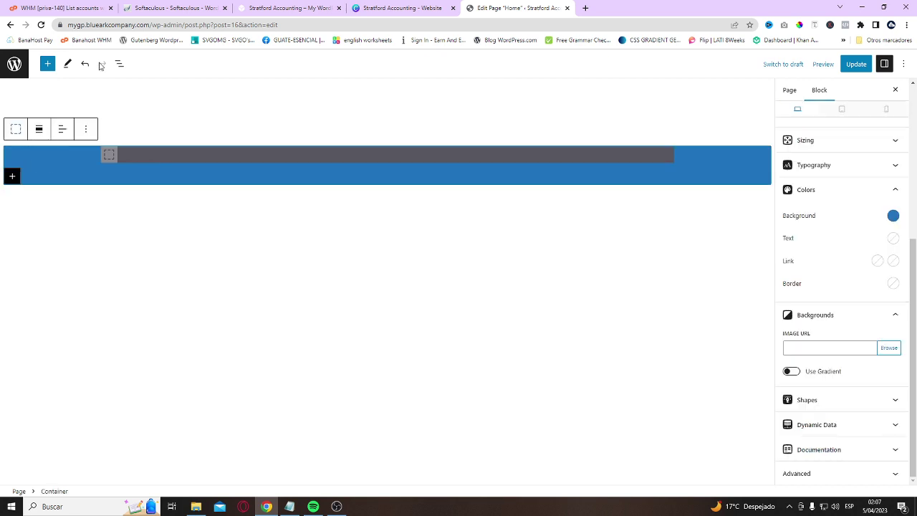
left_click(119, 63)
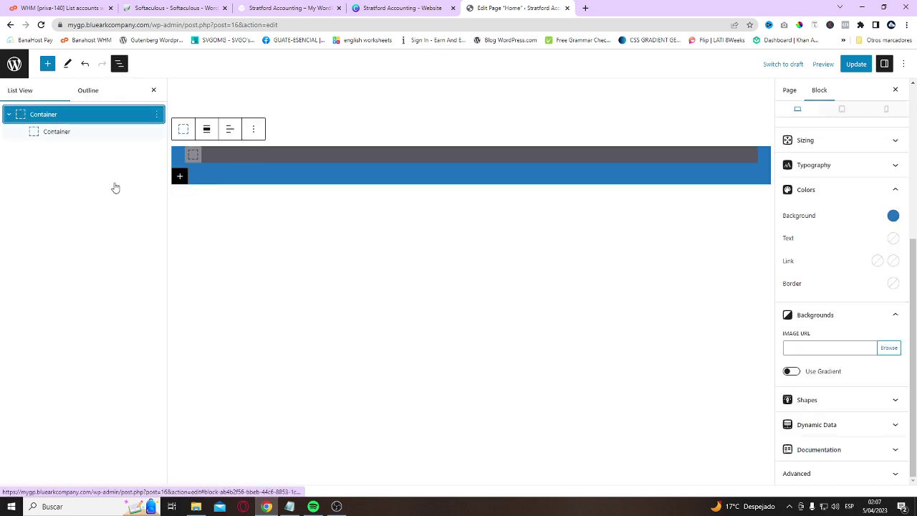
left_click(901, 198)
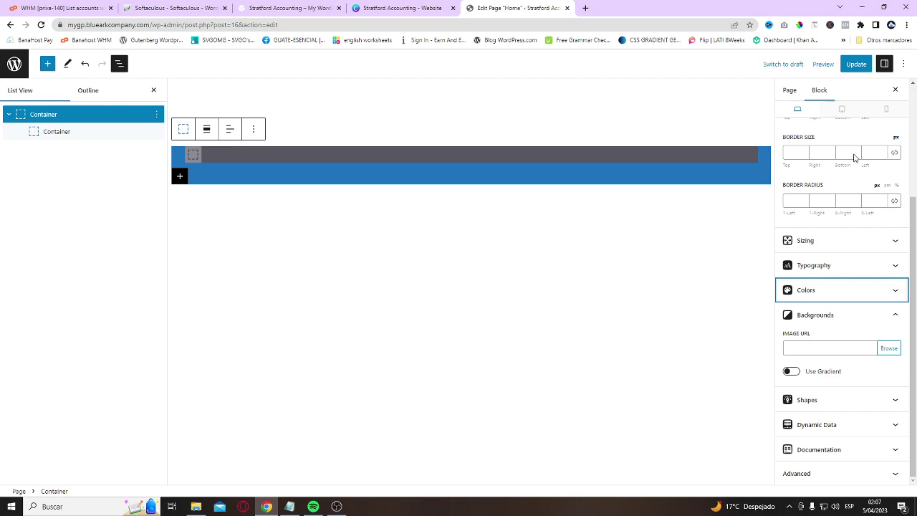
scroll(831, 179, "up", 3)
left_click(799, 218)
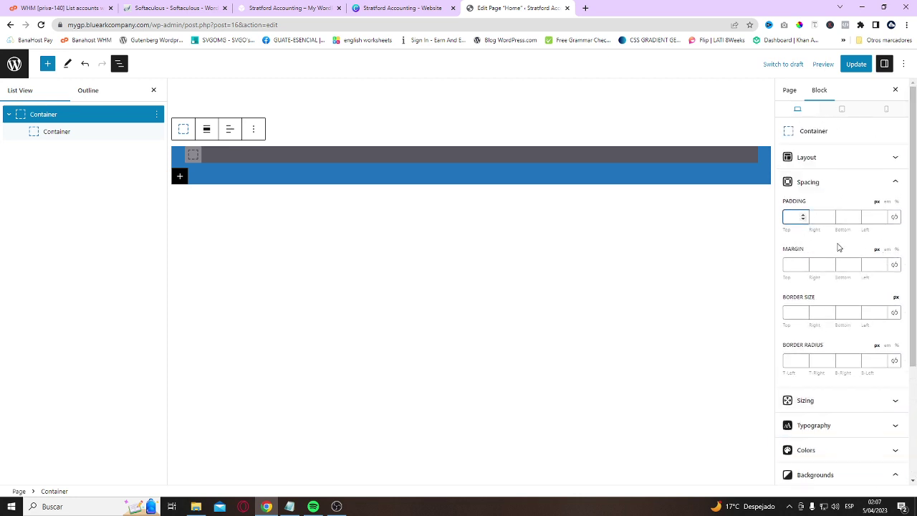
type("350")
Step: Try 20 px of right and left padding on the outer container
key("Tab")
key("Tab")
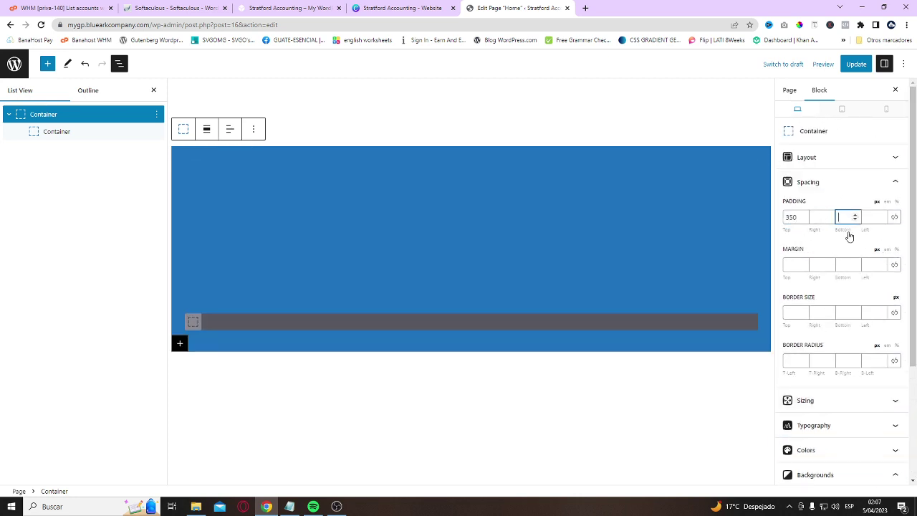
key("shift+Tab")
type("20")
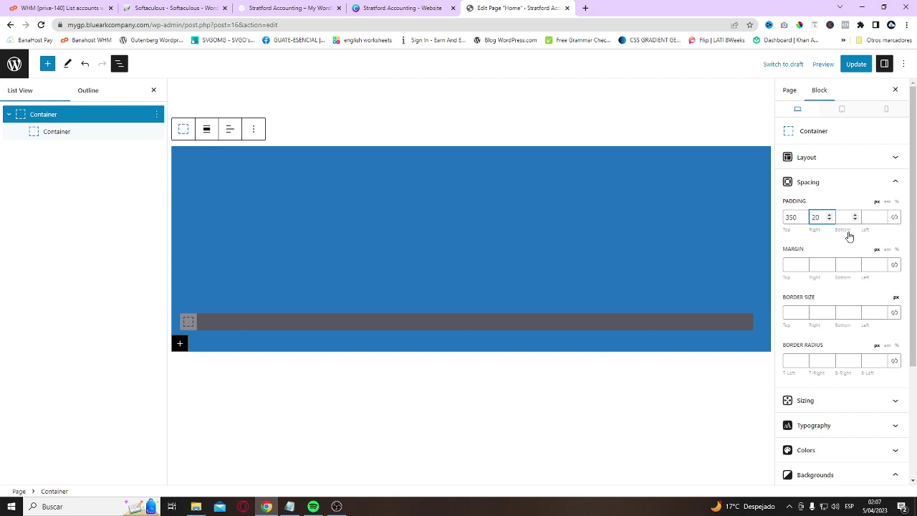
key("Tab")
key("Tab")
type("20")
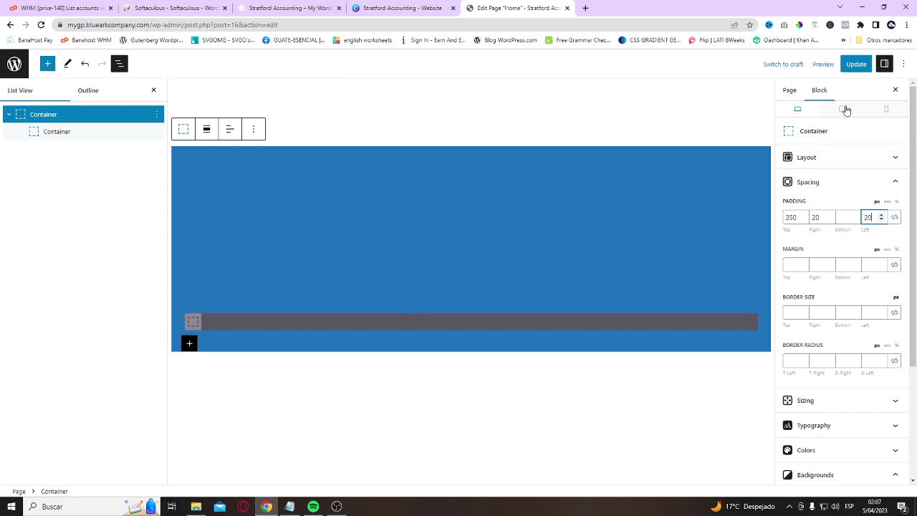
Step: Clear the outer container's right and left padding and preview it at mobile and tablet widths before returning to desktop
double_click(815, 217)
key("BackSpace")
left_click(869, 217)
key("BackSpace")
key("BackSpace")
left_click(887, 109)
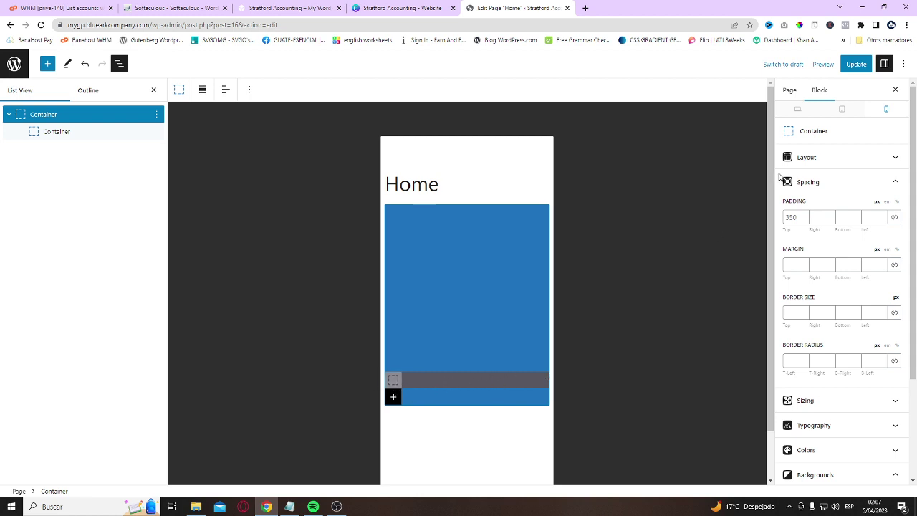
left_click(842, 109)
left_click(798, 109)
Step: Set the outer container's desktop padding to 20 px right and left and 350 px at the bottom
left_click(820, 217)
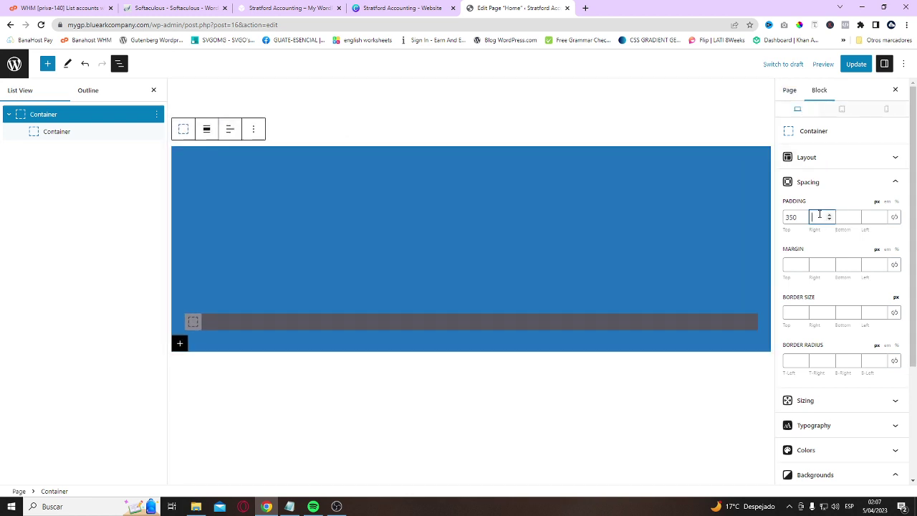
type("20")
key("Tab")
key("Tab")
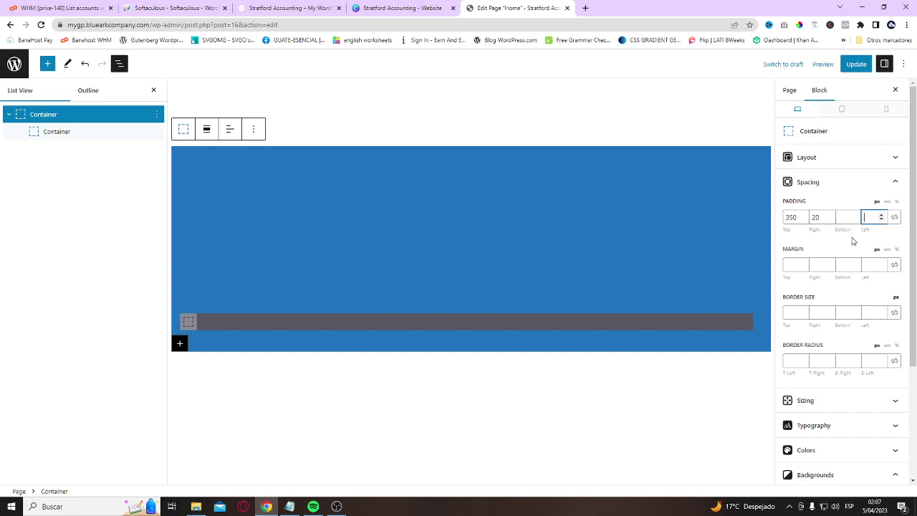
type("20")
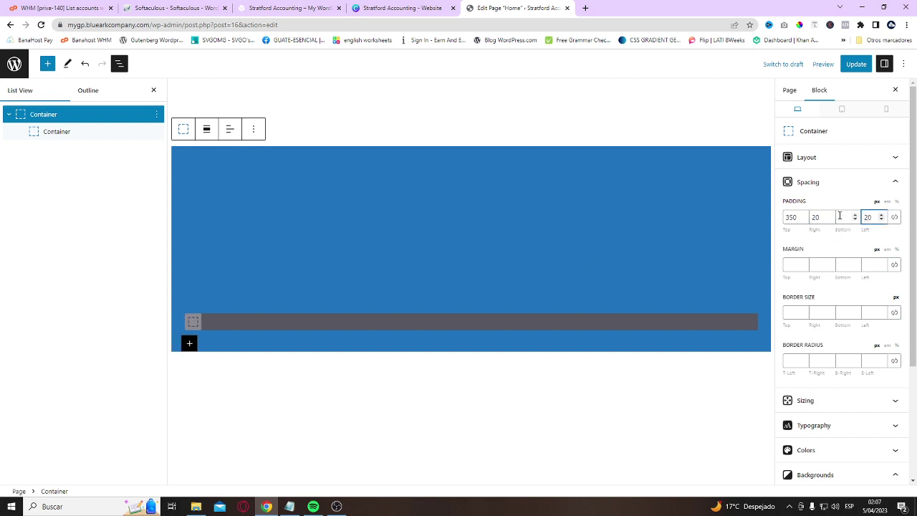
left_click(839, 217)
type("350")
scroll(564, 399, "down", 1)
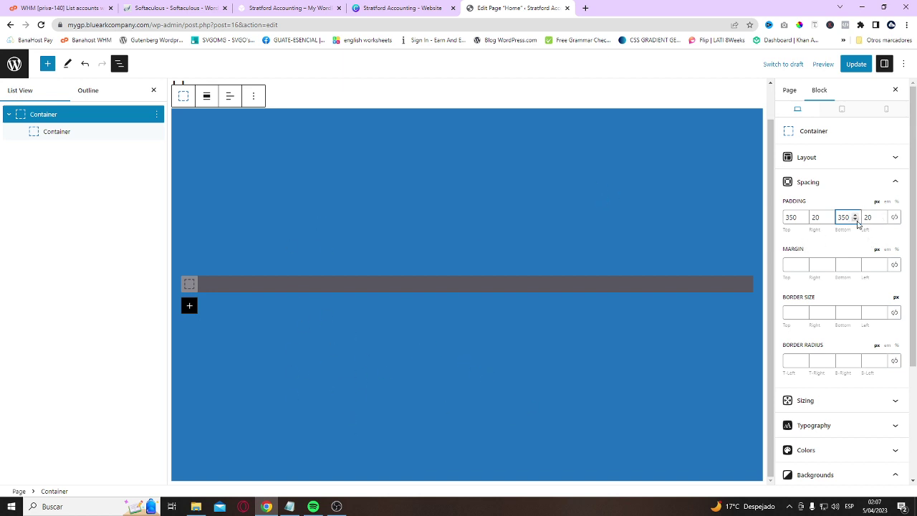
Step: For the tablet layout, set the outer container's padding to 250 px top and bottom and 20 px left
left_click(842, 109)
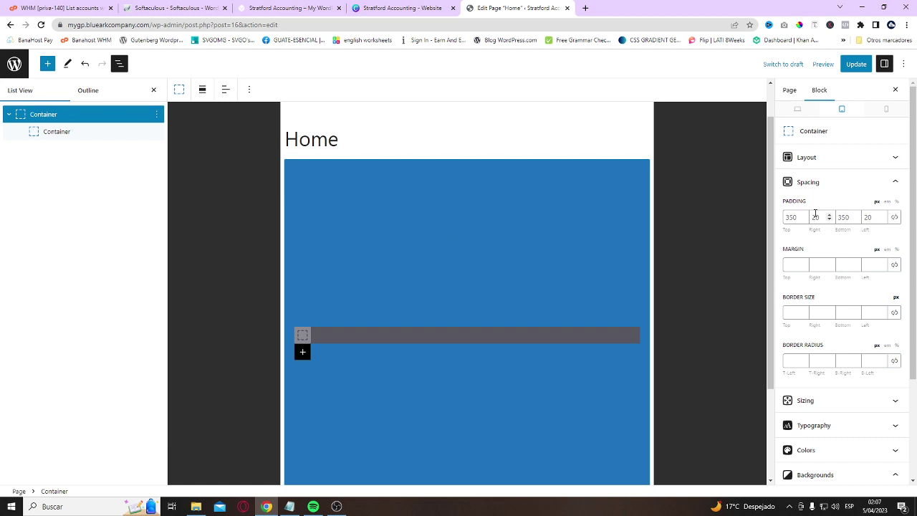
left_click(791, 217)
key("Tab")
key("Tab")
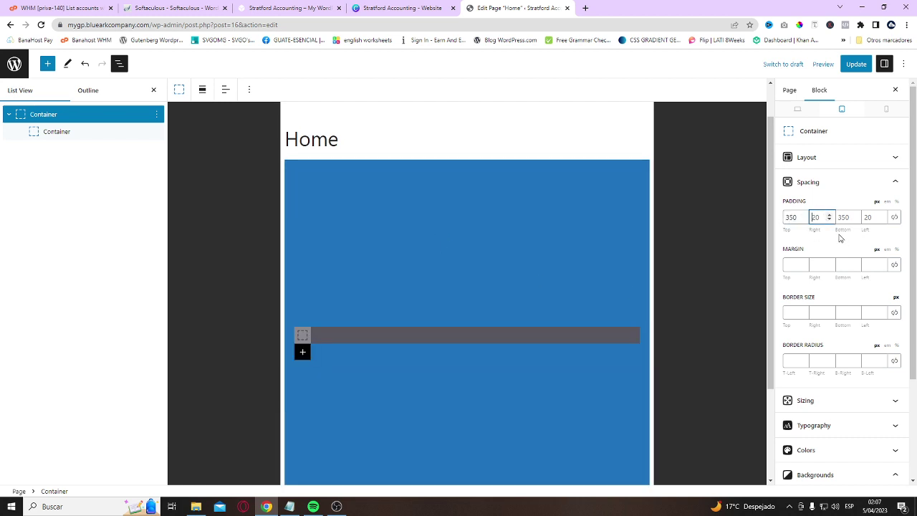
key("Tab")
type("320")
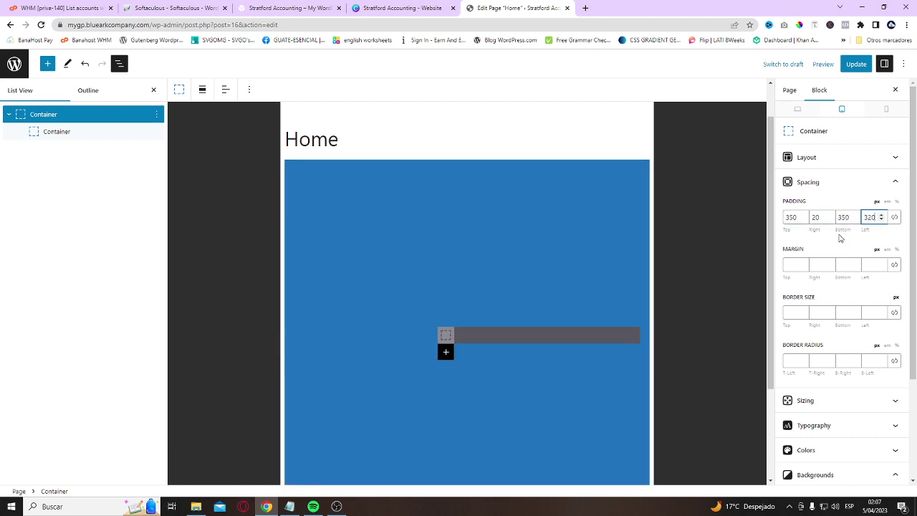
key("shift+Tab")
key("shift+Tab")
key("shift+Tab")
type("250")
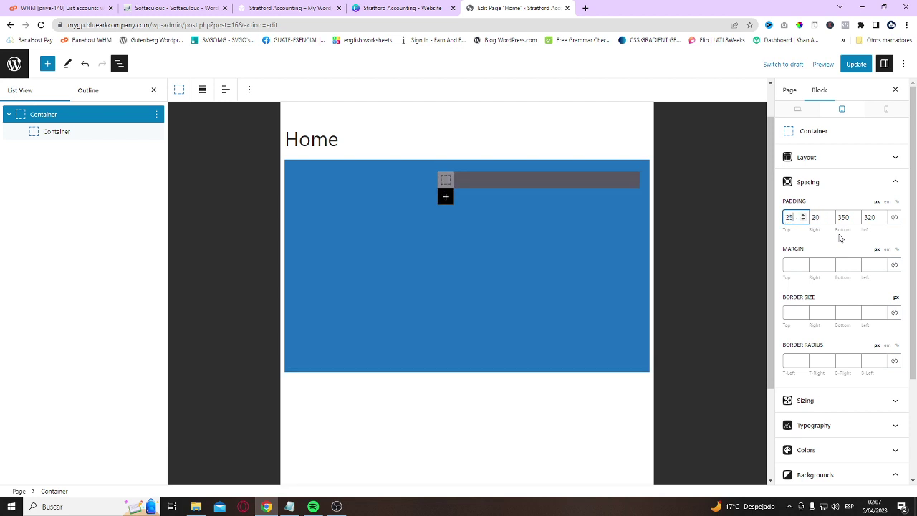
key("Tab")
key("Tab")
type("250")
key("Tab")
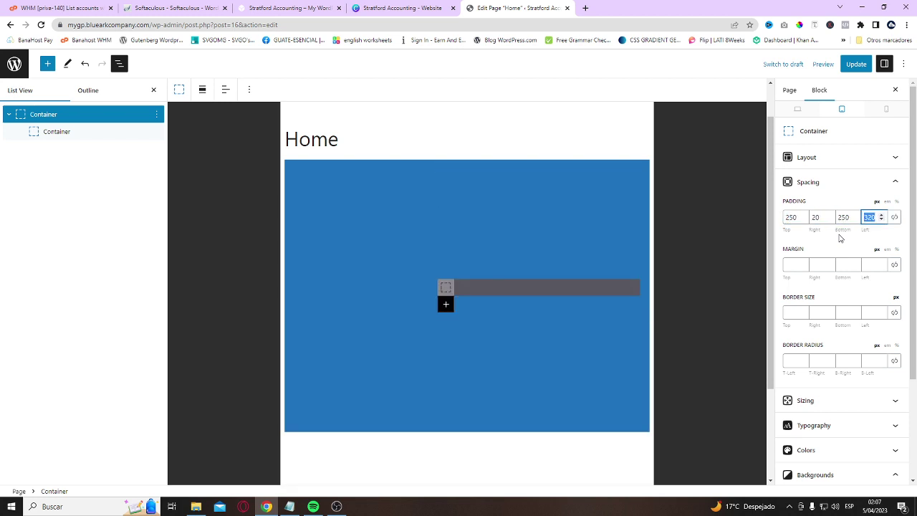
type("20")
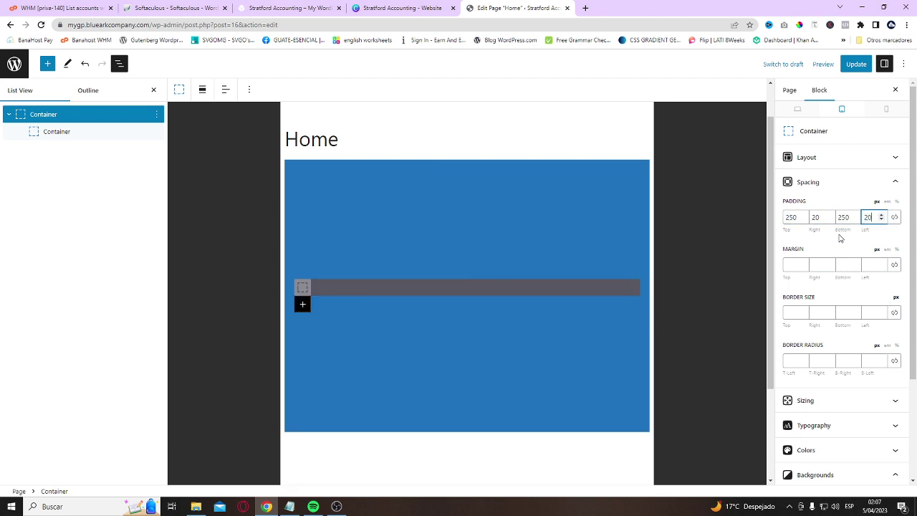
Step: For the mobile layout, set the outer container's top and bottom padding to 200 px, and return to the desktop view
left_click(885, 109)
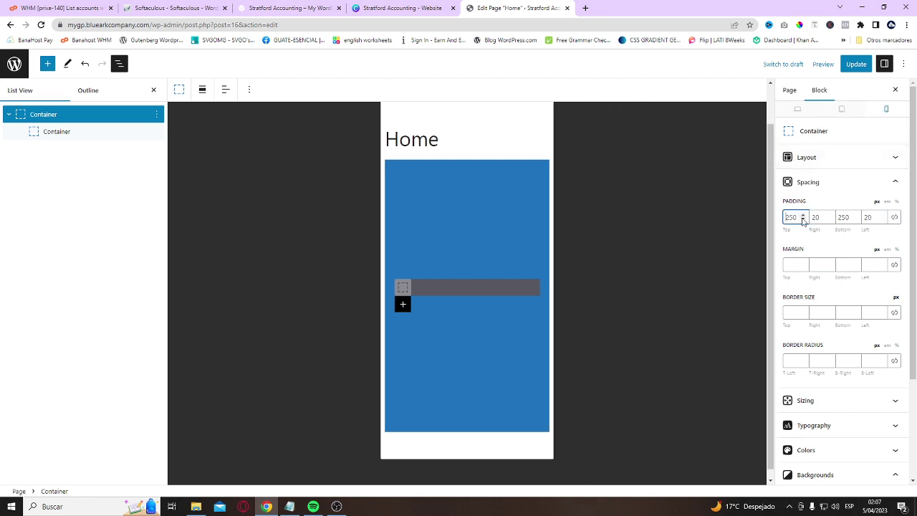
type("200")
key("Tab")
key("Tab")
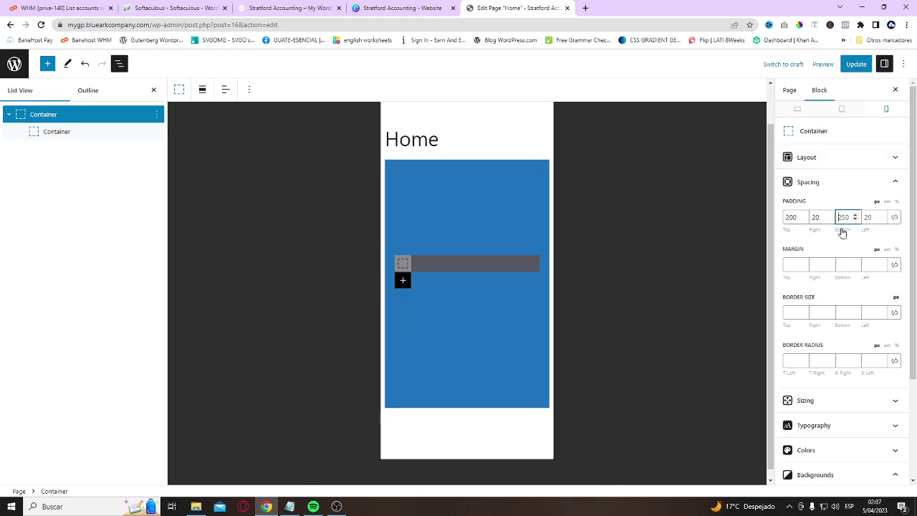
type("200")
key("Tab")
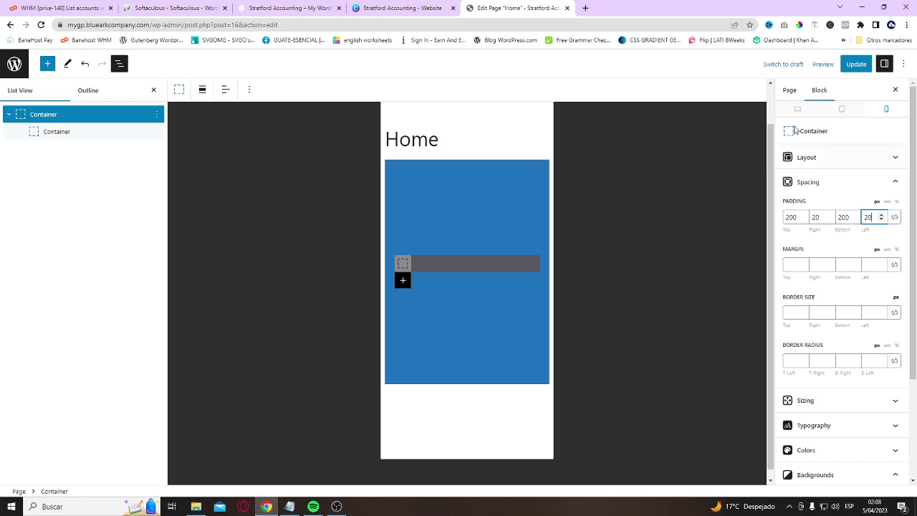
left_click(842, 109)
left_click(797, 109)
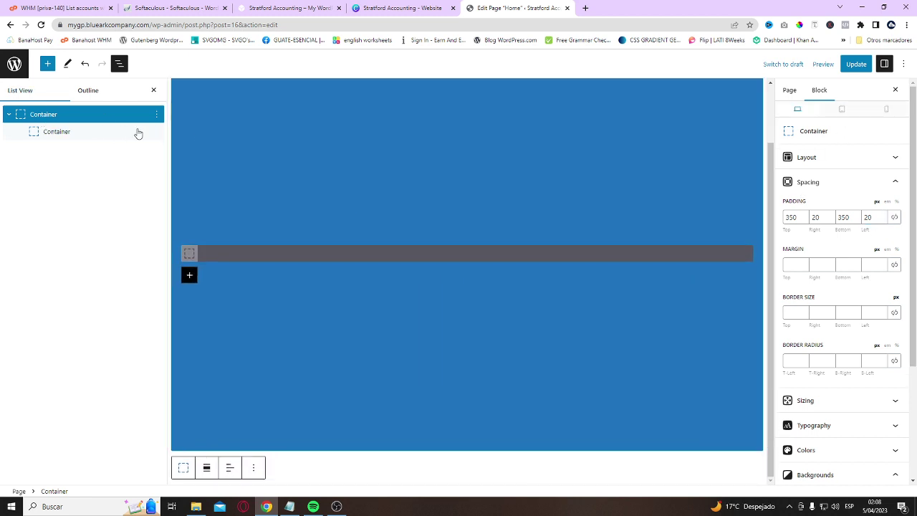
Step: Clear the background color of the inner container
left_click(90, 135)
scroll(862, 294, "down", 3)
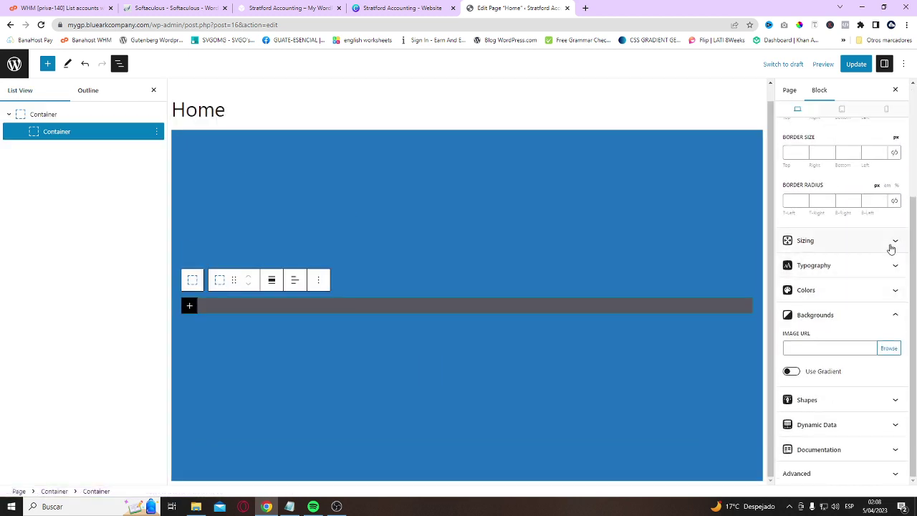
left_click(894, 290)
left_click(893, 316)
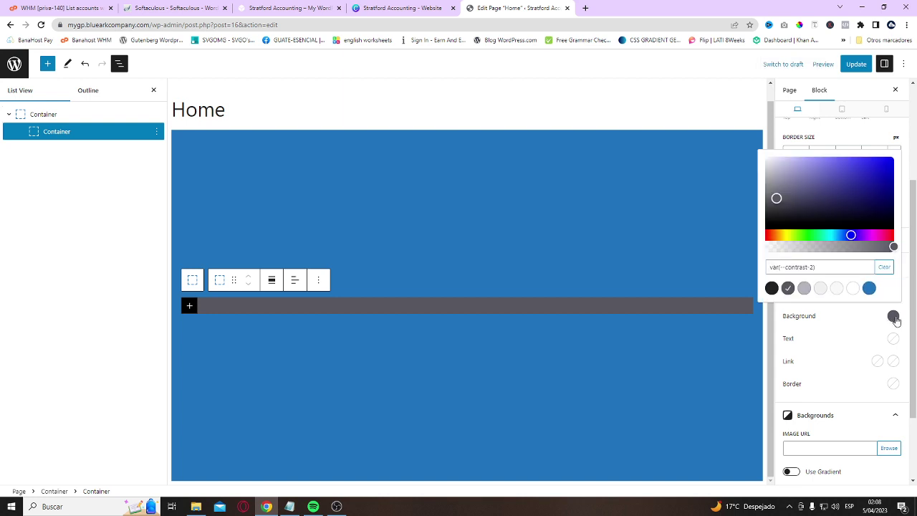
left_click(887, 267)
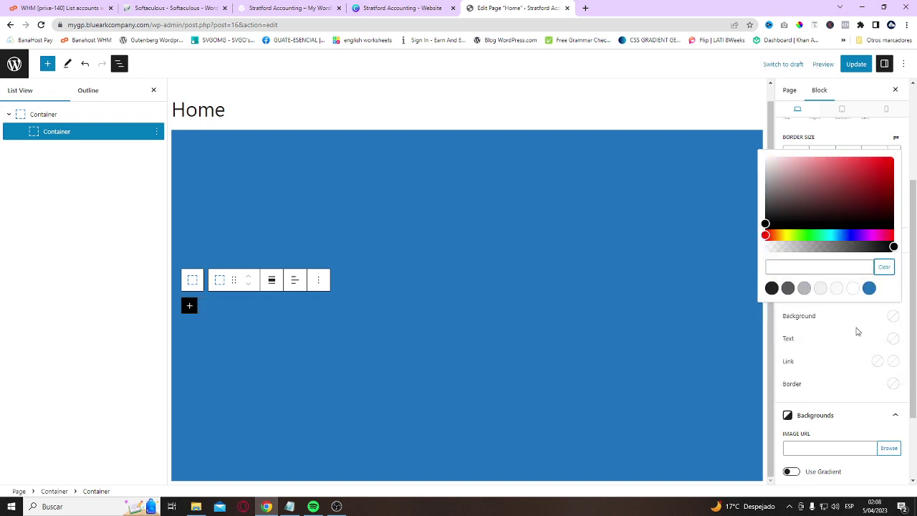
Step: Clear the background color of the outer container
left_click(858, 332)
left_click(32, 115)
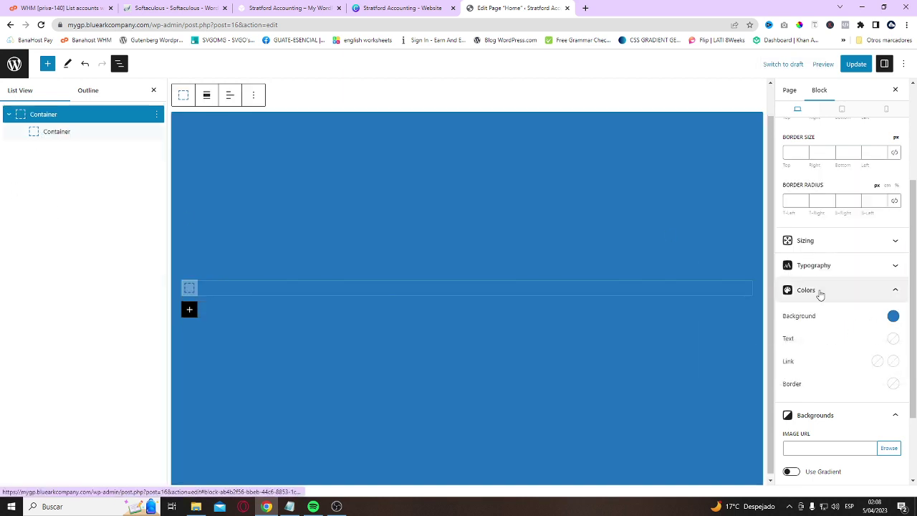
left_click(893, 316)
left_click(880, 267)
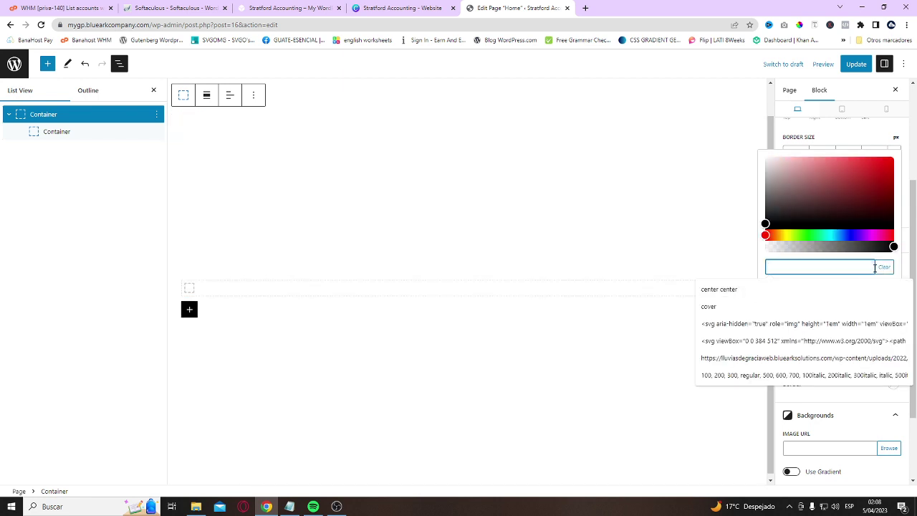
left_click(882, 266)
key("Escape")
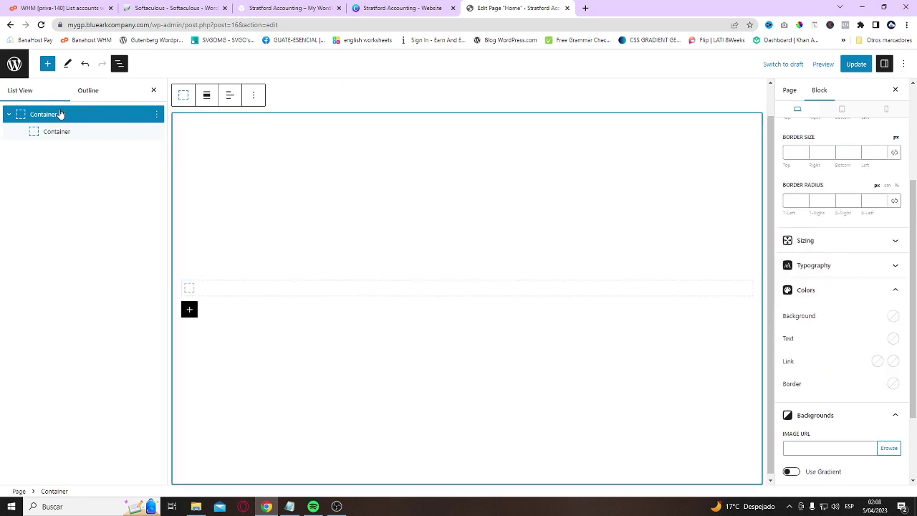
Step: Set the dark desk photo with the notebook and laptop from the media library as the outer container's background image, comparing it with the Canva hero
scroll(895, 301, "down", 2)
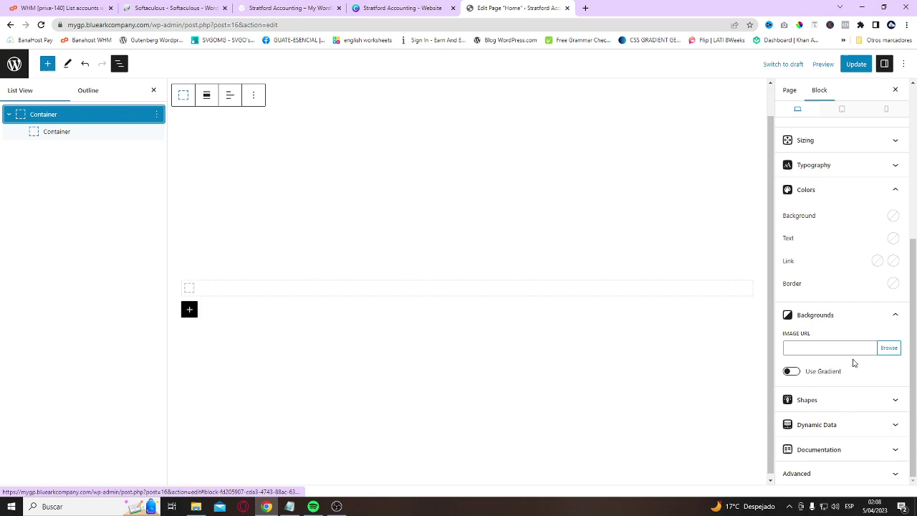
left_click(889, 348)
left_click(492, 260)
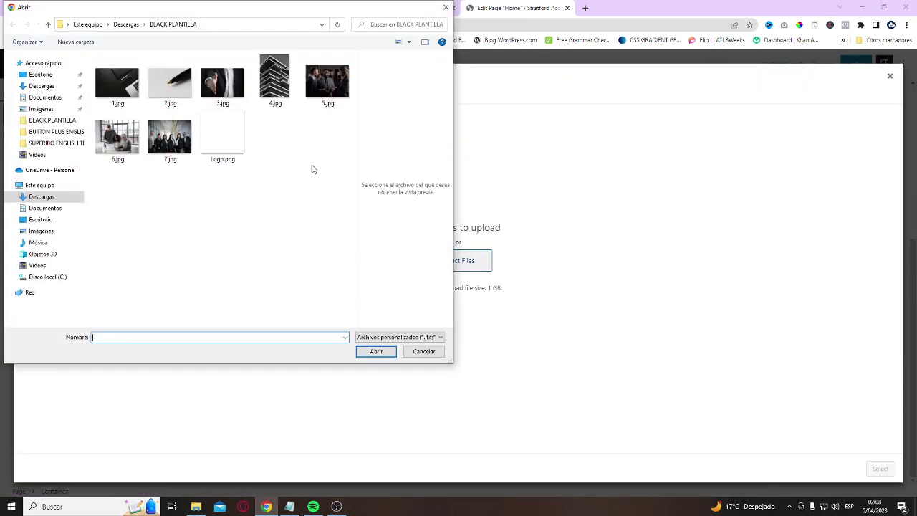
left_click(435, 351)
left_click(100, 95)
left_click(571, 175)
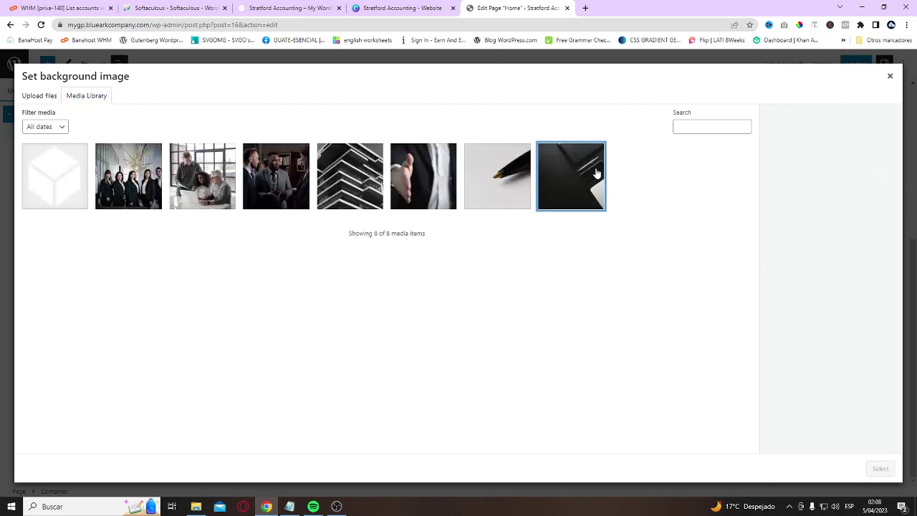
left_click(884, 469)
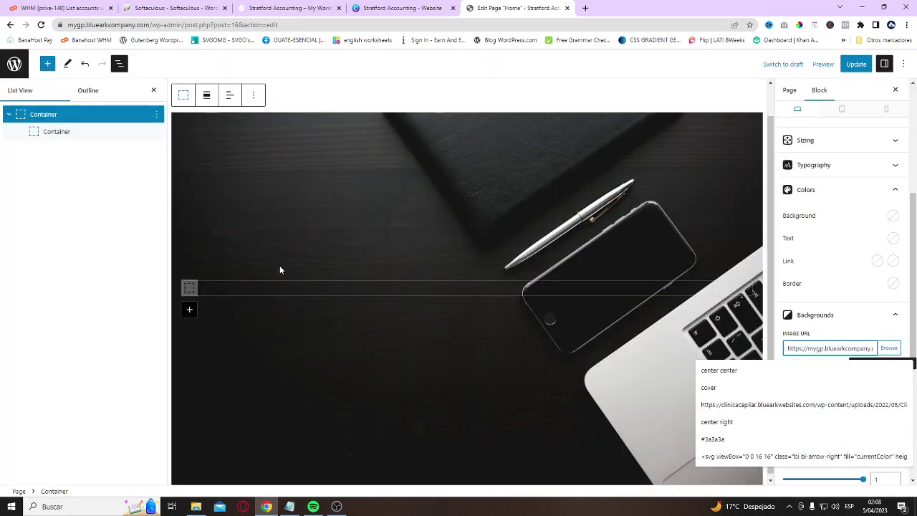
left_click(393, 8)
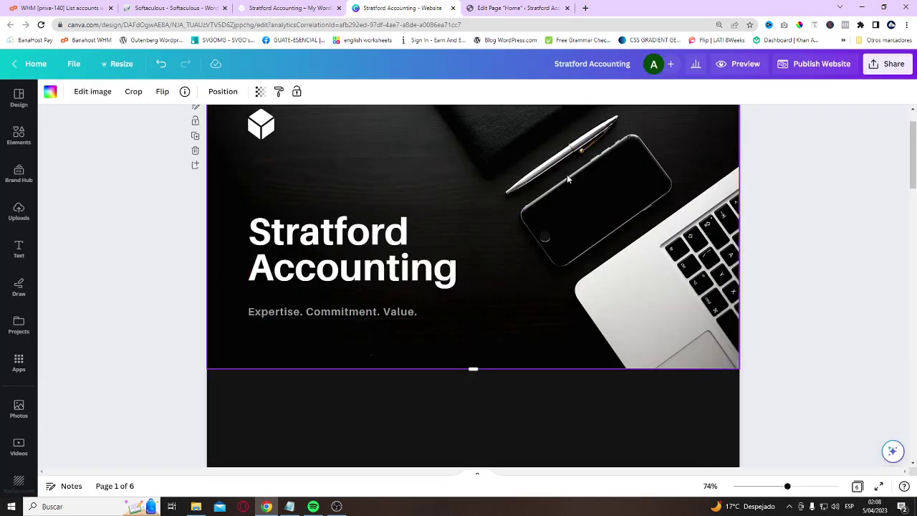
left_click(517, 8)
scroll(851, 442, "down", 1)
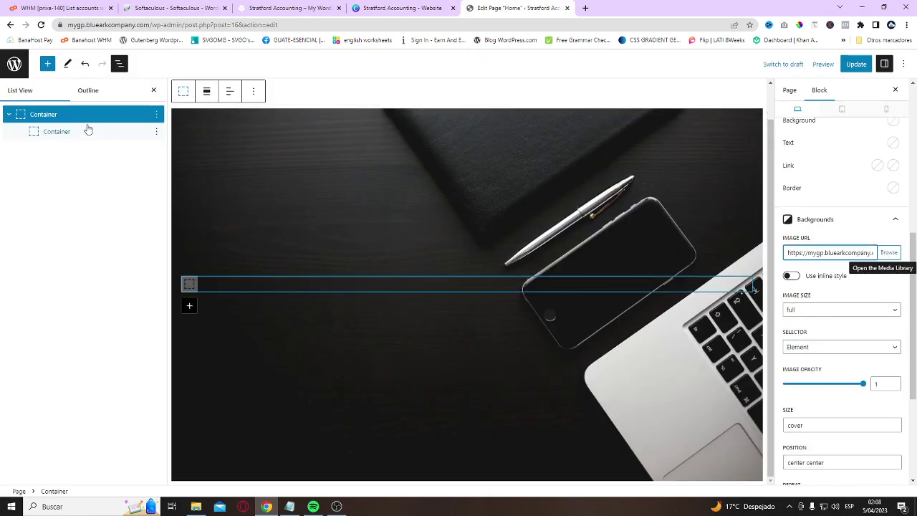
left_click(430, 8)
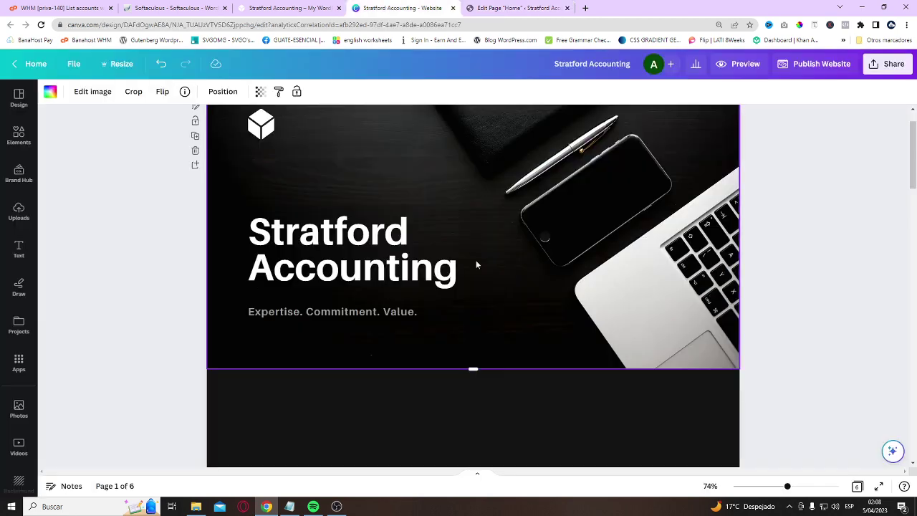
left_click(517, 7)
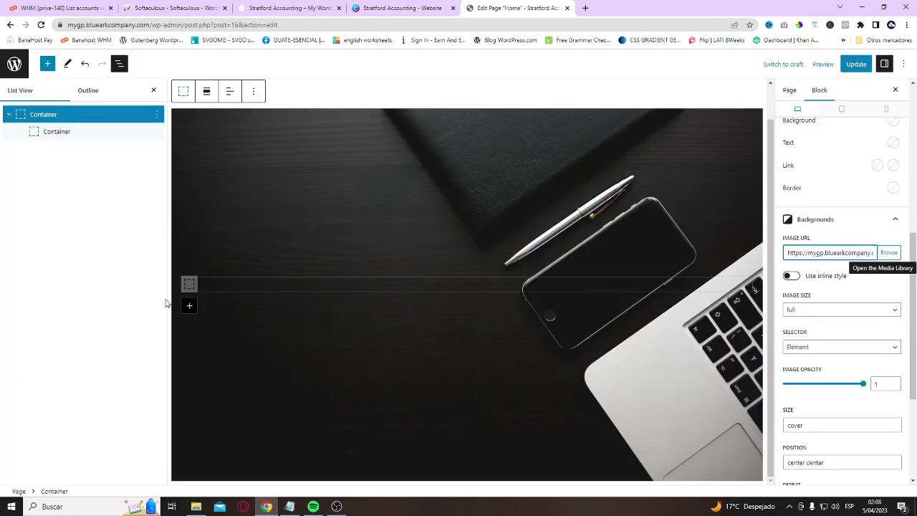
Step: Insert a Grid block in the inner container, using the two-column layout with a wide first column and narrow second column
left_click(69, 138)
left_click(190, 305)
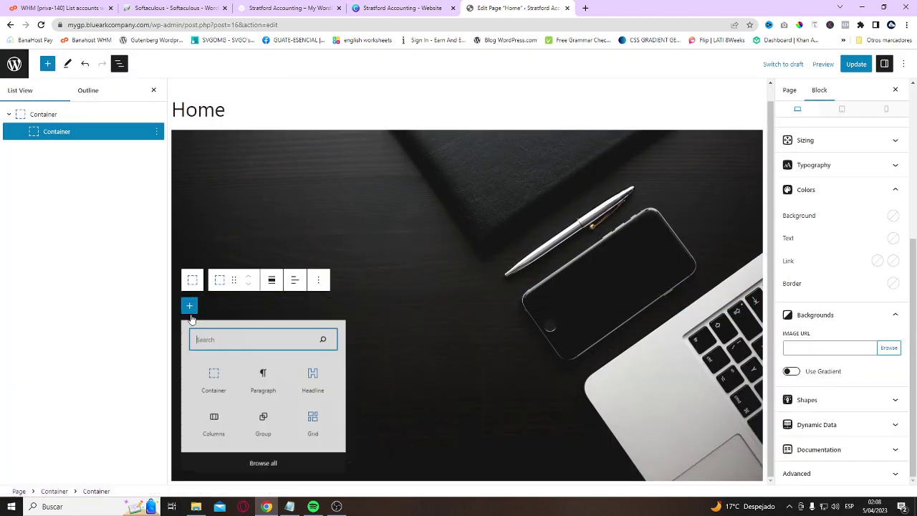
left_click(313, 430)
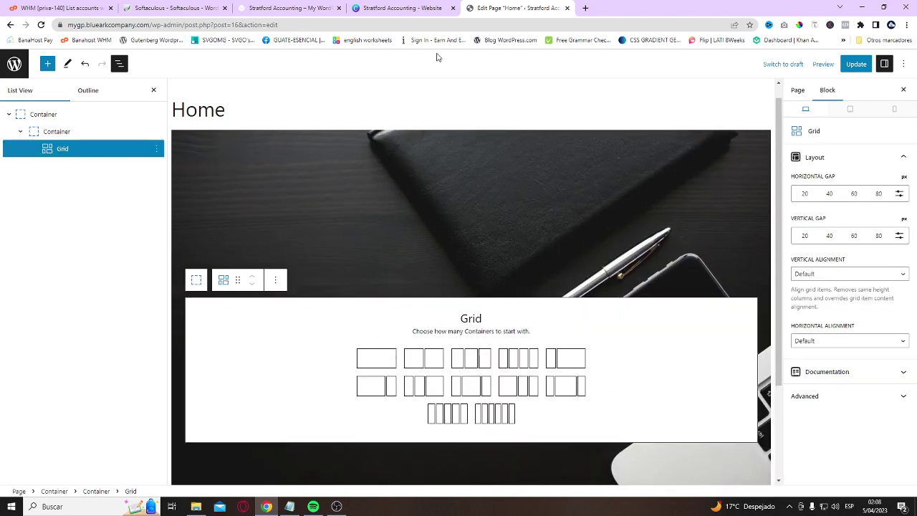
left_click(399, 7)
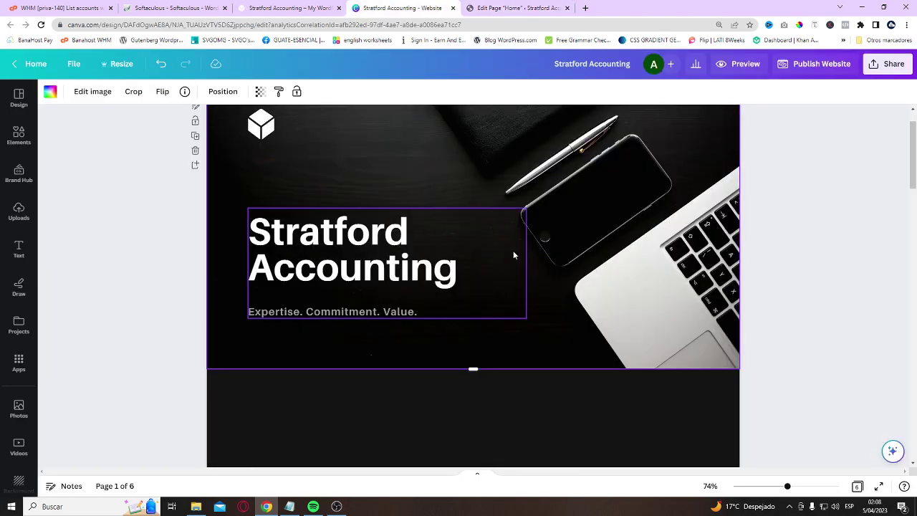
left_click(501, 7)
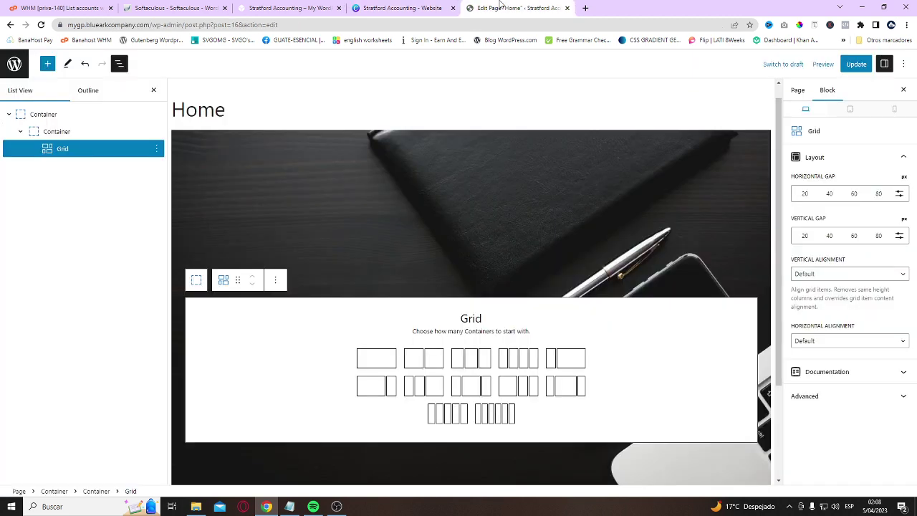
left_click(385, 408)
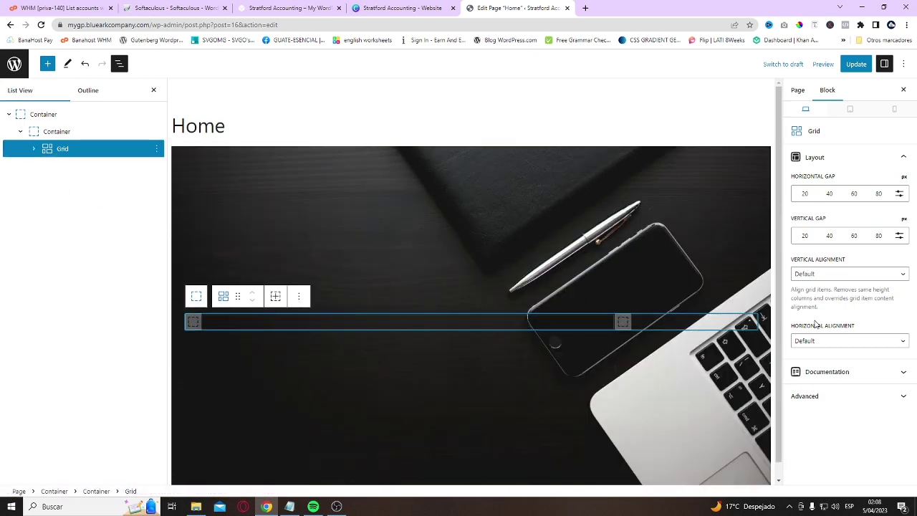
Step: Center the grid vertically and horizontally with 20 px horizontal and vertical gaps, and check its tablet and mobile layouts
left_click(844, 274)
left_click(844, 302)
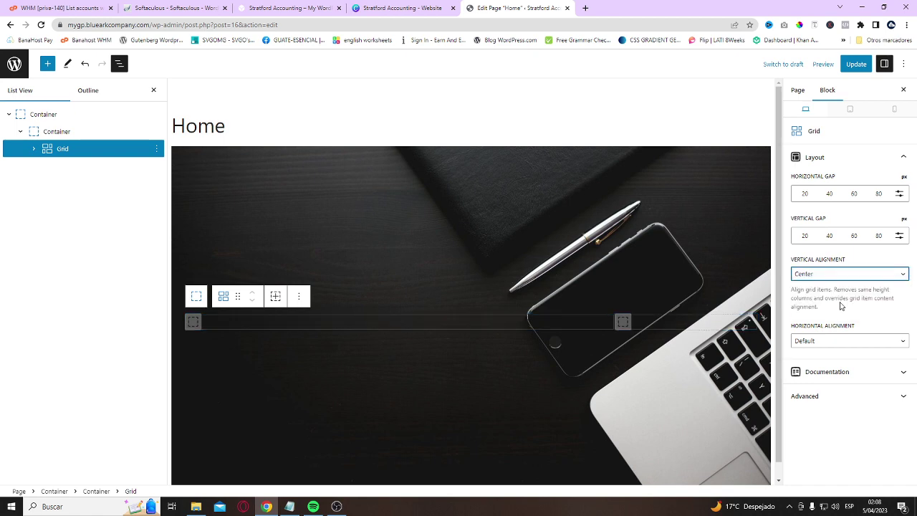
left_click(843, 341)
left_click(824, 371)
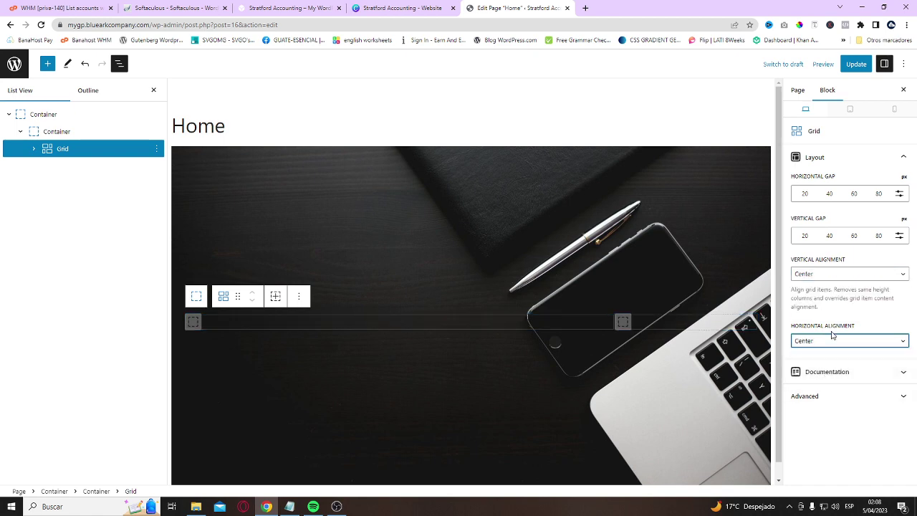
left_click(806, 193)
left_click(803, 236)
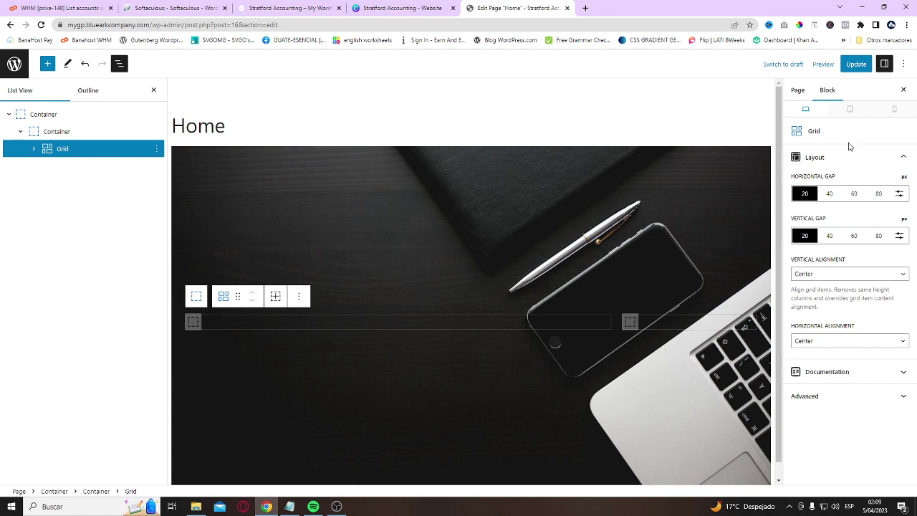
left_click(850, 109)
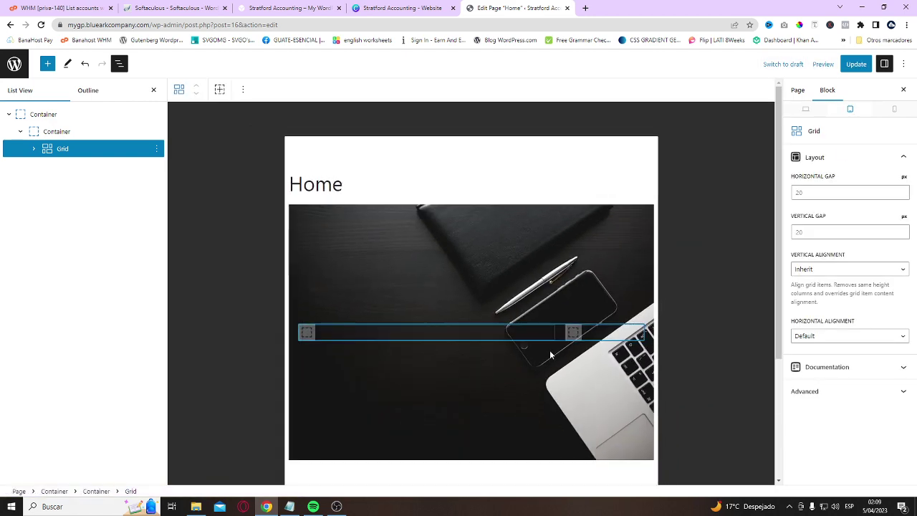
left_click(895, 109)
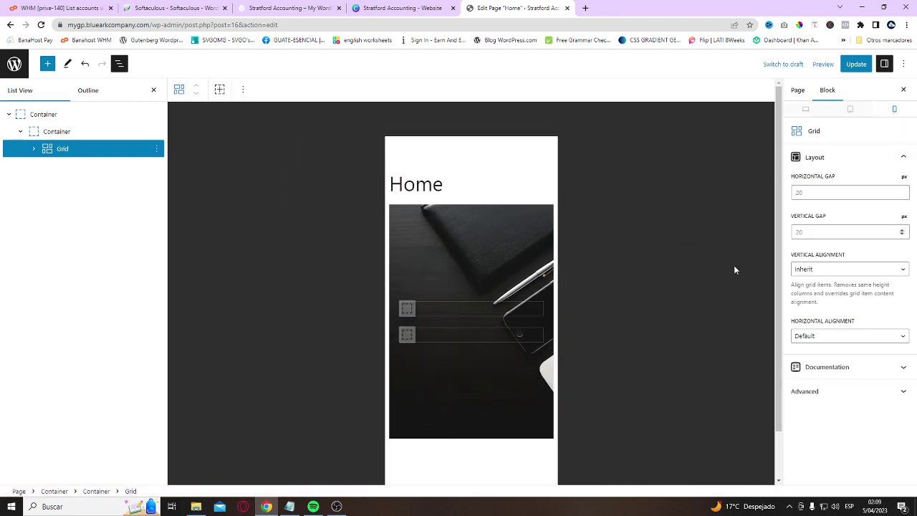
left_click(851, 109)
left_click(806, 109)
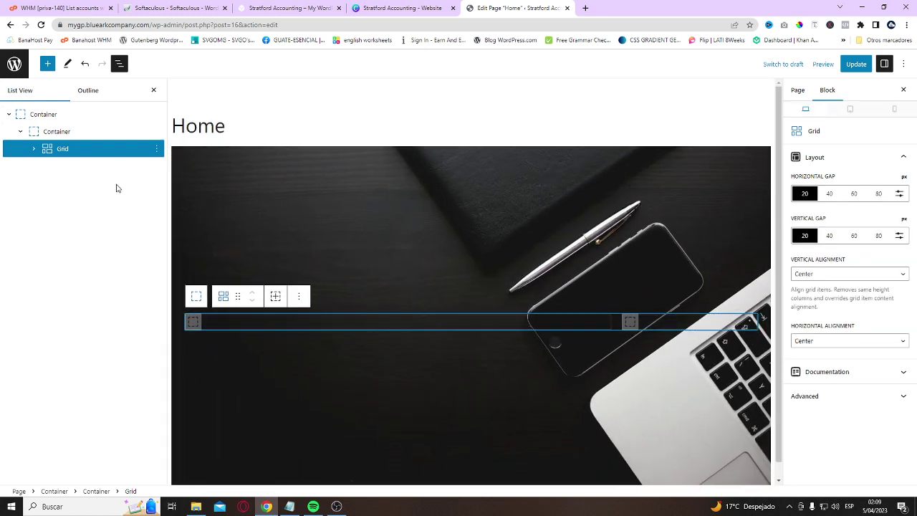
Step: Set the grid's first container to 75% width and add a Paragraph block inside it, bringing up the site text in Notepad
left_click(34, 149)
left_click(89, 166)
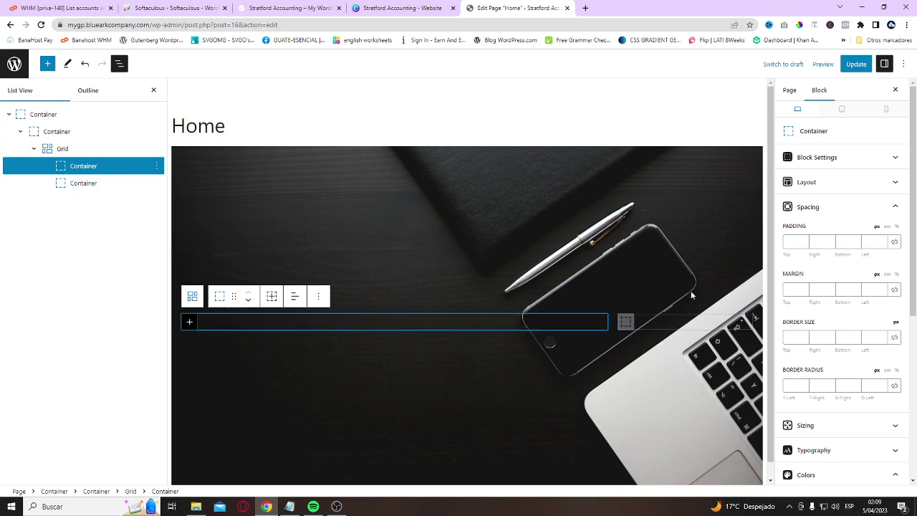
left_click(820, 158)
left_click(872, 194)
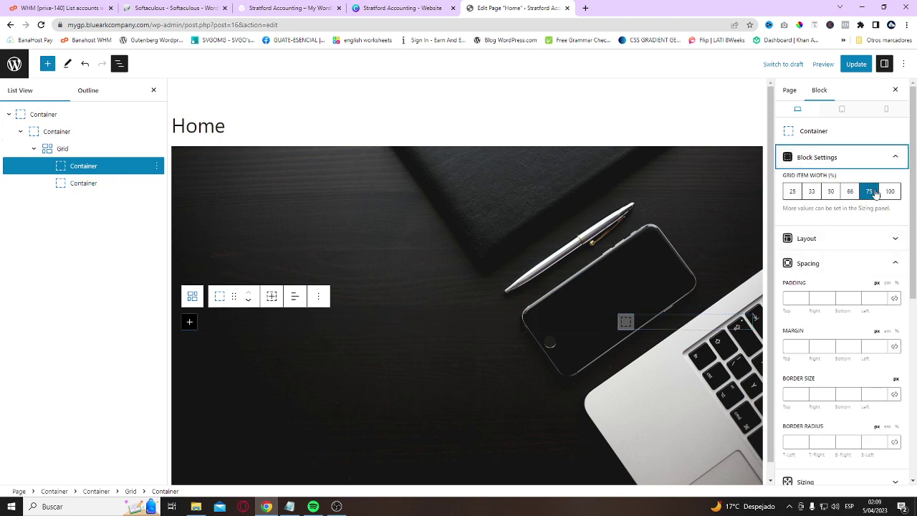
left_click(849, 157)
left_click(824, 207)
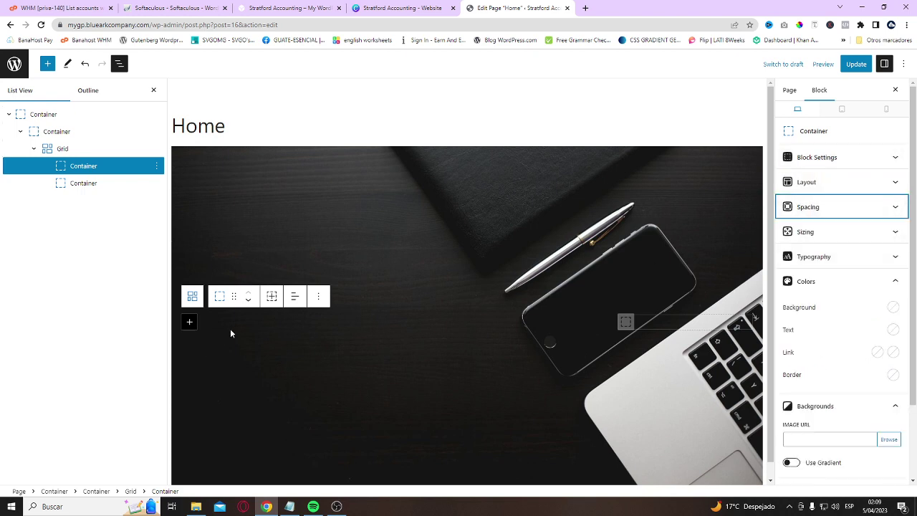
left_click(189, 322)
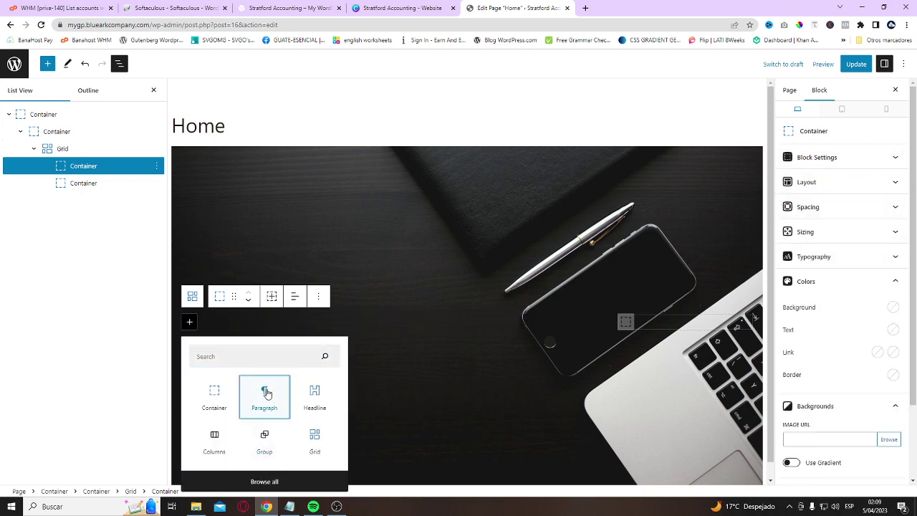
left_click(265, 394)
left_click(290, 507)
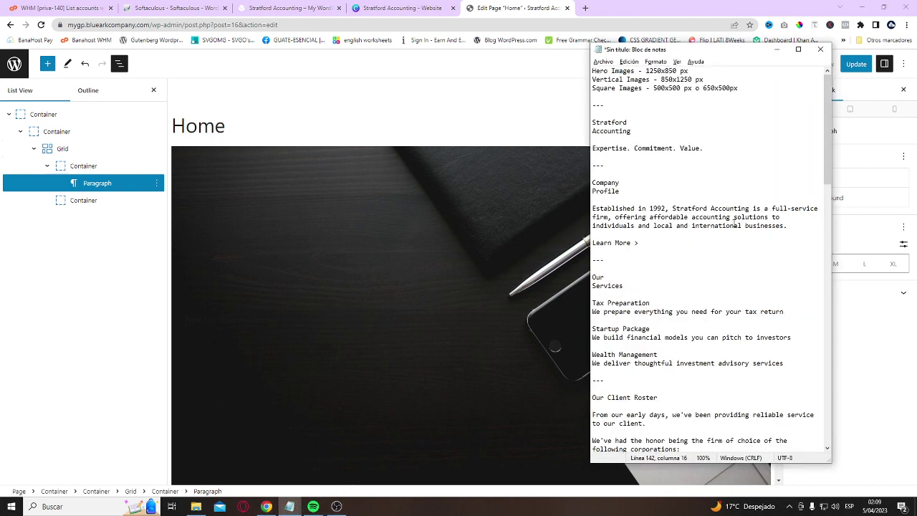
Step: Give the outer container the darkest palette color as background and white as text color
left_click(272, 186)
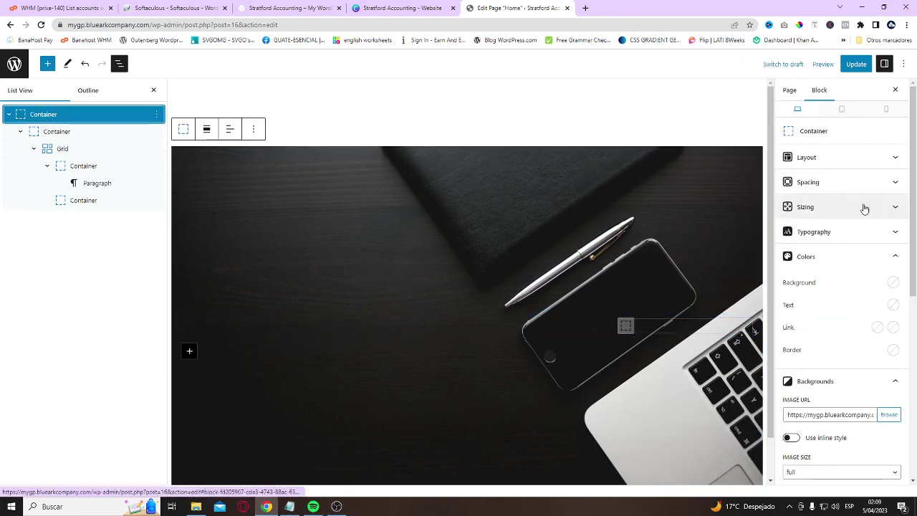
scroll(877, 213, "down", 1)
left_click(893, 235)
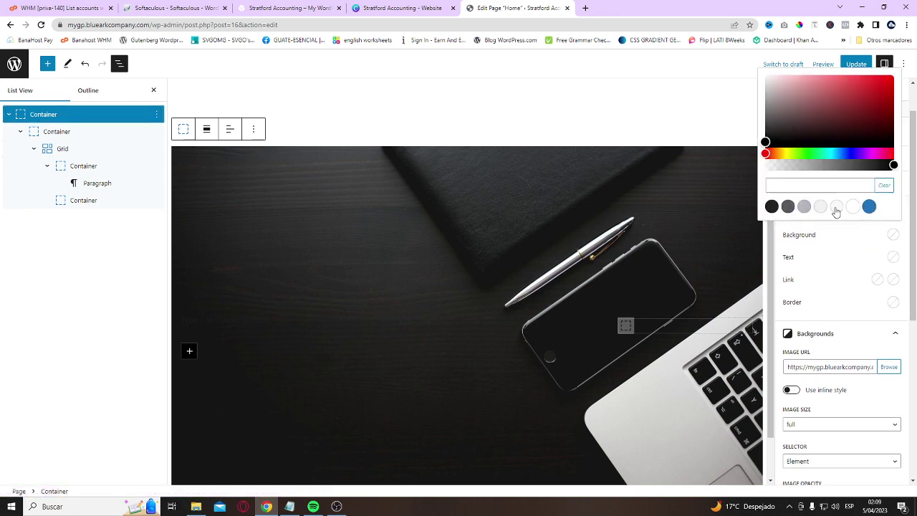
left_click(771, 205)
left_click(873, 258)
left_click(893, 257)
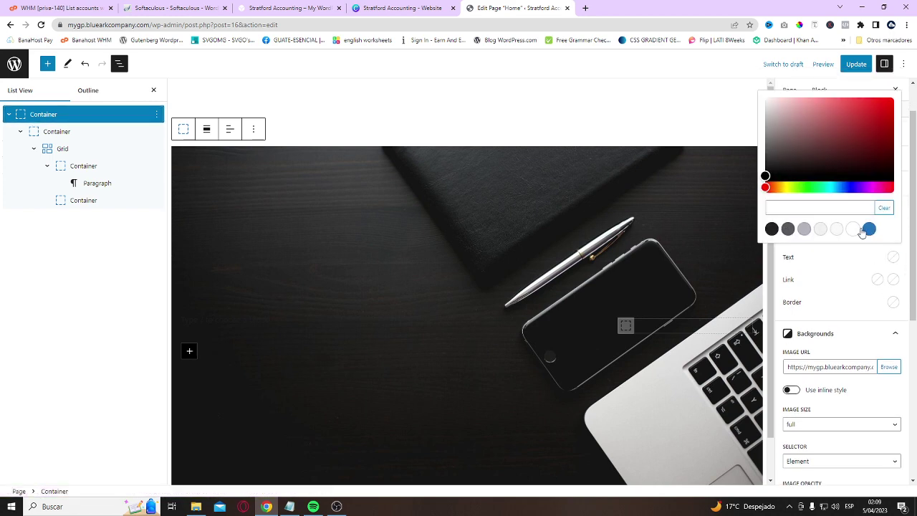
left_click(862, 231)
left_click(844, 279)
Step: Set the outer container's background color to #000000 and dim its background image to 0.51 opacity with the Pseudo Element selector
left_click(894, 235)
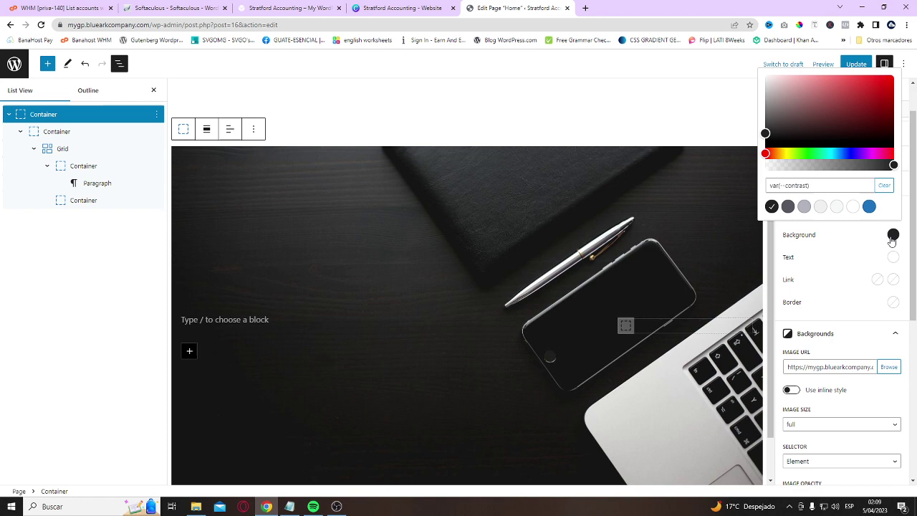
triple_click(809, 185)
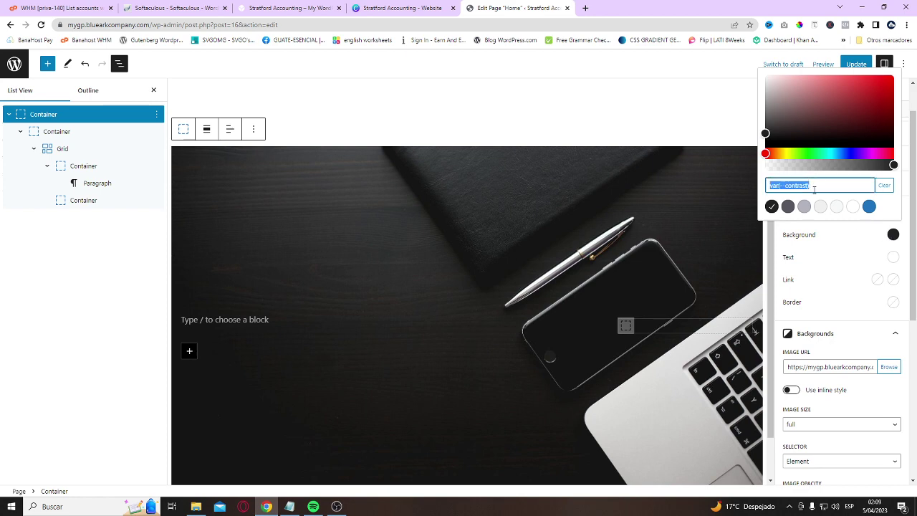
key("BackSpace")
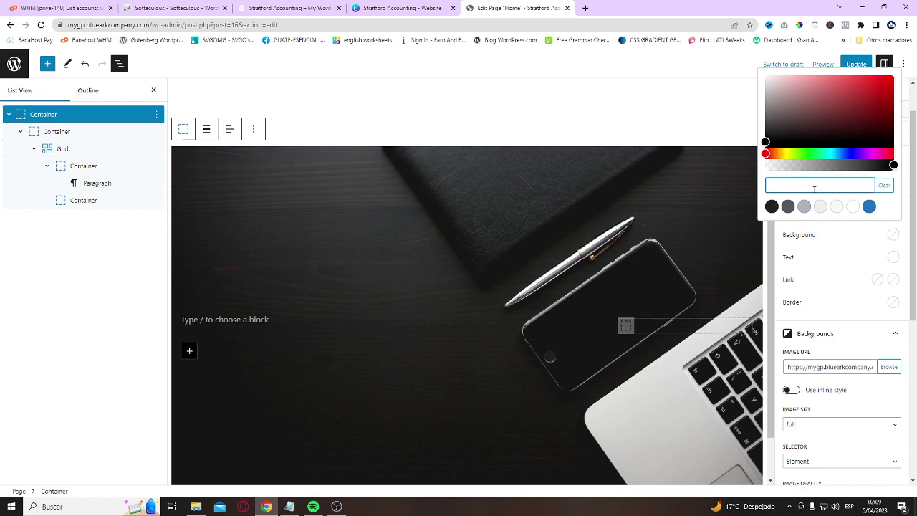
type("#000000")
left_click(832, 261)
scroll(825, 394, "down", 3)
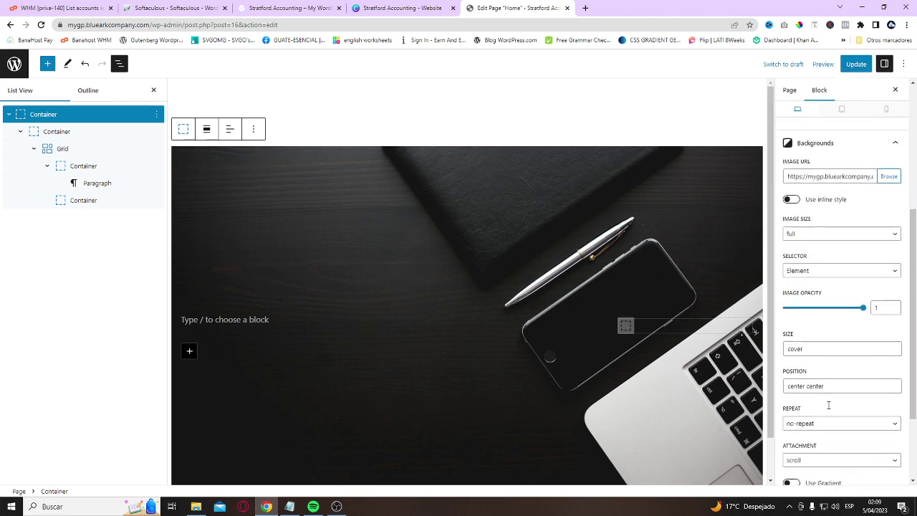
left_click_drag(864, 312, 821, 338)
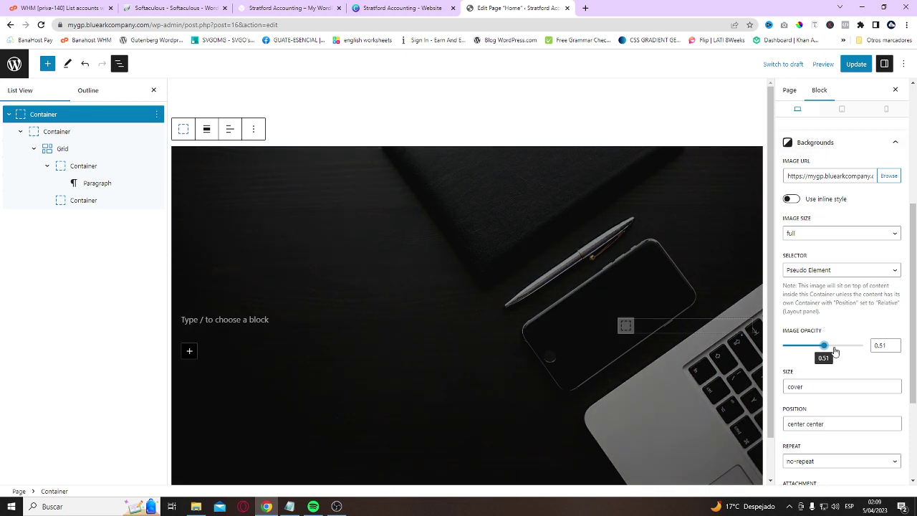
Step: Set the outer container's background image opacity to 0.5
double_click(887, 345)
type("0.5")
left_click(265, 308)
Step: Copy the two-line title "Stratford Accounting" from the Notepad text into the hero's empty paragraph
left_click(287, 507)
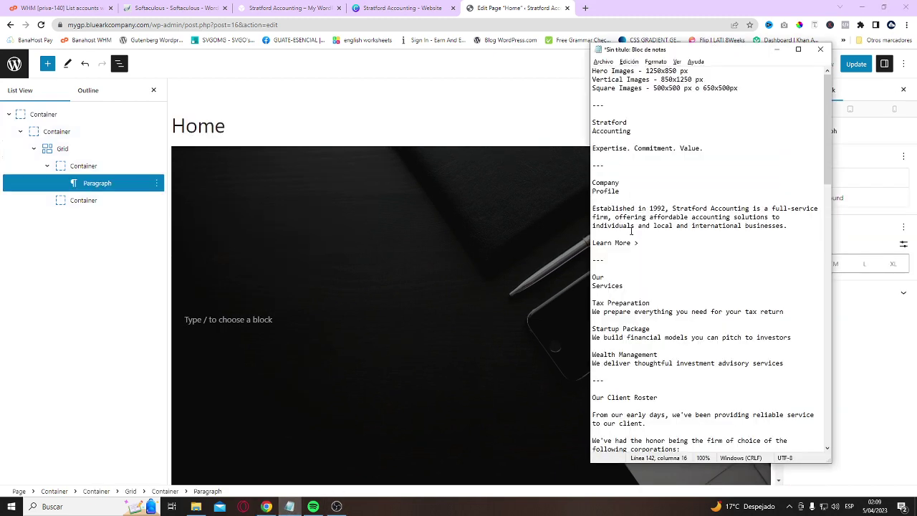
left_click_drag(630, 131, 592, 123)
key("ctrl+c")
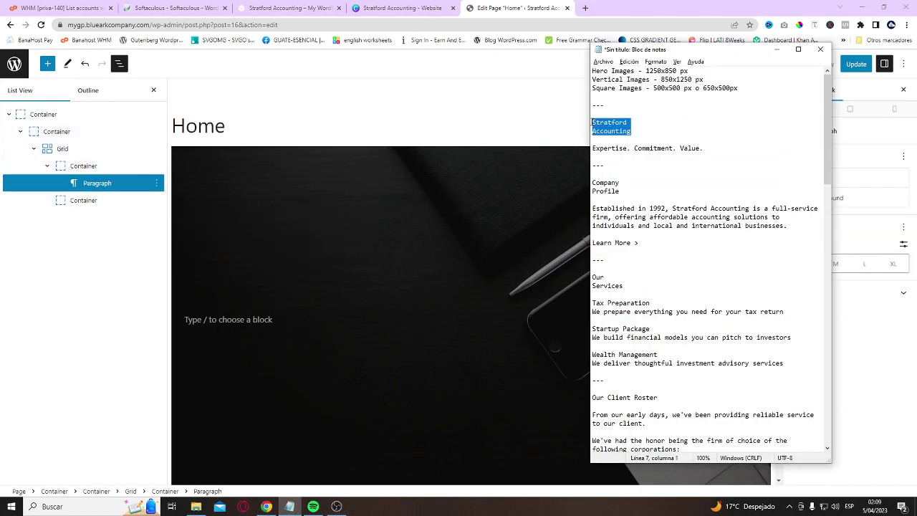
left_click(237, 328)
key("ctrl+v")
Step: Add a second paragraph below the title with the Notepad tagline "Expertise. Commitment. Value."
key("Return")
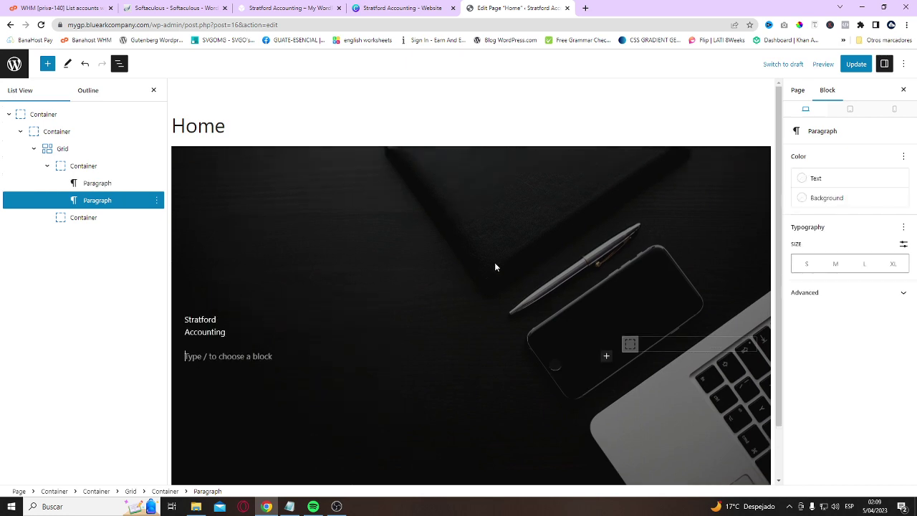
key("alt+Tab")
left_click_drag(606, 150, 591, 150)
key("ctrl+c")
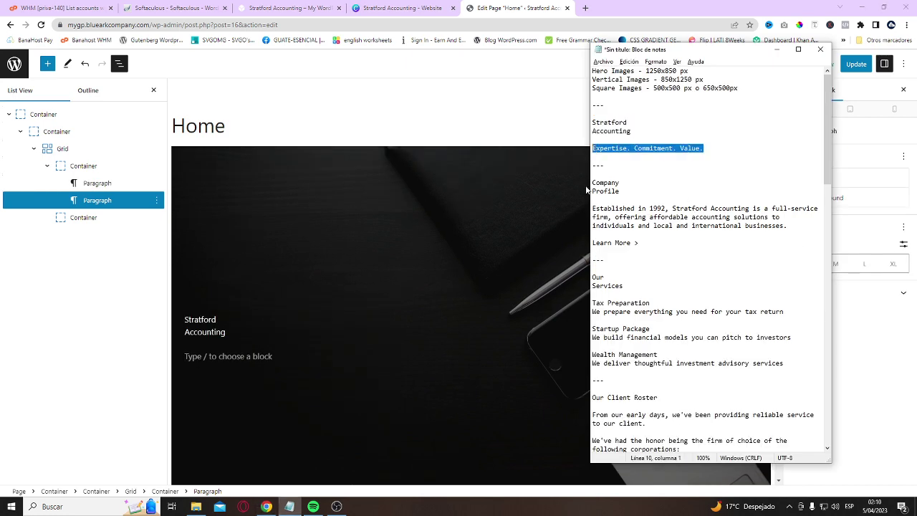
key("alt+Tab")
key("ctrl+v")
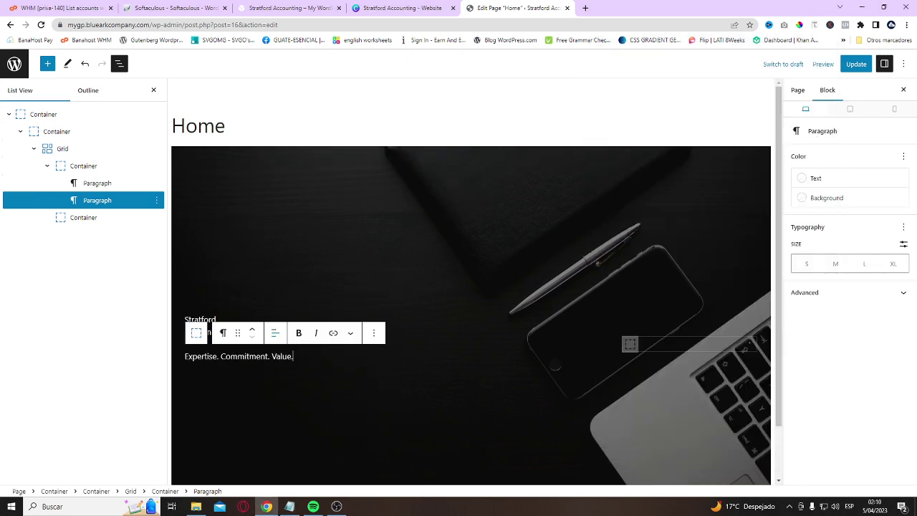
Step: Transform the "Stratford Accounting" paragraph into a Headline block
left_click(199, 319)
left_click(223, 296)
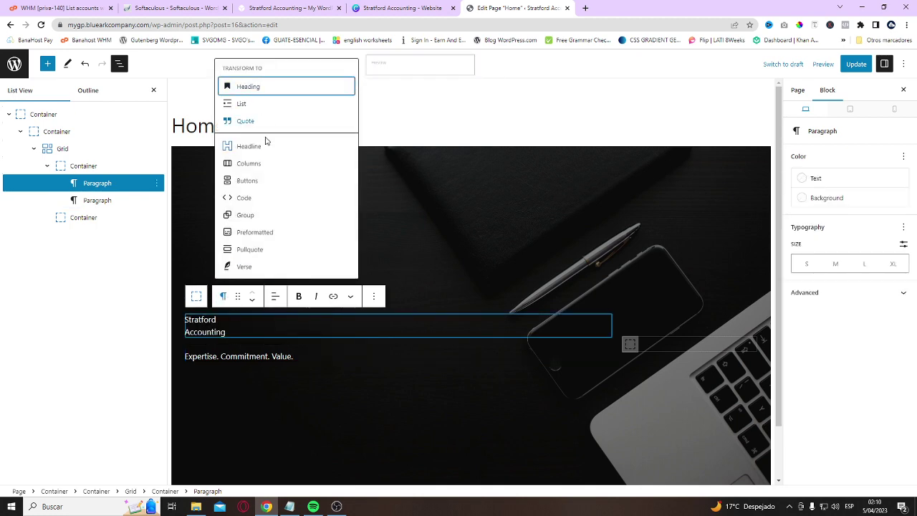
key("Return")
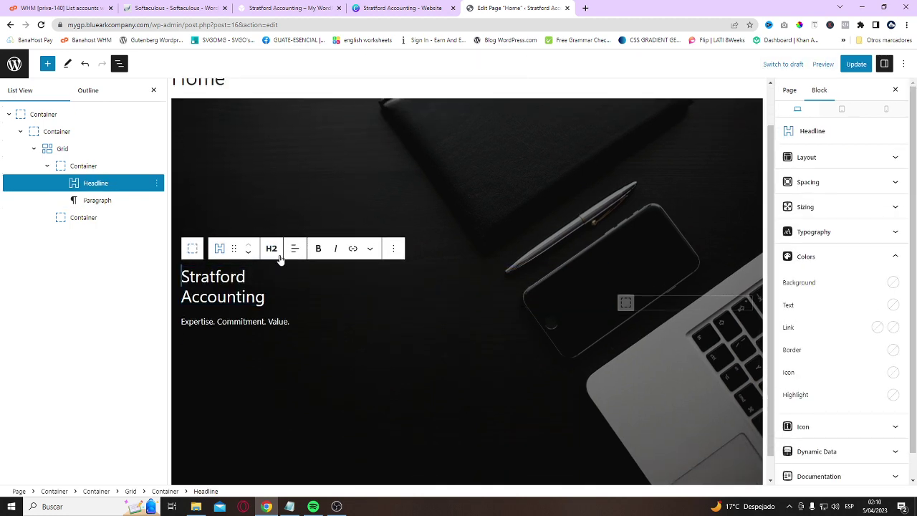
Step: Transform the "Expertise. Commitment. Value." paragraph into a Headline block and give it a smaller heading level than H2
left_click(232, 328)
left_click(223, 298)
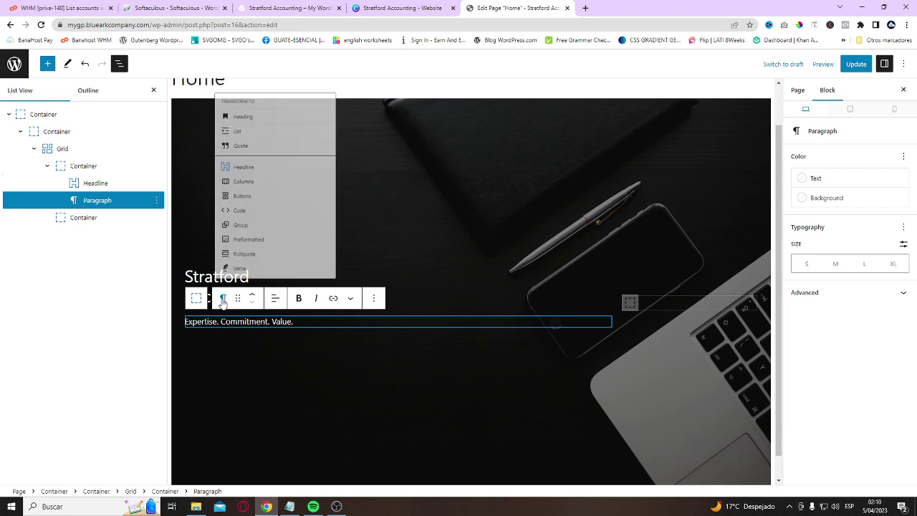
left_click(247, 148)
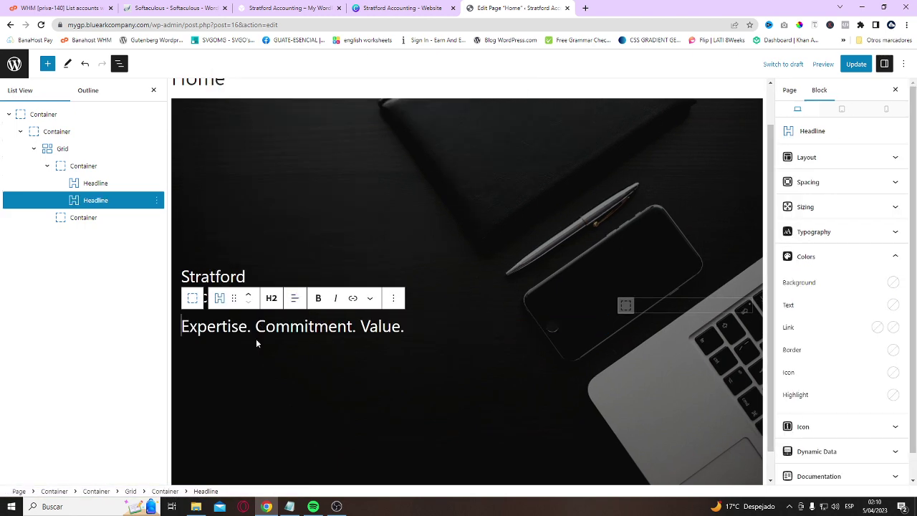
left_click(271, 298)
left_click(284, 379)
Step: Update the Home page and load the live site at mygp.bluearkcompany.com in a new browser tab
left_click(661, 263)
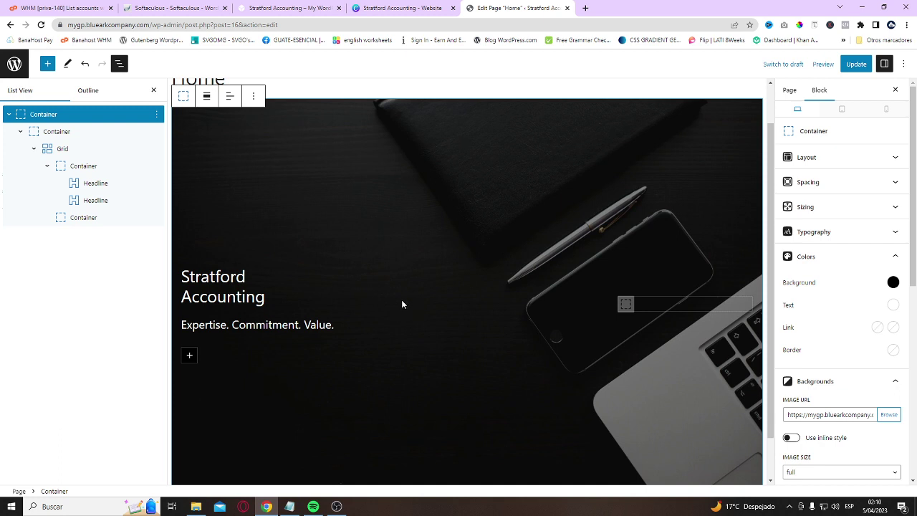
scroll(402, 304, "down", 1)
scroll(480, 305, "up", 2)
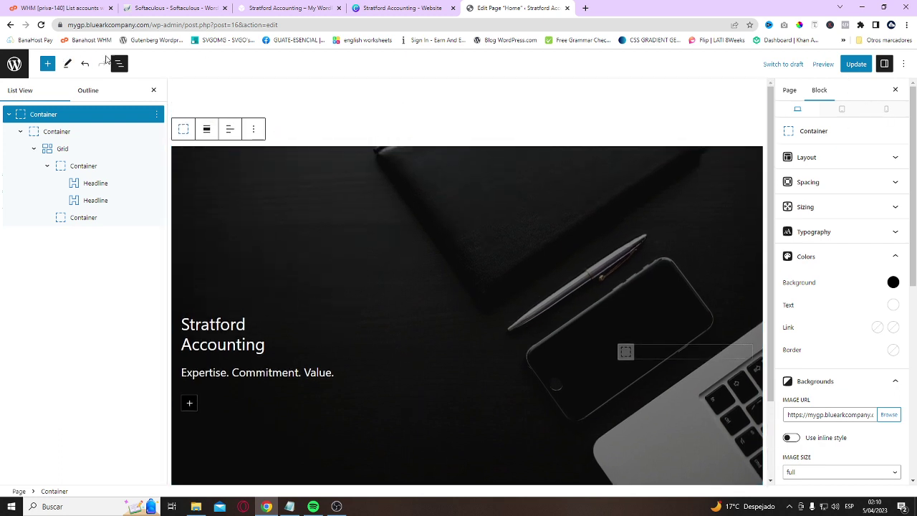
left_click(847, 63)
left_click(147, 24)
key("ctrl+c")
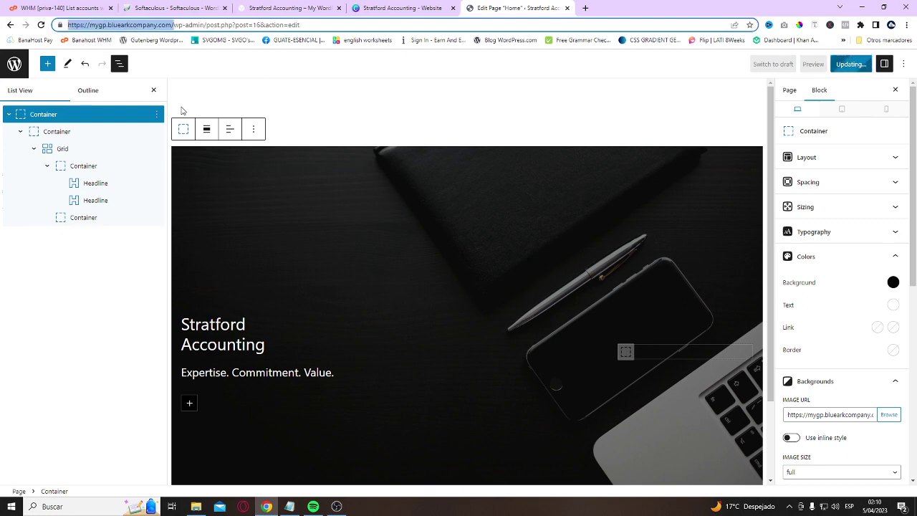
left_click(585, 8)
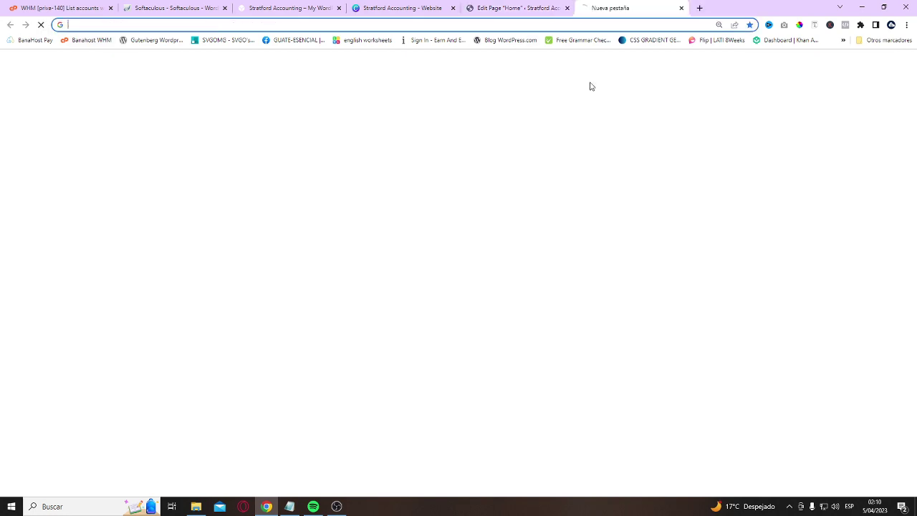
key("ctrl+shift+Tab")
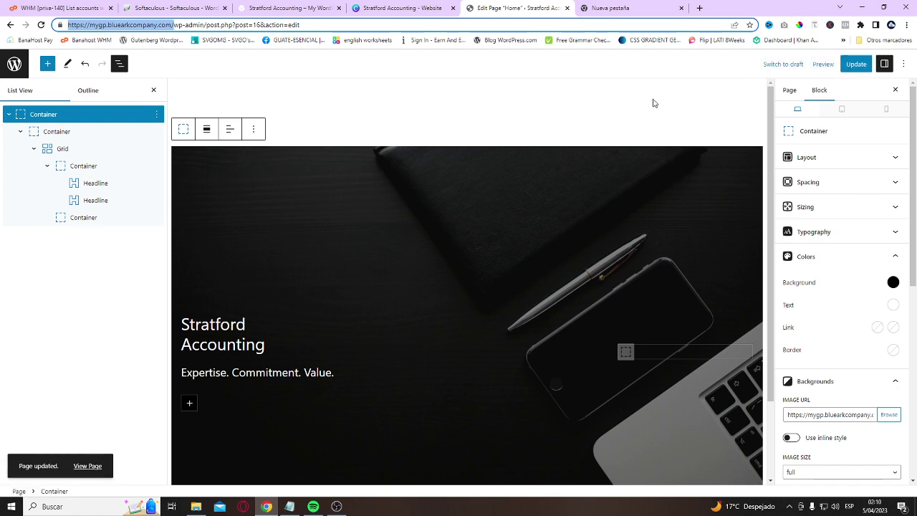
left_click(617, 8)
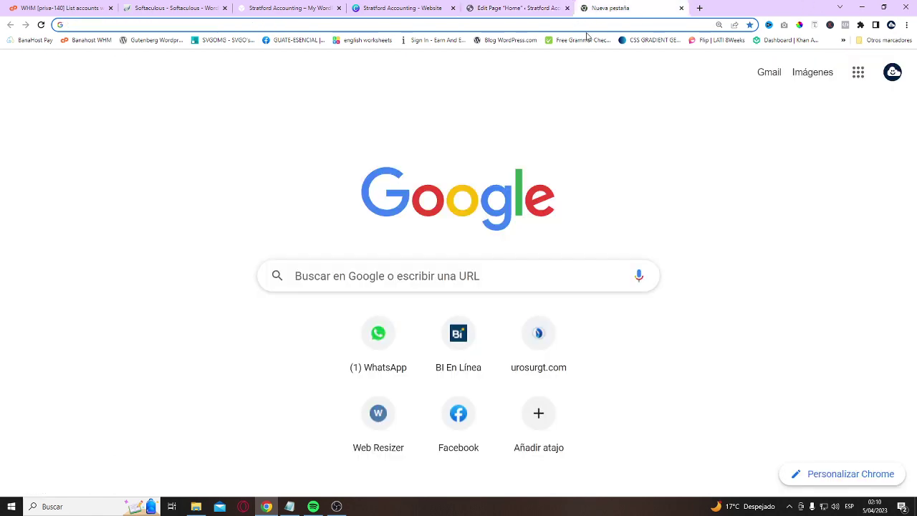
type("mygp.blueark company.com")
key("Return")
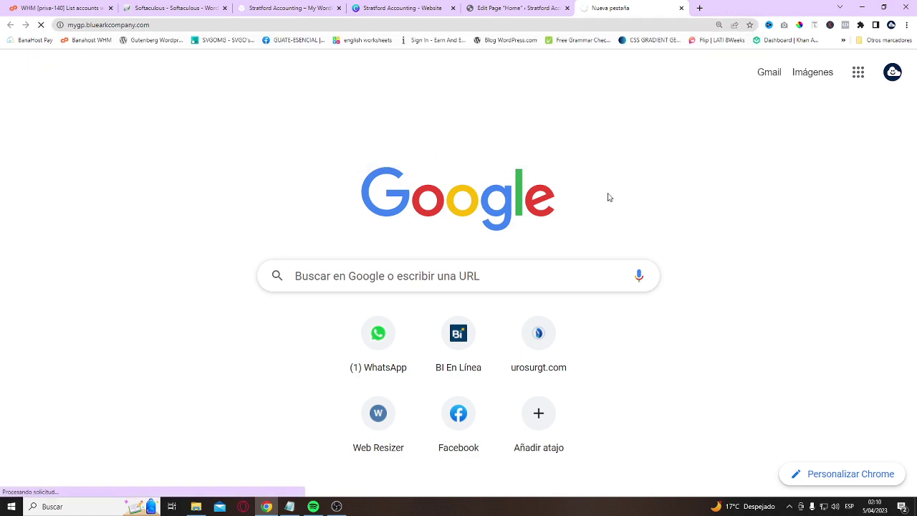
Step: Copy the site's address from the editor's tab and load mygp.bluearkcompany.com again in the new tab
left_click(512, 8)
scroll(670, 315, "down", 3)
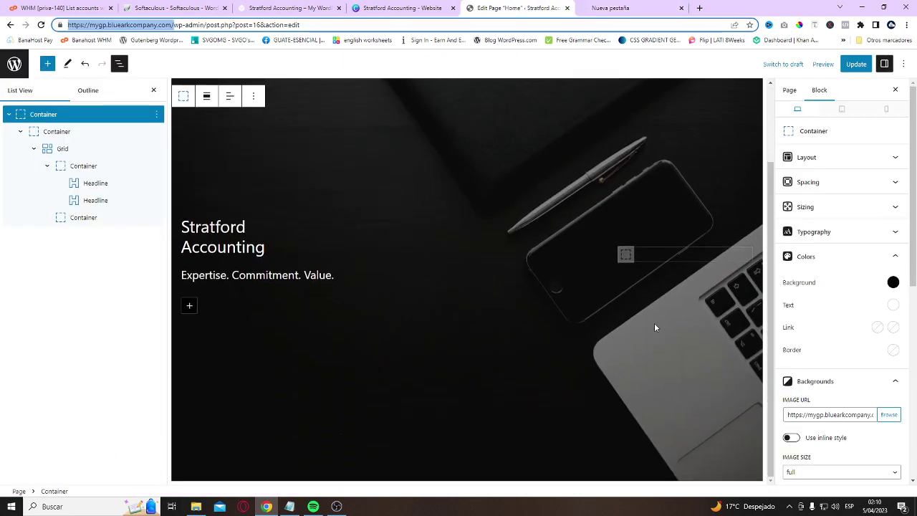
scroll(654, 322, "up", 3)
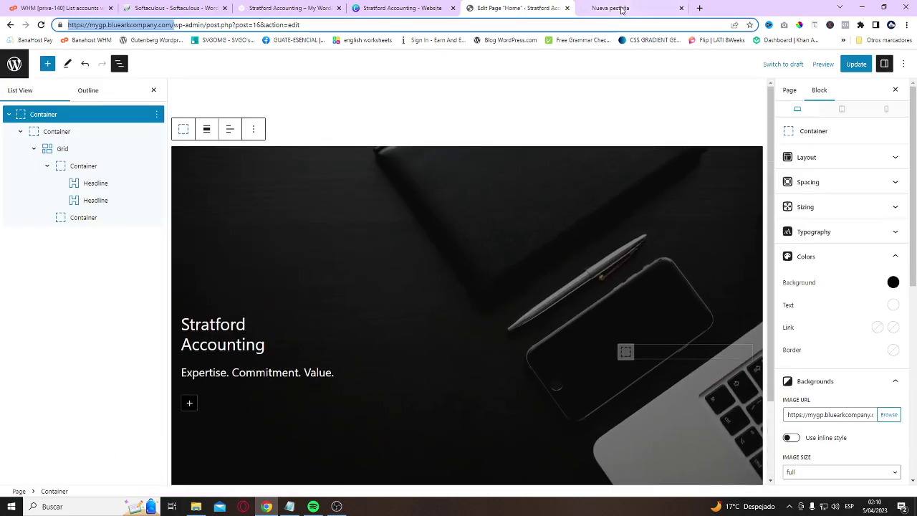
right_click(119, 26)
left_click(152, 93)
left_click(624, 10)
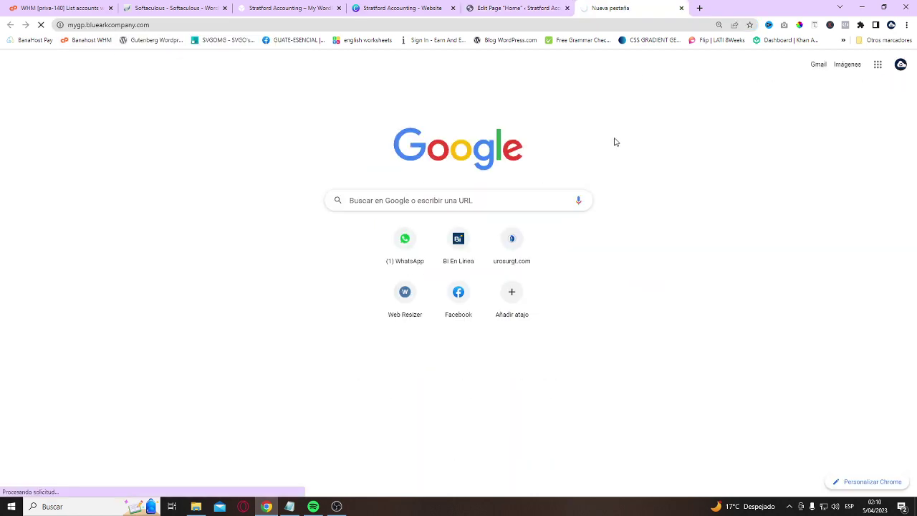
left_click(102, 24)
type("mygp.bluearkcompany.com")
key("Return")
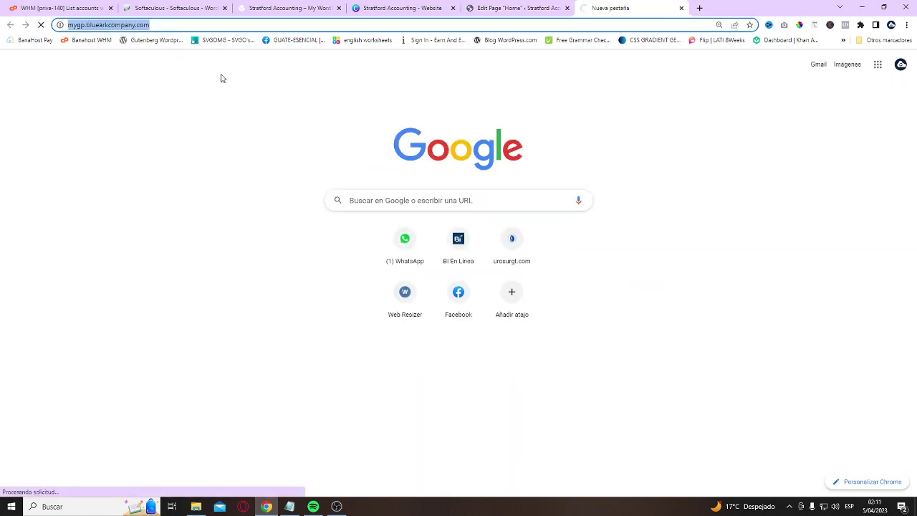
key("ctrl+v")
key("Return")
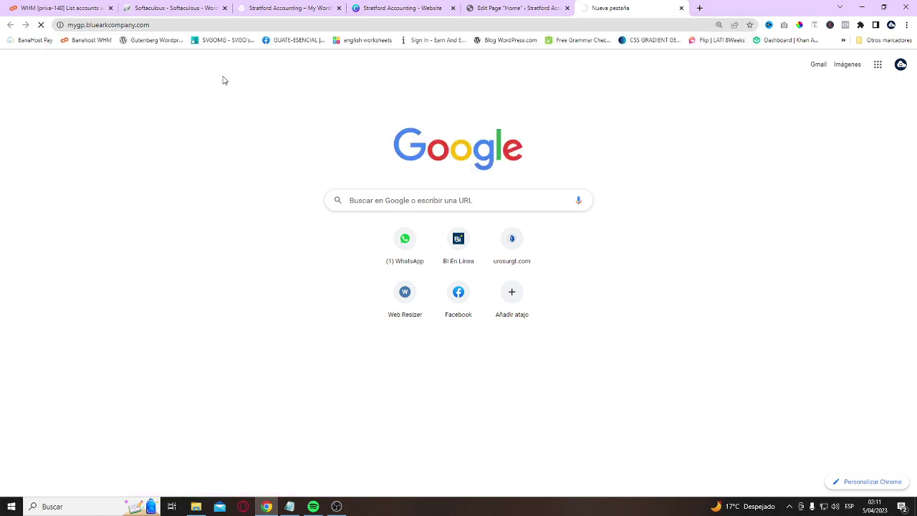
key("ctrl+shift+Tab")
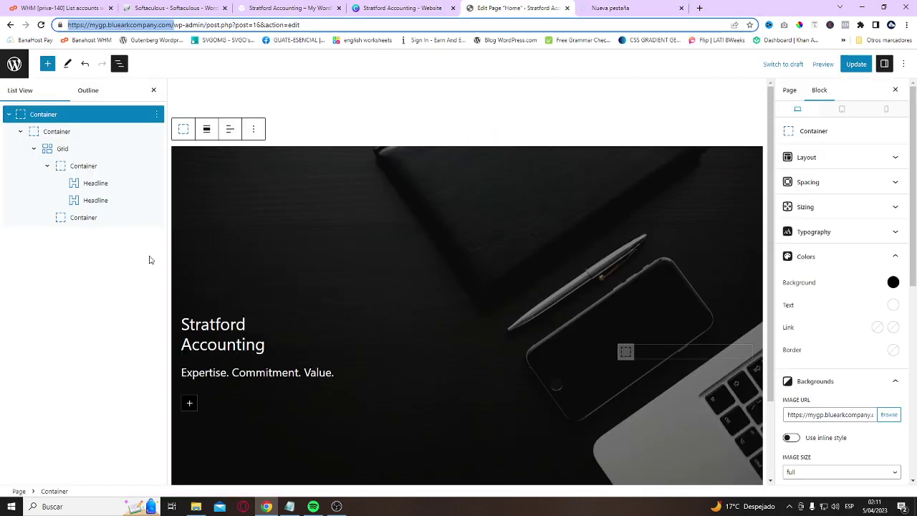
left_click(63, 133)
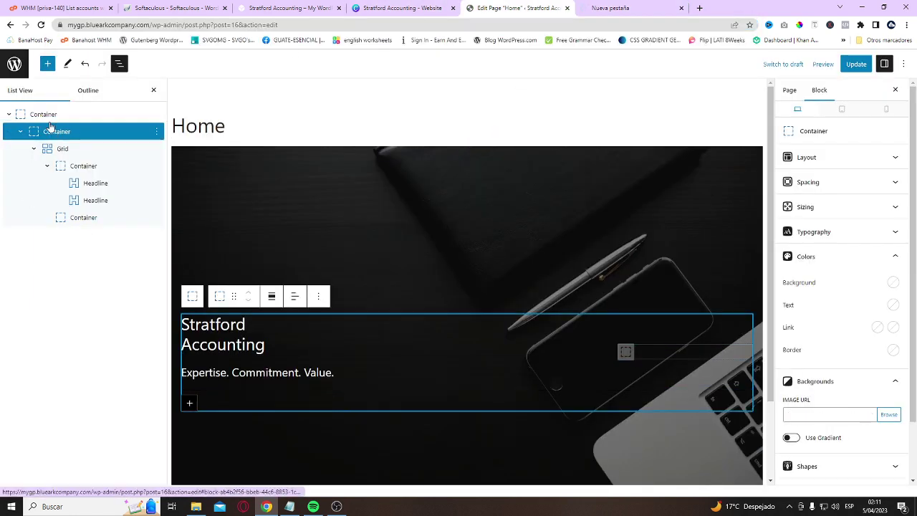
left_click(30, 115)
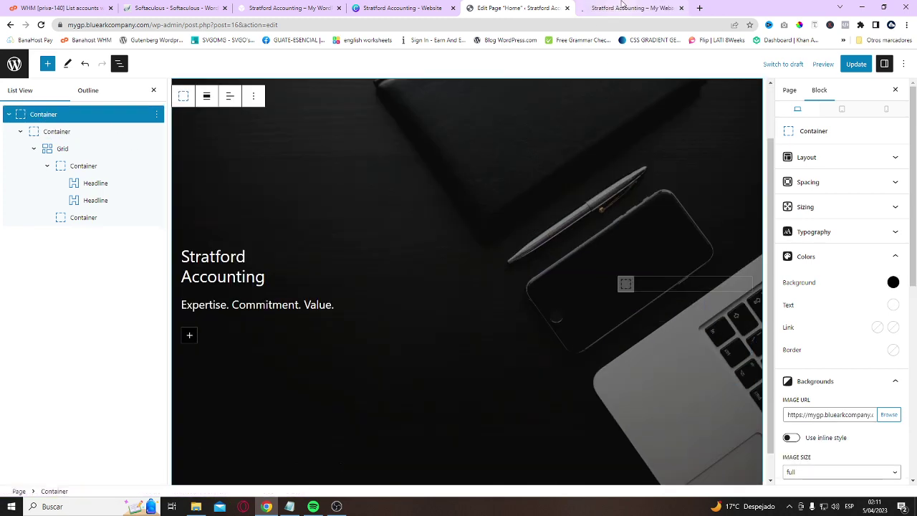
Step: Examine the brightness of the hero's title and tagline against the darkened background image on the live home page
key("ctrl+Tab")
scroll(319, 341, "down", 1)
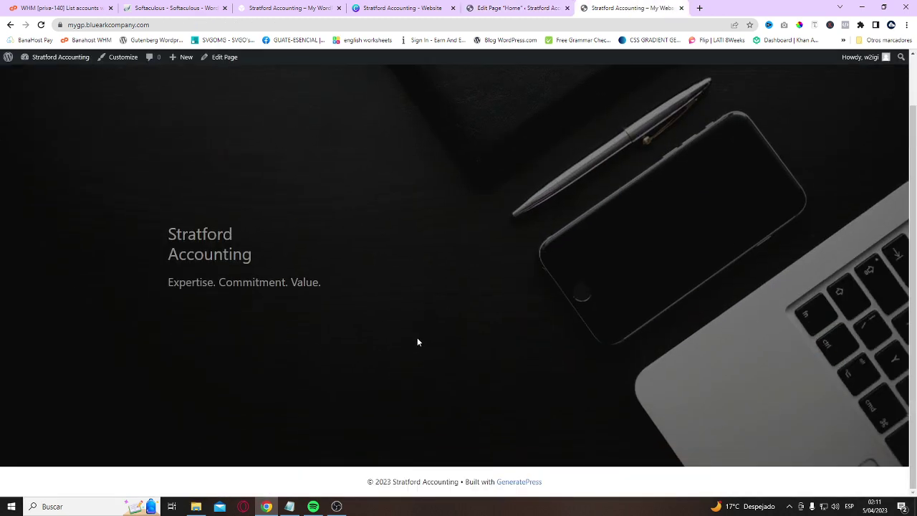
scroll(418, 341, "up", 1)
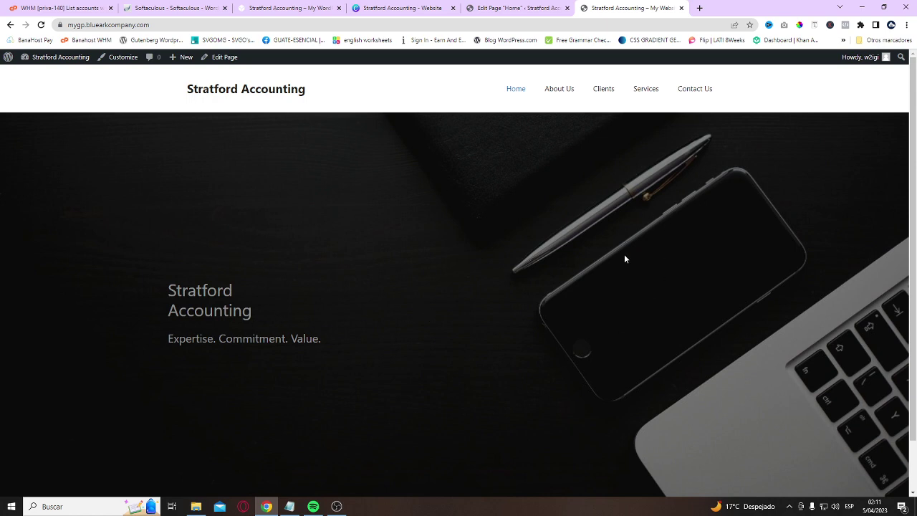
left_click_drag(166, 285, 361, 374)
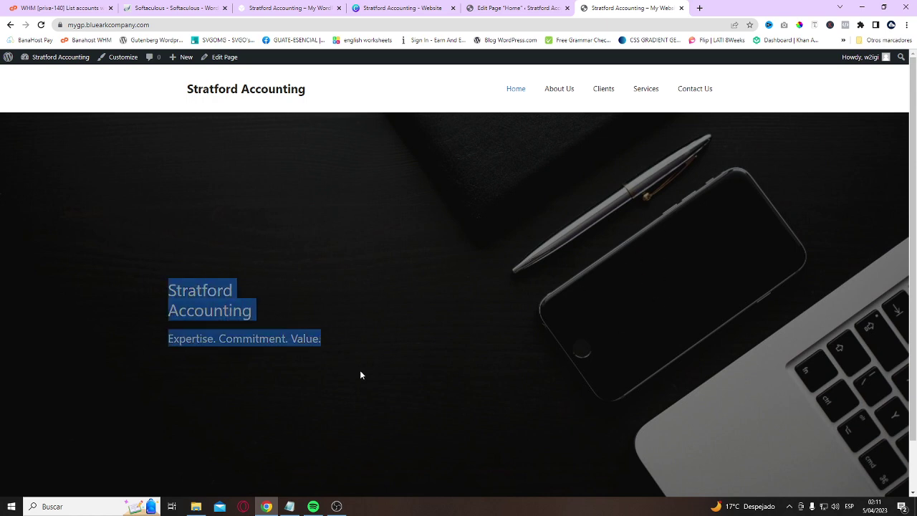
left_click(361, 375)
left_click_drag(148, 290, 366, 387)
left_click(240, 334)
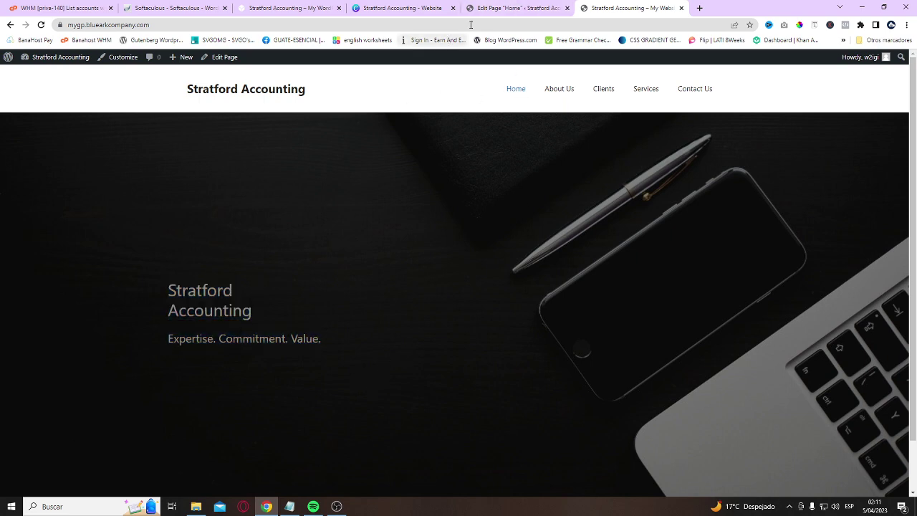
Step: Return to the page editor and check the outer container's position in its layout settings
left_click(498, 10)
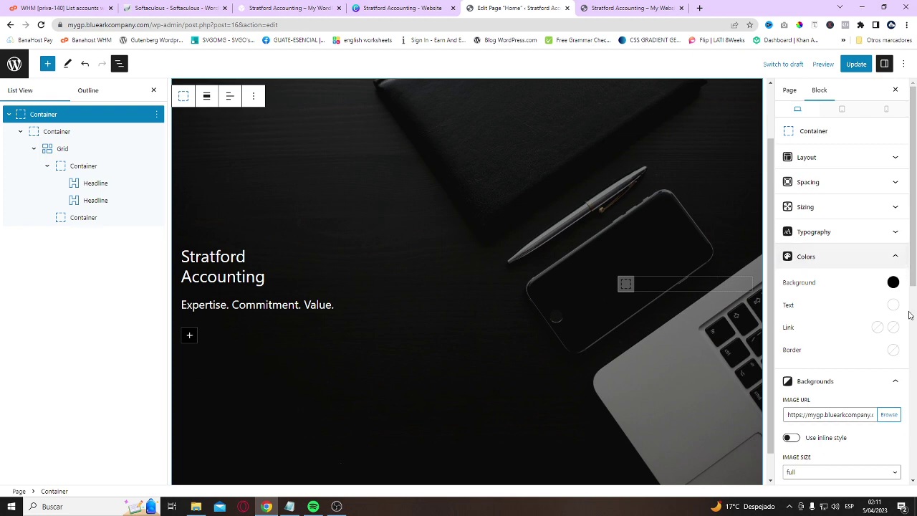
scroll(901, 267, "down", 3)
scroll(892, 315, "up", 3)
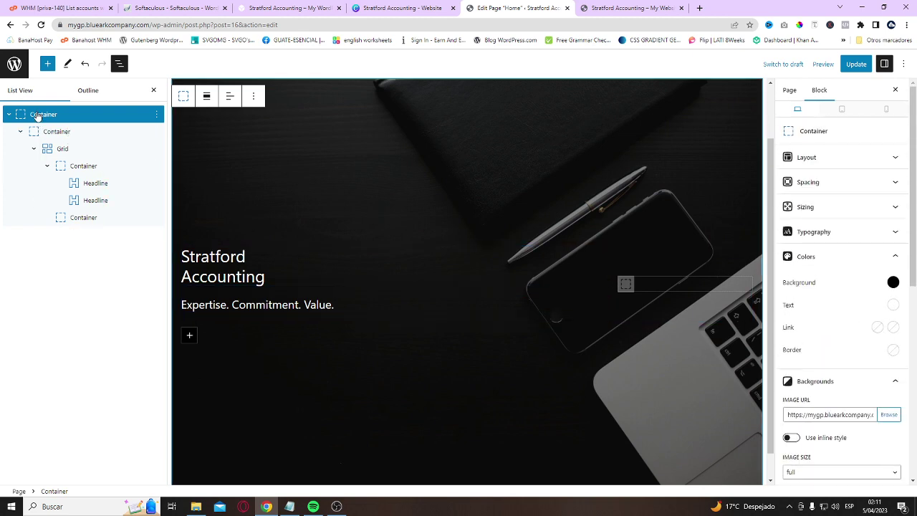
left_click(848, 157)
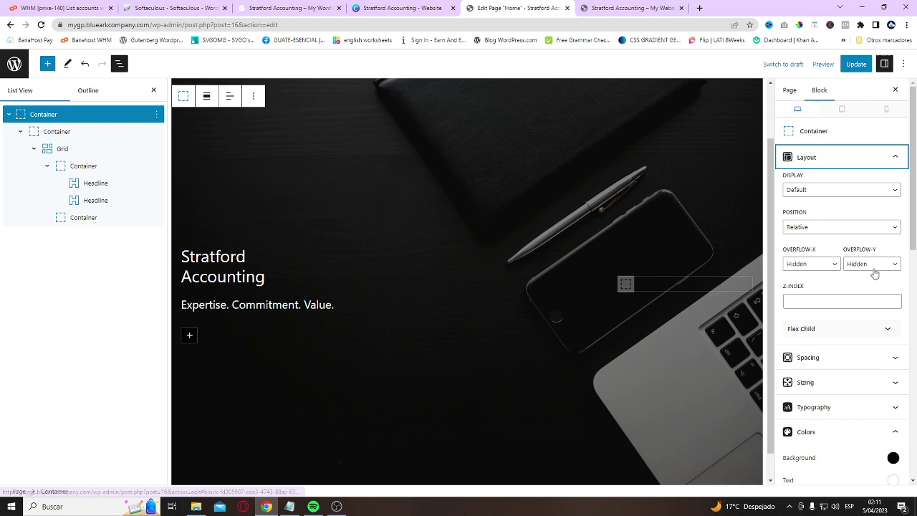
left_click(817, 227)
left_click(807, 248)
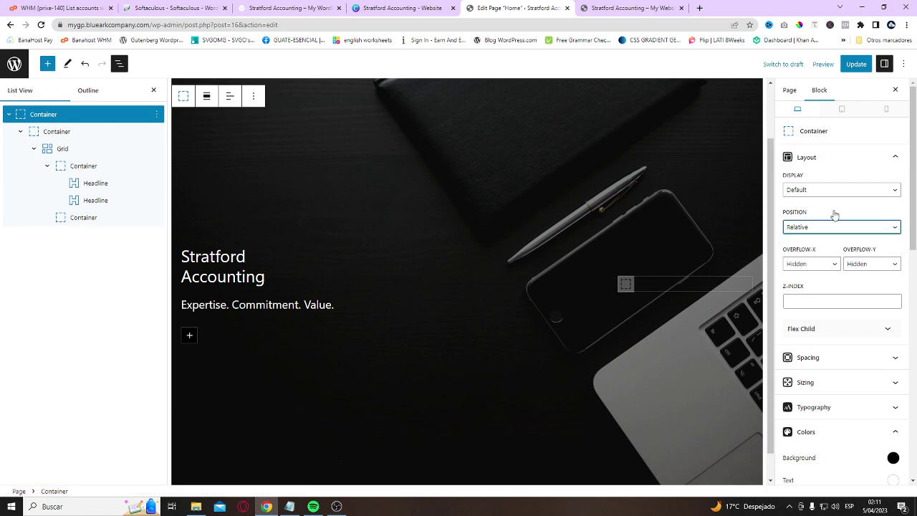
Step: Set the inner container's position to Relative and update the page
left_click(56, 131)
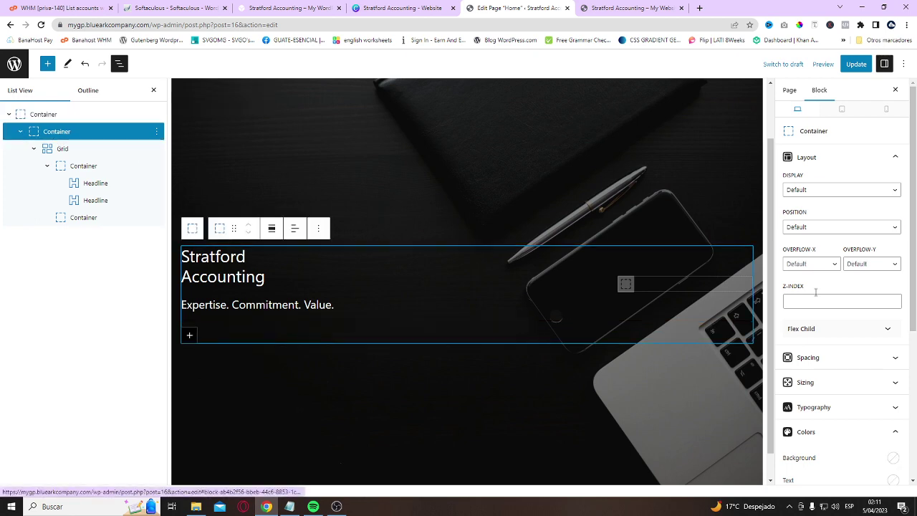
left_click(816, 227)
left_click(808, 248)
left_click(856, 64)
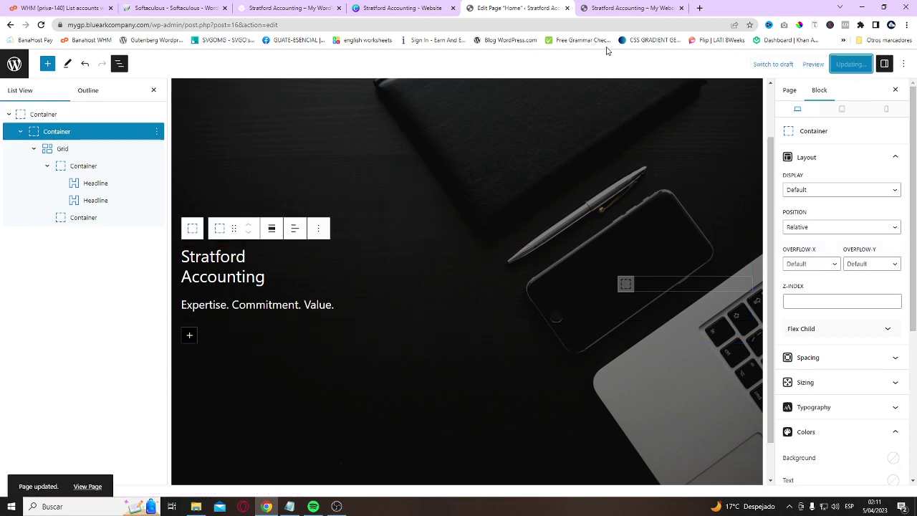
Step: Reload the live home page to check the brightness of the hero text over the background image
left_click(629, 10)
key("ctrl+l")
key("Return")
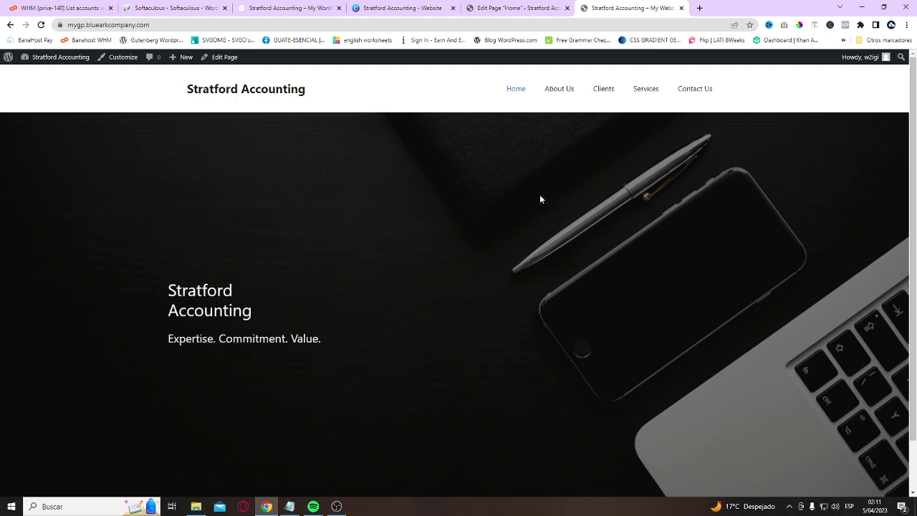
Step: Return to the page editor, add a Container block below the hero container and insert an inner container in it
left_click(513, 8)
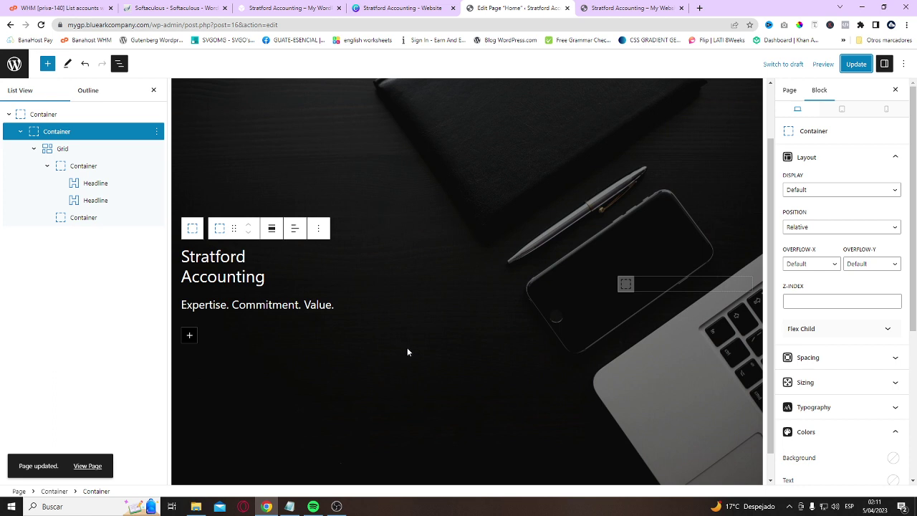
scroll(416, 378, "down", 1)
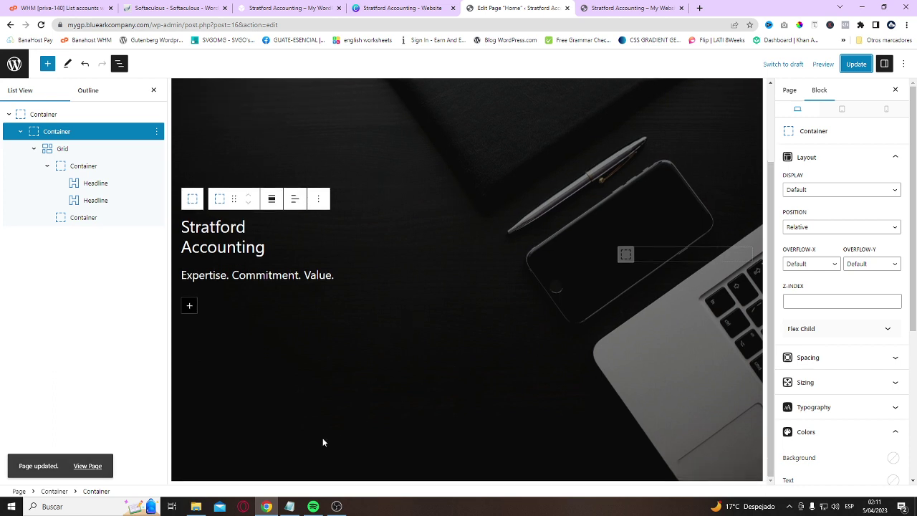
left_click(261, 473)
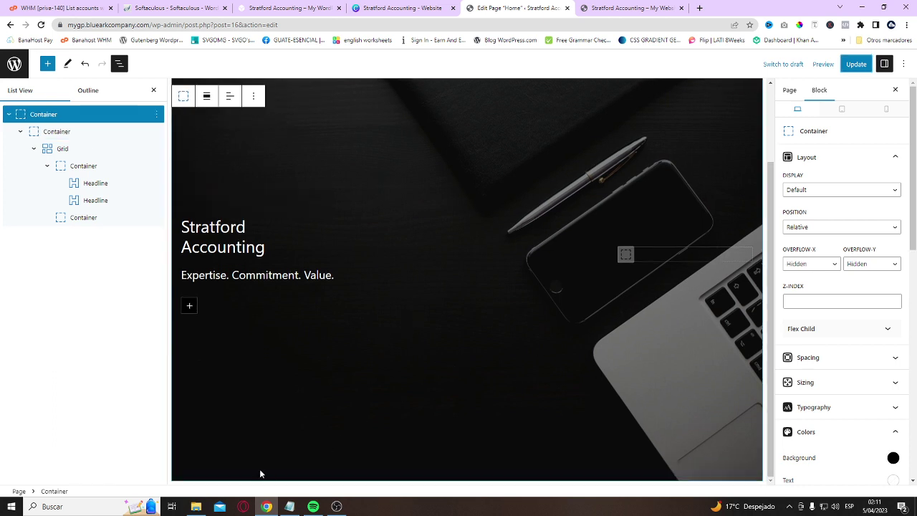
left_click(8, 114)
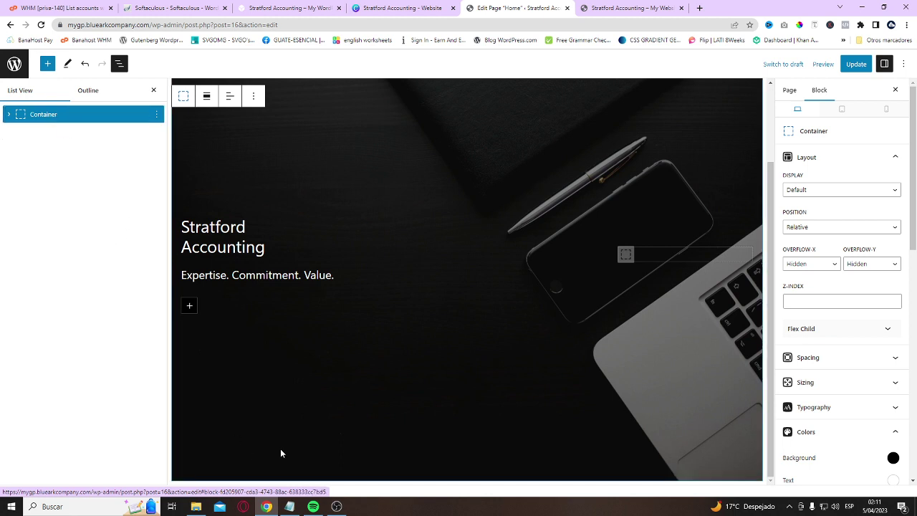
key("Return")
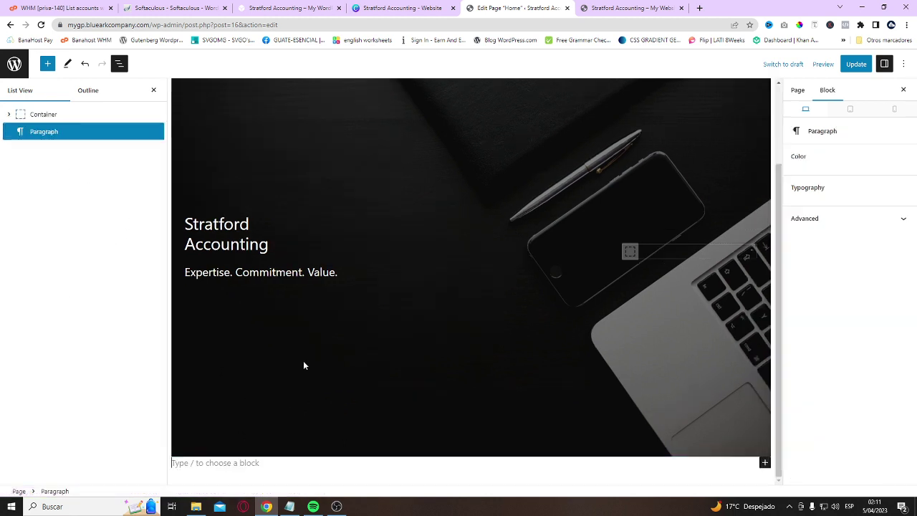
type("/cont")
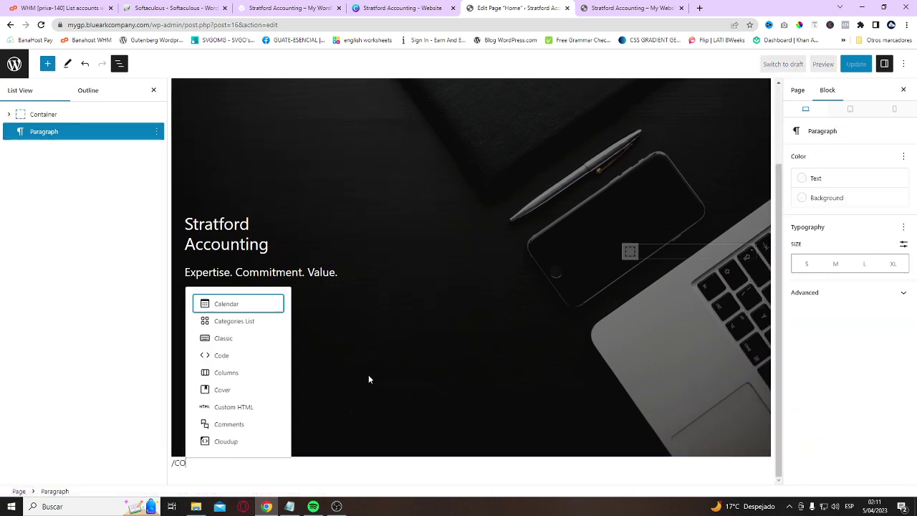
key("Return")
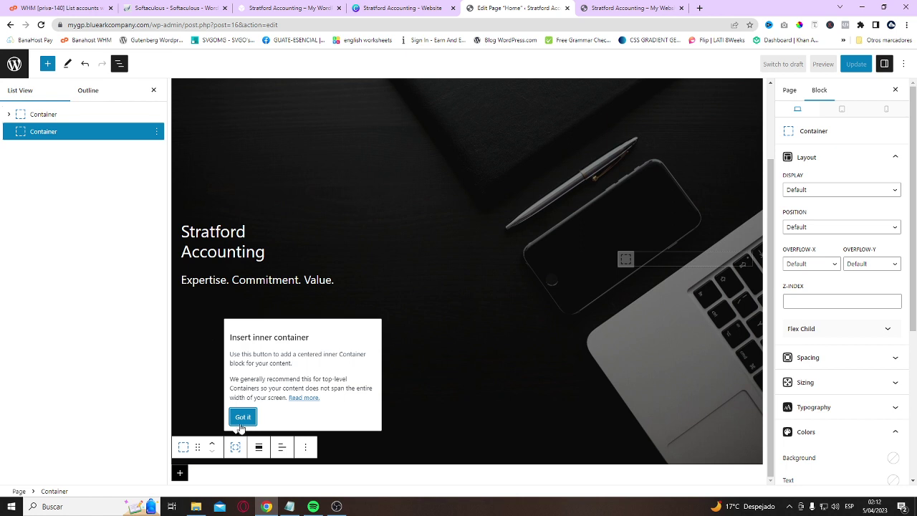
left_click(235, 448)
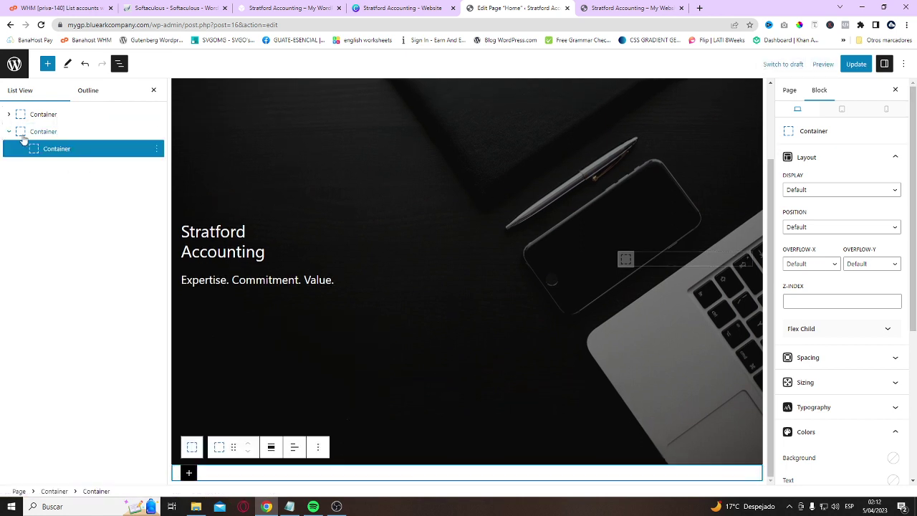
Step: Set the new outer container's desktop padding to 150 px top and bottom and 20 px right and left
left_click(46, 131)
scroll(865, 352, "down", 2)
scroll(884, 348, "up", 1)
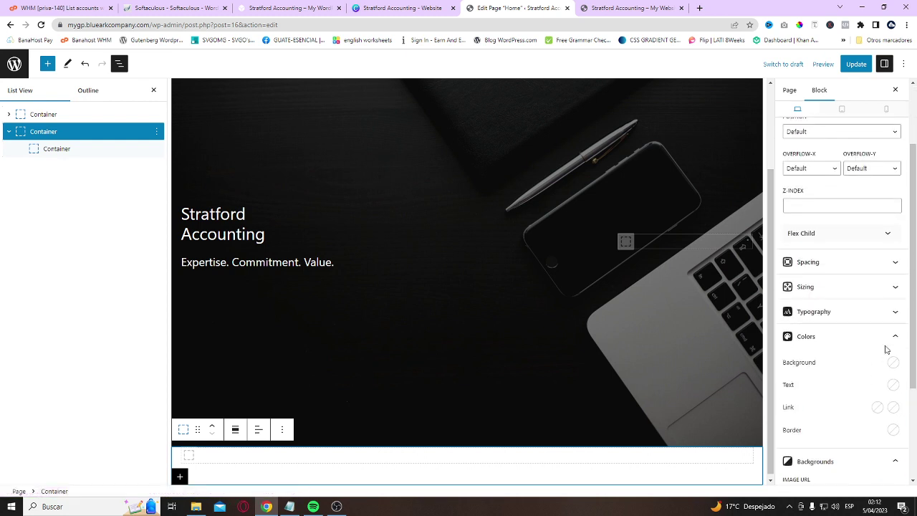
left_click(839, 262)
scroll(846, 215, "up", 2)
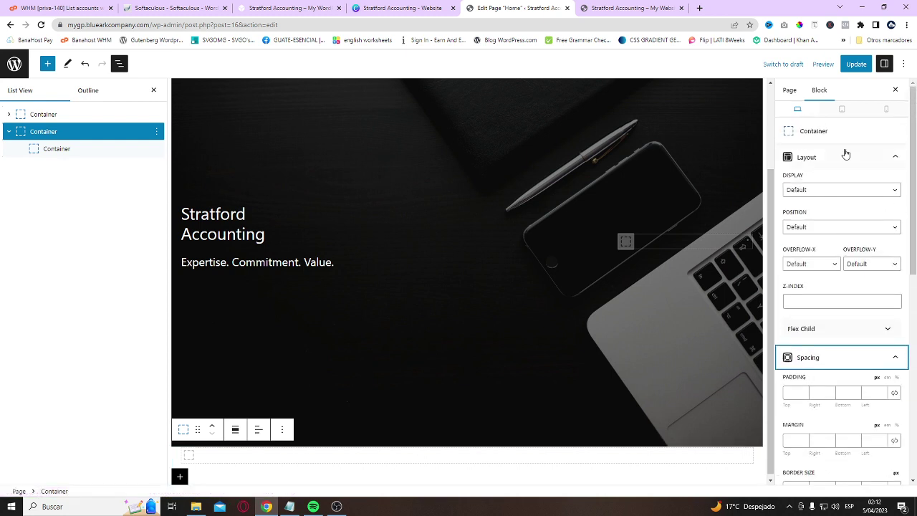
left_click(882, 157)
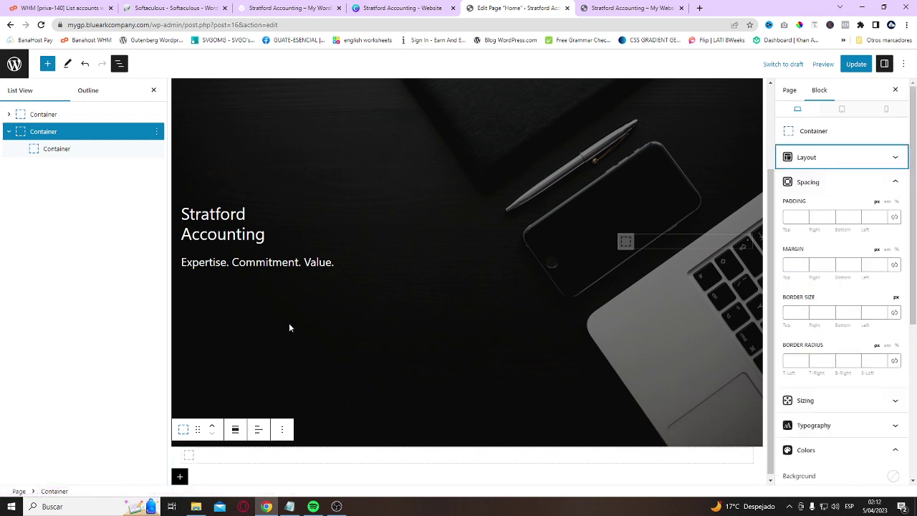
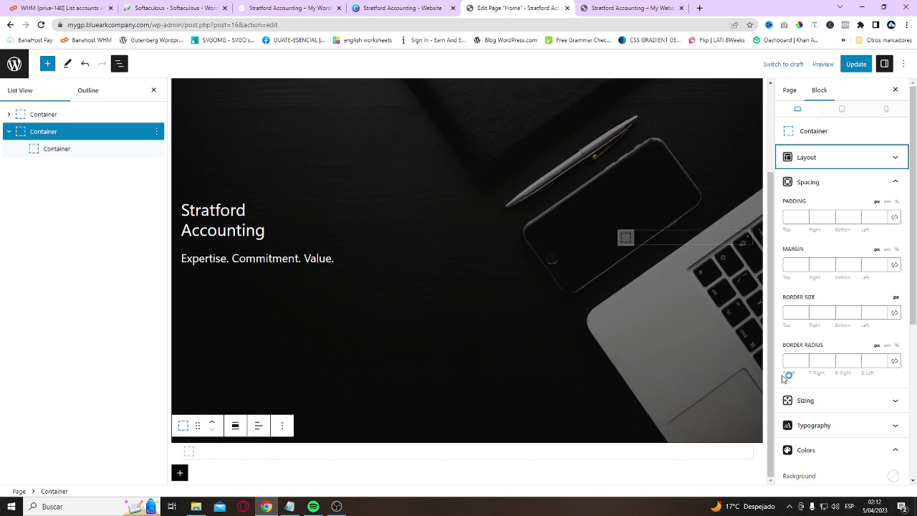
left_click(794, 219)
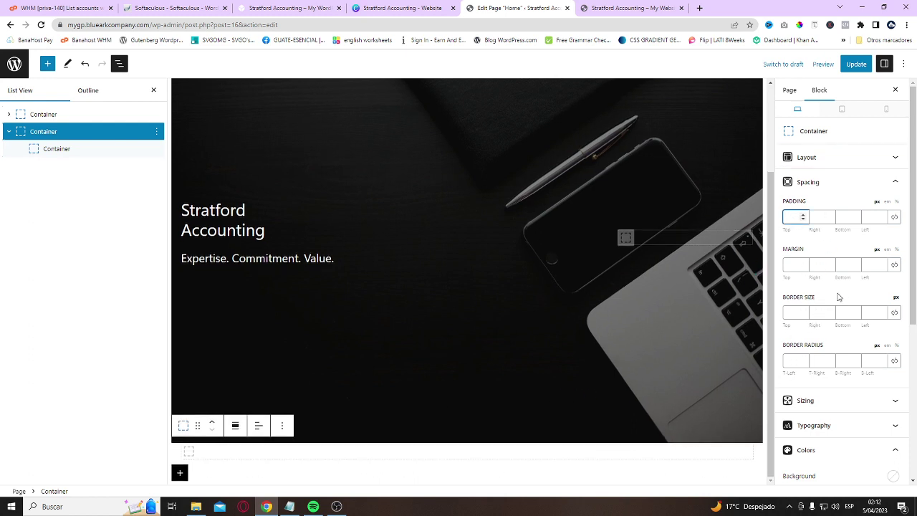
type("150")
key("Tab")
type("20")
key("Tab")
type("150")
key("Tab")
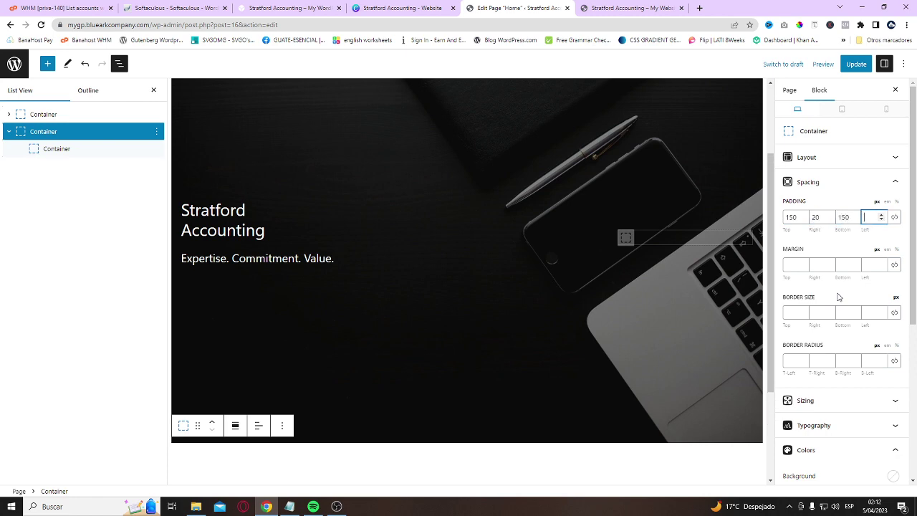
type("20")
Step: Set the outer container's tablet padding to 100 px top and bottom, check the mobile values and return to the desktop view
left_click(842, 109)
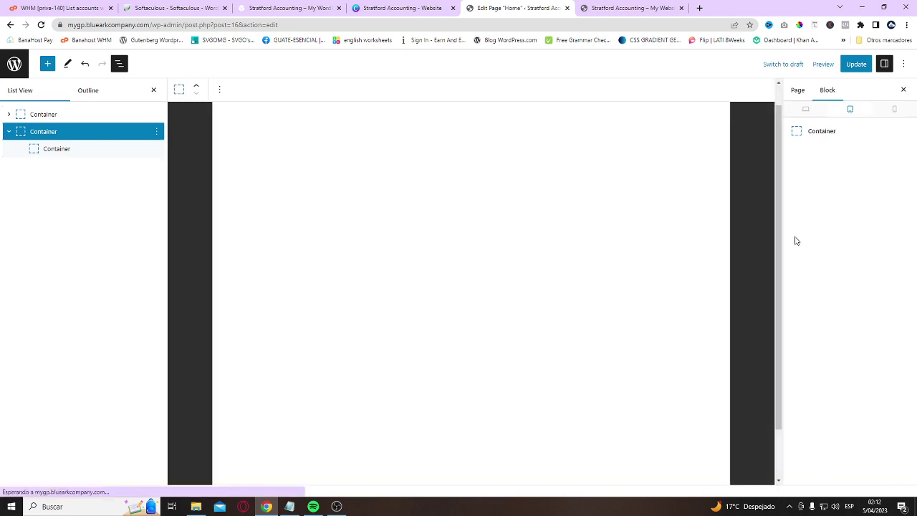
left_click(793, 217)
type("100")
key("Tab")
key("Tab")
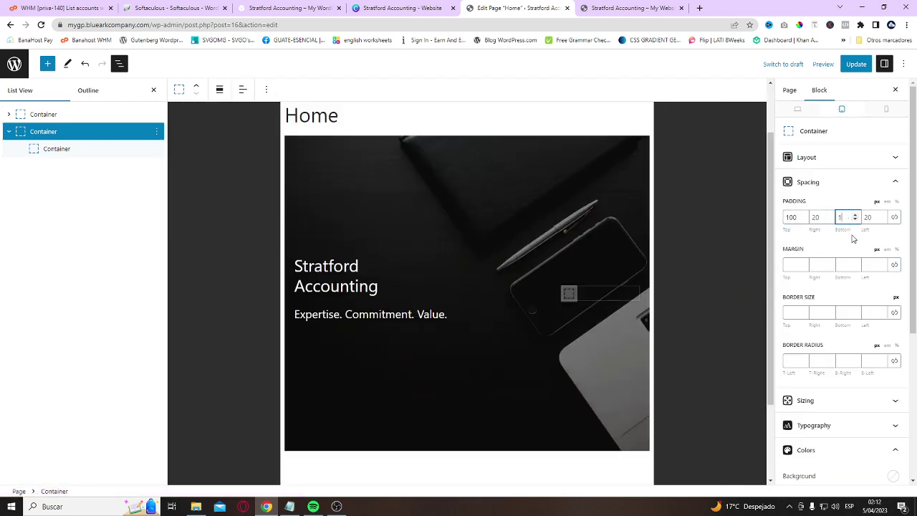
type("100")
left_click(886, 109)
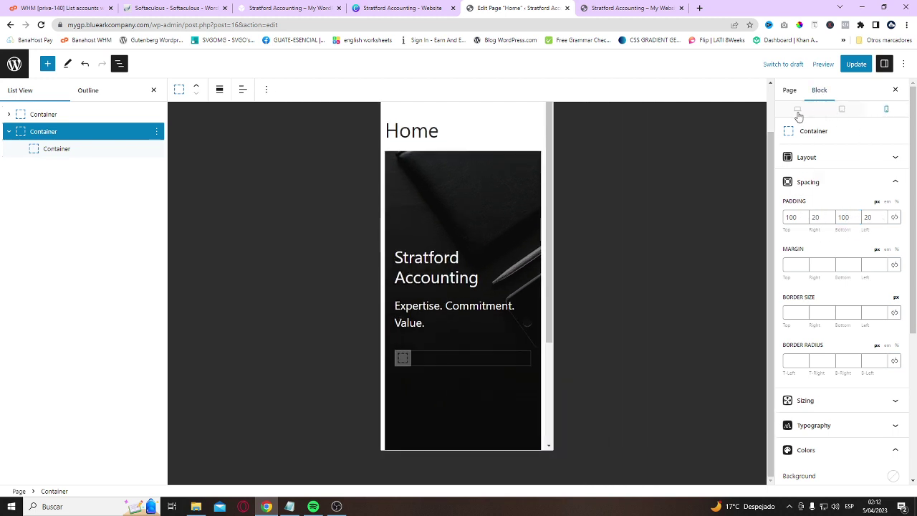
scroll(416, 311, "down", 3)
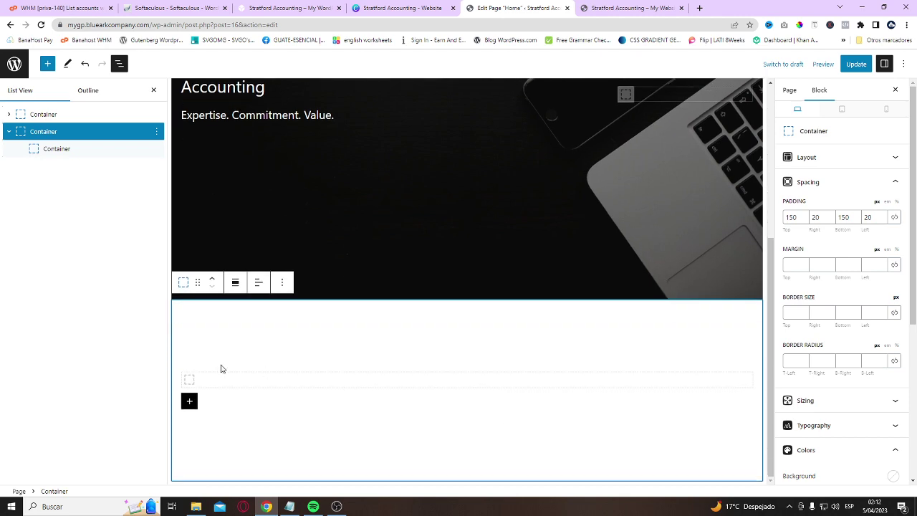
Step: Switch to the Canva design and move the CEO quote page down to sit just before the "Let's work together." page
left_click(402, 7)
scroll(469, 342, "down", 5)
scroll(430, 266, "up", 2)
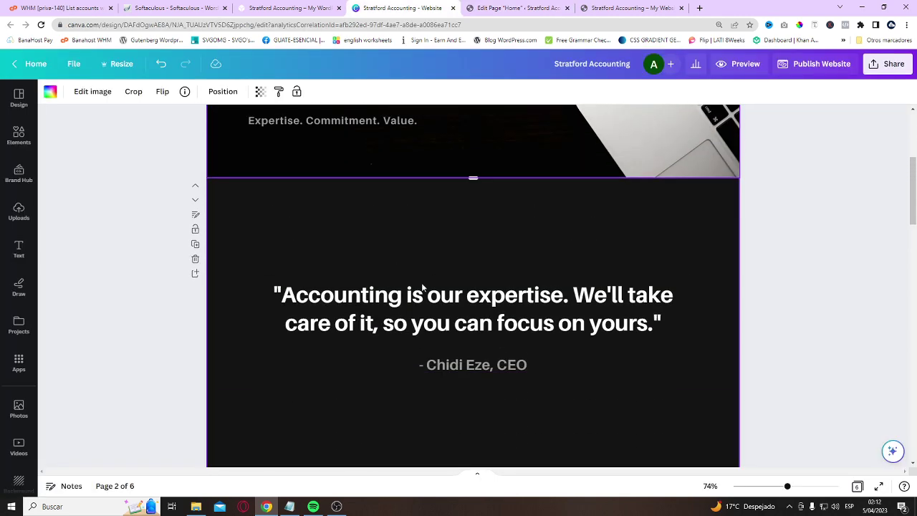
left_click(225, 222)
left_click(195, 200)
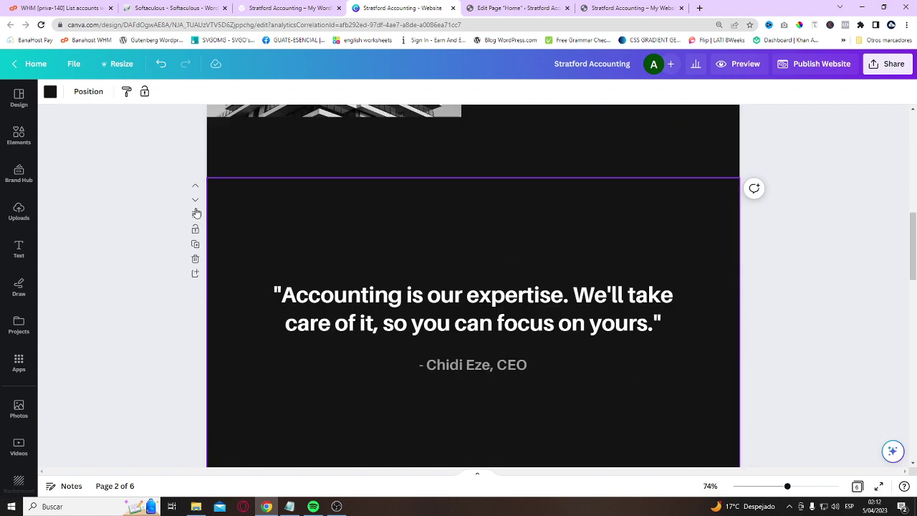
left_click(195, 200)
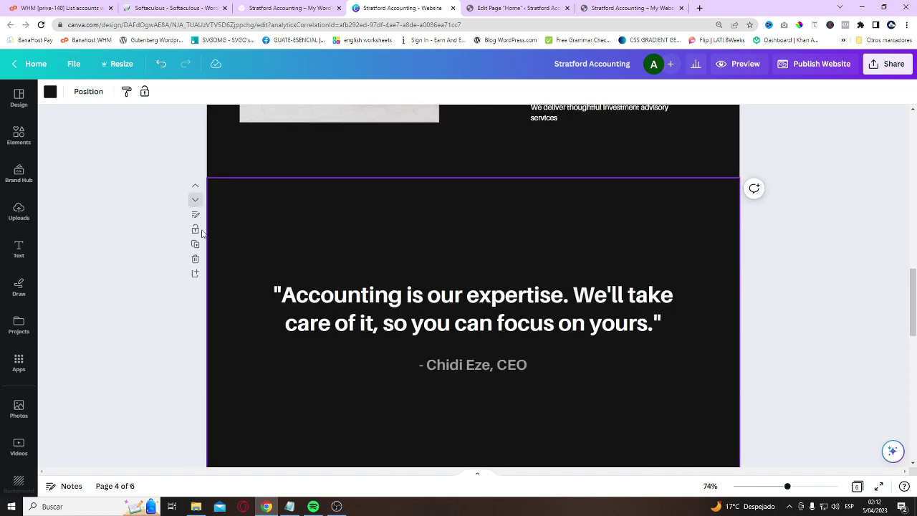
left_click(194, 200)
left_click(195, 200)
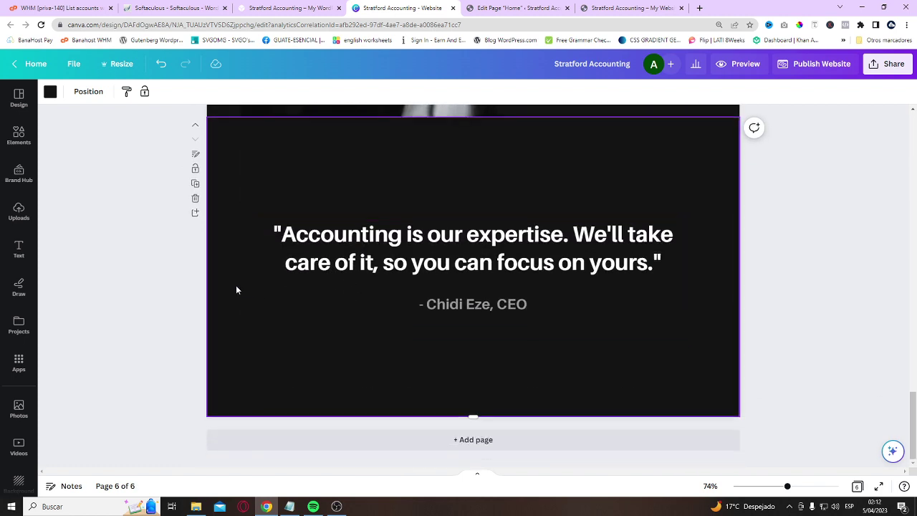
left_click(195, 220)
scroll(423, 317, "down", 2)
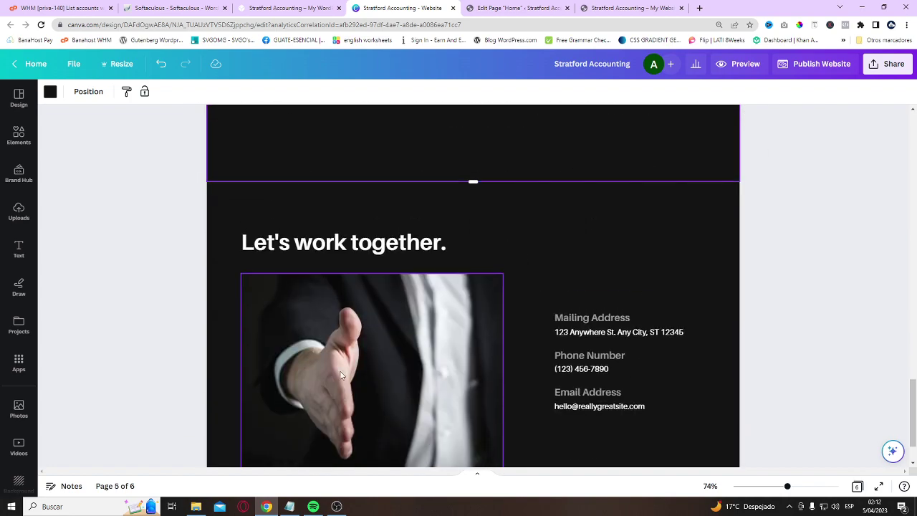
Step: Review the Company Profile section in Canva, return to the WordPress editor and insert a two-column Grid in the new inner container
scroll(416, 285, "up", 15)
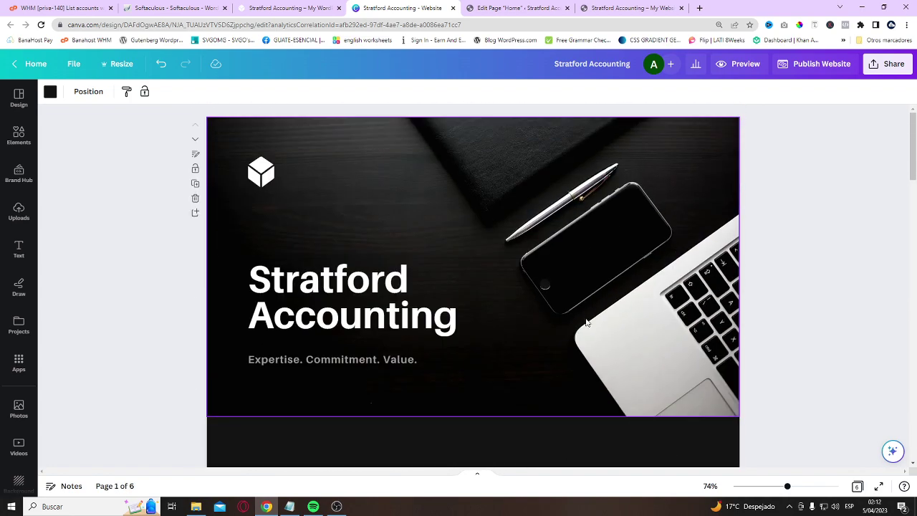
scroll(521, 353, "down", 3)
scroll(521, 354, "down", 2)
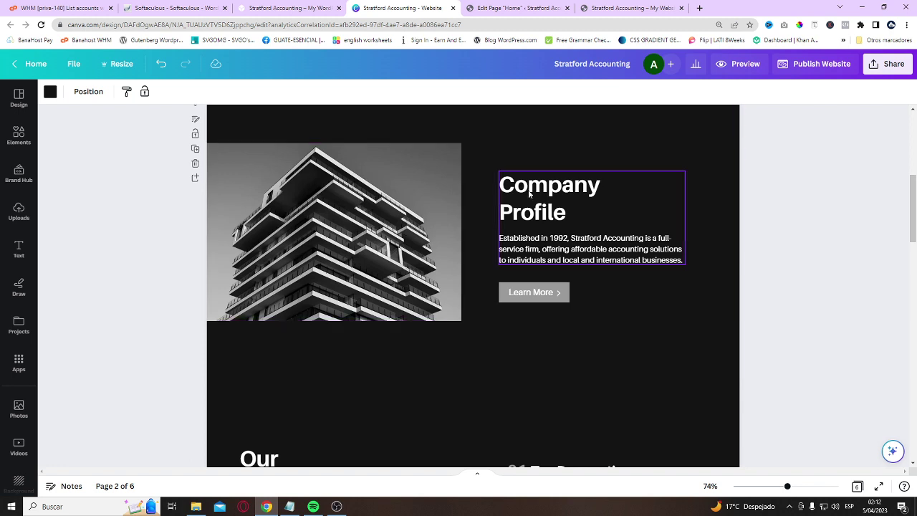
scroll(473, 114, "up", 1)
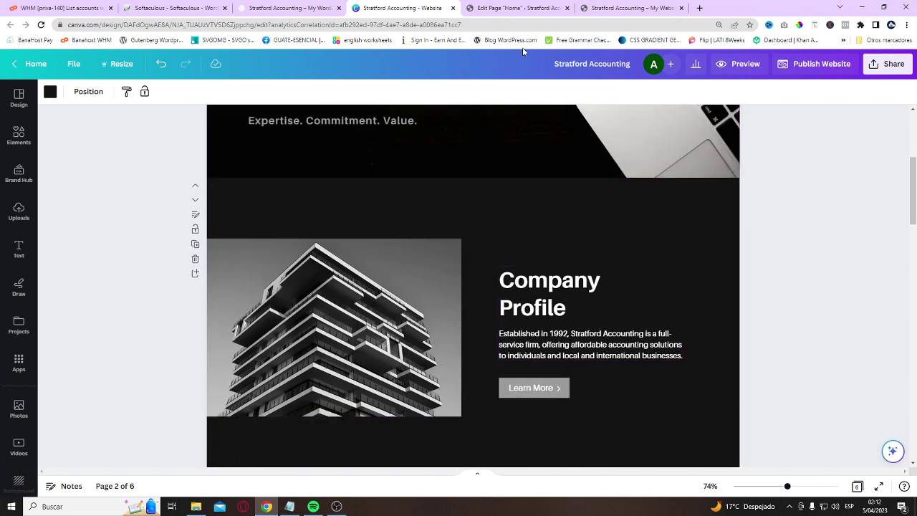
left_click(520, 7)
left_click(190, 384)
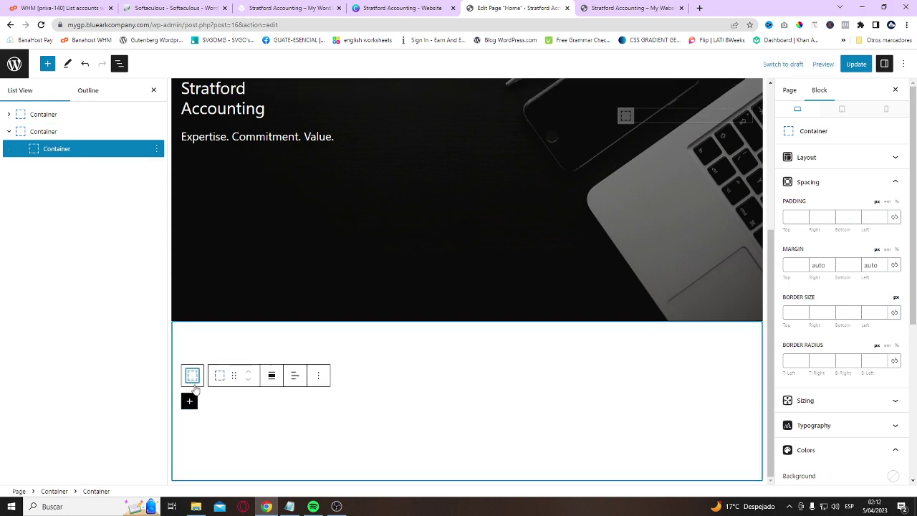
left_click(191, 374)
left_click(191, 385)
left_click(191, 402)
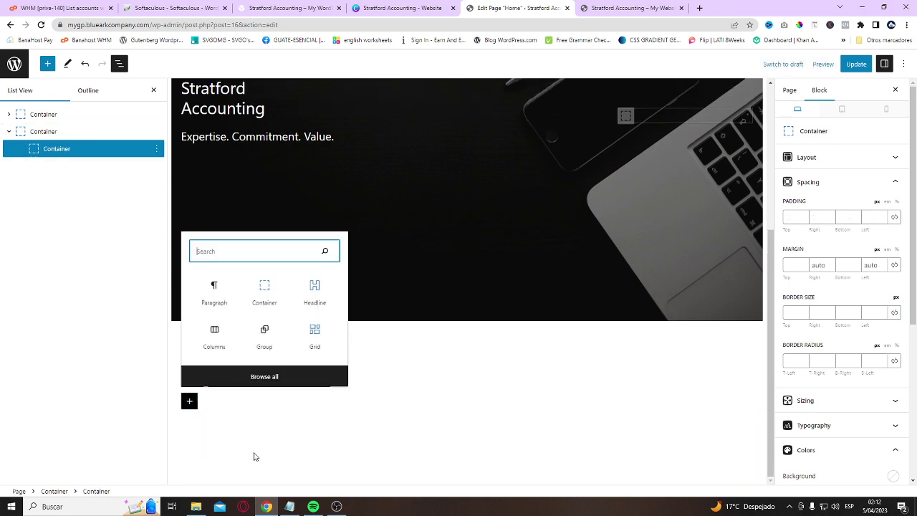
left_click(315, 347)
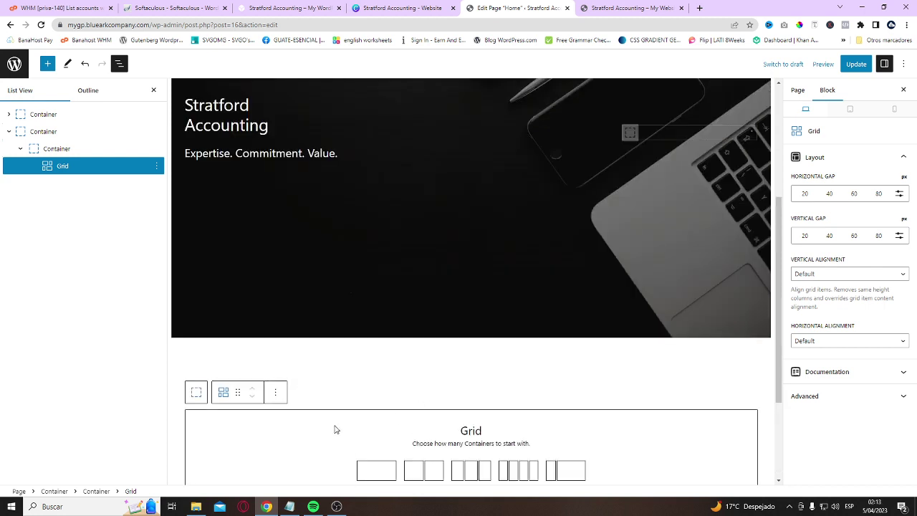
left_click(423, 333)
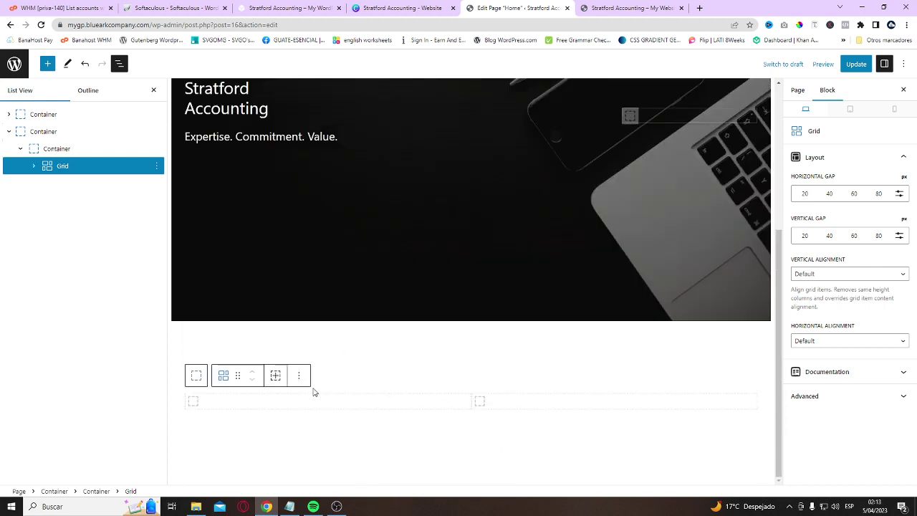
Step: Set the grid's horizontal and vertical gaps to 20 px and both its vertical and horizontal alignment to Center
left_click(801, 195)
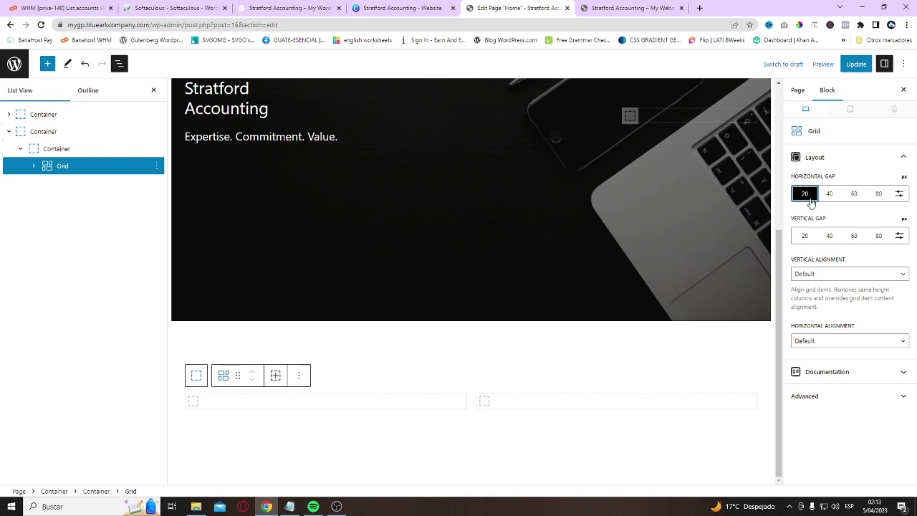
left_click(804, 237)
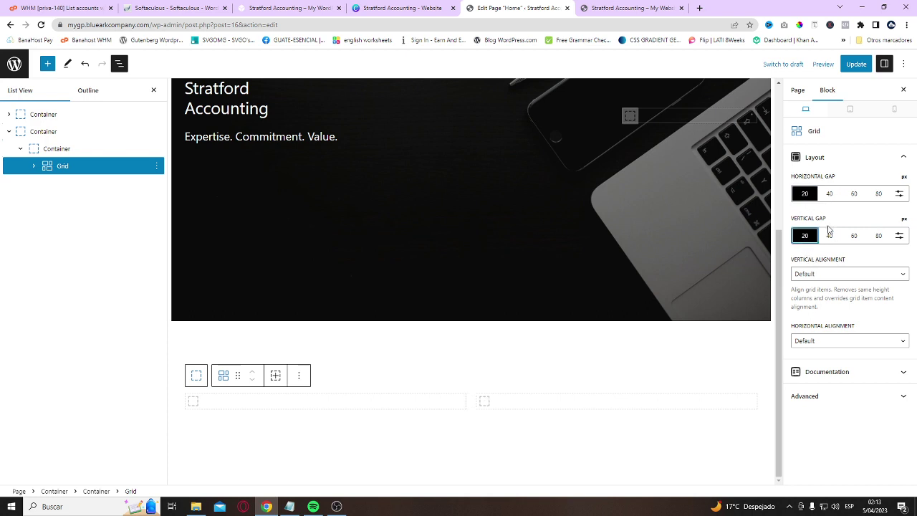
left_click(825, 275)
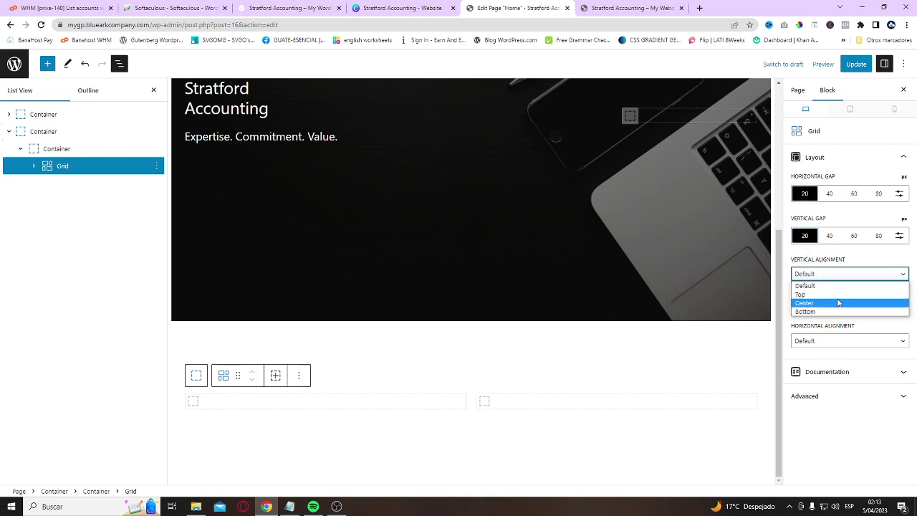
left_click(817, 290)
left_click(816, 274)
left_click(817, 301)
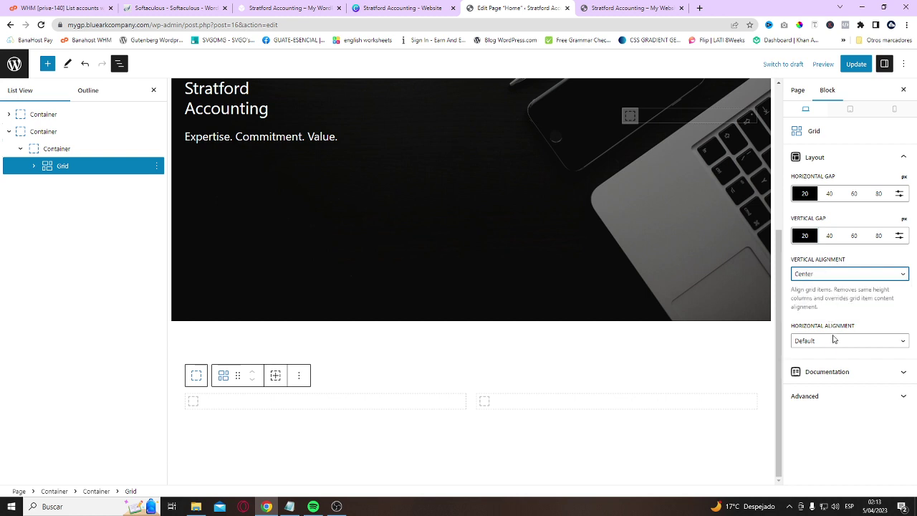
left_click(827, 341)
left_click(805, 370)
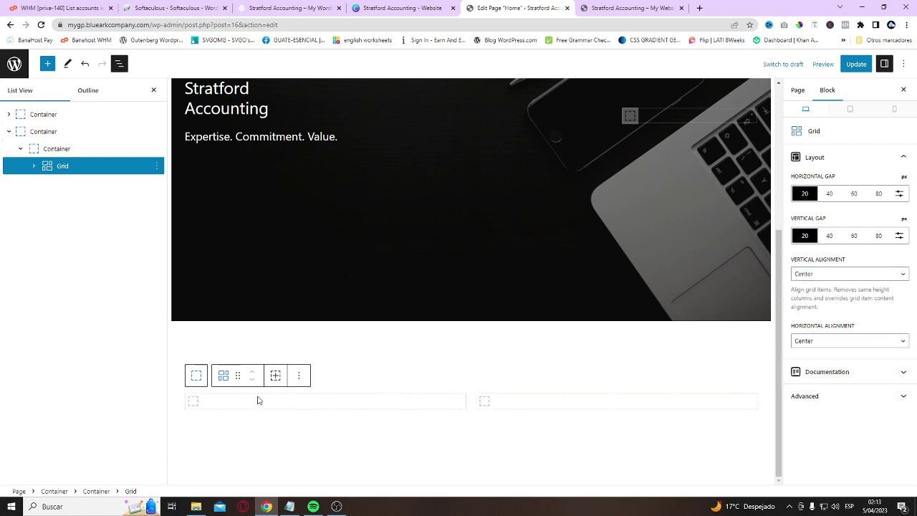
Step: Insert a GenerateBlocks Image in the grid's first container and choose 4.jpg, the building photo, from the media library
left_click(33, 166)
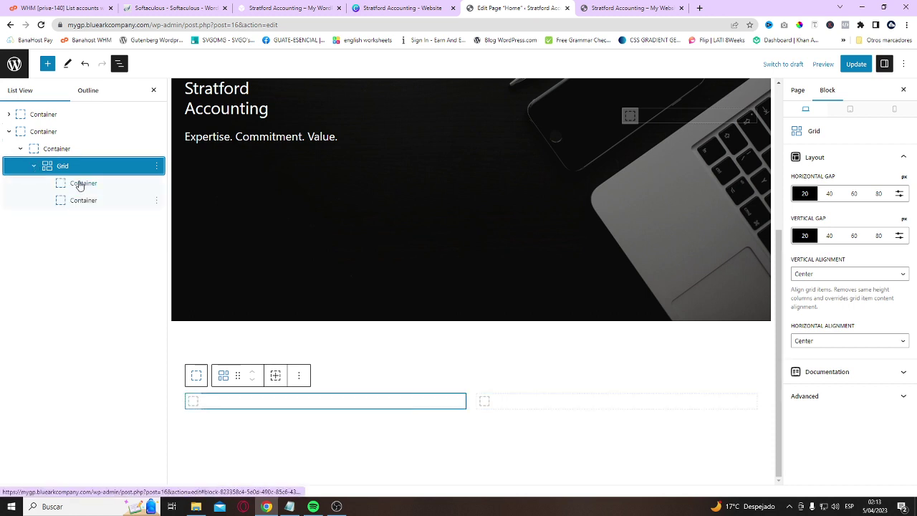
left_click(84, 183)
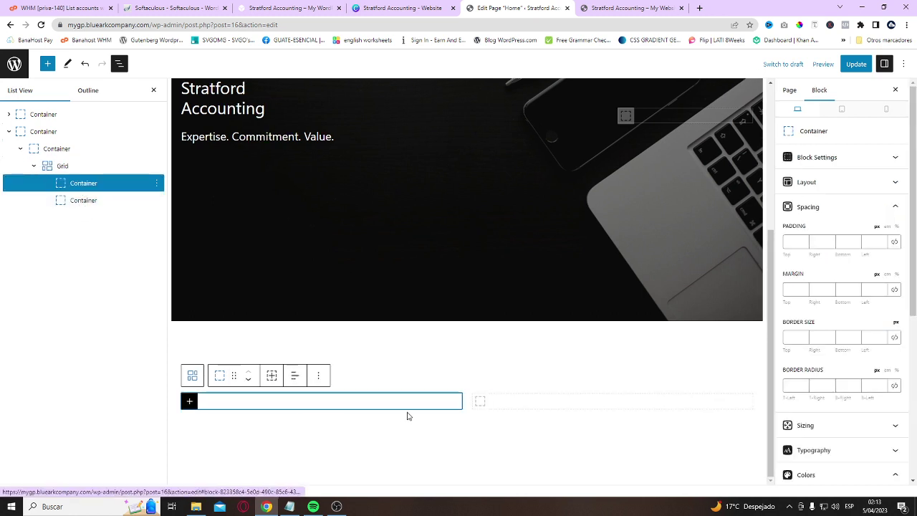
left_click(189, 401)
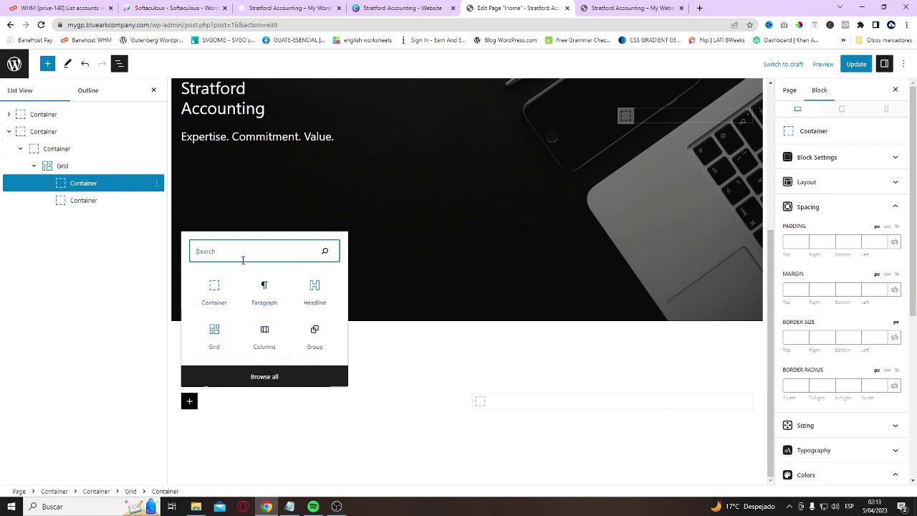
type("im")
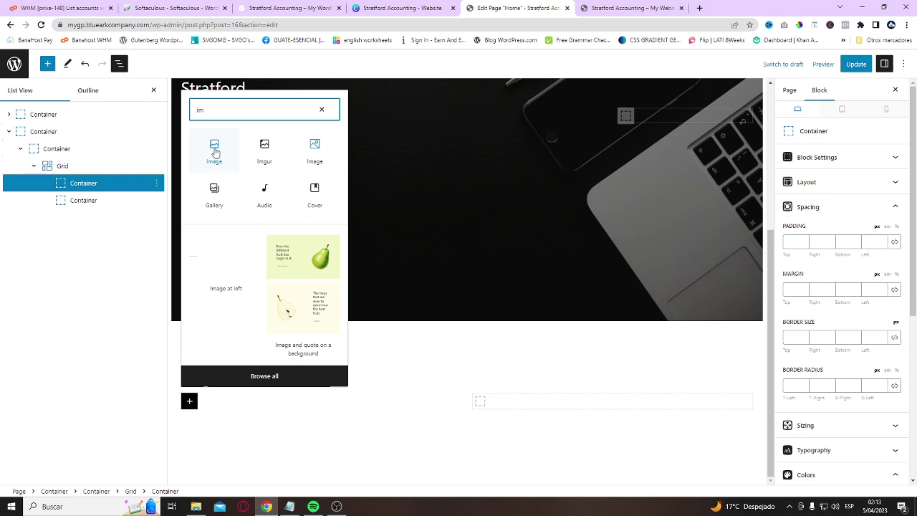
left_click(315, 150)
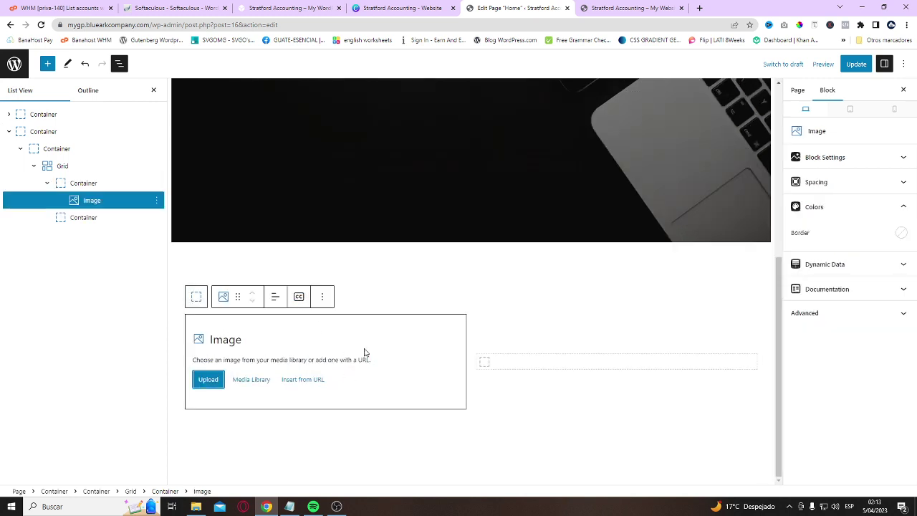
left_click(251, 380)
left_click(349, 176)
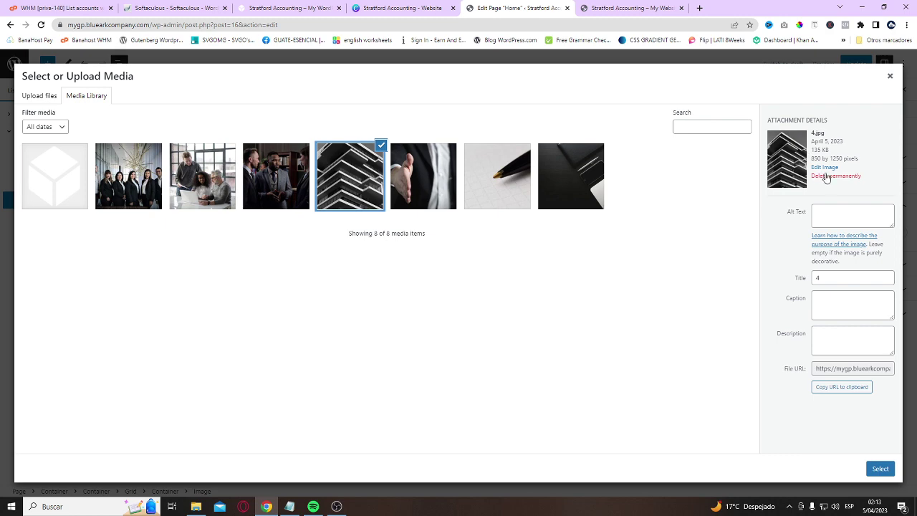
left_click(890, 474)
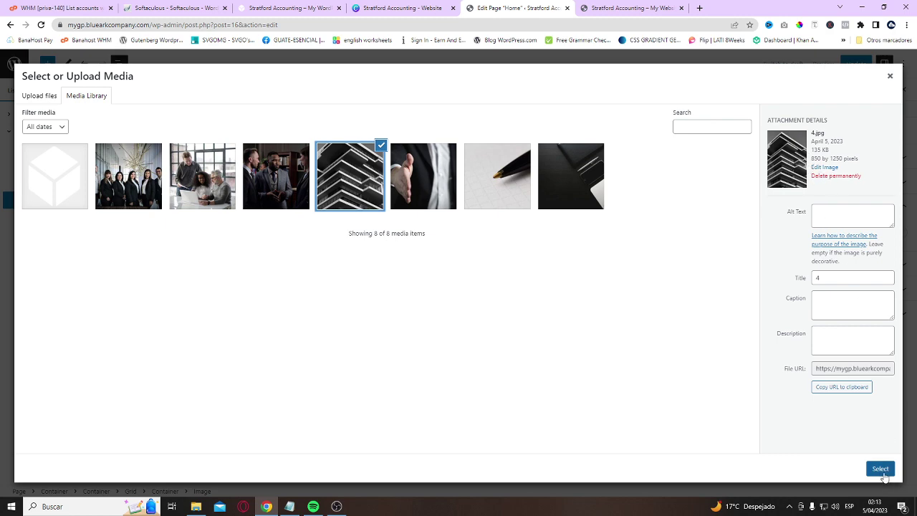
Step: Insert a Headline in the grid's second container and paste in the "Company Profile" text copied from the Notepad notes
scroll(475, 363, "down", 4)
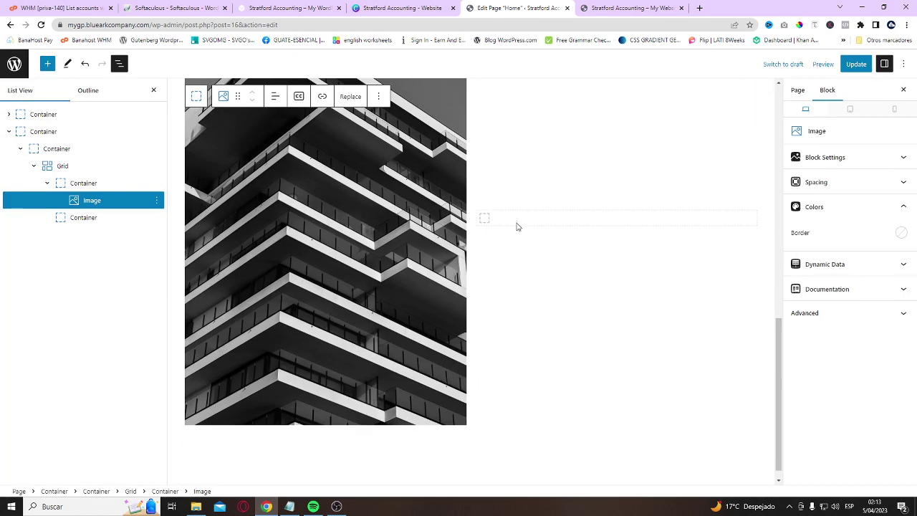
left_click(495, 228)
left_click(480, 217)
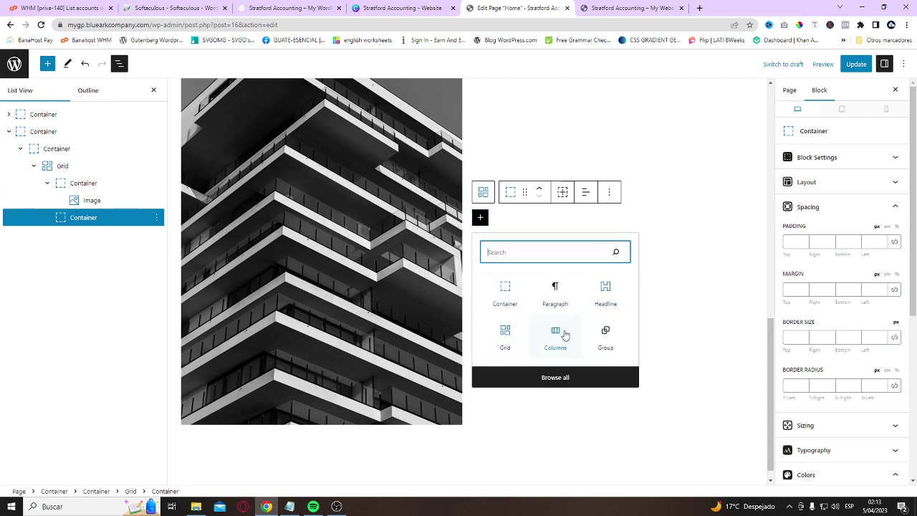
left_click(602, 294)
key("alt+Tab")
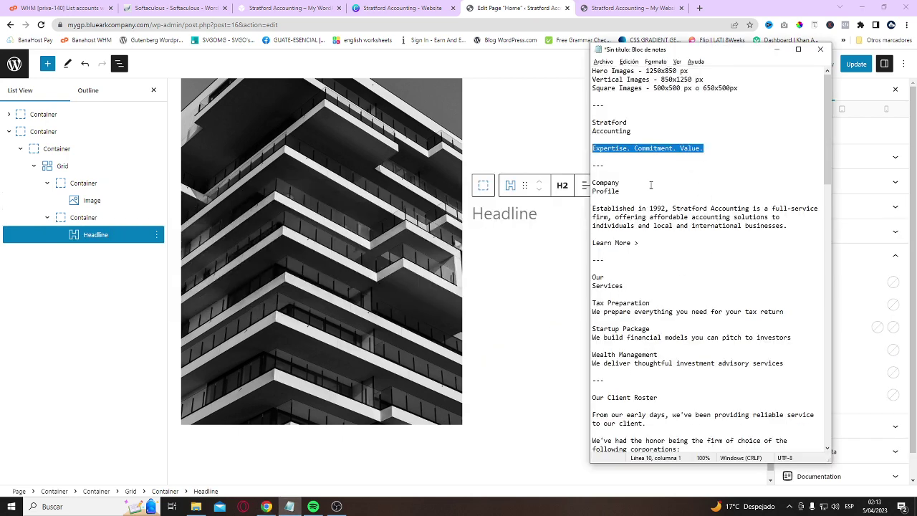
left_click_drag(619, 190, 587, 185)
key("ctrl+c")
key("alt+Tab")
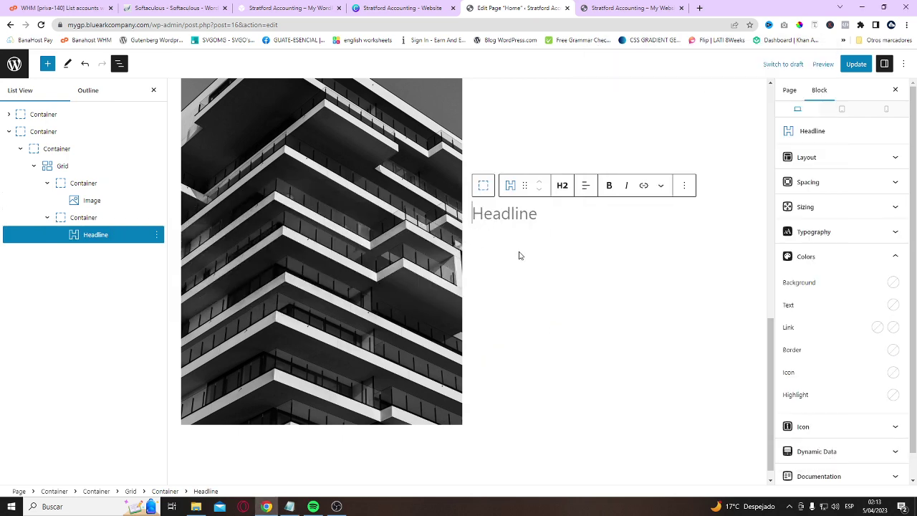
key("ctrl+v")
Step: Transform the pasted "Company Profile" paragraph into a Headline and set its level to Heading 3
left_click(514, 172)
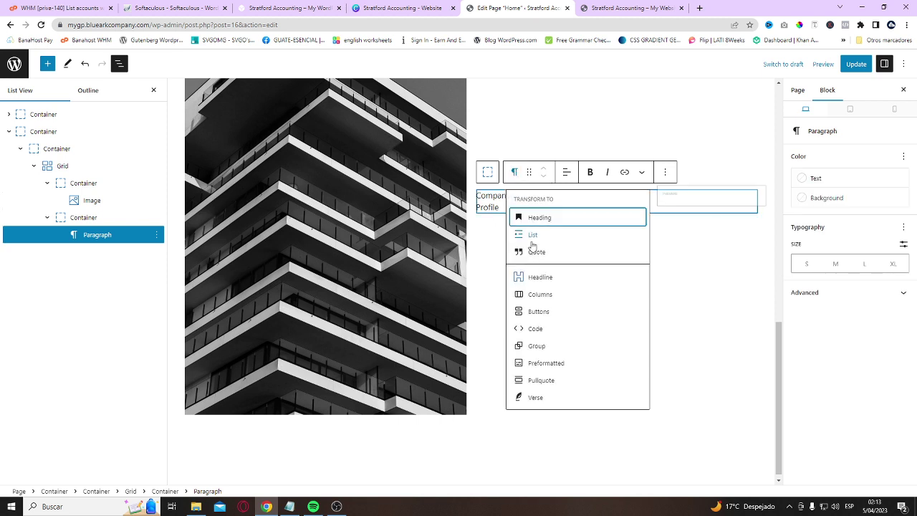
left_click(540, 277)
left_click(568, 174)
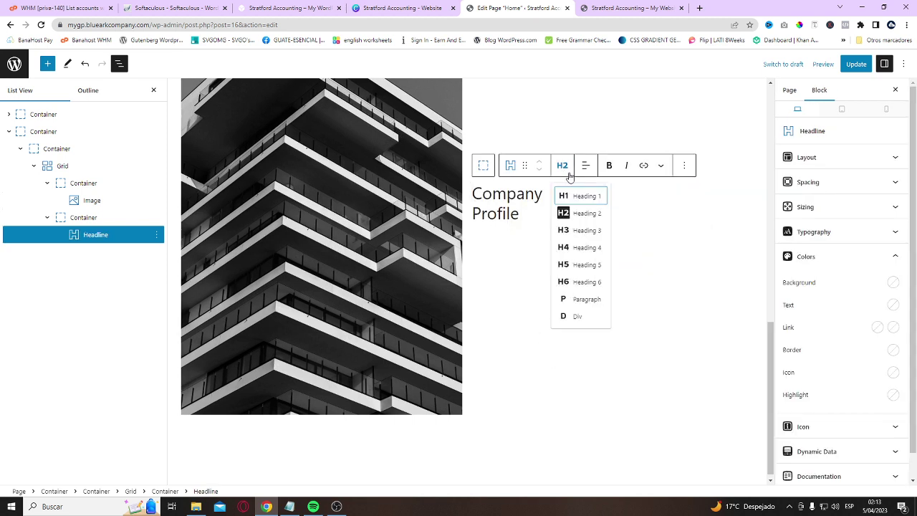
left_click(578, 230)
Step: Add a paragraph below the headline with the "Established in 1992, Stratford Accounting is a full-service firm..." text from the Notepad notes
key("Return")
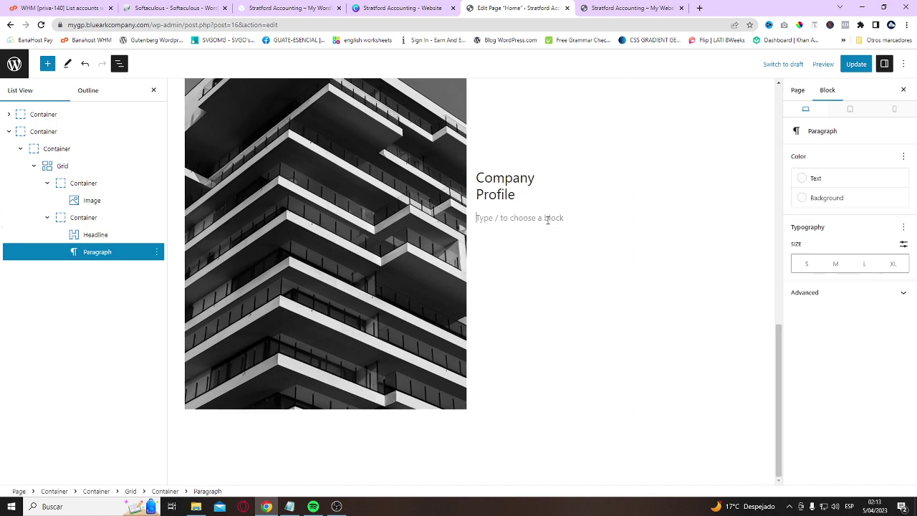
key("alt+Tab")
left_click_drag(787, 228, 593, 227)
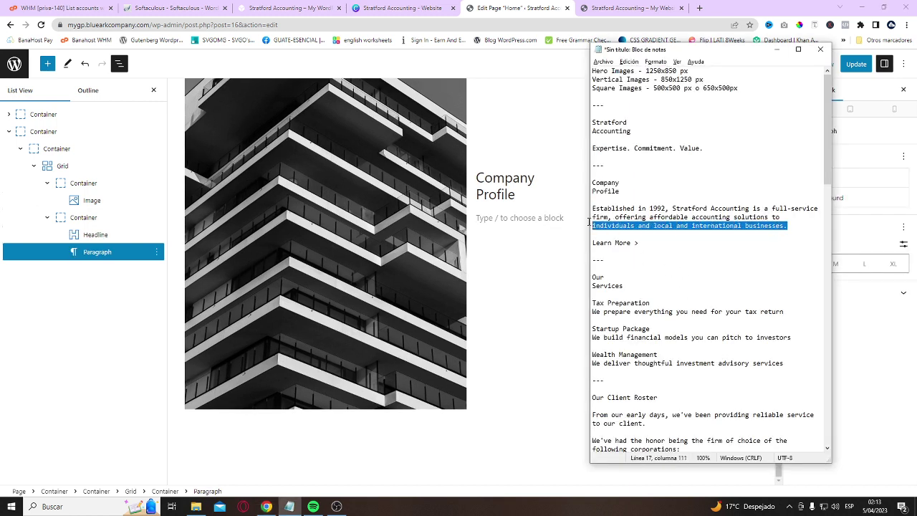
left_click(613, 227)
key("Left")
key("Right")
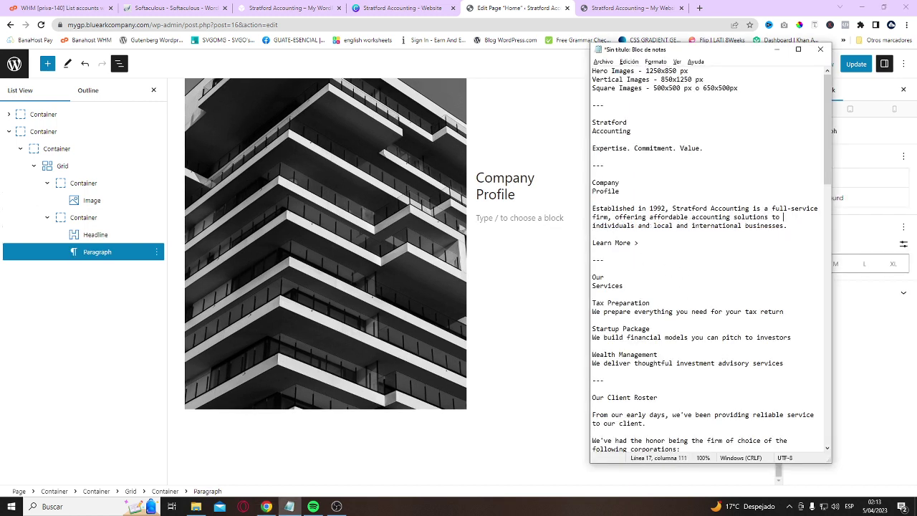
left_click_drag(806, 224, 608, 208)
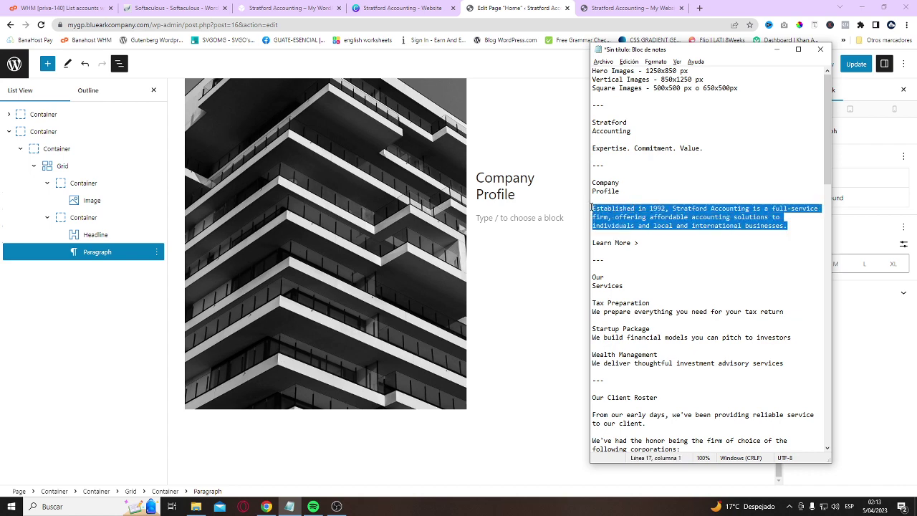
left_click(495, 226)
key("ctrl+v")
scroll(538, 283, "up", 5)
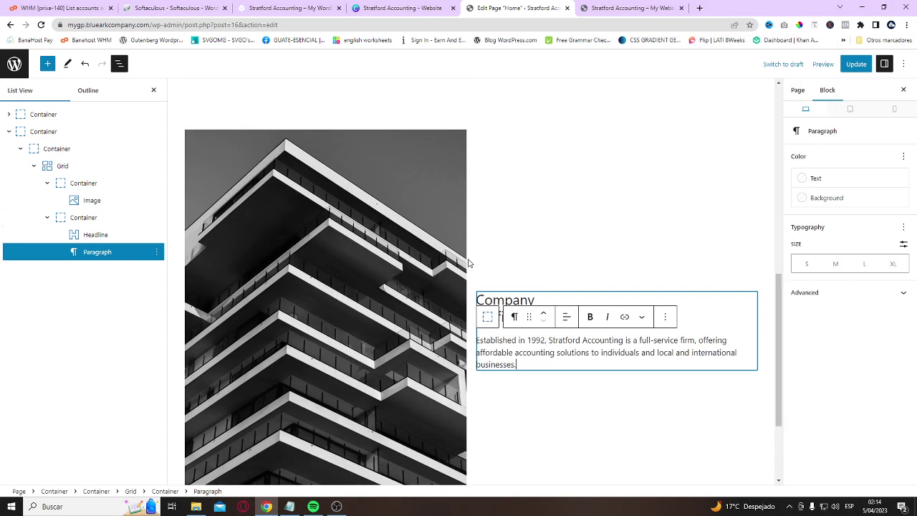
Step: Set the Company Profile section's outer container background to var(--contrast) and its text colour to var(--base-3)
left_click(43, 131)
scroll(872, 327, "down", 4)
scroll(878, 337, "up", 4)
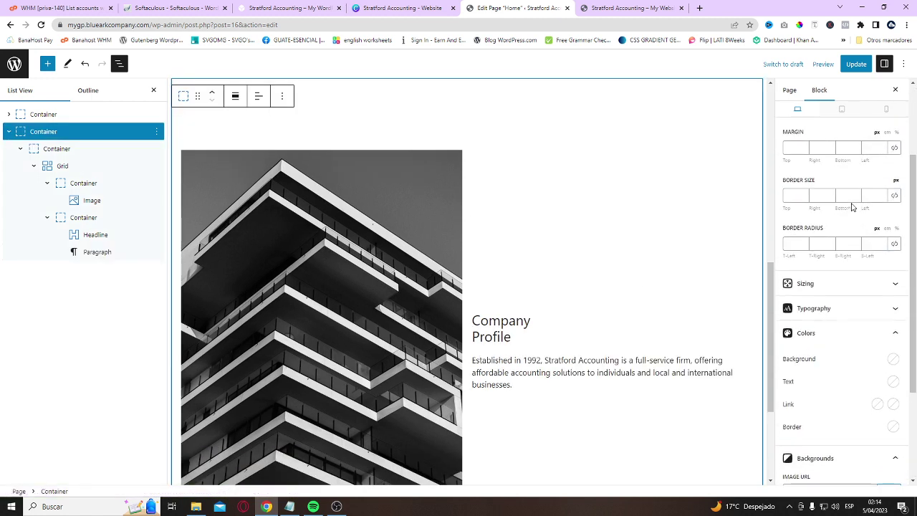
left_click(898, 161)
scroll(878, 286, "down", 1)
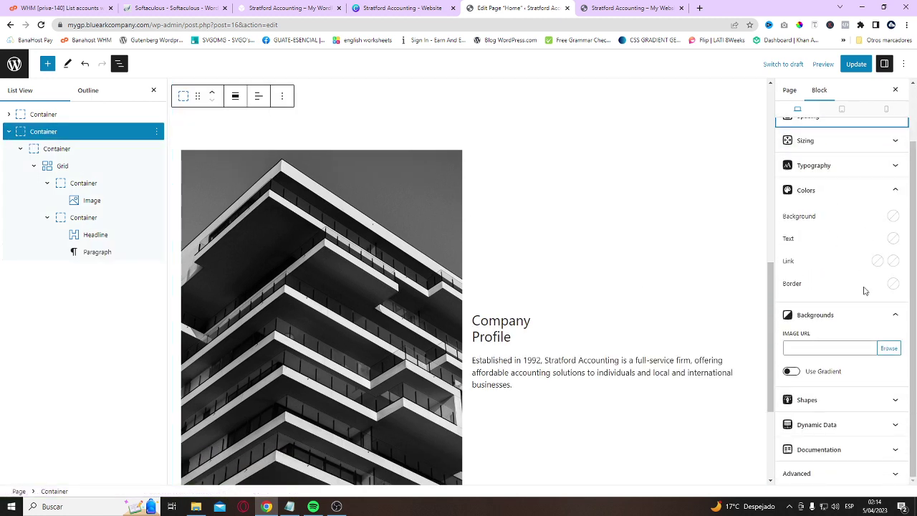
left_click(893, 216)
left_click(771, 186)
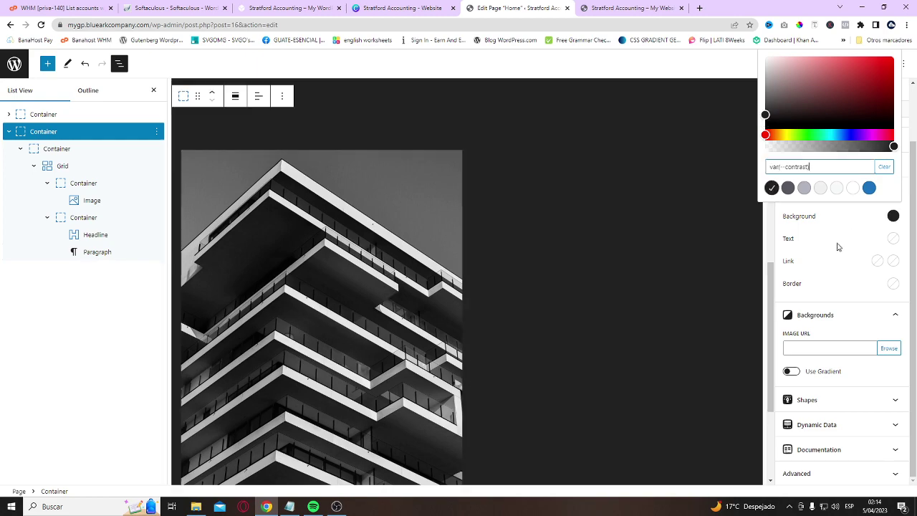
left_click(855, 229)
left_click(894, 238)
left_click(850, 211)
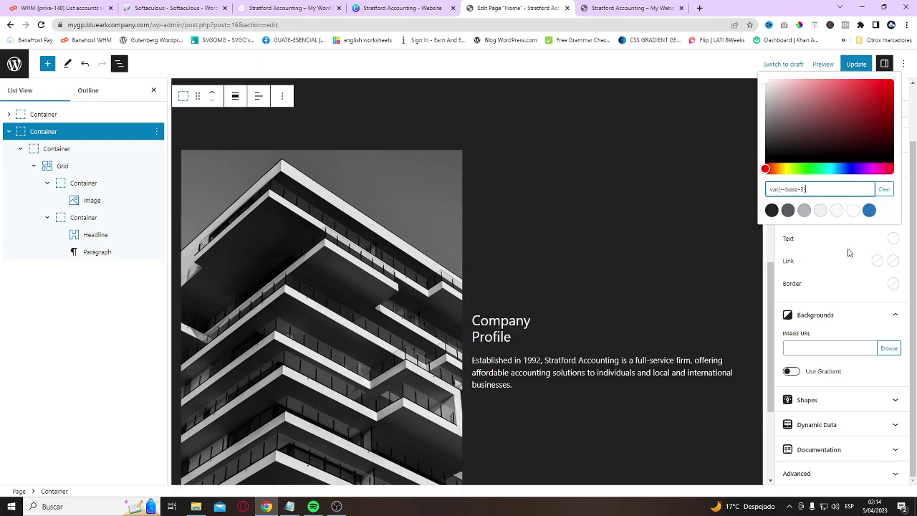
key("Escape")
Step: Look over the recoloured section, compare it with the Company Profile page in Canva and return to the WordPress editor
scroll(565, 423, "down", 2)
scroll(559, 406, "up", 5)
scroll(559, 417, "down", 5)
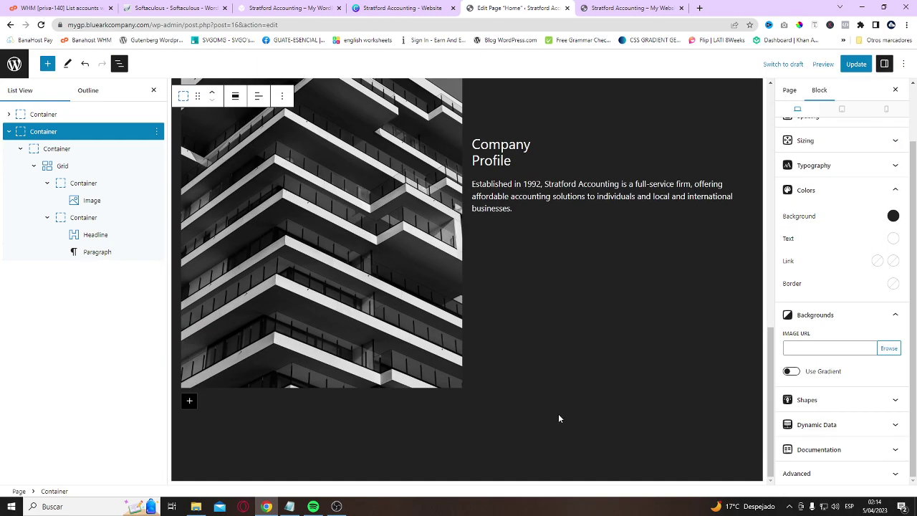
scroll(559, 418, "up", 3)
left_click(401, 8)
scroll(442, 297, "down", 3)
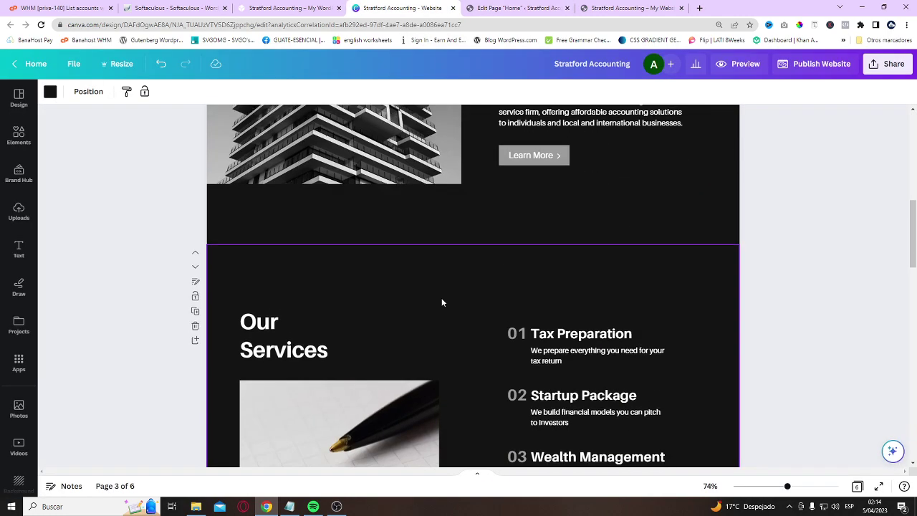
scroll(441, 298, "up", 4)
left_click(493, 9)
scroll(521, 258, "down", 3)
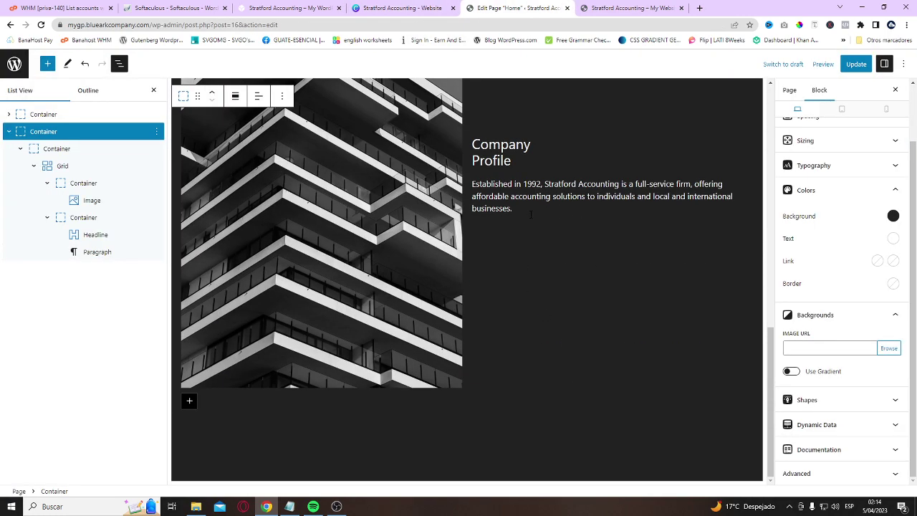
Step: Insert a GenerateBlocks Button below the Company Profile paragraph and set its background to the light grey palette colour
left_click(531, 212)
key("Return")
type("/")
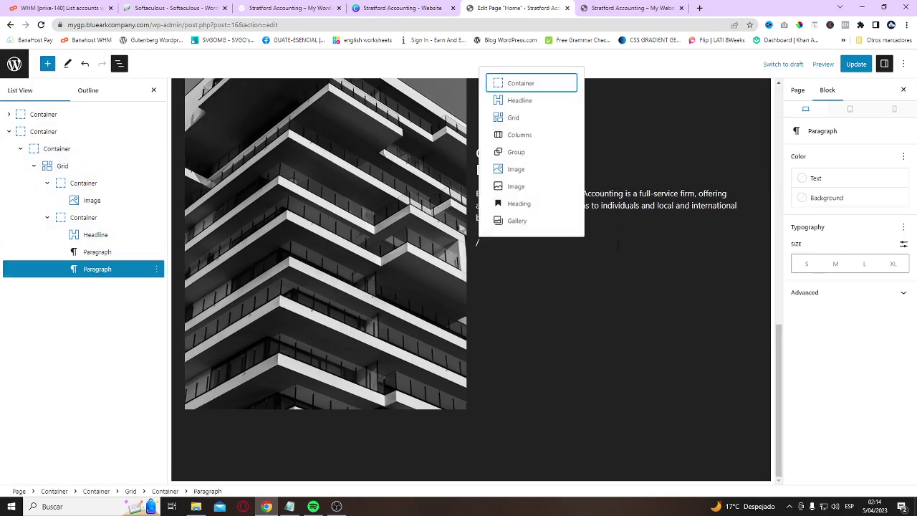
type("butt")
key("Down")
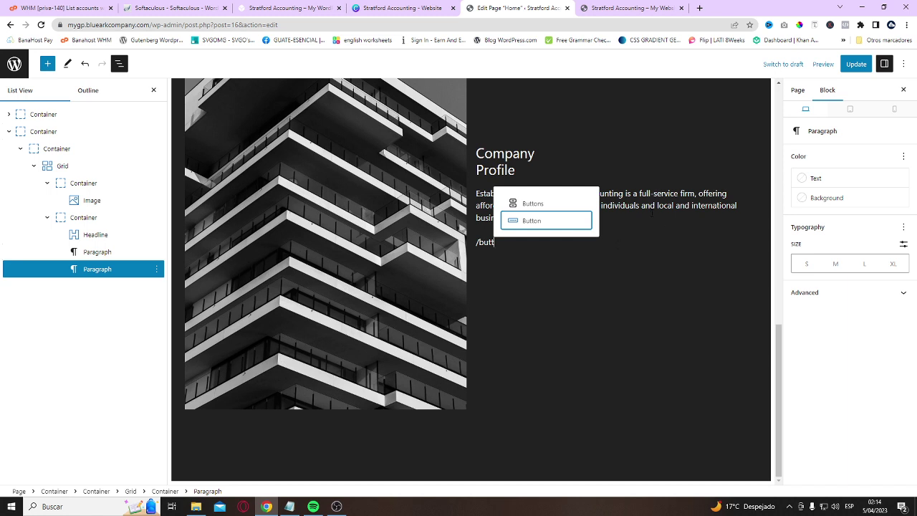
left_click(531, 221)
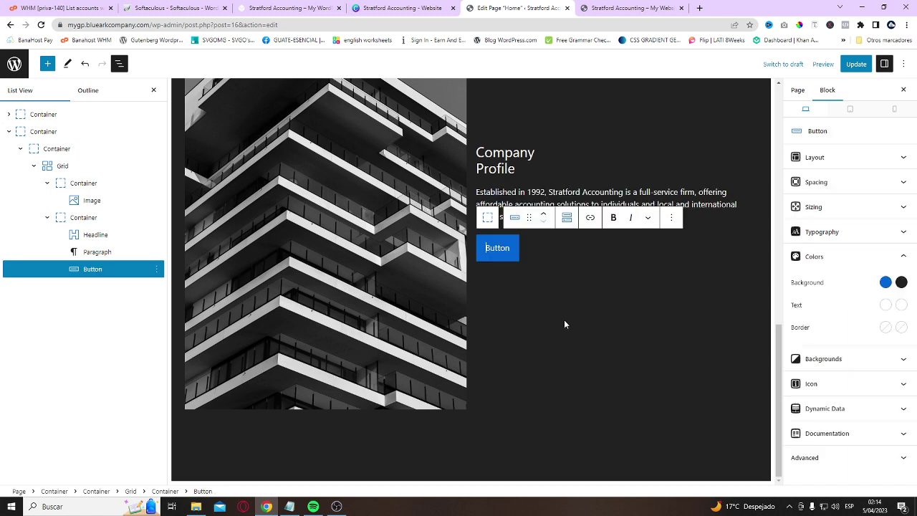
left_click(886, 283)
left_click(796, 252)
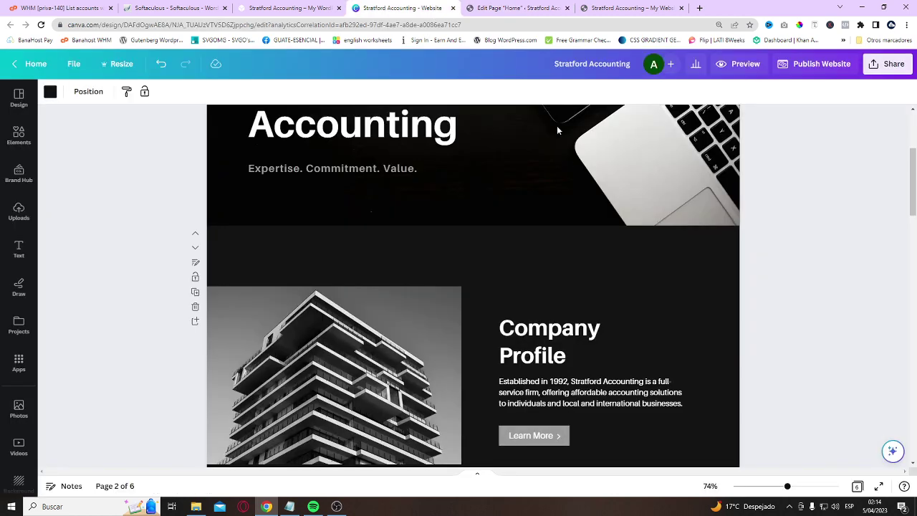
Step: Switch to Canva, inspect the text and fill colours of the "Learn More" button and return to the WordPress editor
left_click(402, 8)
left_click(509, 443)
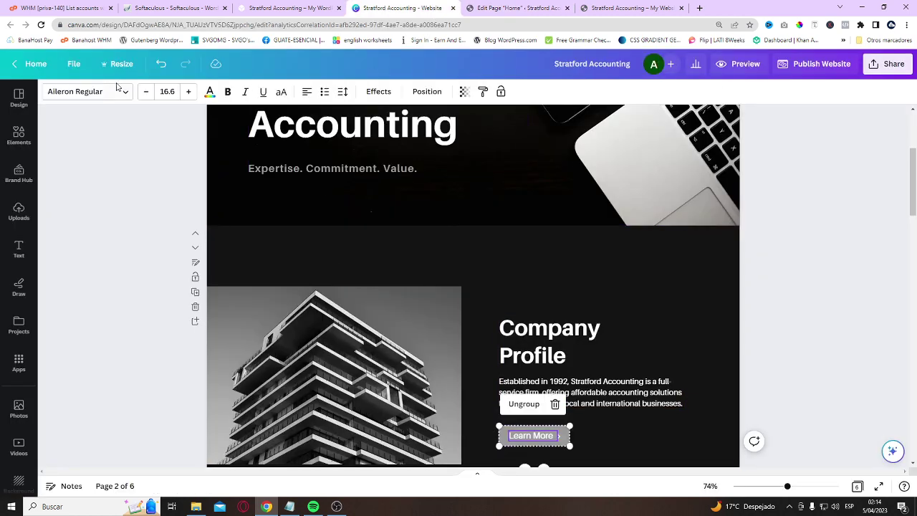
left_click(210, 91)
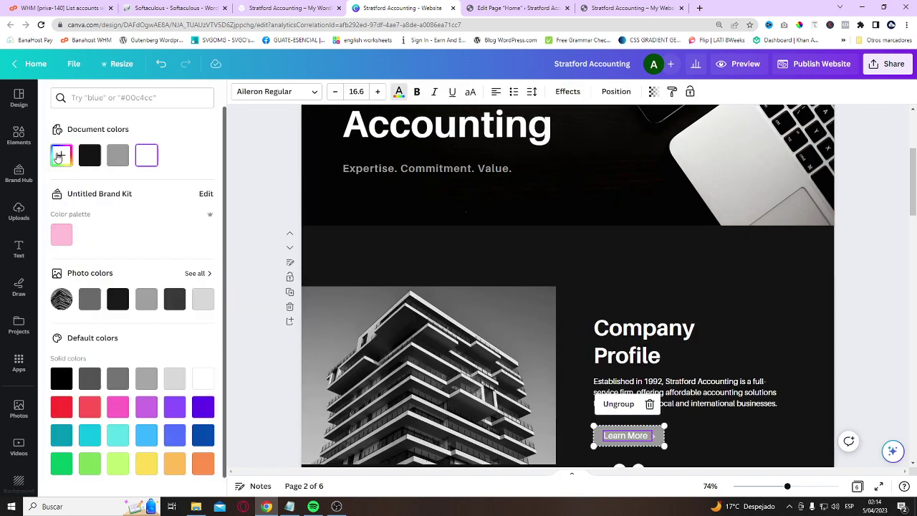
left_click(59, 157)
left_click(279, 168)
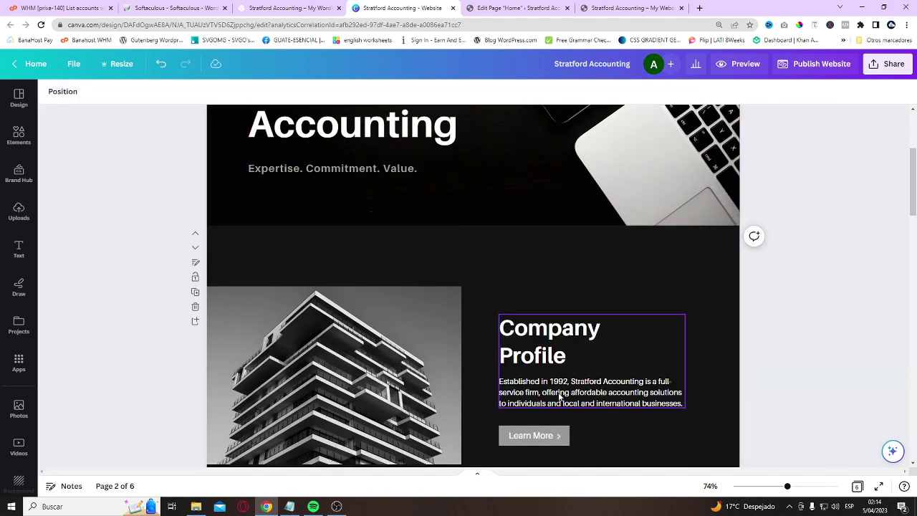
left_click(504, 440)
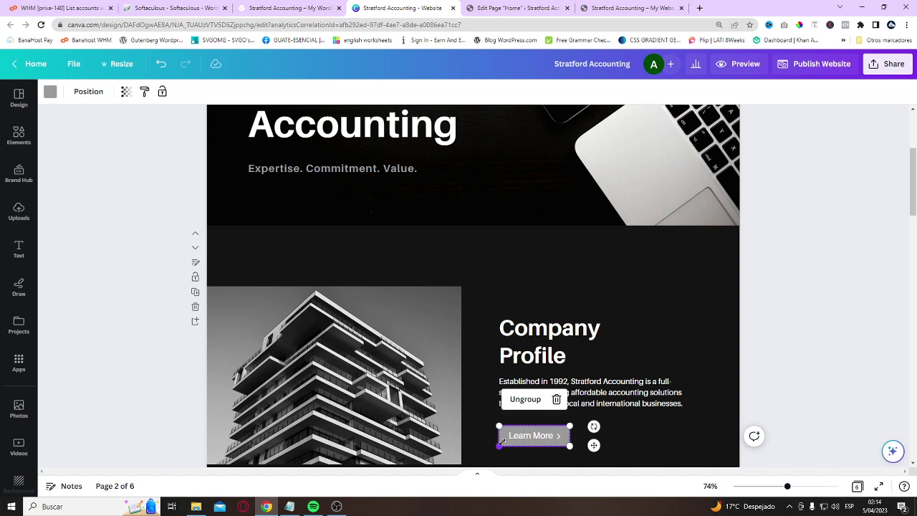
left_click(50, 91)
left_click(61, 156)
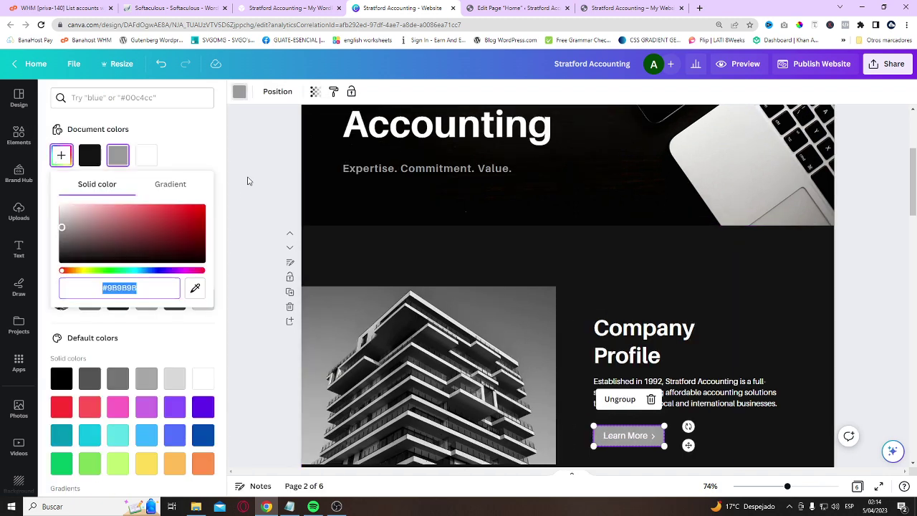
key("Escape")
key("ctrl+Tab")
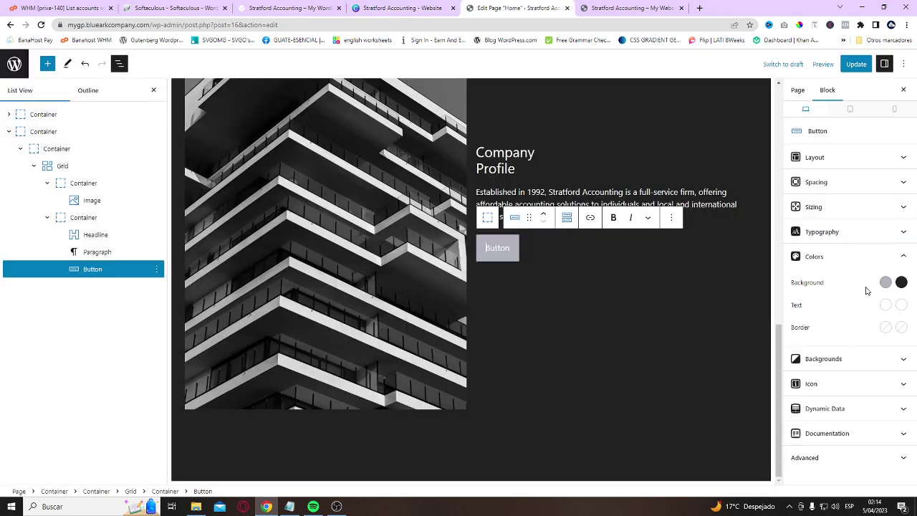
Step: Set both the normal and hover background colours of the Company Profile button to #989898
left_click(886, 282)
triple_click(809, 233)
type("#989898")
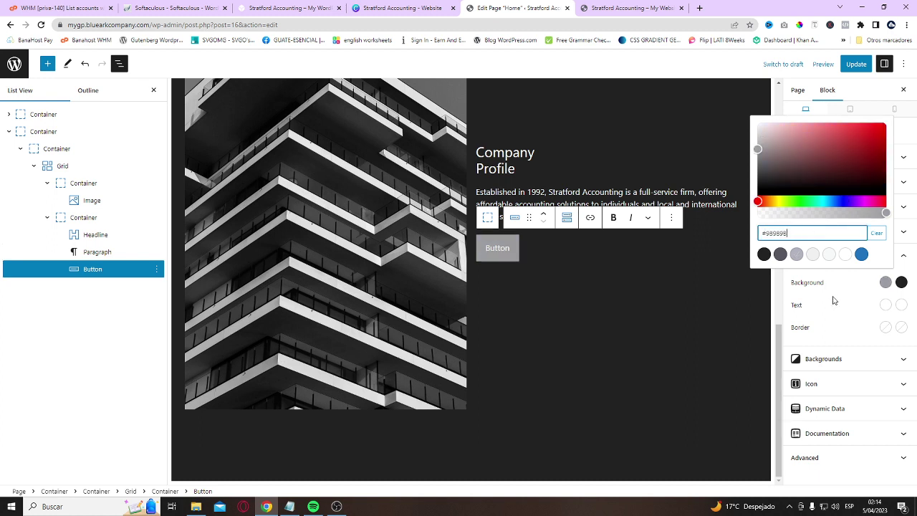
left_click(902, 282)
triple_click(810, 233)
type("#989898")
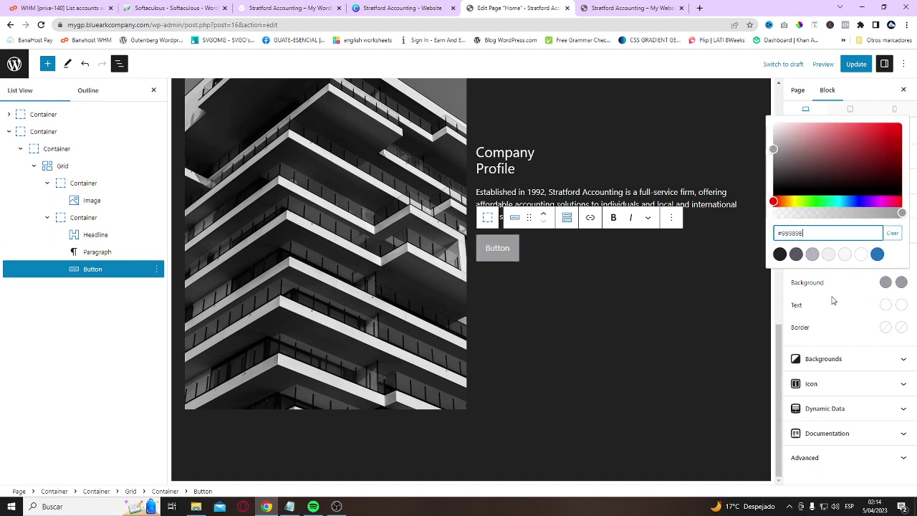
left_click(831, 299)
Step: Replace the button's placeholder label with "Learn More >"
double_click(498, 249)
type("Learn More")
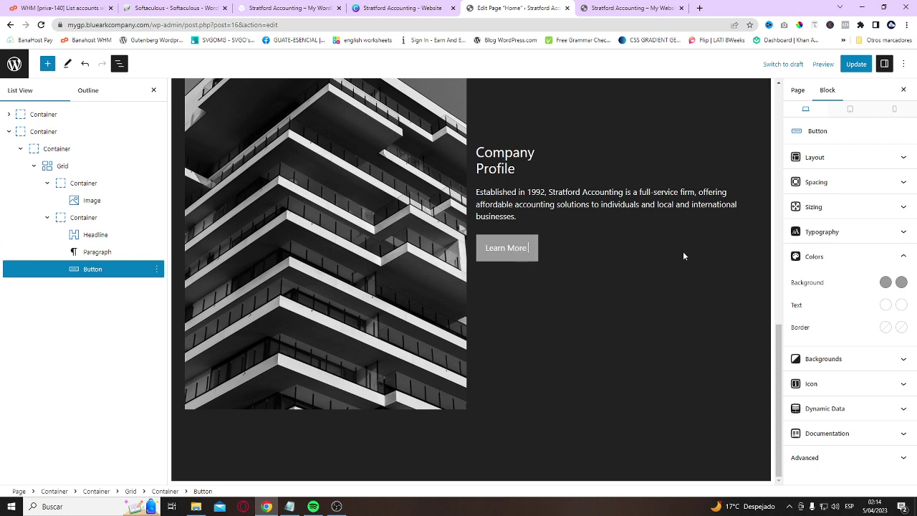
type(" >")
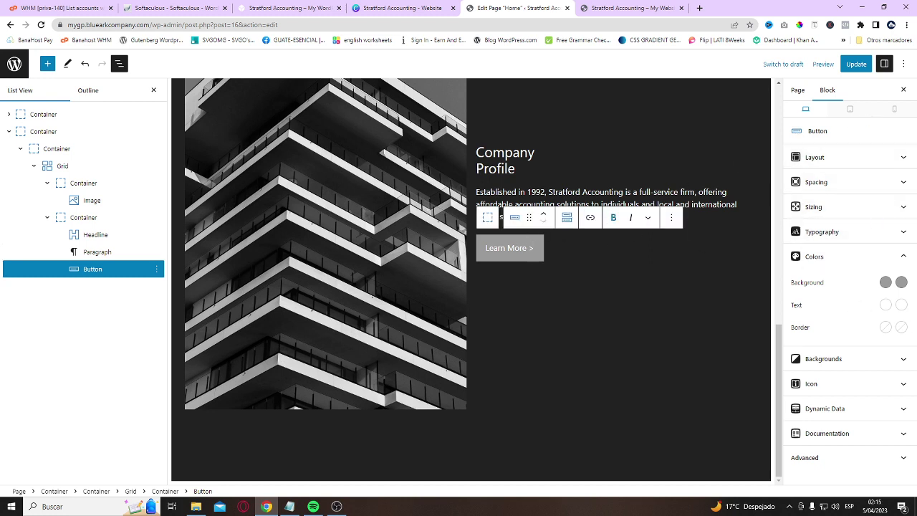
Step: Set the button's top and bottom padding to 10 px
left_click(849, 157)
left_click(812, 139)
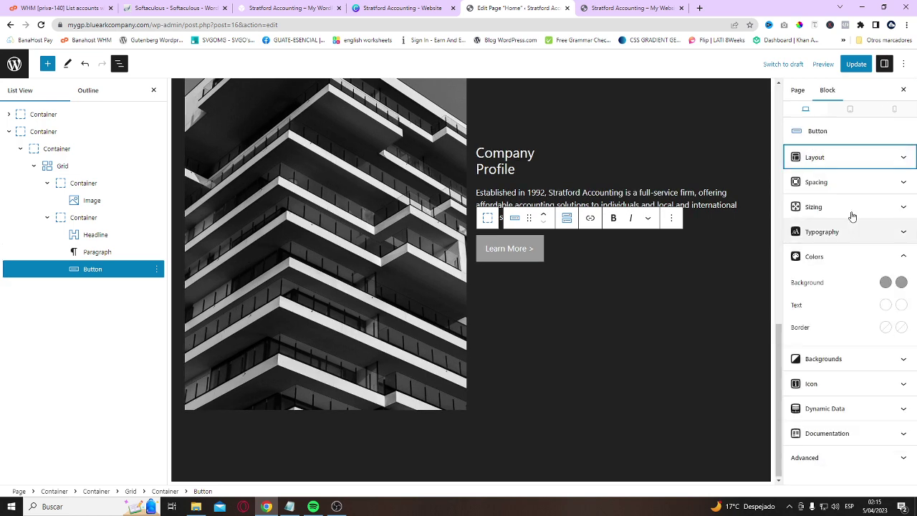
left_click(852, 182)
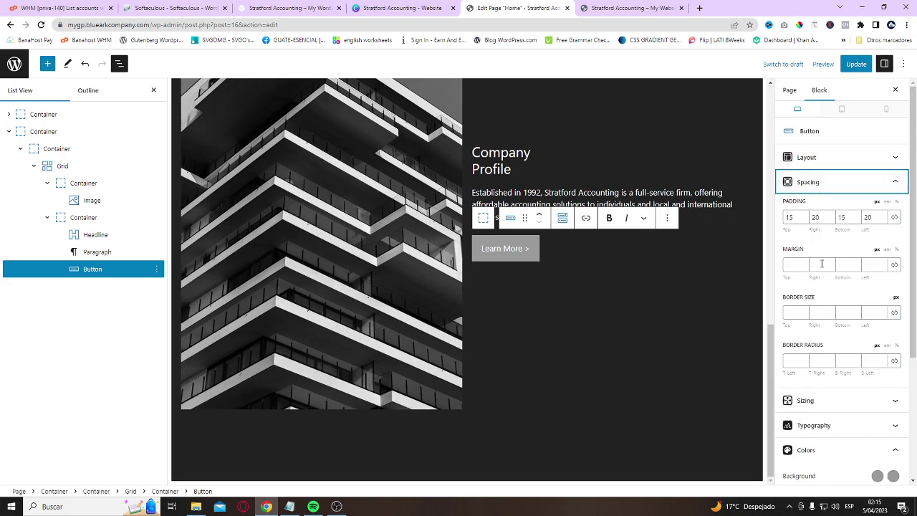
double_click(815, 217)
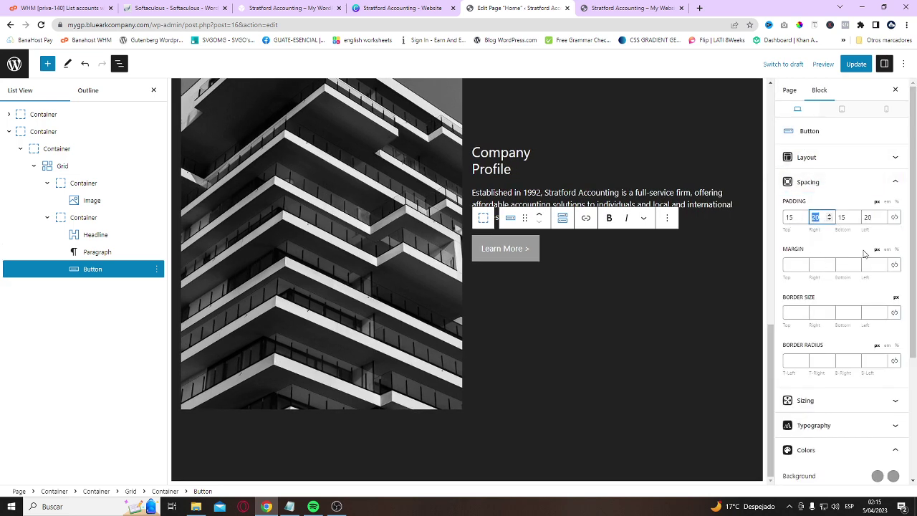
key("shift+Tab")
type("10")
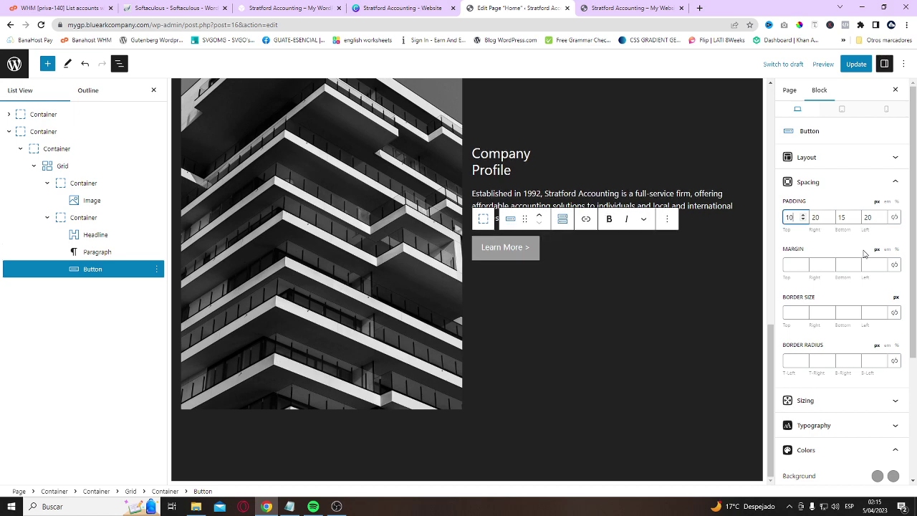
key("Tab")
key("Tab")
type("10")
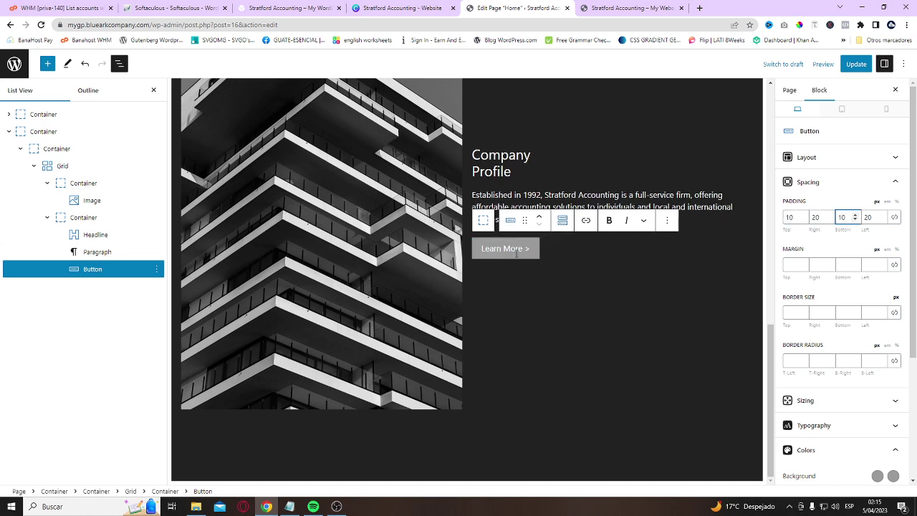
Step: Compare the button with the Company Profile design in Canva, return to the WordPress editor and make the "Learn More >" label bold
left_click(401, 8)
scroll(523, 416, "down", 2)
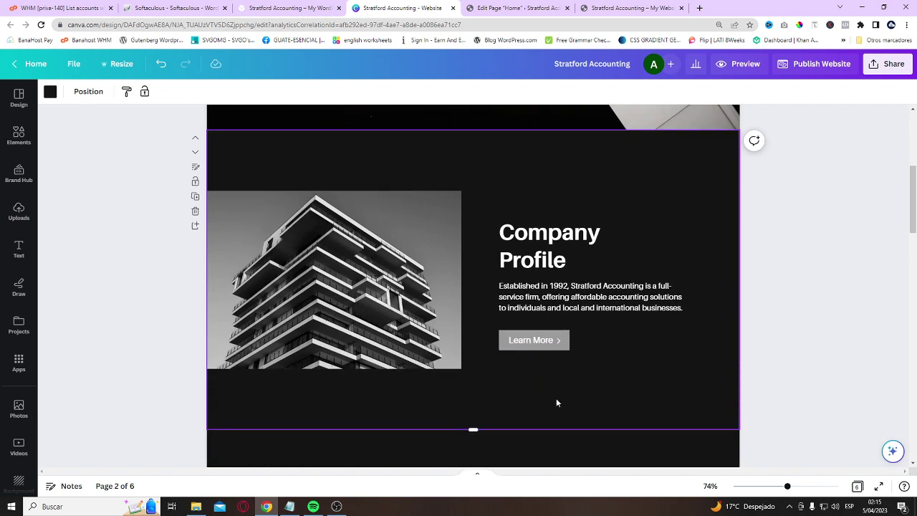
left_click(530, 9)
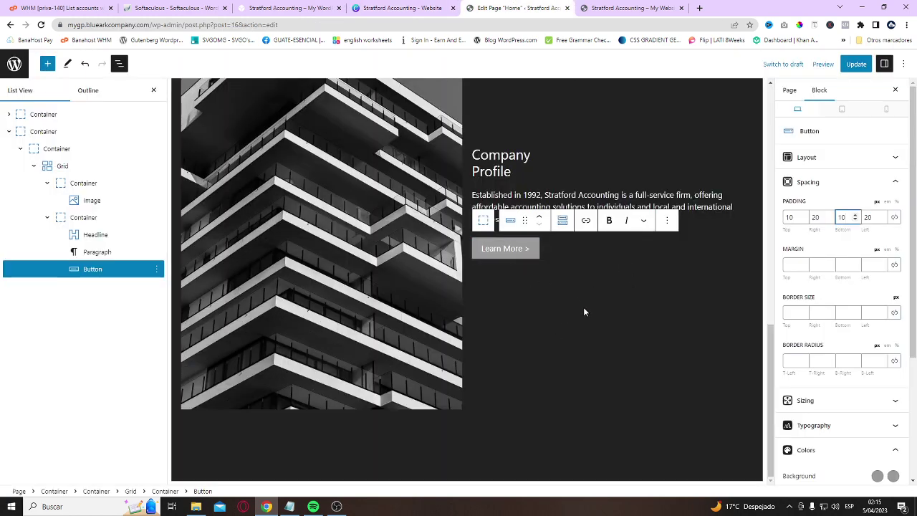
double_click(513, 248)
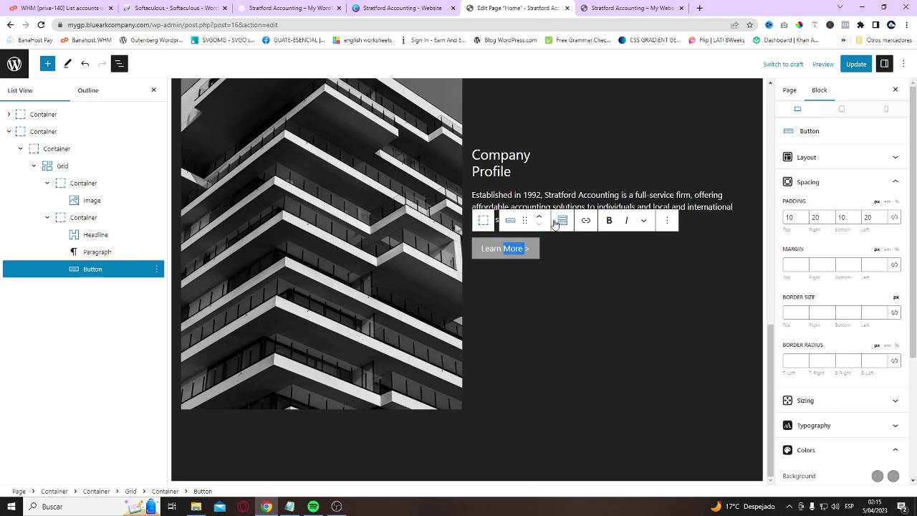
left_click(567, 282)
left_click(553, 286)
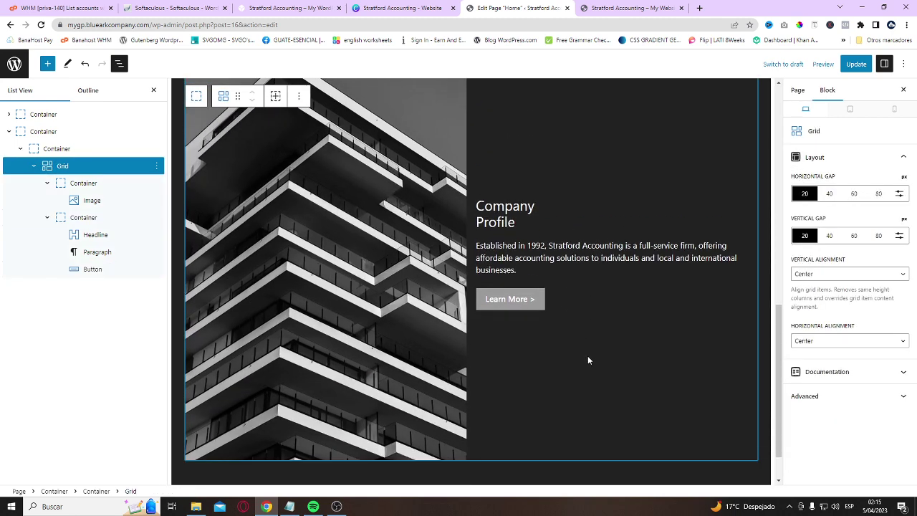
scroll(595, 367, "up", 4)
scroll(595, 368, "down", 4)
Step: Give the "Learn More >" button a placeholder link to "#"
triple_click(512, 301)
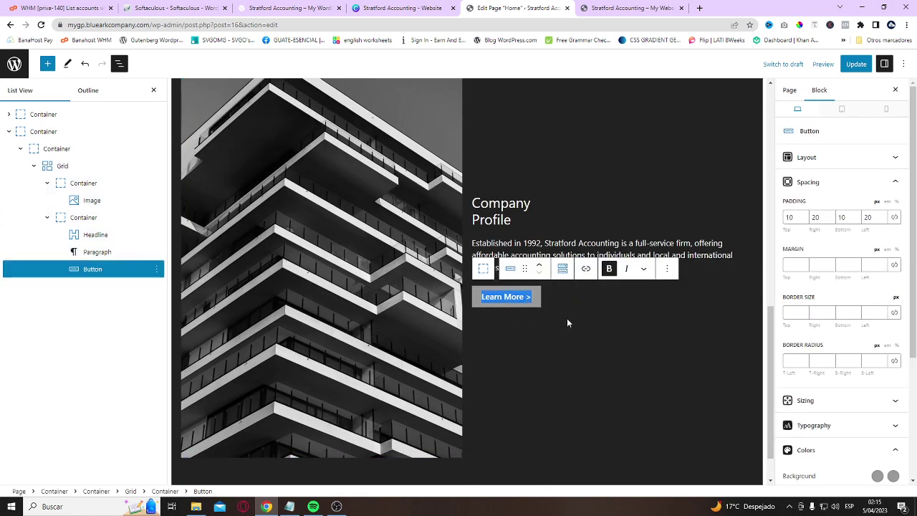
left_click(586, 268)
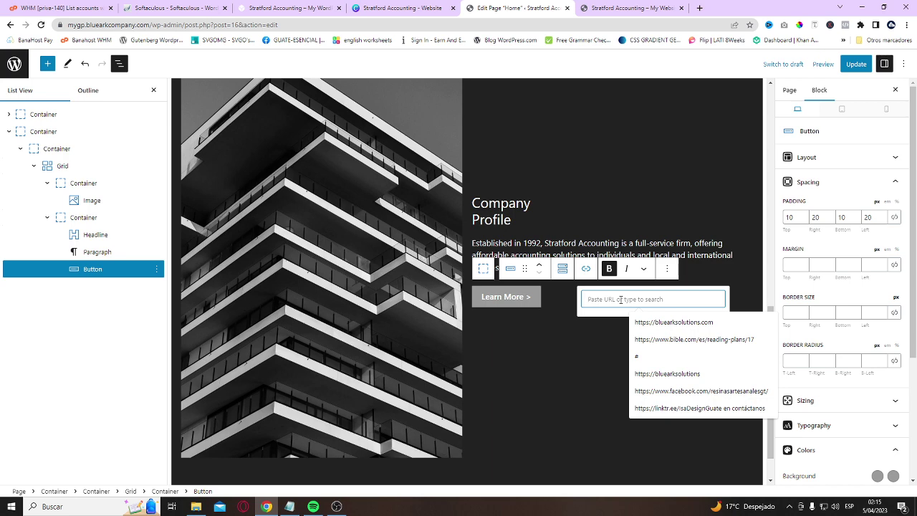
type("#")
key("Return")
left_click(523, 344)
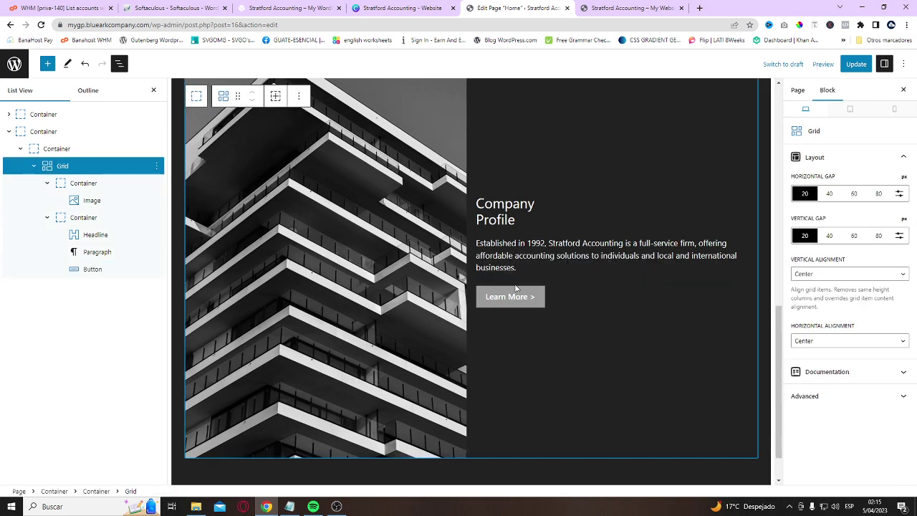
Step: Collapse the Company Profile section in the block list and insert a new GenerateBlocks Container below it
scroll(549, 365, "down", 1)
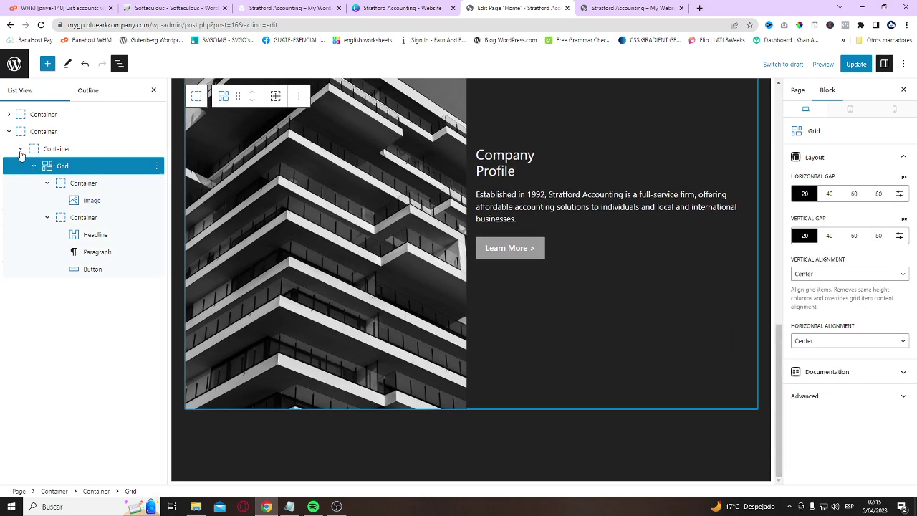
left_click(8, 131)
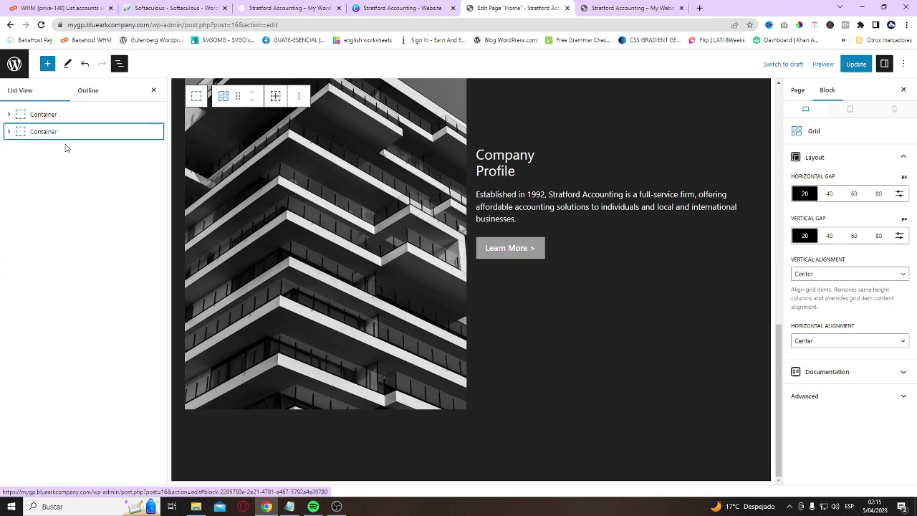
left_click(45, 133)
scroll(545, 380, "down", 1)
left_click(601, 435)
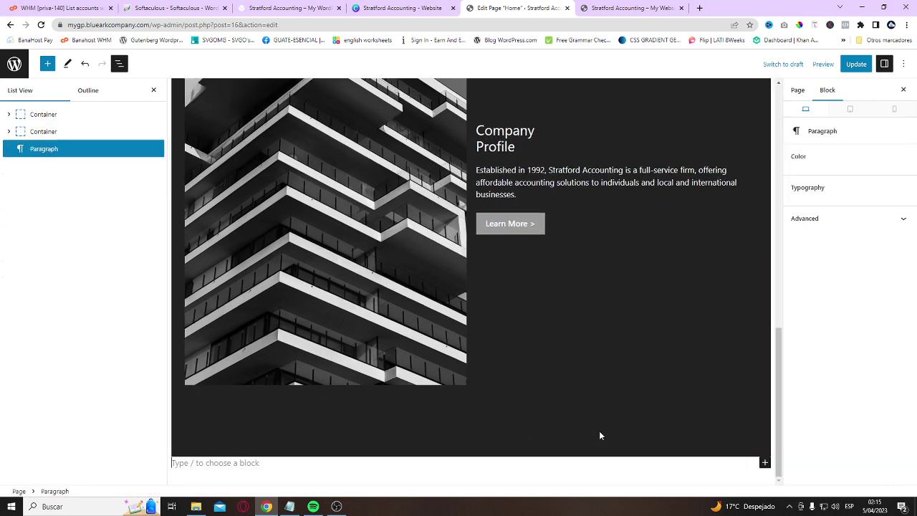
type("/")
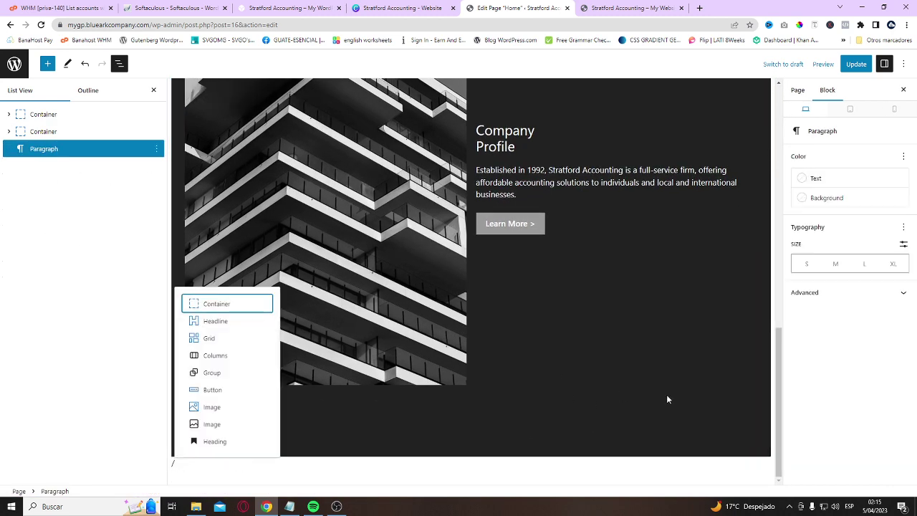
type("CONTA")
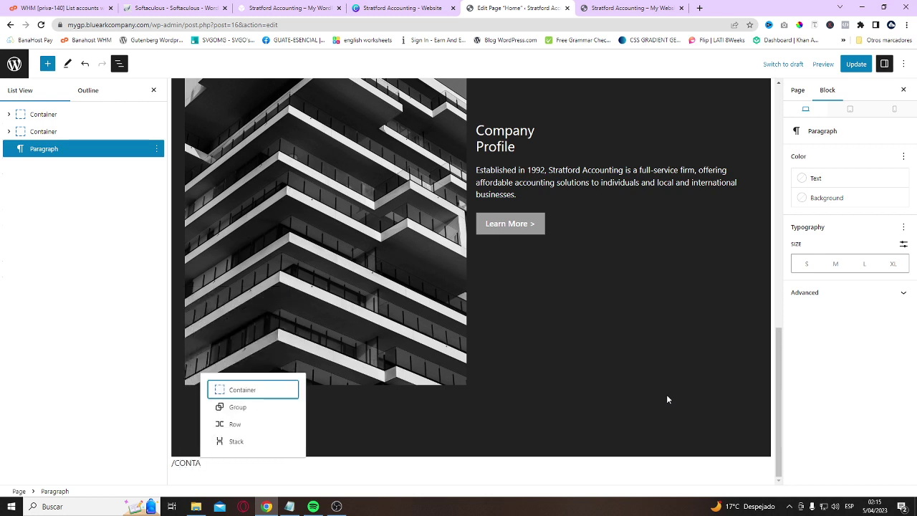
key("Return")
Step: Set the new container's desktop padding to 150 px top and bottom and 20 px right and left
left_click(837, 182)
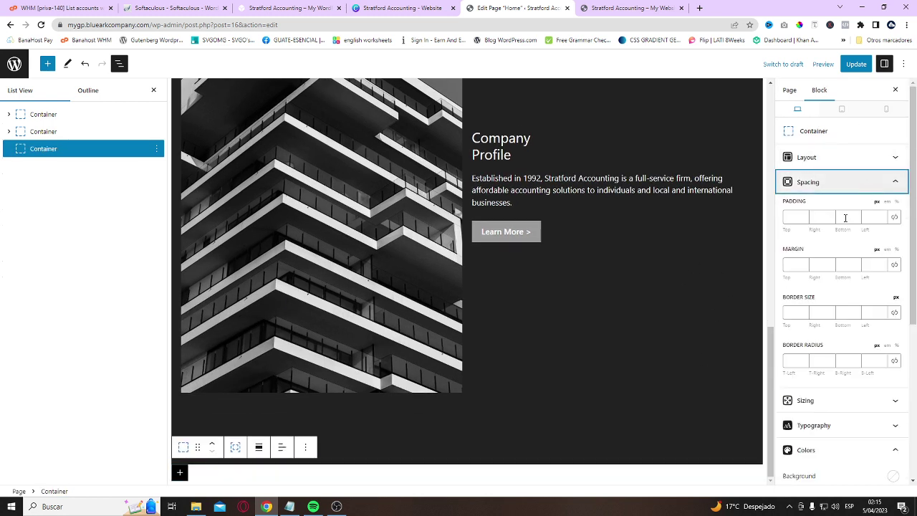
scroll(846, 218, "down", 2)
scroll(845, 218, "up", 2)
left_click(795, 217)
type("1")
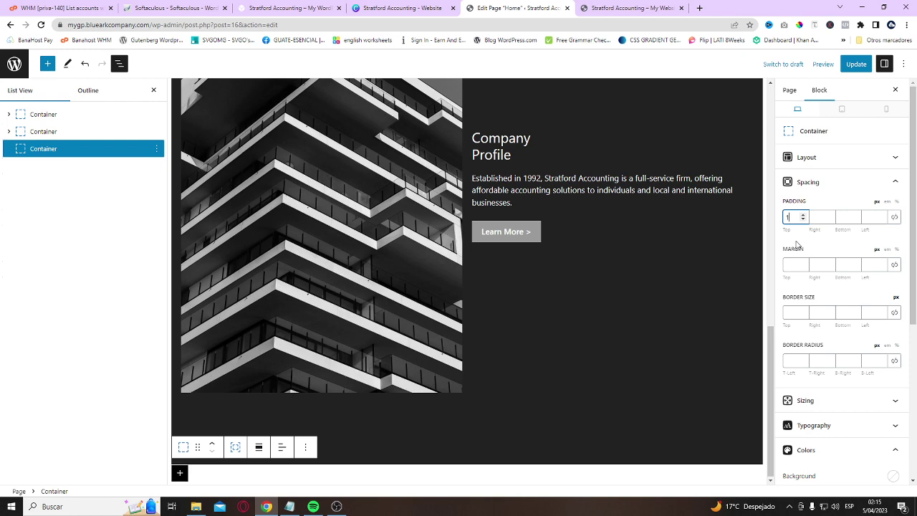
type("50")
key("Tab")
type("20")
key("Tab")
type("150")
key("Tab")
type("20")
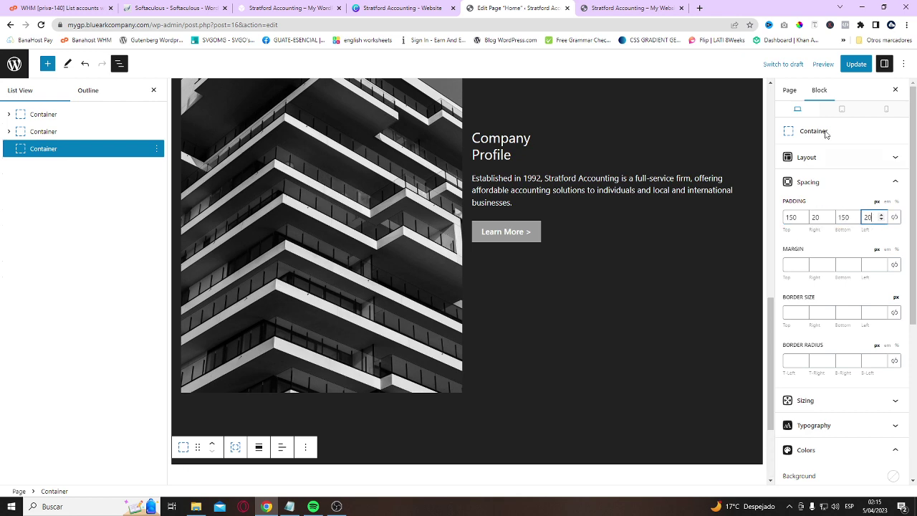
Step: Set the new container's tablet padding to 100 px top and bottom, check the mobile view and return to the desktop view
left_click(842, 109)
left_click(796, 217)
type("1")
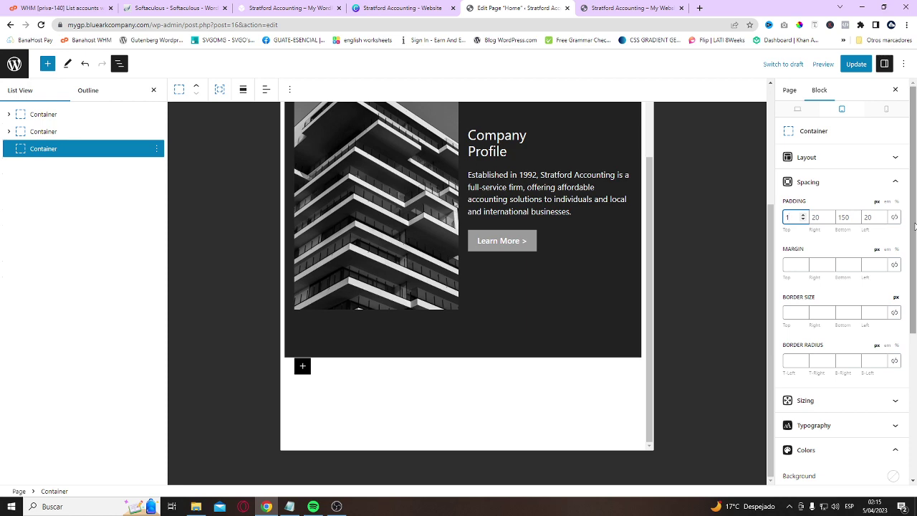
type("00")
key("Tab")
key("Tab")
type("100")
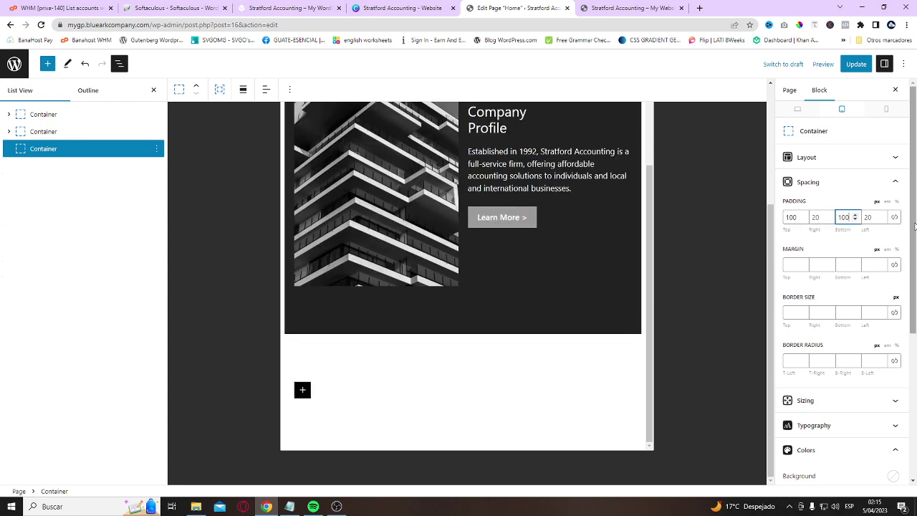
left_click(887, 109)
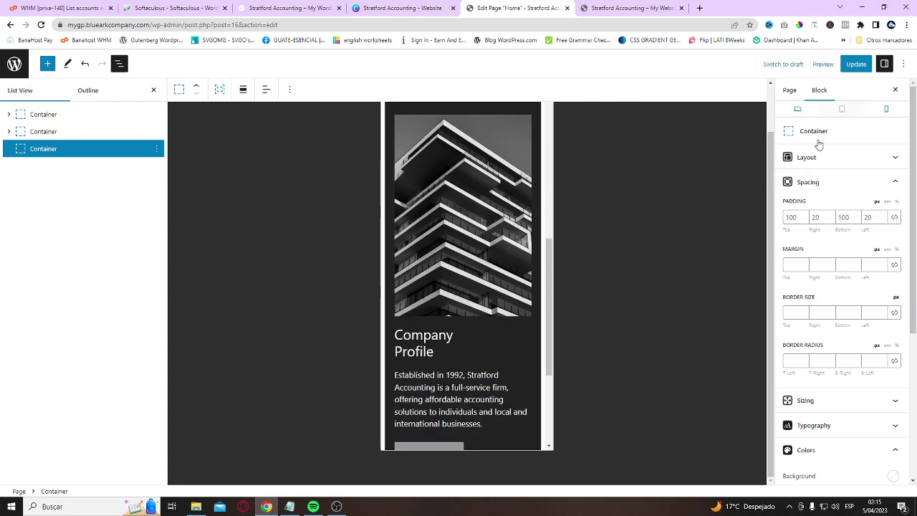
left_click(798, 108)
Step: Check the Our Services layout in Canva, return to the WordPress editor and add an inner container to the new section
scroll(528, 313, "down", 10)
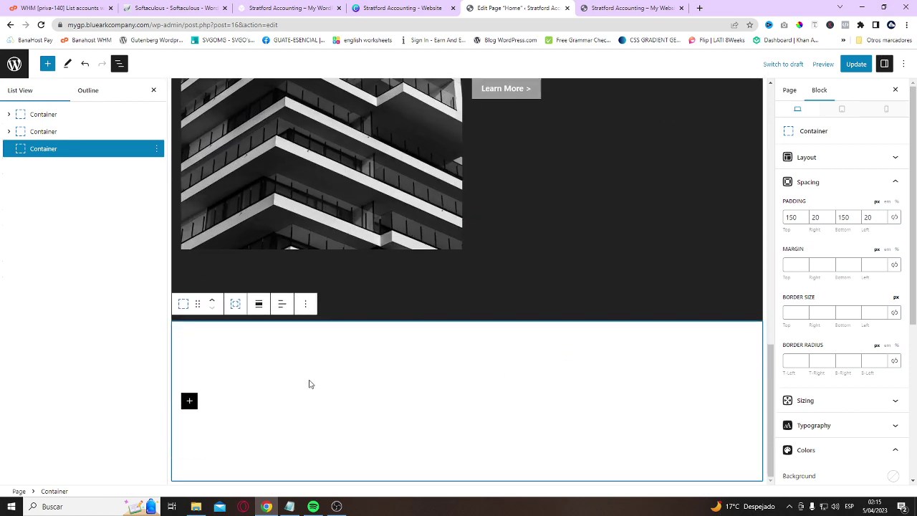
left_click(393, 8)
scroll(454, 298, "down", 5)
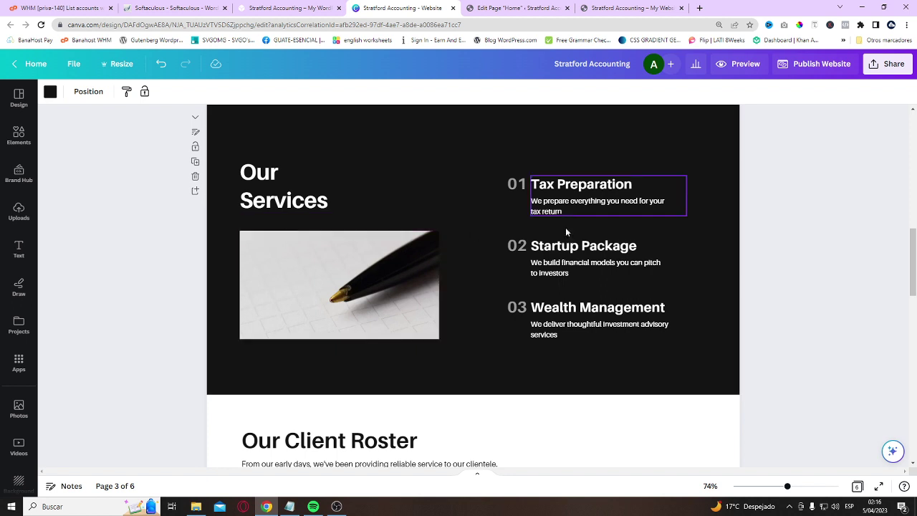
left_click(510, 8)
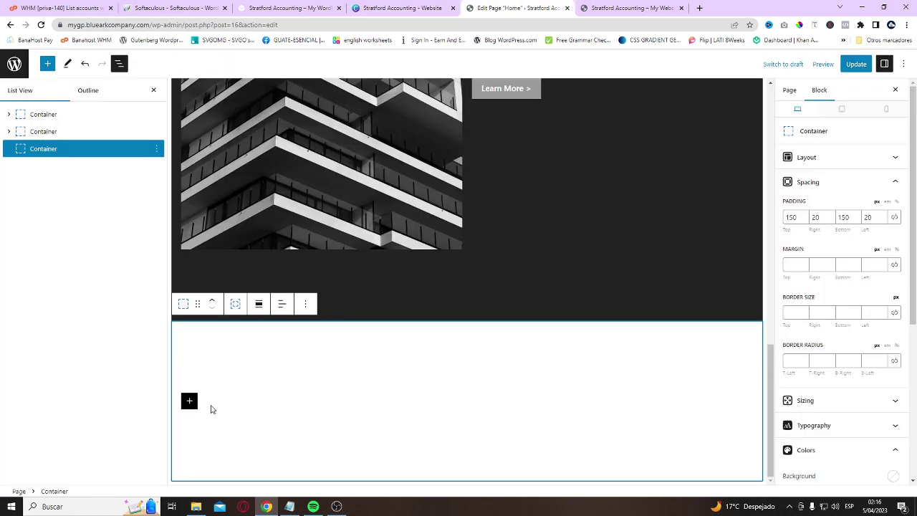
left_click(189, 400)
left_click(216, 372)
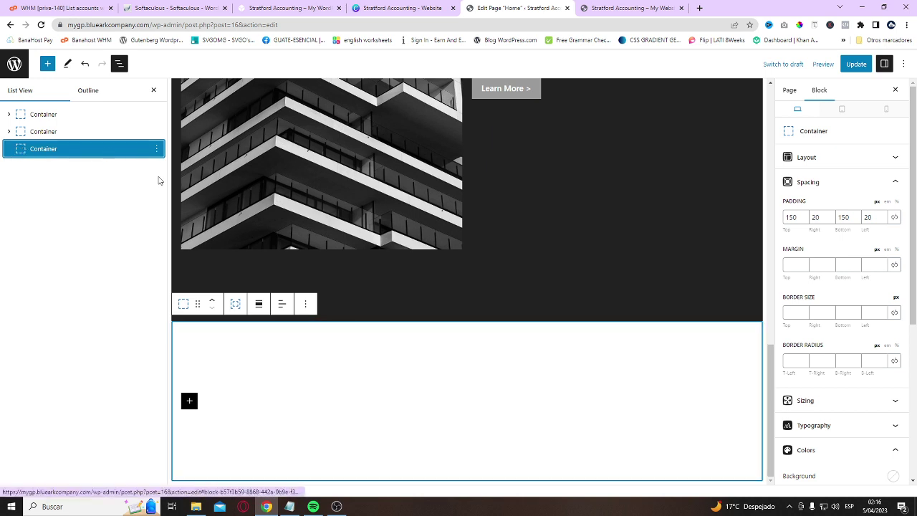
left_click(235, 304)
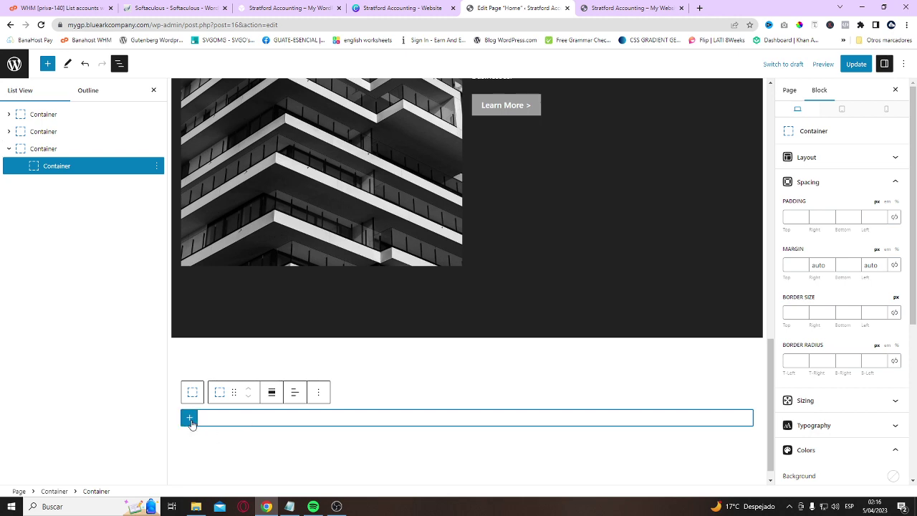
left_click(221, 427)
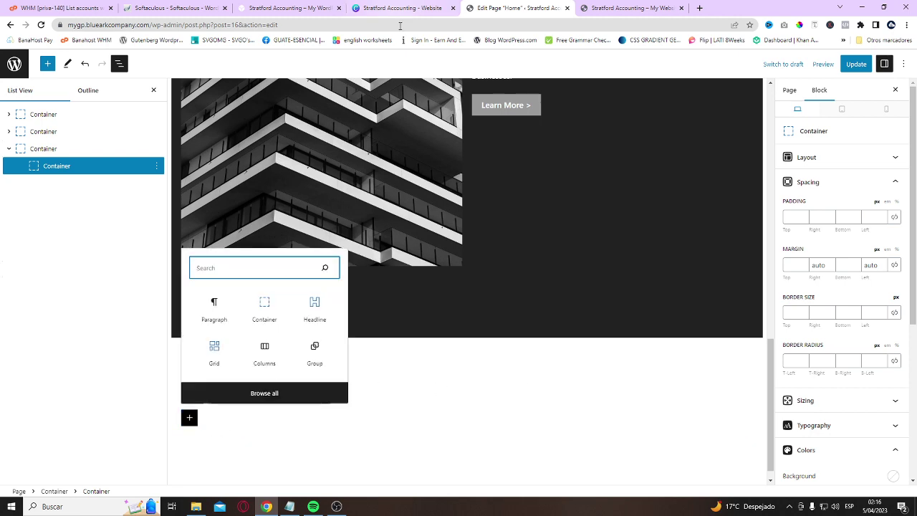
left_click(401, 8)
left_click(516, 7)
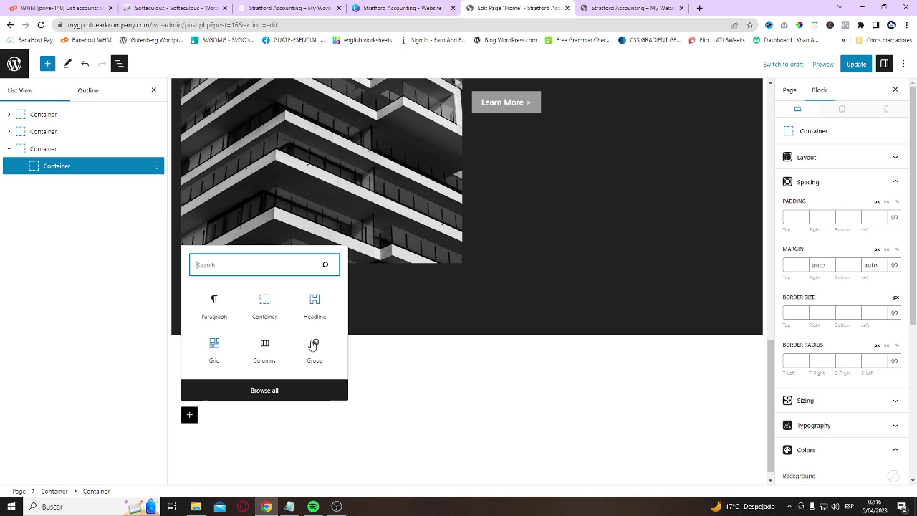
key("Escape")
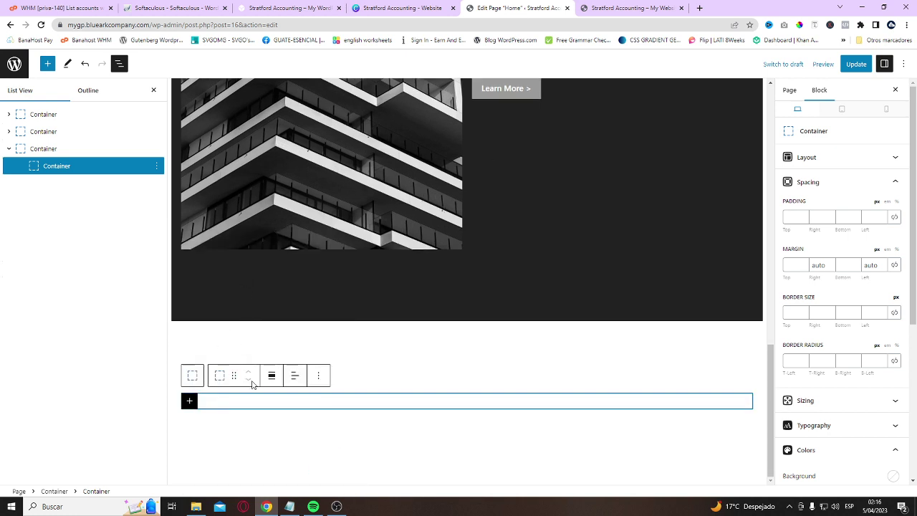
Step: Insert a Grid block with two equal columns inside the new section's inner container
left_click(190, 402)
left_click(197, 408)
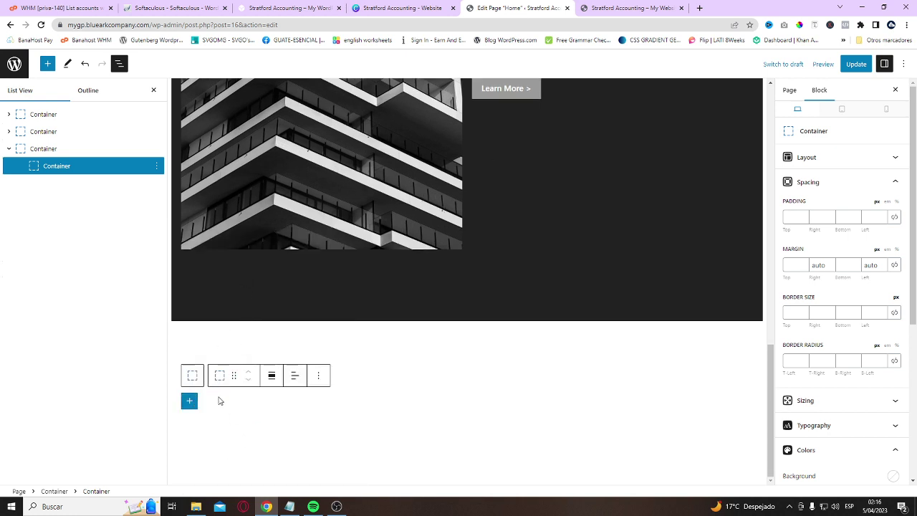
left_click(190, 401)
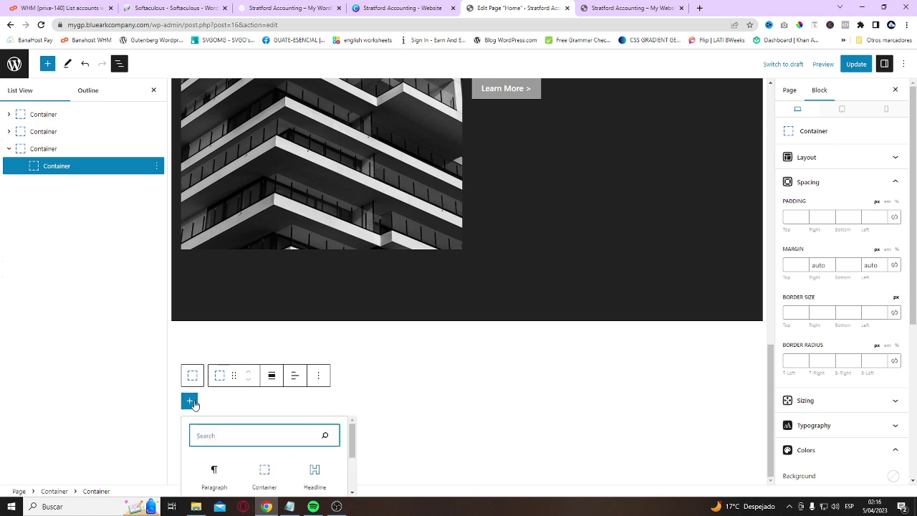
type("grid")
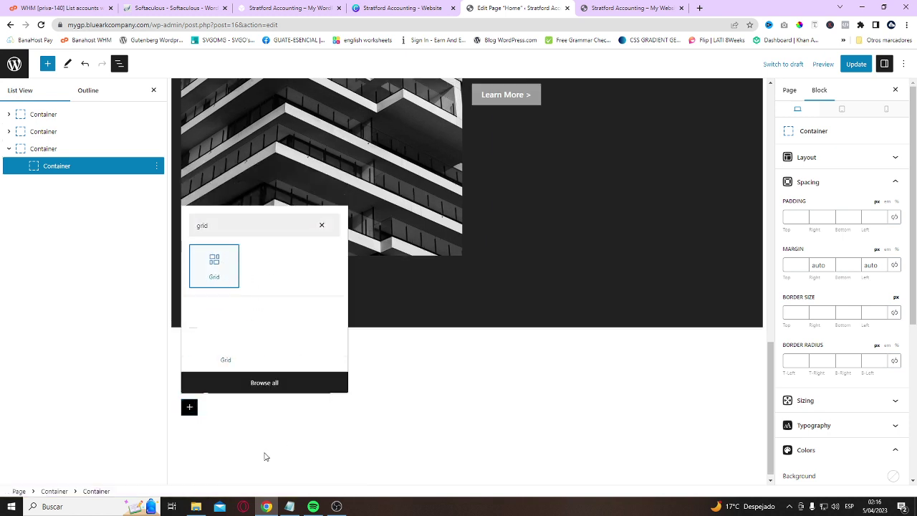
key("Return")
scroll(437, 347, "up", 2)
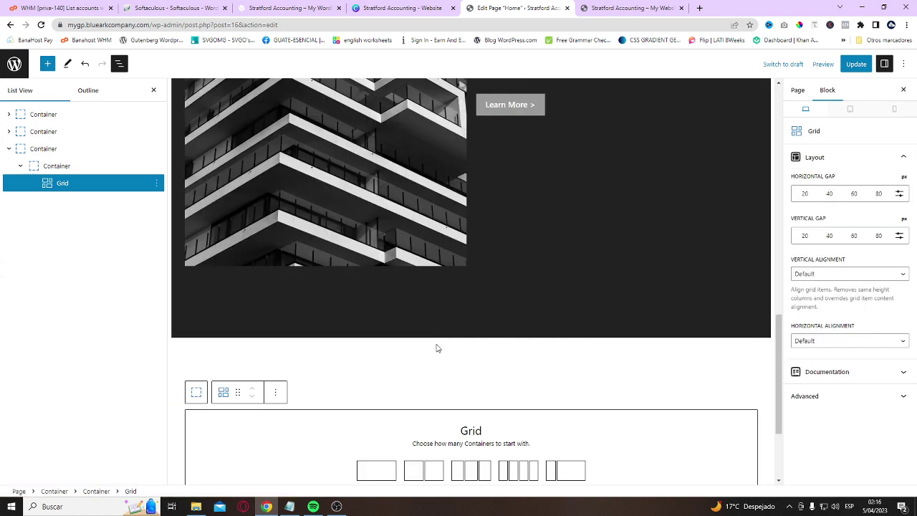
scroll(412, 428, "down", 2)
left_click(444, 386)
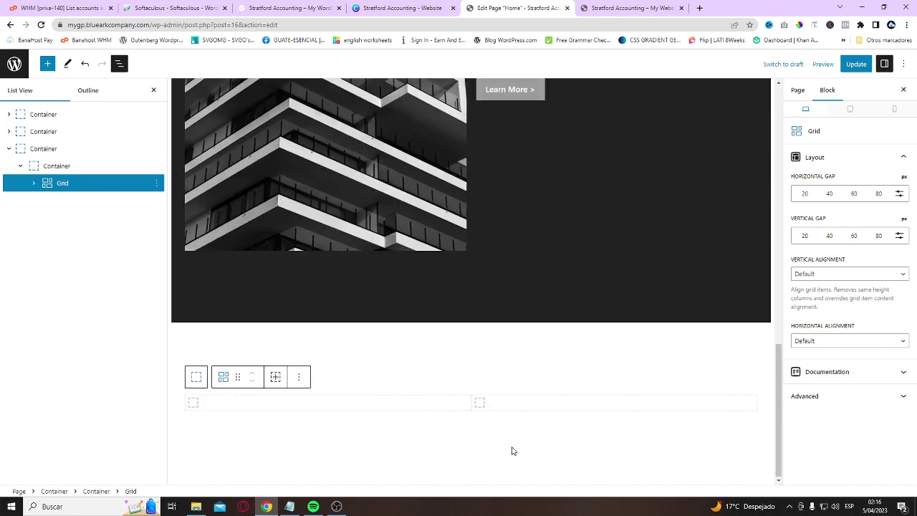
Step: Set the tablet grid item width of both Company Profile columns, image and text, to 100%
scroll(531, 441, "up", 2)
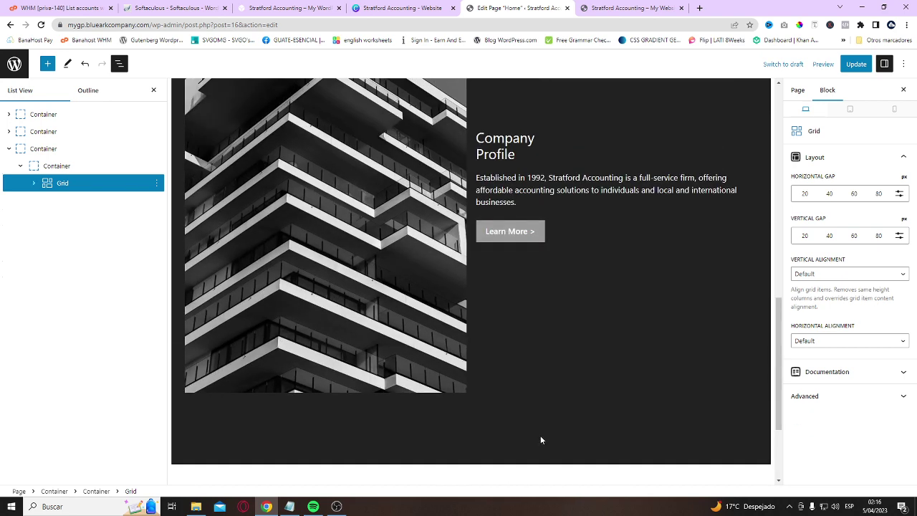
left_click(9, 131)
left_click(62, 165)
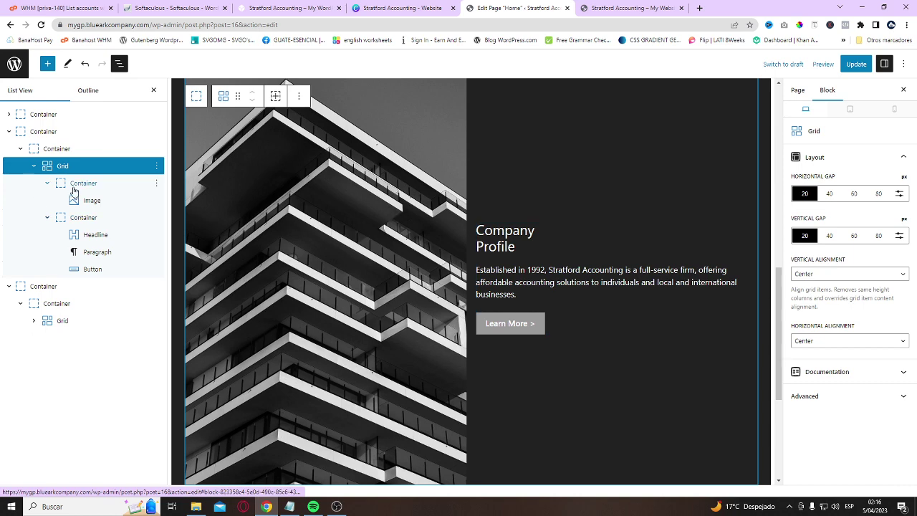
left_click(79, 184)
left_click(844, 109)
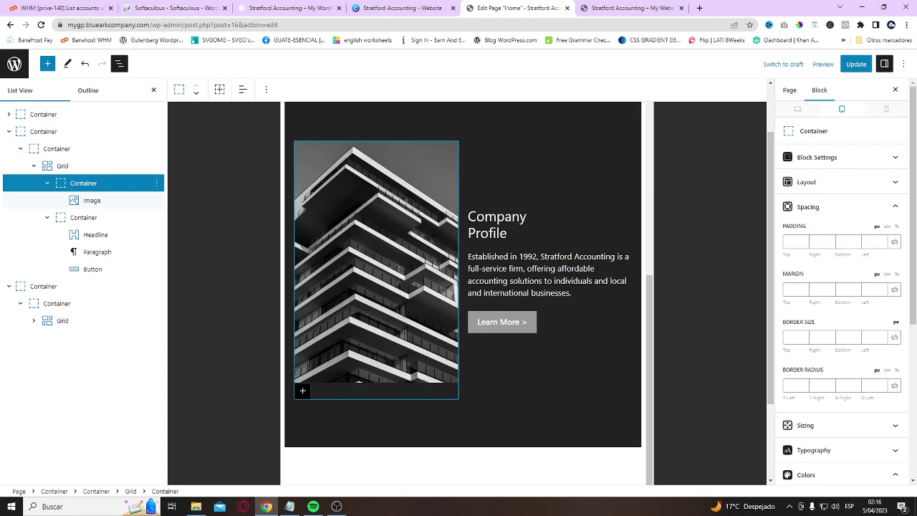
left_click(824, 157)
left_click(890, 190)
scroll(495, 258, "down", 5)
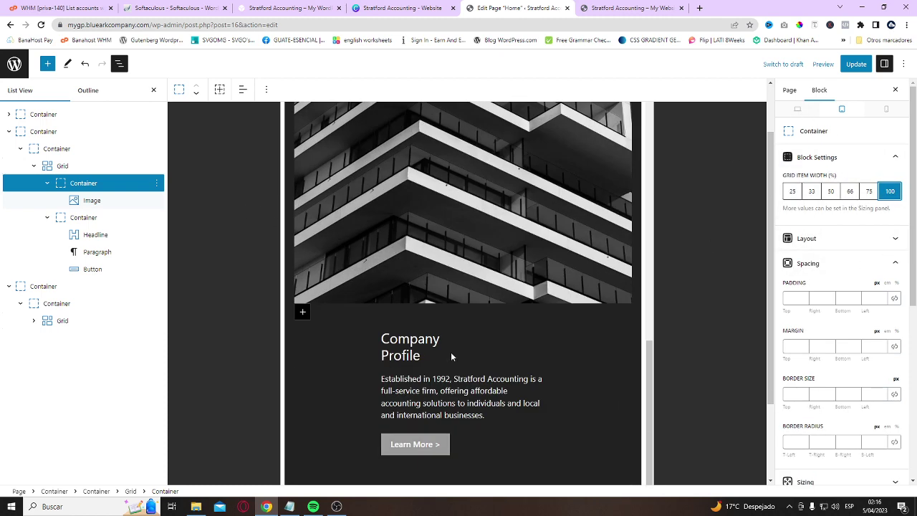
left_click(85, 217)
left_click(890, 191)
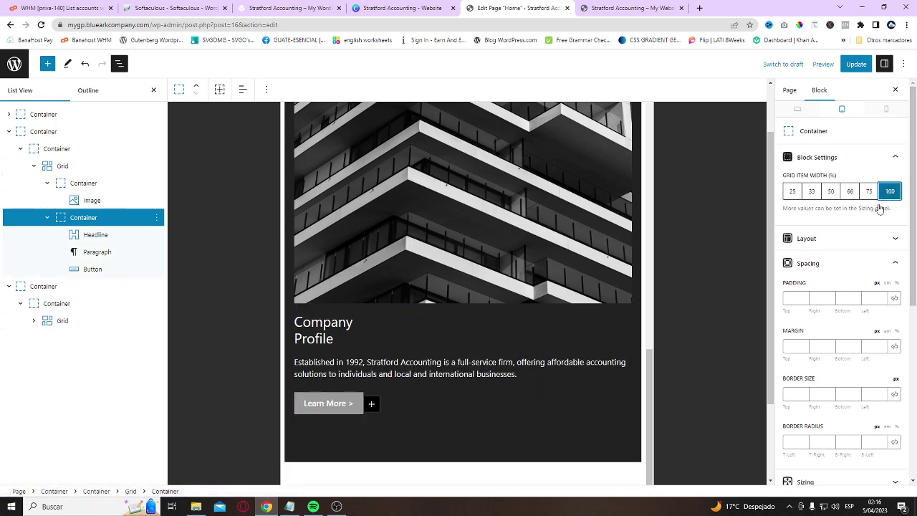
Step: Select the building image in Company Profile and open its block settings for the desktop view
scroll(528, 350, "up", 5)
scroll(528, 349, "up", 4)
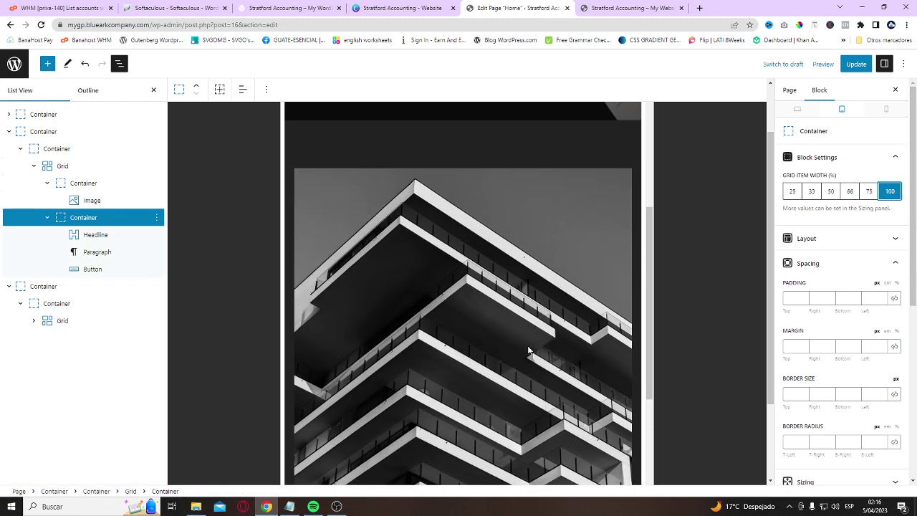
left_click(616, 319)
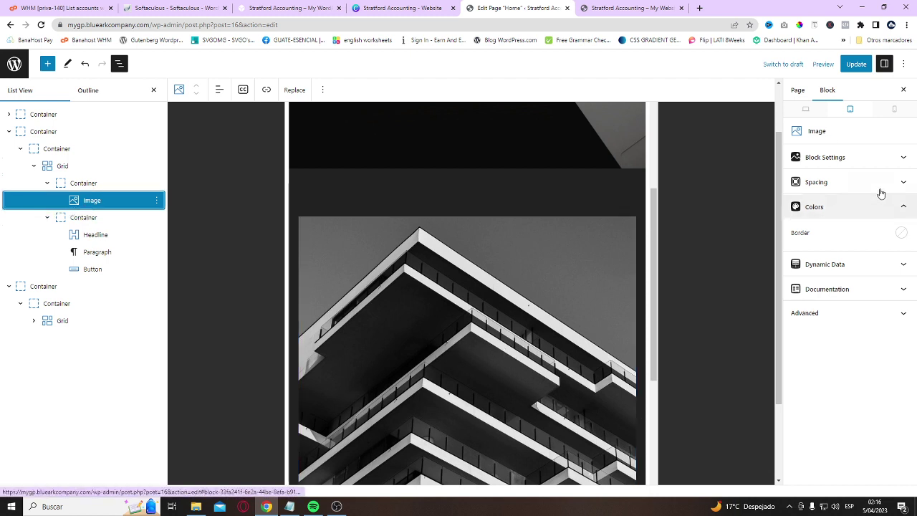
left_click(881, 158)
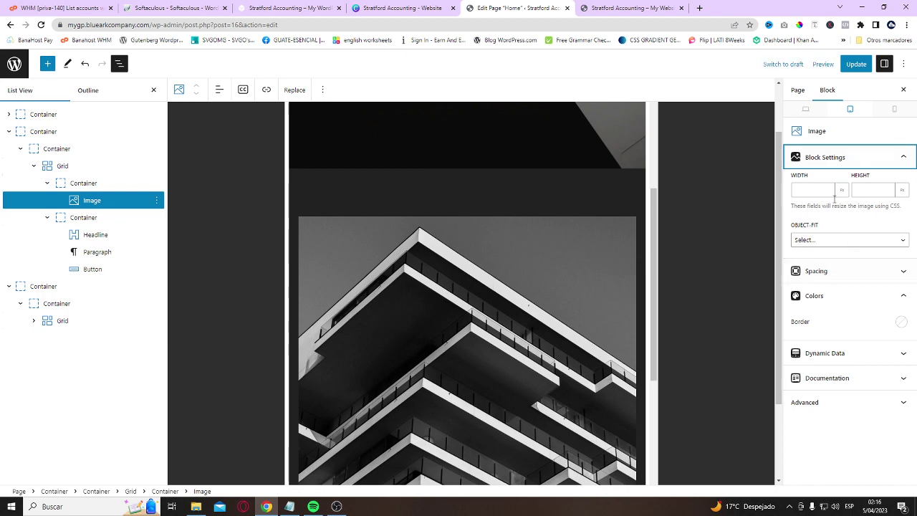
left_click(805, 109)
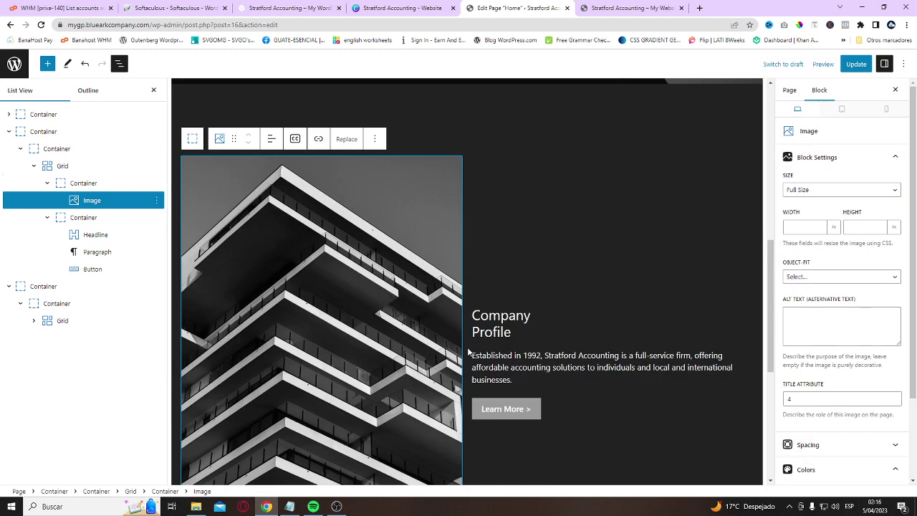
scroll(723, 315, "down", 2)
Step: Try the Large and Medium size presets on the building image and return it to Full Size
left_click(838, 189)
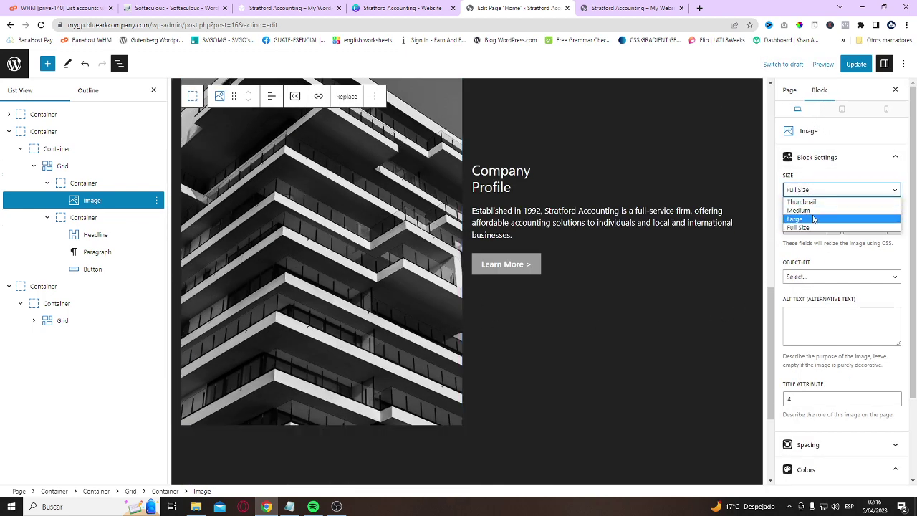
left_click(831, 217)
left_click(822, 191)
left_click(817, 208)
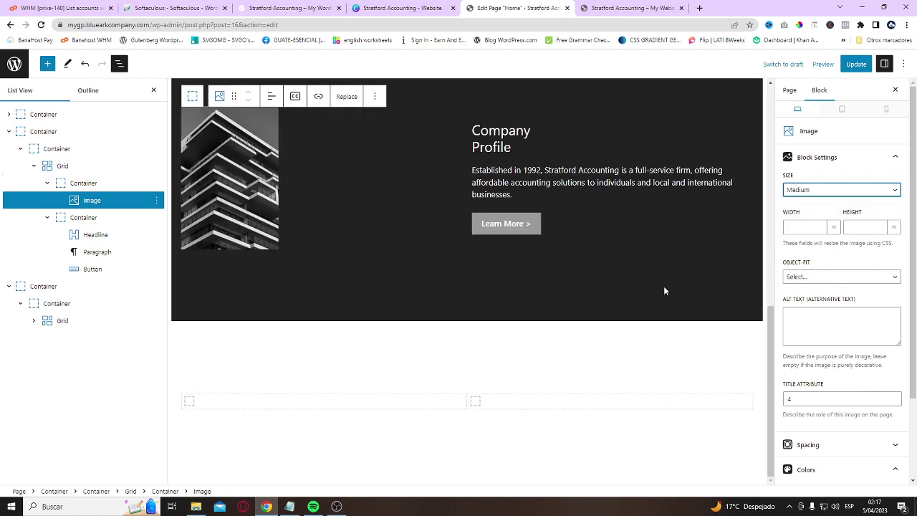
scroll(645, 276, "up", 2)
left_click(821, 191)
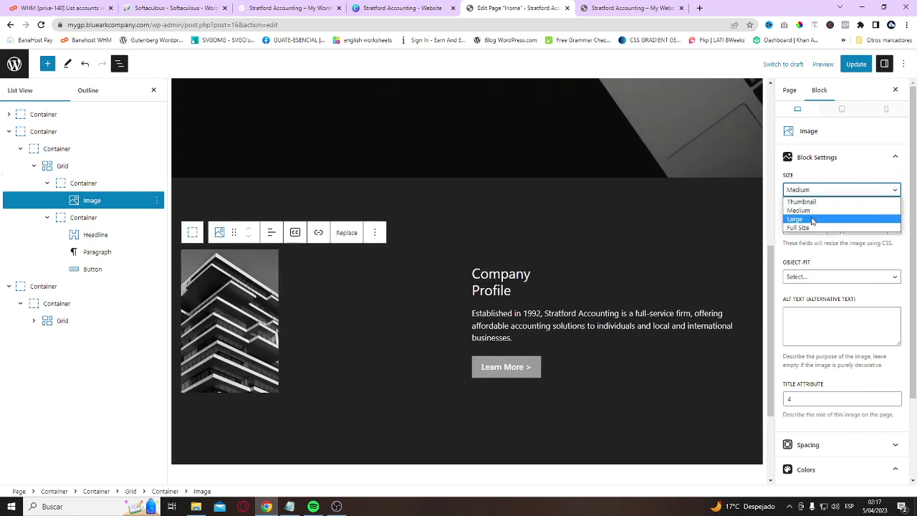
left_click(813, 217)
left_click(816, 191)
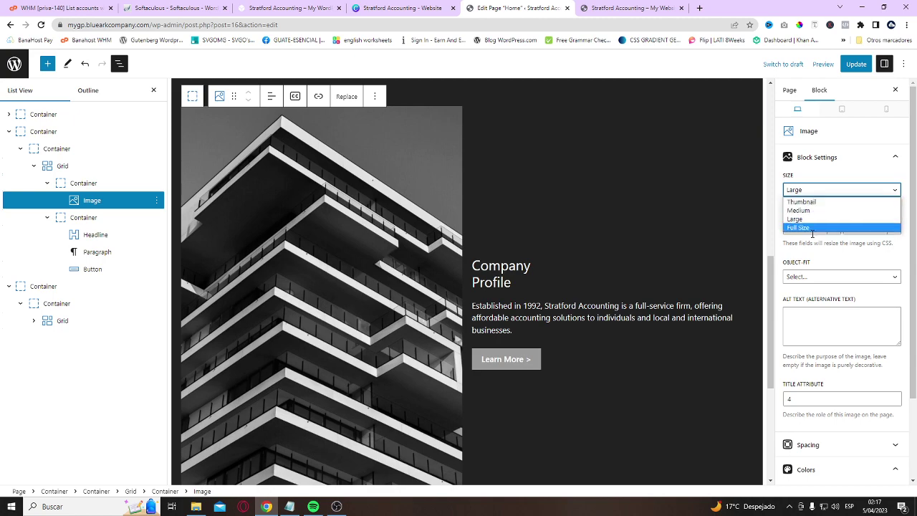
left_click(810, 228)
Step: Try a width of 500 px for the building image, settle on 450 px and update the page
left_click(805, 227)
type("500")
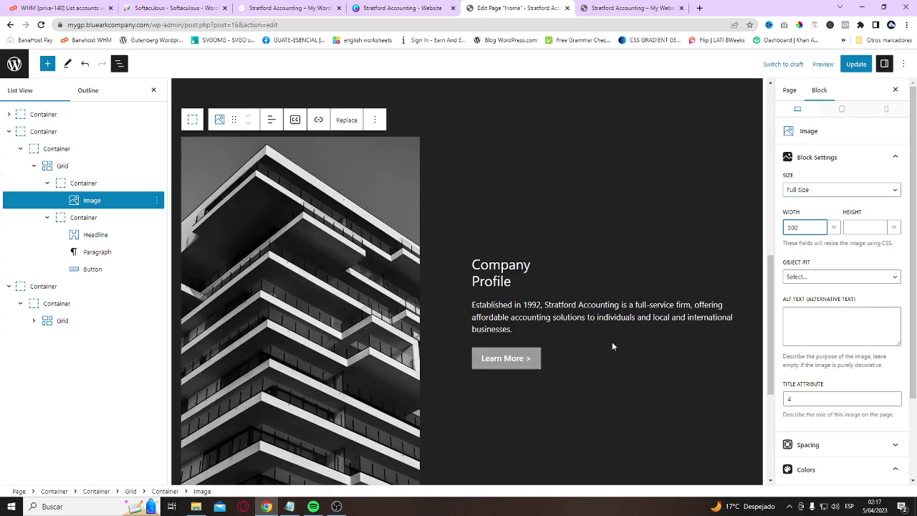
type("450")
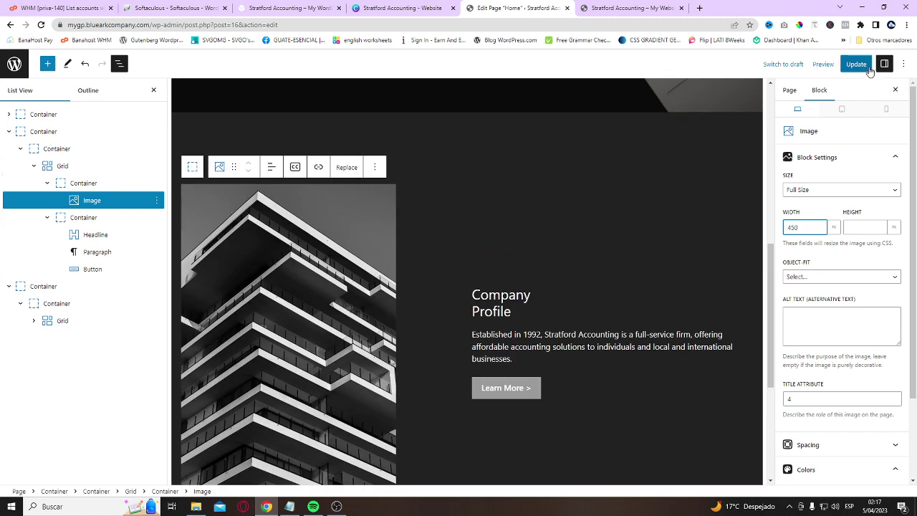
left_click(867, 67)
Step: Collapse the Company Profile section in the block list and expand the new section's grid to its two containers
scroll(523, 286, "down", 4)
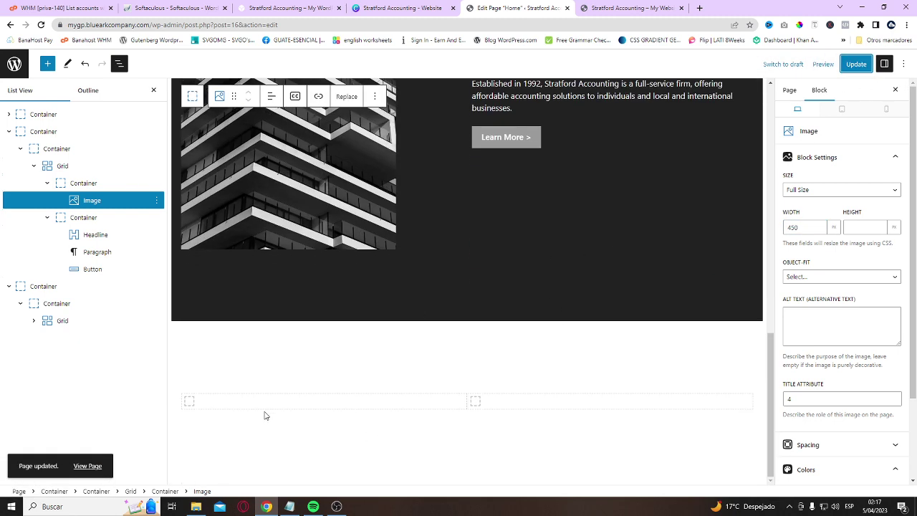
left_click(9, 132)
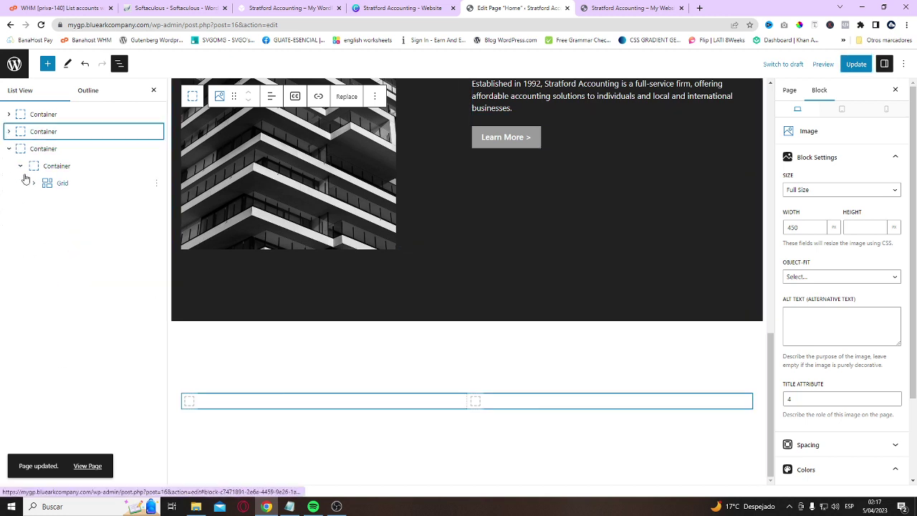
left_click(32, 148)
left_click(50, 165)
left_click(50, 183)
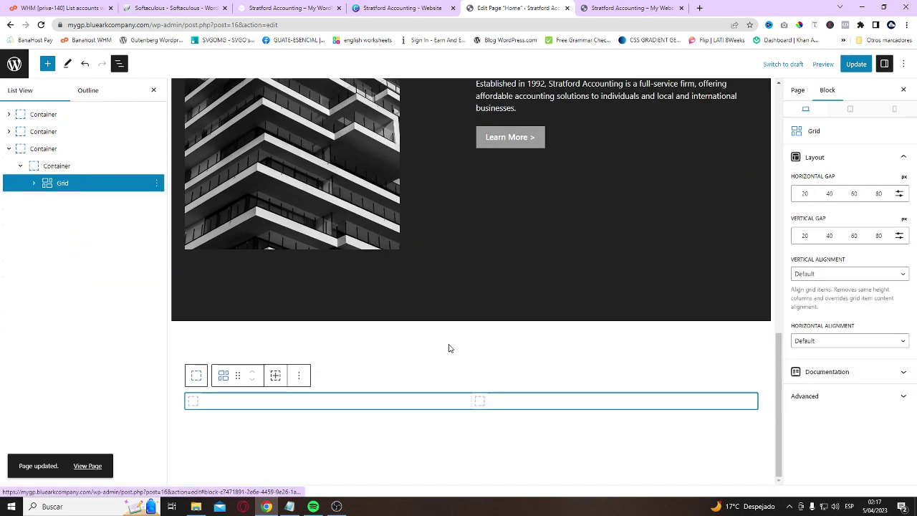
left_click(33, 183)
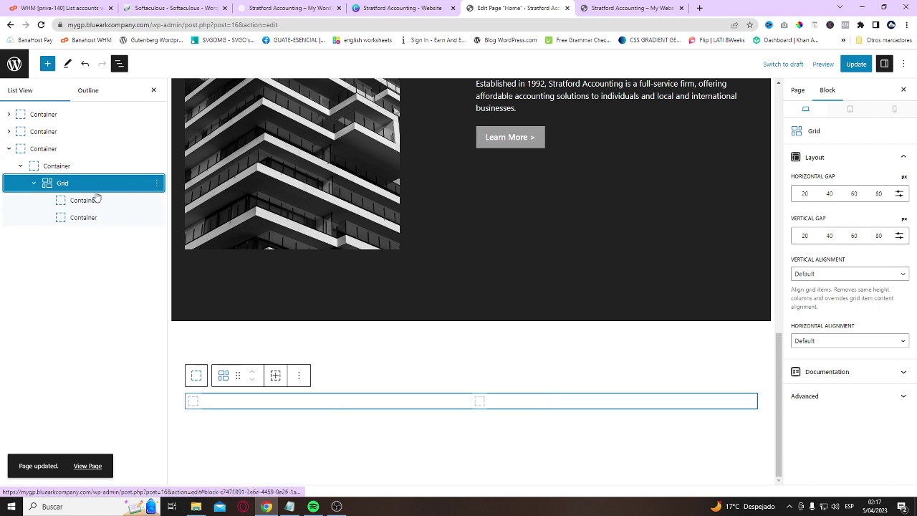
left_click(96, 200)
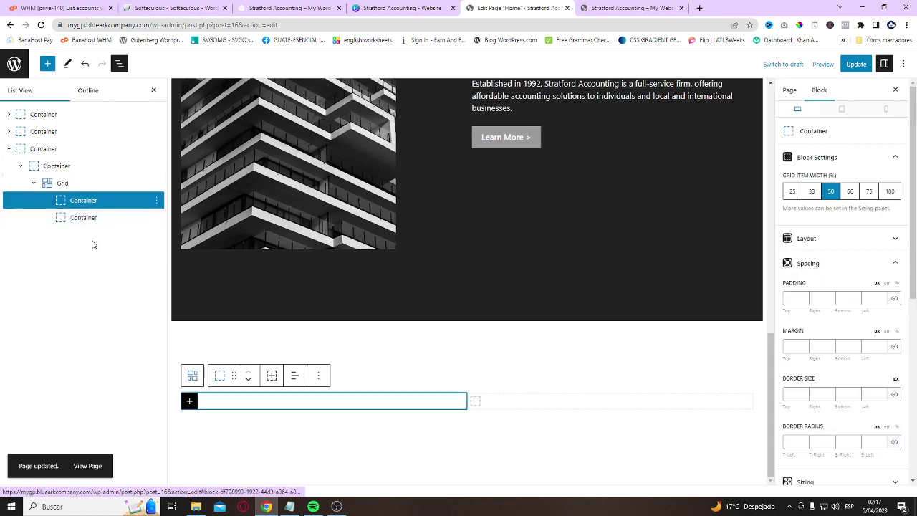
Step: Set the new grid's horizontal and vertical gaps to 20 px and both its vertical and horizontal alignment to Center
left_click(86, 185)
left_click(804, 193)
left_click(806, 237)
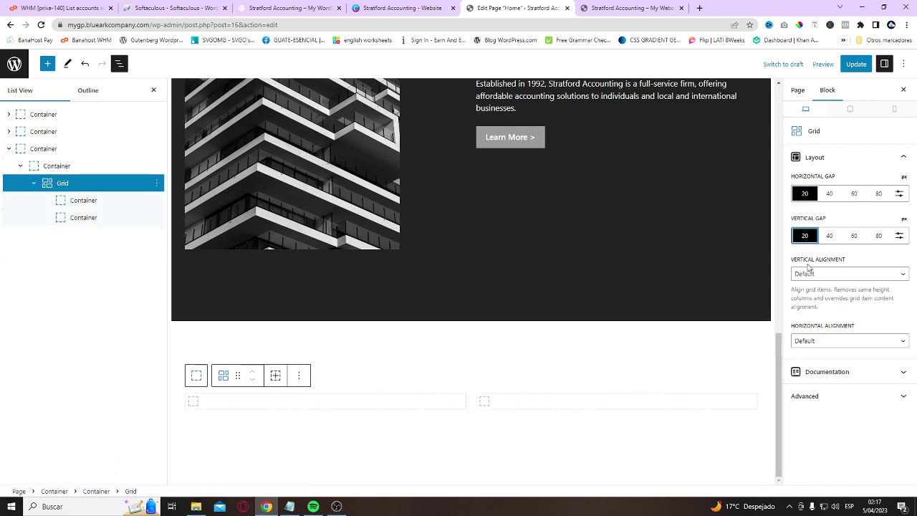
left_click(821, 276)
left_click(817, 301)
left_click(817, 341)
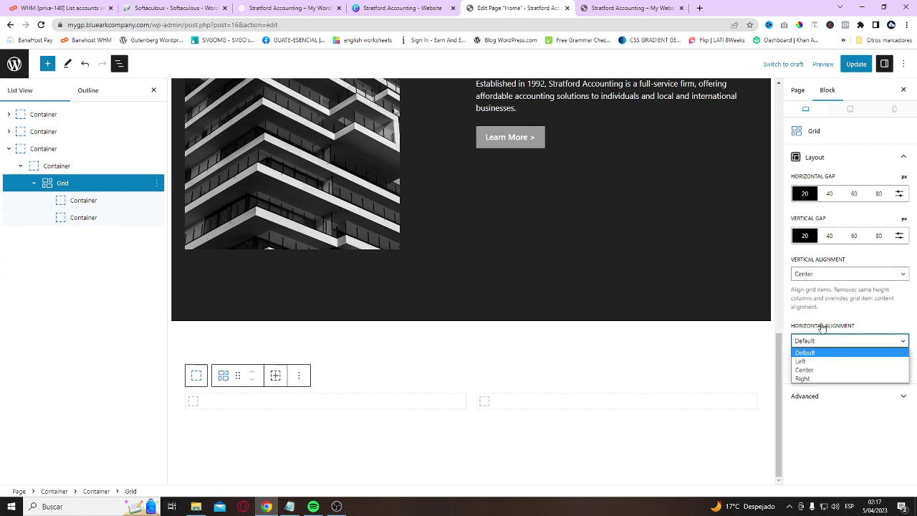
left_click(811, 370)
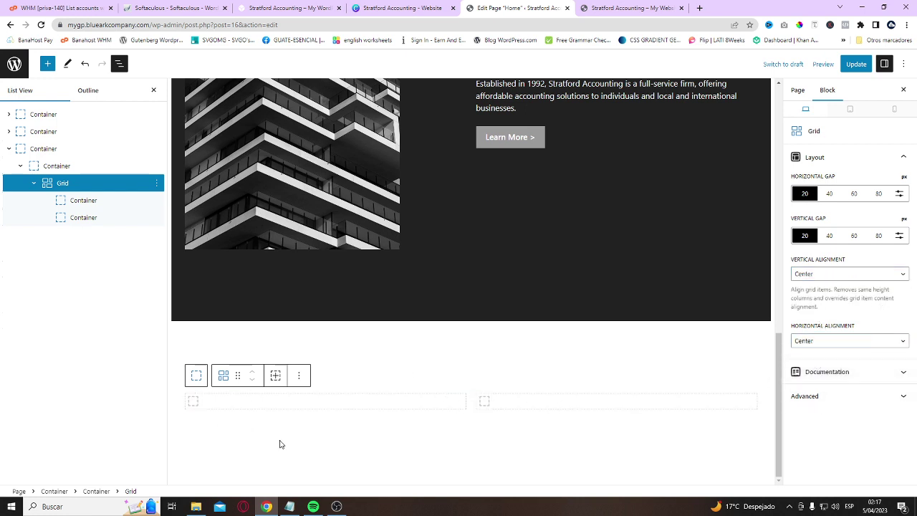
Step: Check the Our Services heading in Canva, return to the WordPress editor and insert a Headline block in the new grid's first column
scroll(433, 334, "up", 12)
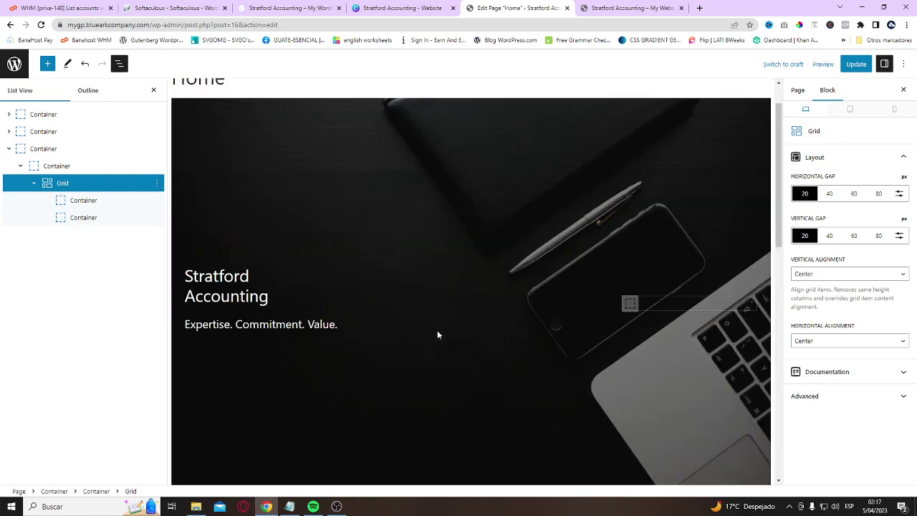
scroll(437, 335, "down", 8)
scroll(463, 393, "up", 2)
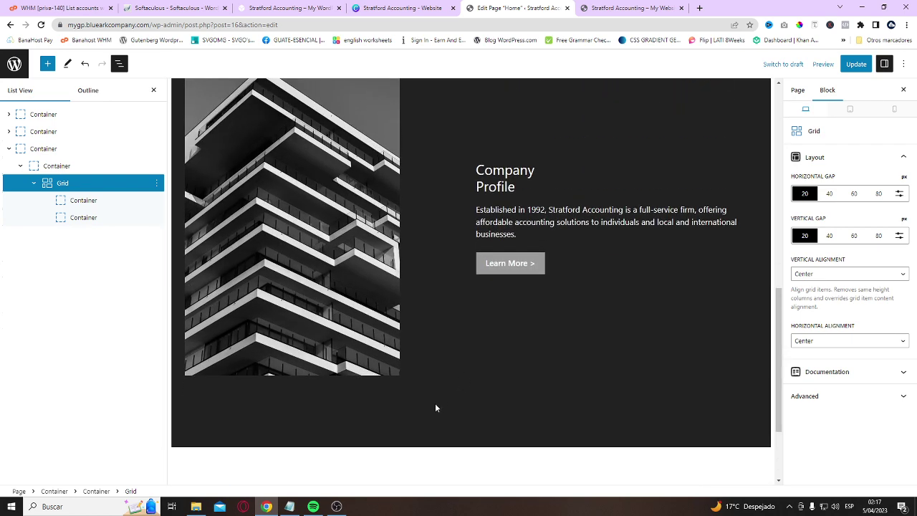
scroll(434, 408, "down", 2)
left_click(192, 402)
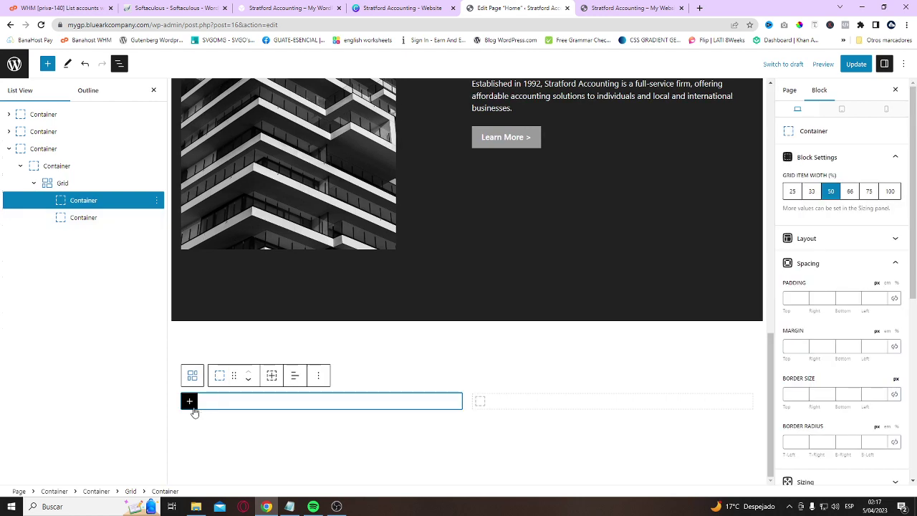
left_click(400, 8)
scroll(337, 179, "down", 1)
scroll(274, 208, "up", 1)
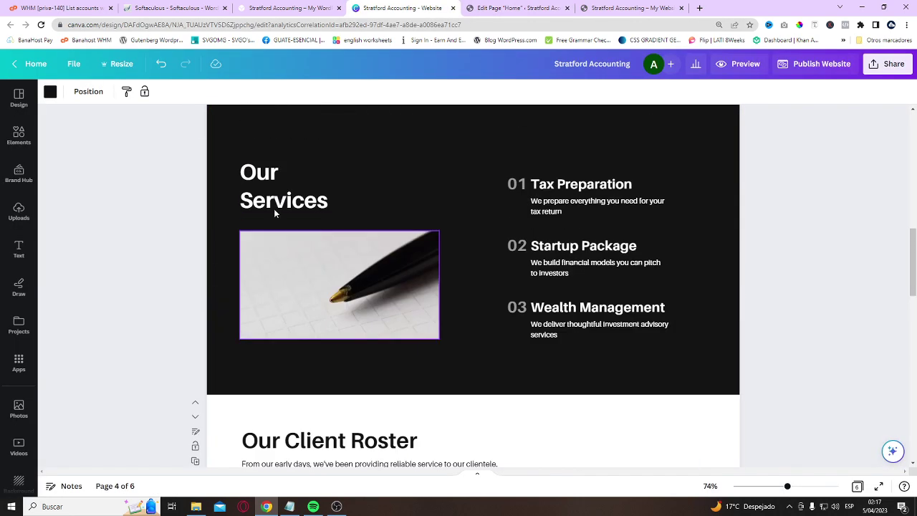
left_click(516, 8)
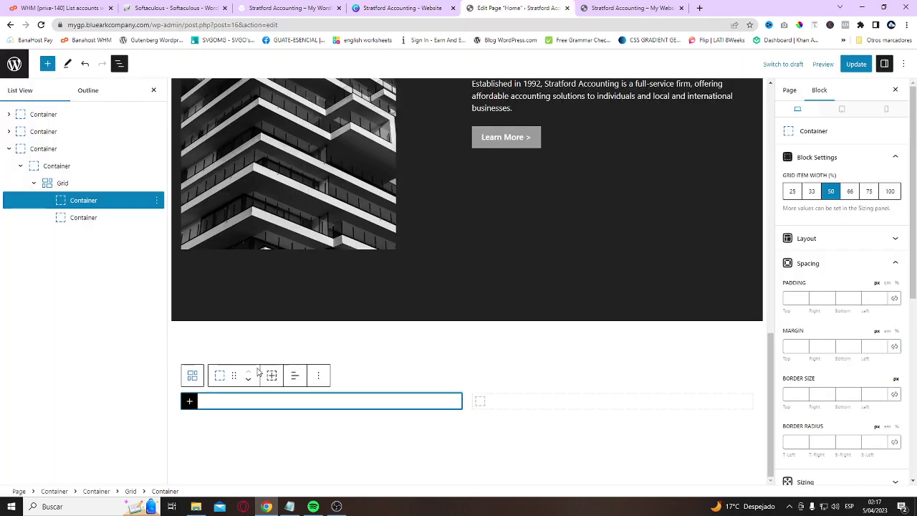
left_click(189, 401)
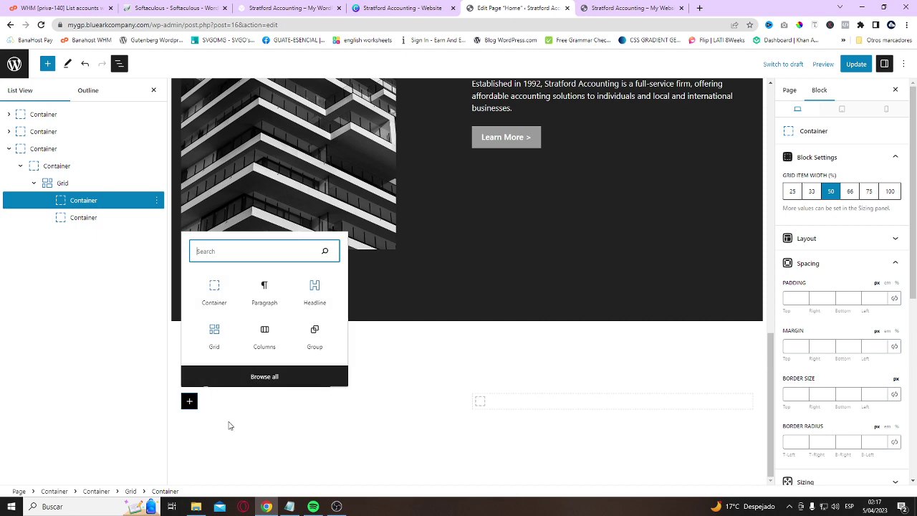
left_click(316, 296)
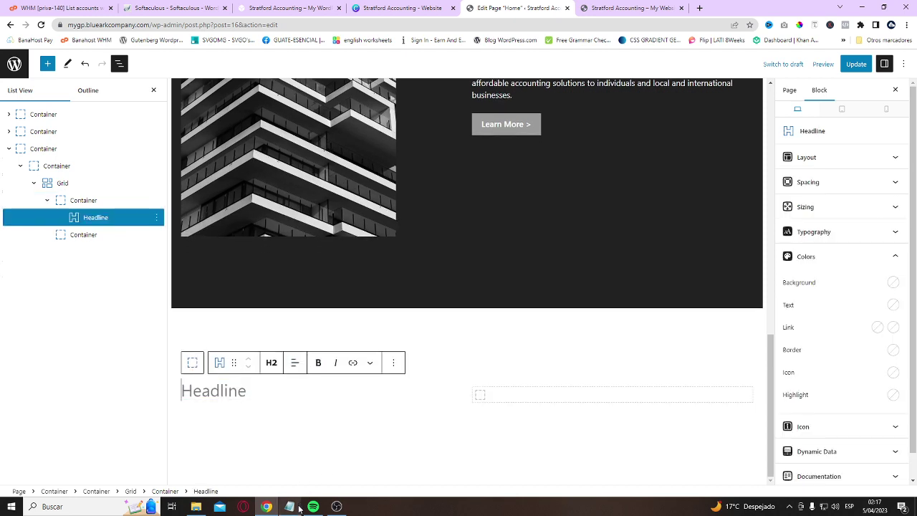
Step: Copy the "Our Services" title from the Notepad text and paste it into the headline block in the grid's first column
left_click(301, 509)
scroll(639, 232, "down", 2)
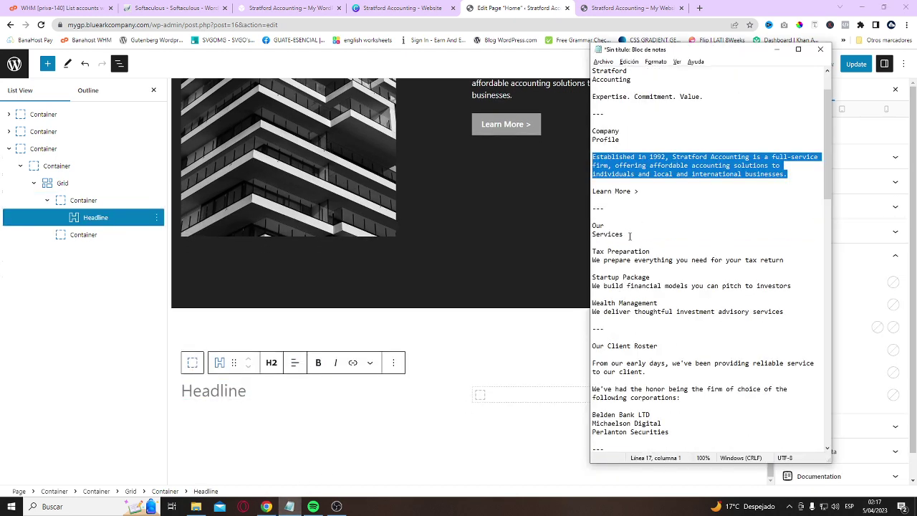
left_click_drag(630, 235, 591, 222)
key("ctrl+c")
left_click(182, 388)
key("ctrl+v")
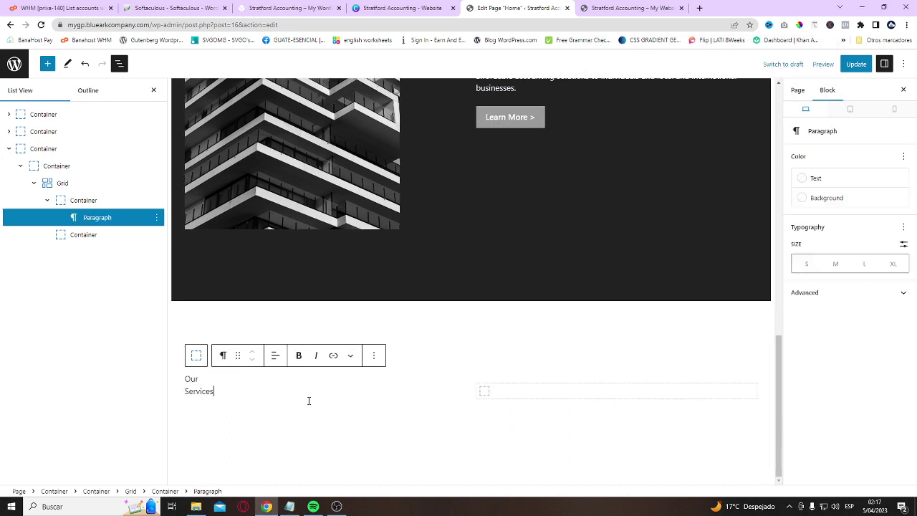
Step: Add a GenerateBlocks Image block below the Our Services text and fill it with the pen photo from the media library
key("Return")
type("/im")
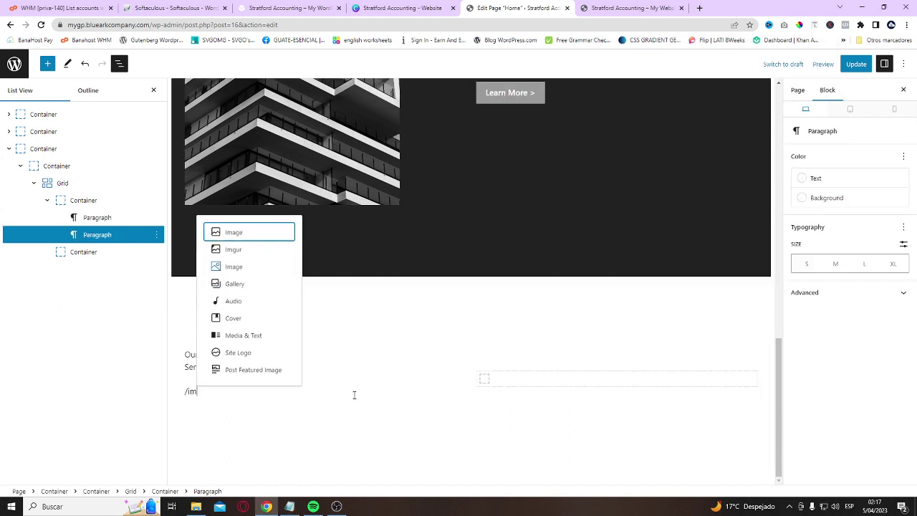
key("Return")
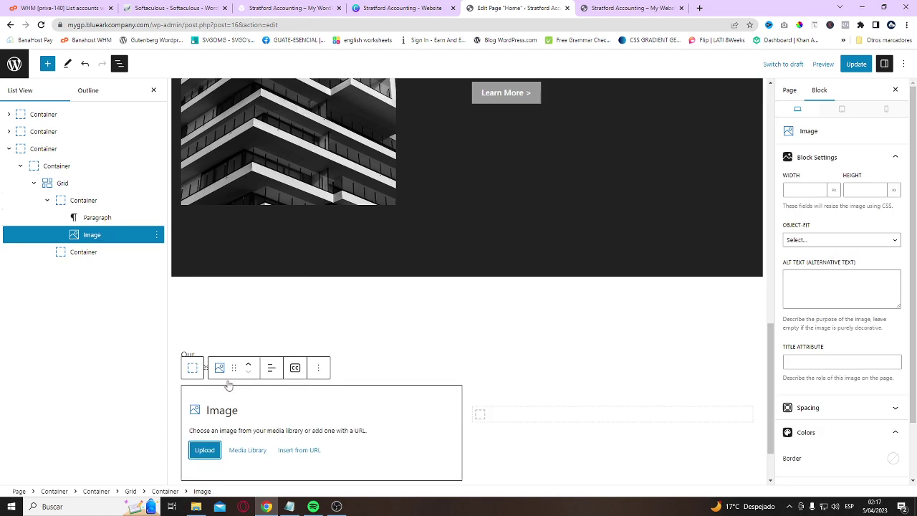
left_click(246, 449)
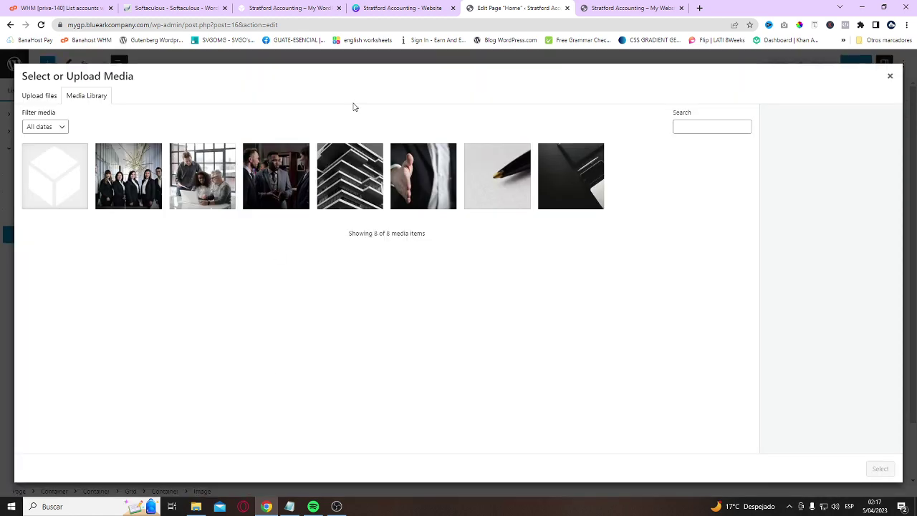
left_click(496, 177)
left_click(880, 469)
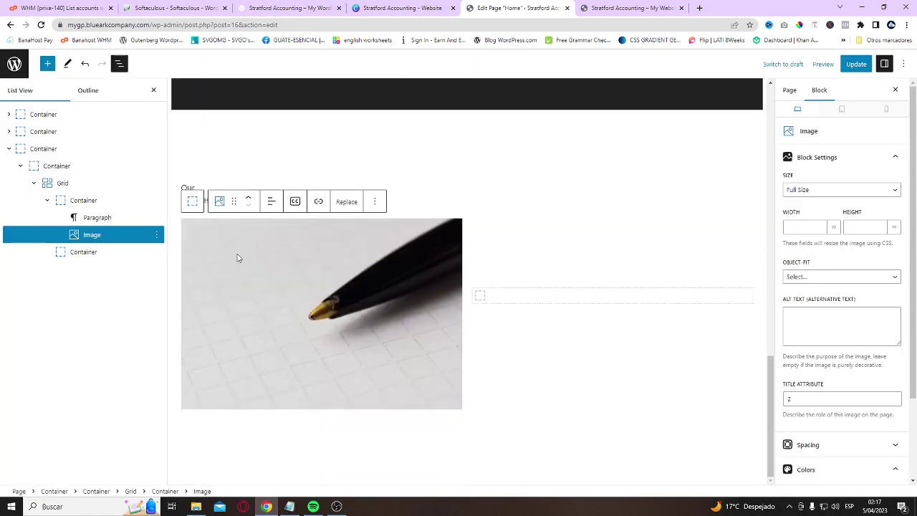
Step: Open the block inserter in the grid's empty second container and copy the "Tax Preparation" title from the Notepad text
left_click(561, 288)
left_click(480, 295)
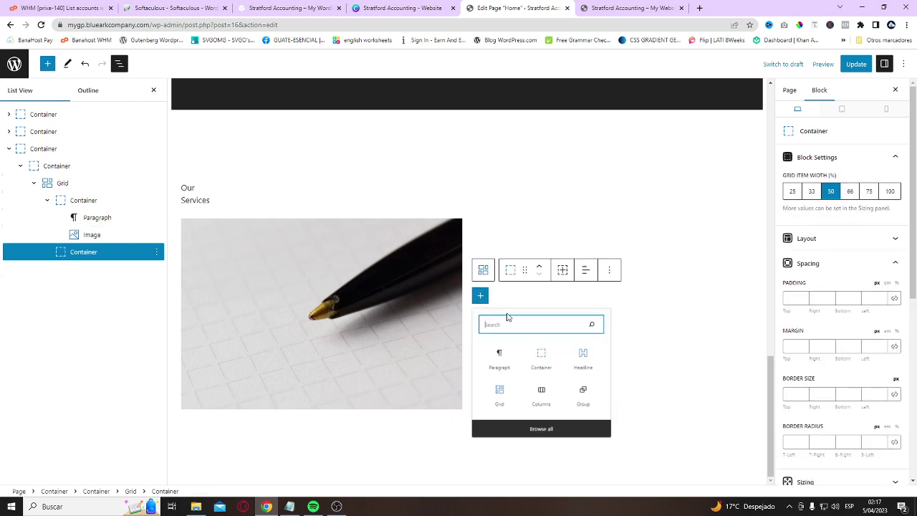
key("alt+Tab")
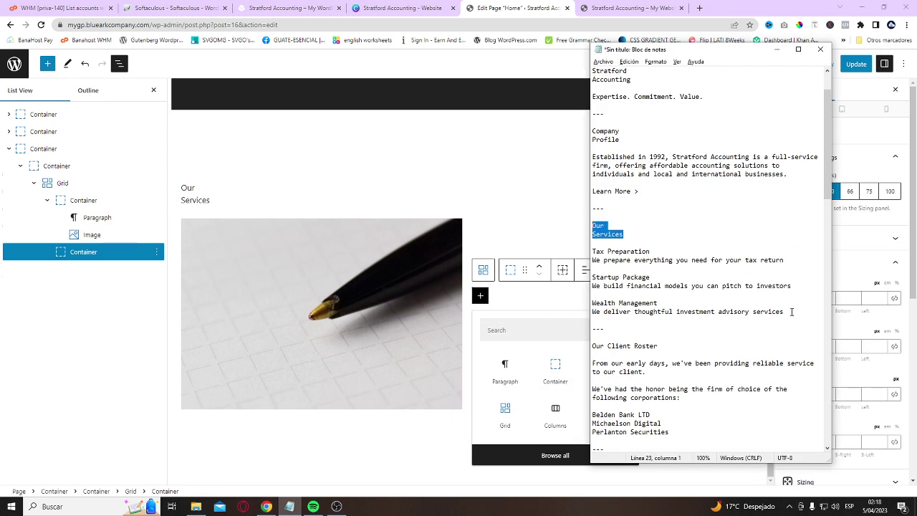
left_click_drag(665, 254, 570, 252)
key("ctrl+c")
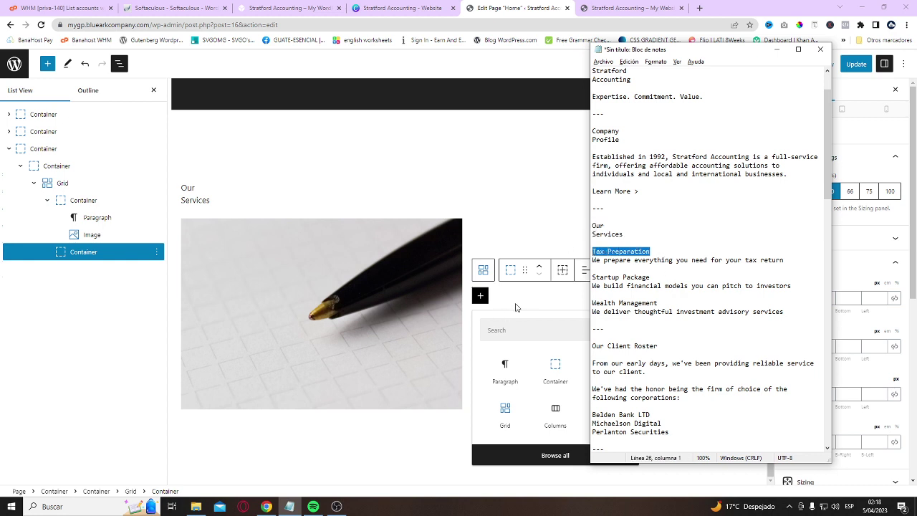
Step: Add a paragraph reading "Tax Preparation" to the empty container beside the pen image and start a new paragraph below it
key("alt+Tab")
left_click(519, 379)
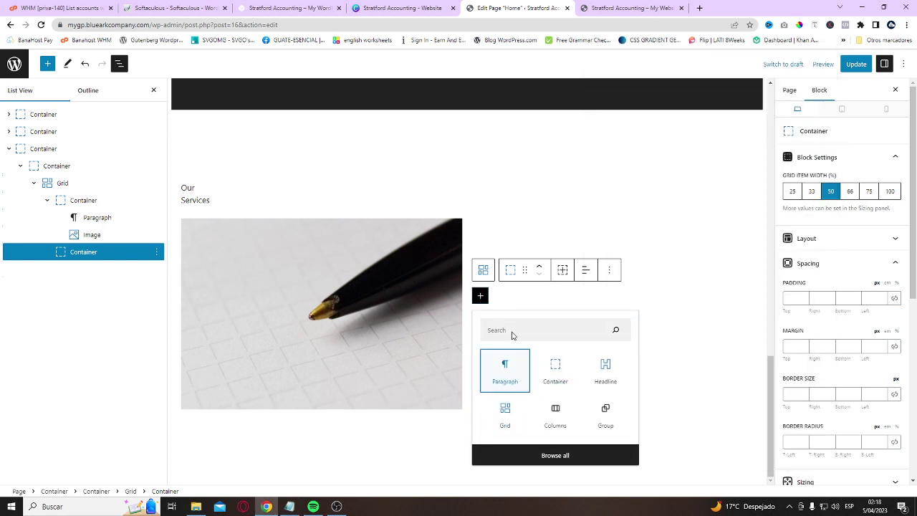
key("ctrl+v")
key("Return")
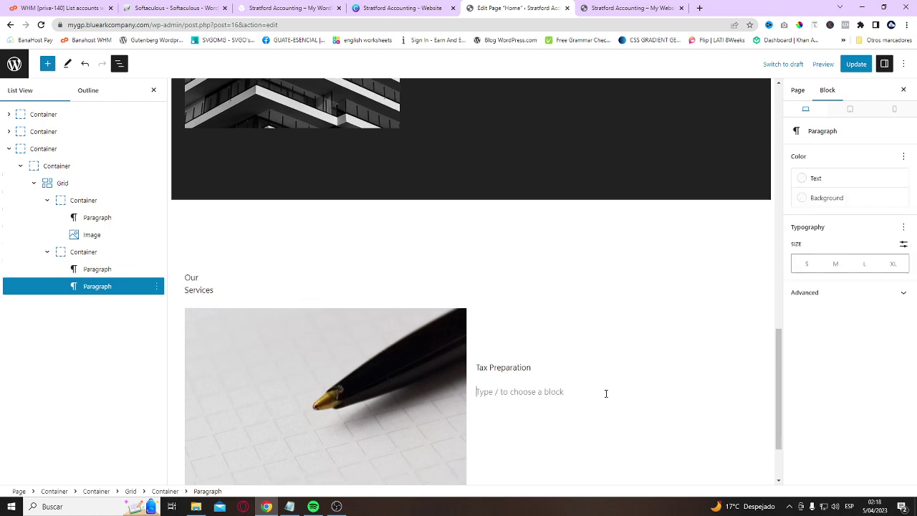
Step: Copy "We prepare everything you need for your tax return" from the notes into the paragraph below "Tax Preparation"
key("alt+Tab")
left_click_drag(784, 260, 593, 260)
key("ctrl+c")
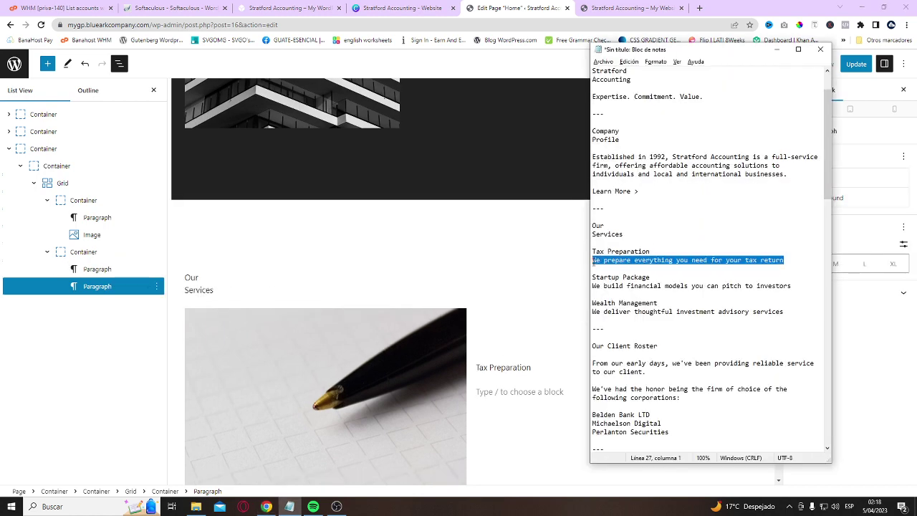
left_click(521, 391)
key("ctrl+v")
key("Return")
Step: Copy "Startup Package" from the notes into a new paragraph below the tax return description
key("alt+Tab")
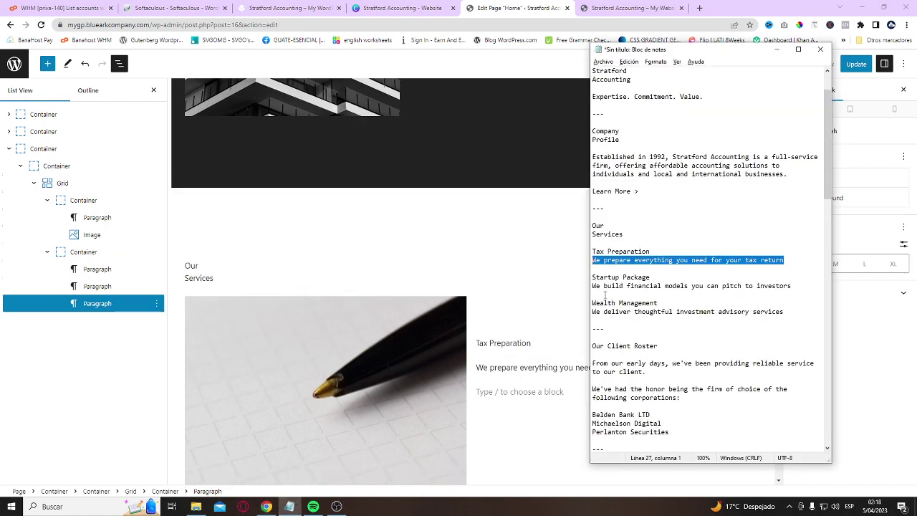
left_click_drag(656, 281, 587, 280)
key("ctrl+c")
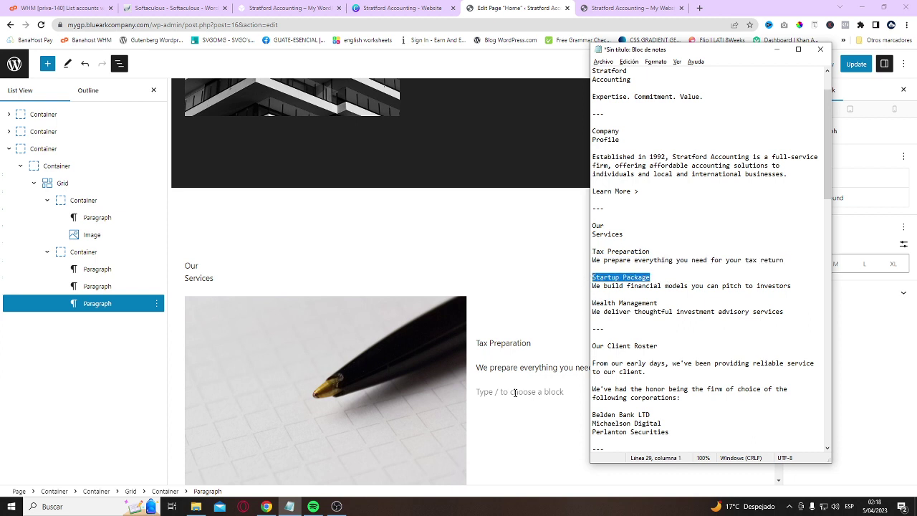
left_click(514, 392)
key("ctrl+v")
key("Return")
Step: Copy "We build financial models you can pitch to investors" from the notes into the paragraph below "Startup Package"
key("alt+Tab")
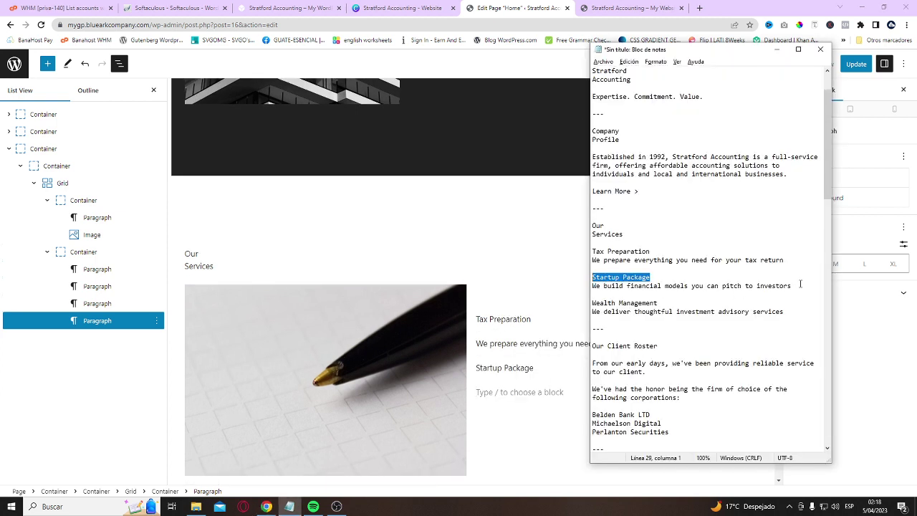
left_click_drag(800, 285, 598, 289)
left_click(528, 404)
type("We build financial models you can pitch to investors")
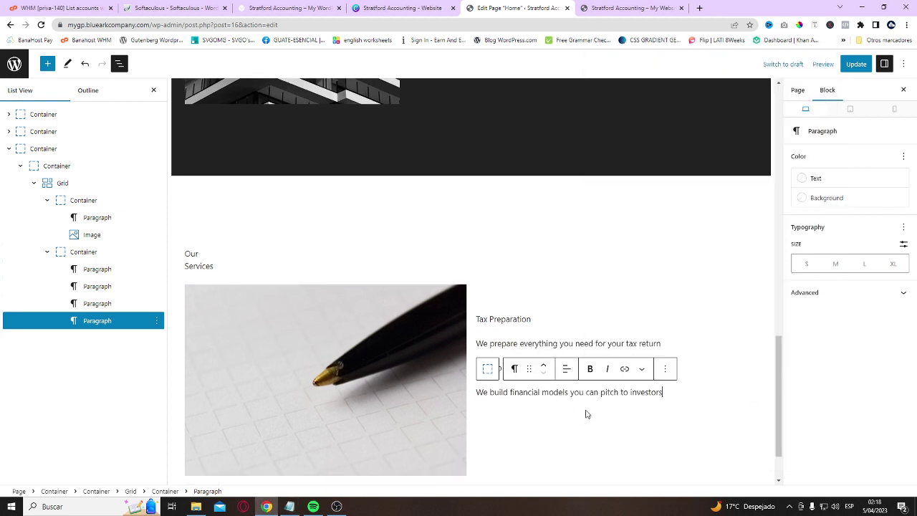
key("Return")
Step: Copy "Wealth Management" from the notes into a new paragraph below the financial models description
key("alt+Tab")
left_click_drag(657, 302, 591, 303)
key("ctrl+c")
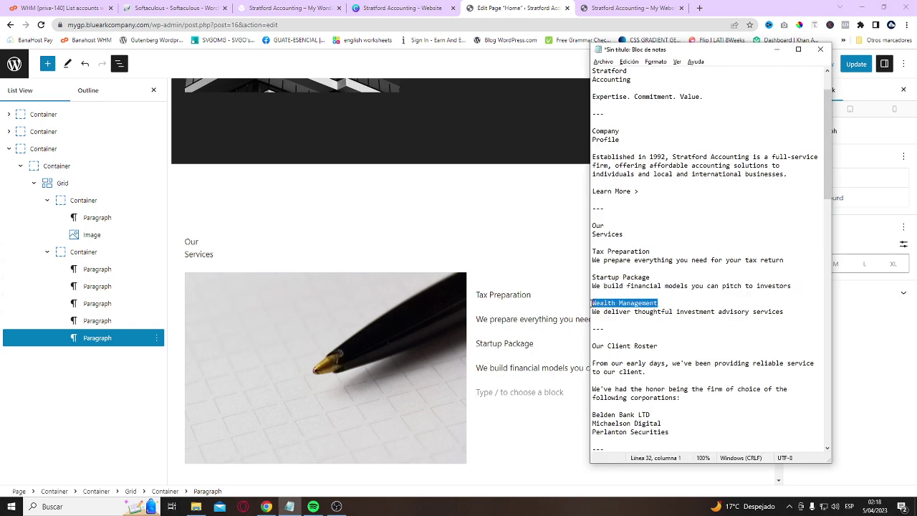
left_click(502, 389)
key("ctrl+v")
key("Return")
Step: Copy "We deliver thoughtful investment advisory services" from the notes into the paragraph below "Wealth Management"
key("alt+Tab")
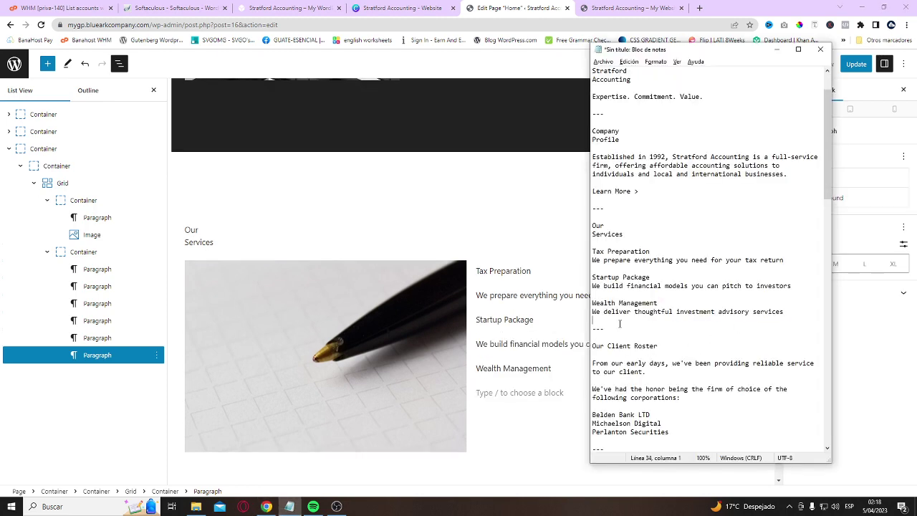
left_click_drag(619, 324, 588, 315)
key("ctrl+c")
left_click(492, 389)
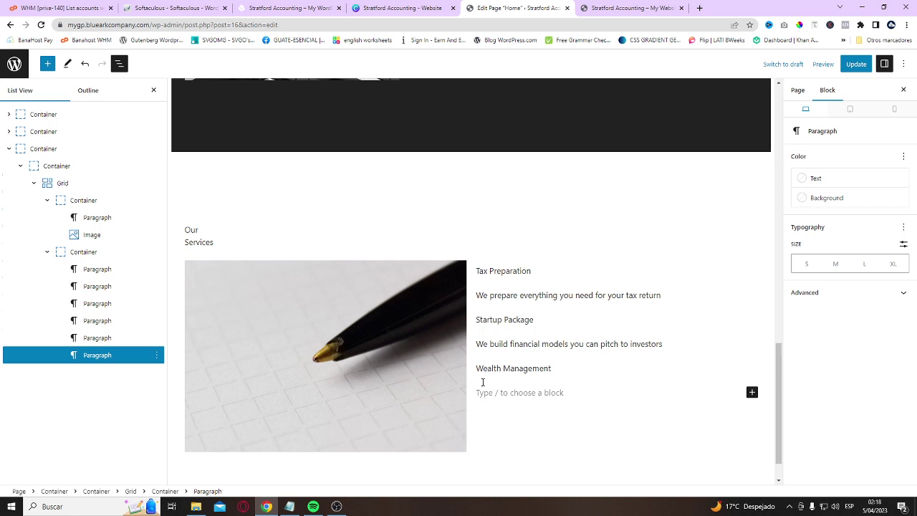
key("ctrl+v")
Step: Convert the "Our Services" paragraph to an H3 headline and compare it with the "Company Profile" headline
left_click(192, 231)
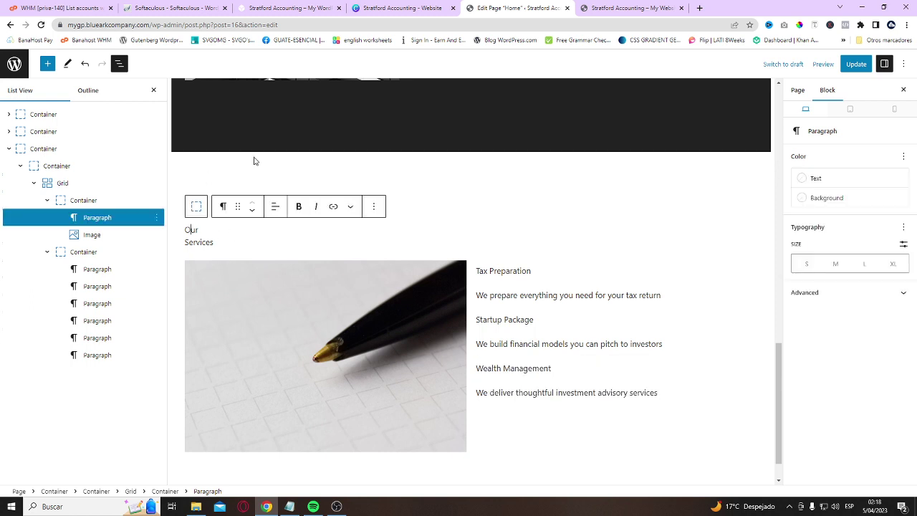
left_click(221, 208)
left_click(247, 319)
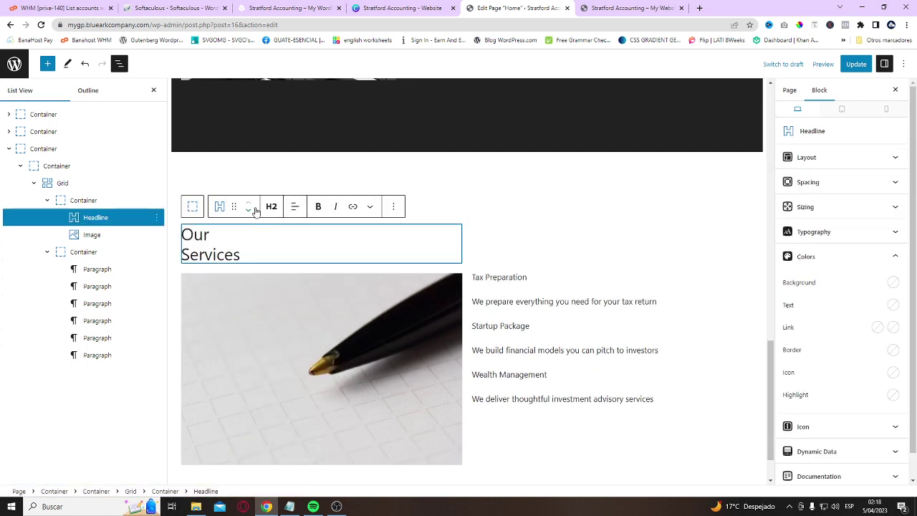
left_click(271, 207)
left_click(291, 271)
scroll(352, 338, "up", 6)
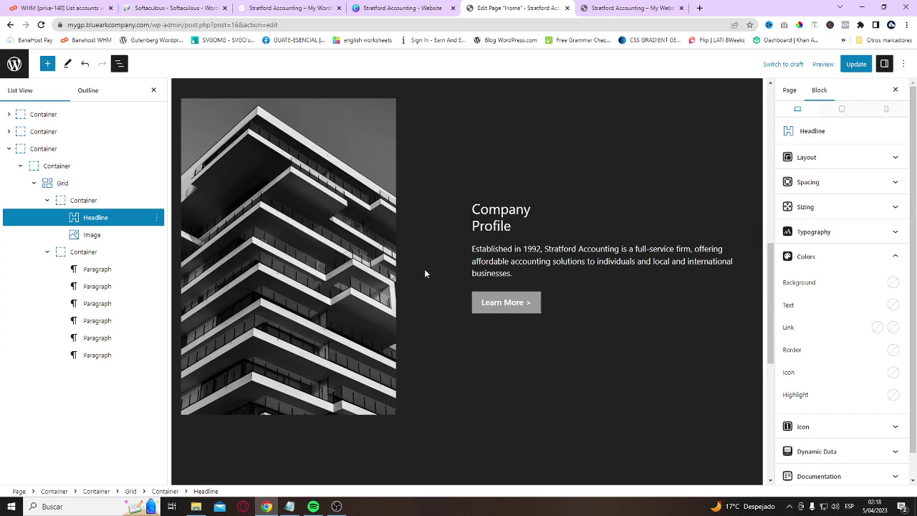
left_click(499, 304)
scroll(321, 354, "down", 6)
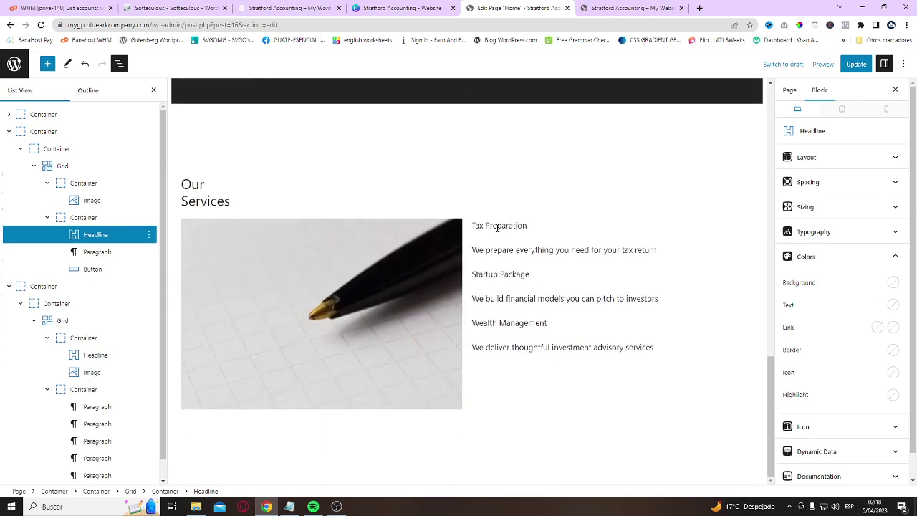
Step: Convert the "Tax Preparation" paragraph to an H4 headline with a 10 px bottom margin
left_click(497, 226)
left_click(515, 202)
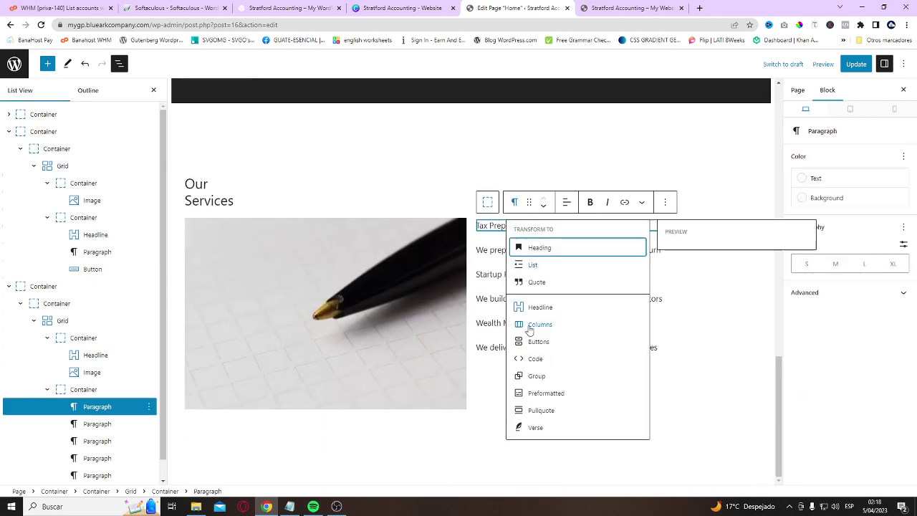
left_click(541, 308)
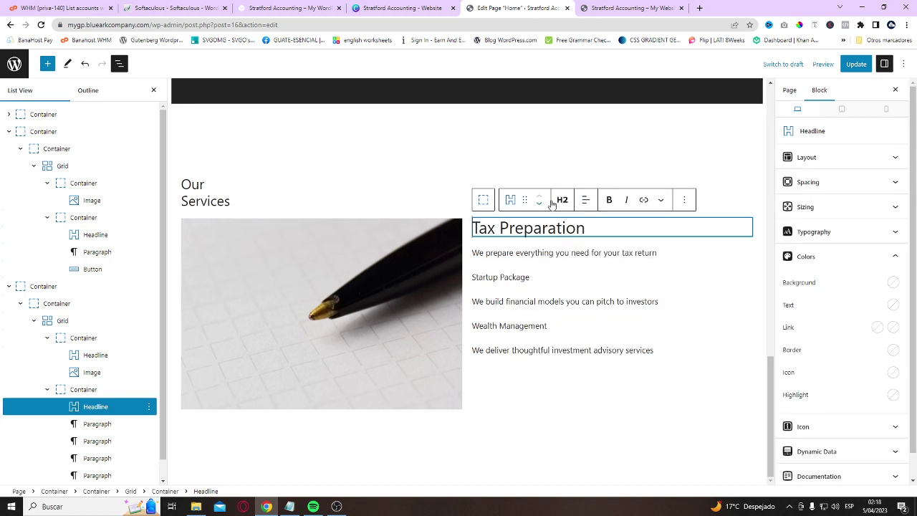
left_click(562, 200)
left_click(581, 283)
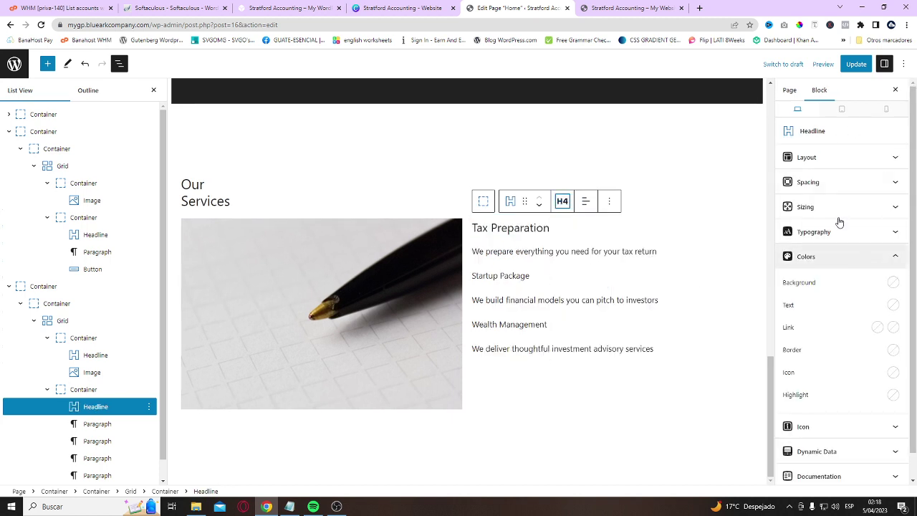
left_click(831, 182)
left_click(839, 266)
type("10")
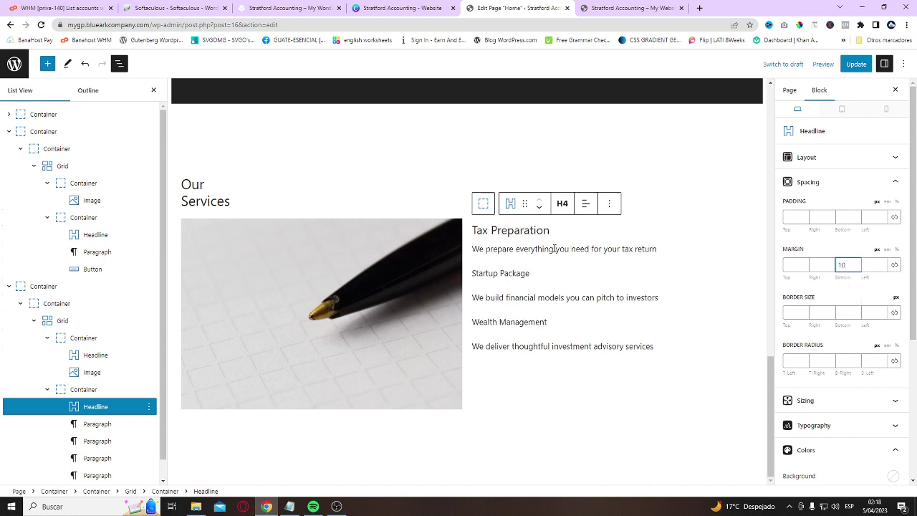
Step: Convert the "Startup Package" paragraph to an H4 headline with a 10 px bottom margin
left_click(507, 273)
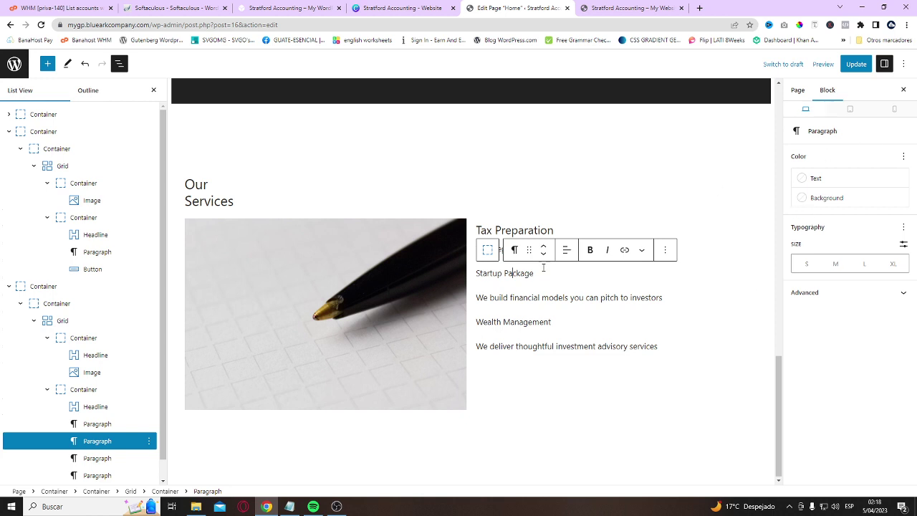
left_click(514, 249)
left_click(543, 356)
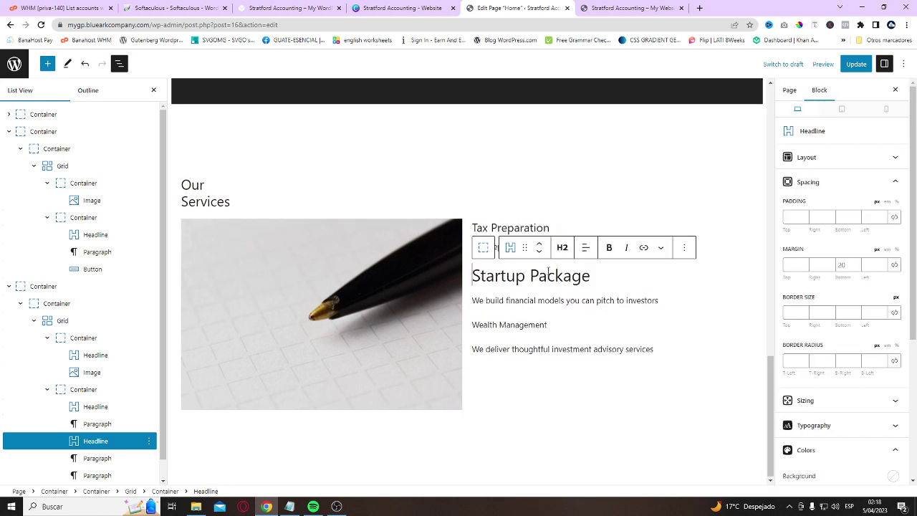
left_click(563, 248)
left_click(571, 330)
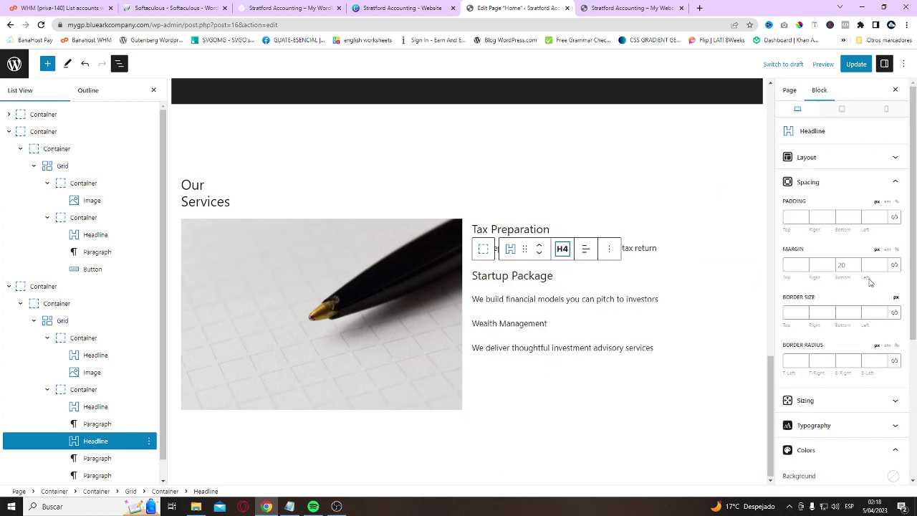
left_click(846, 269)
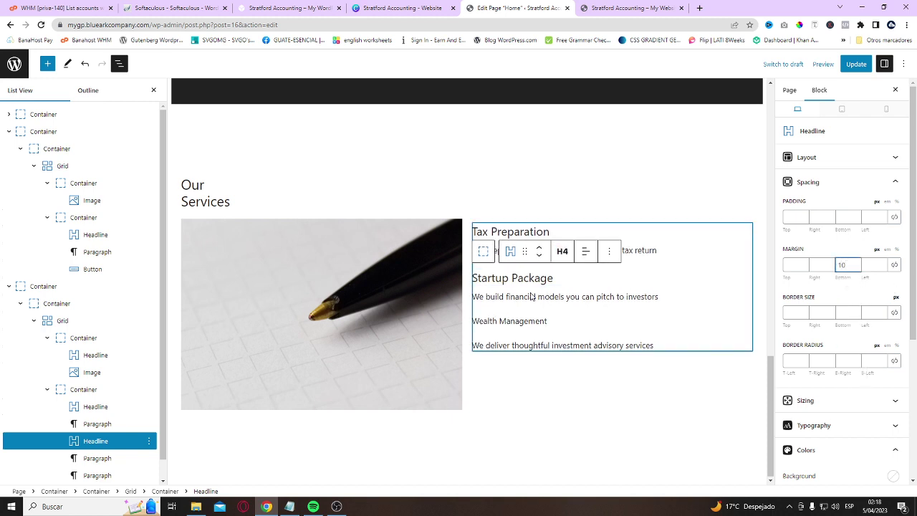
Step: Convert the "We prepare everything you need for your tax return" text to a Headline block with the Paragraph tag
left_click(521, 322)
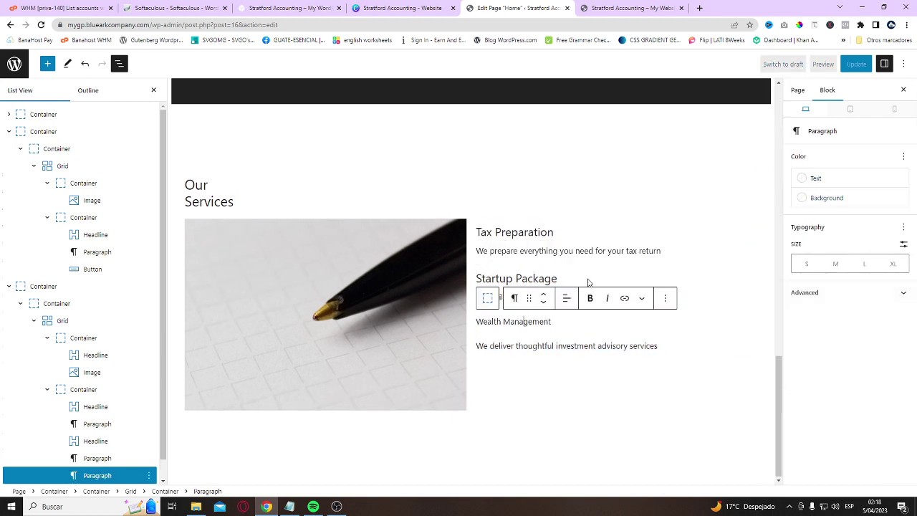
left_click(541, 250)
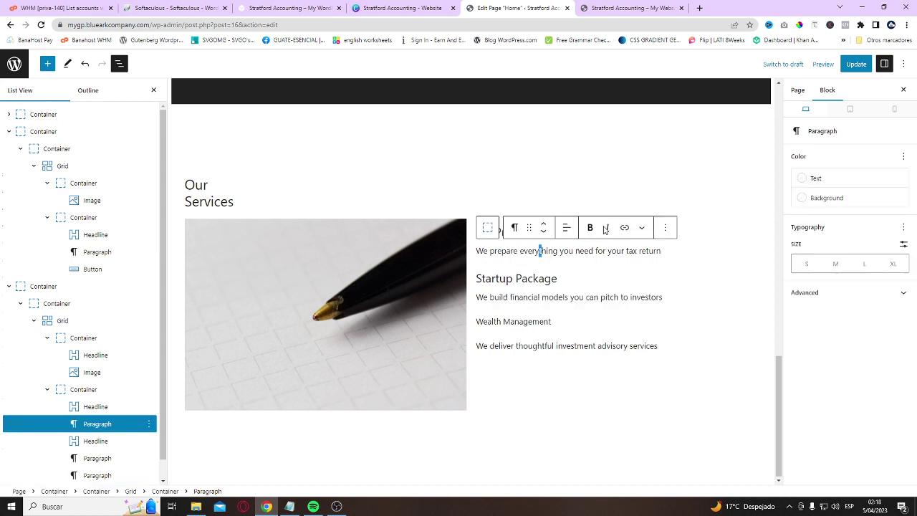
left_click(514, 228)
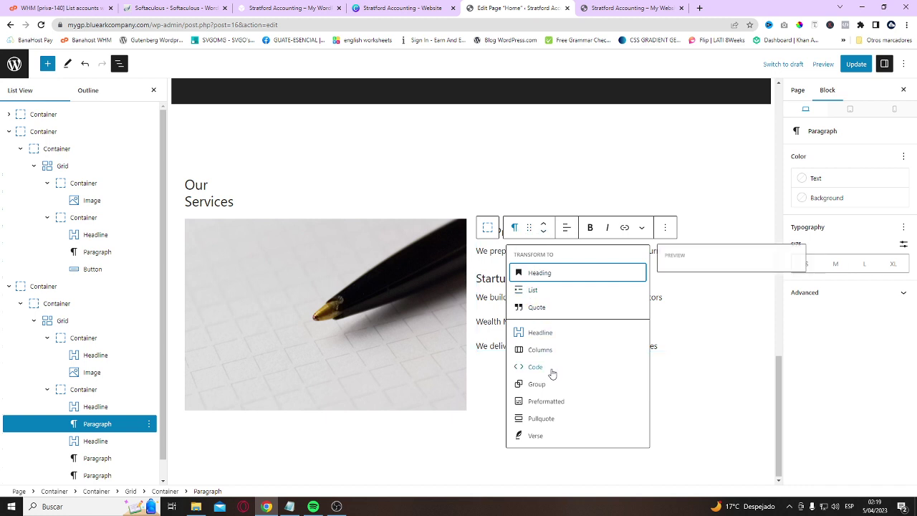
left_click(543, 333)
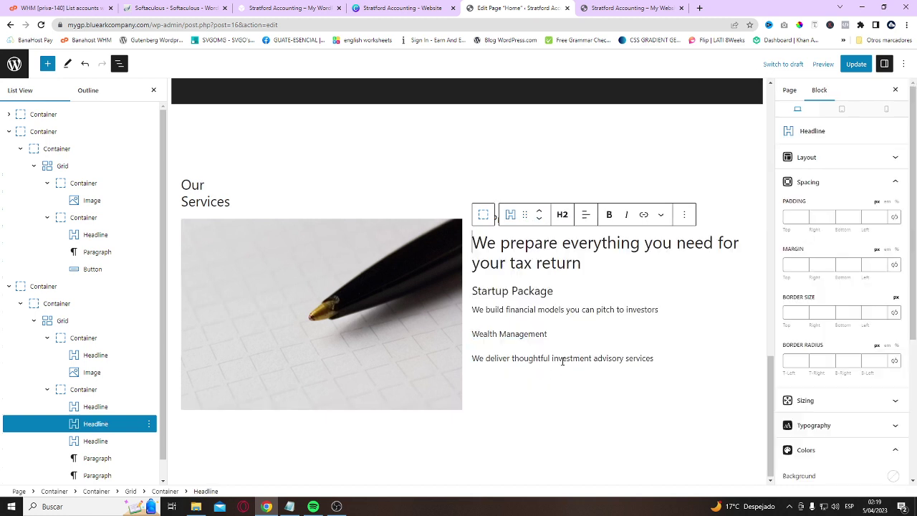
left_click(562, 215)
left_click(576, 348)
Step: Convert the "We build financial models you can pitch to investors" text to a Headline block with the Paragraph tag
left_click(508, 296)
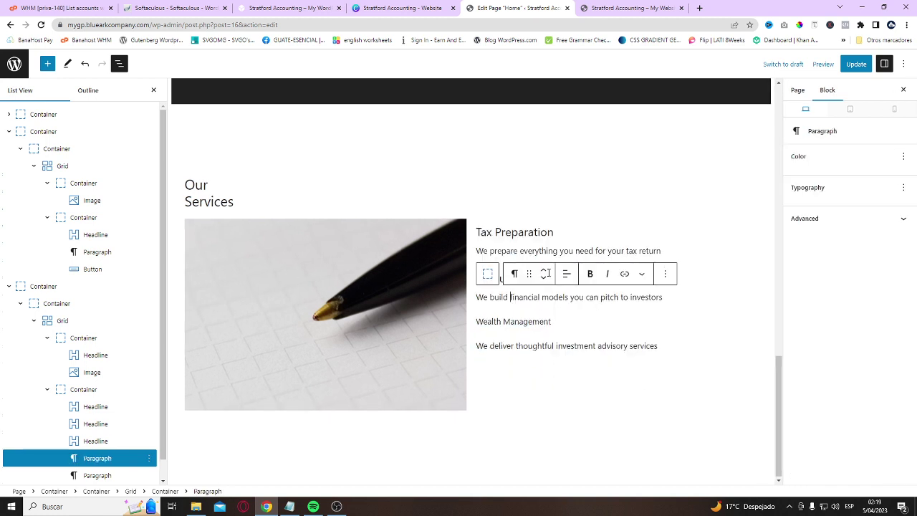
left_click(516, 276)
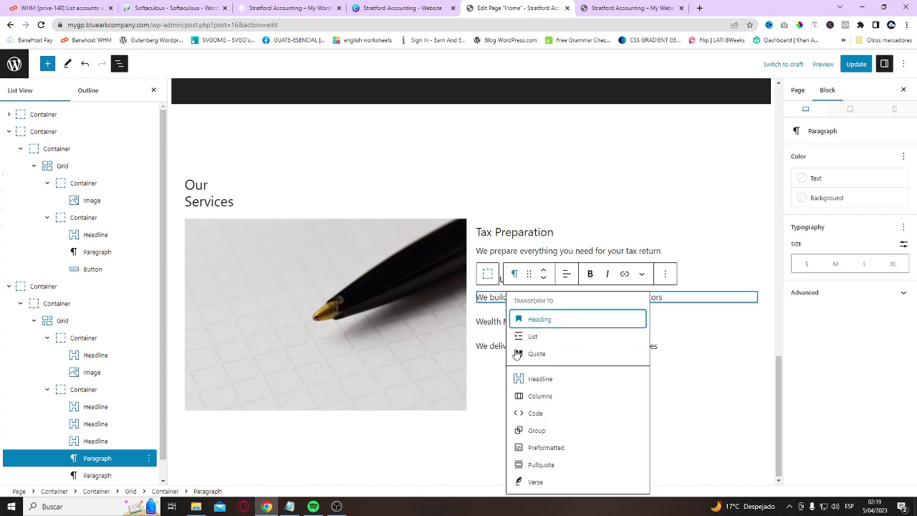
left_click(543, 377)
left_click(562, 261)
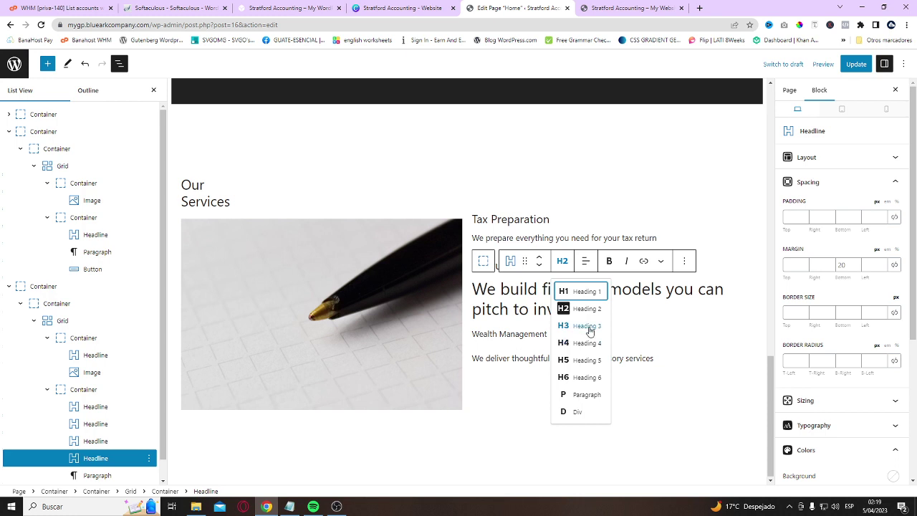
left_click(581, 395)
Step: Convert the "Wealth Management" paragraph to an H4 headline with a 10 px bottom margin
left_click(535, 324)
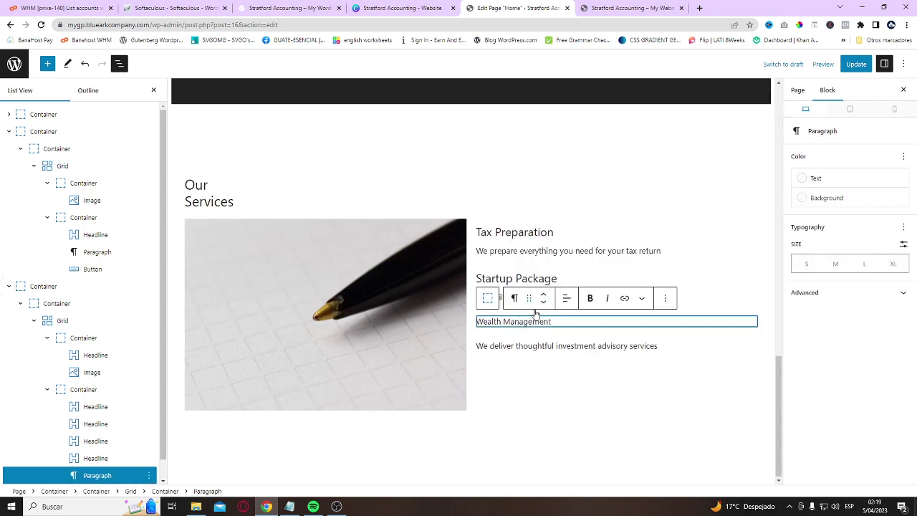
left_click(514, 298)
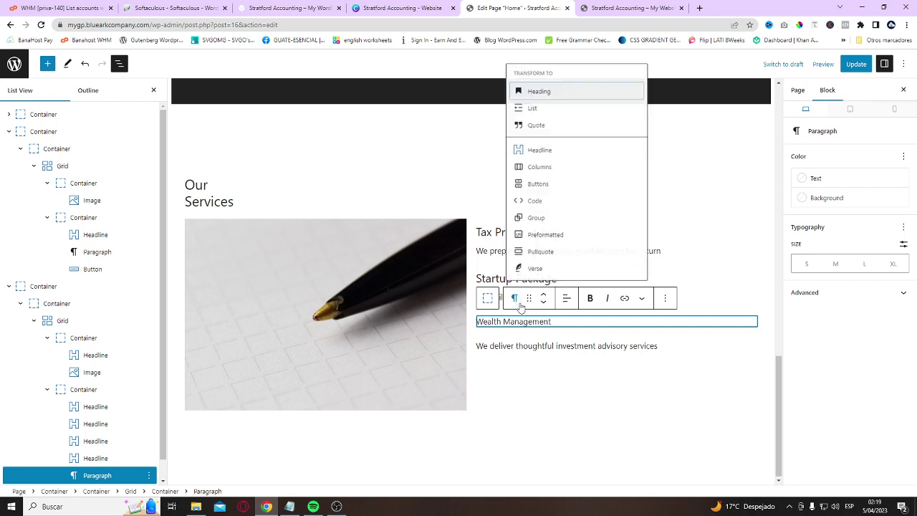
left_click(540, 147)
left_click(562, 295)
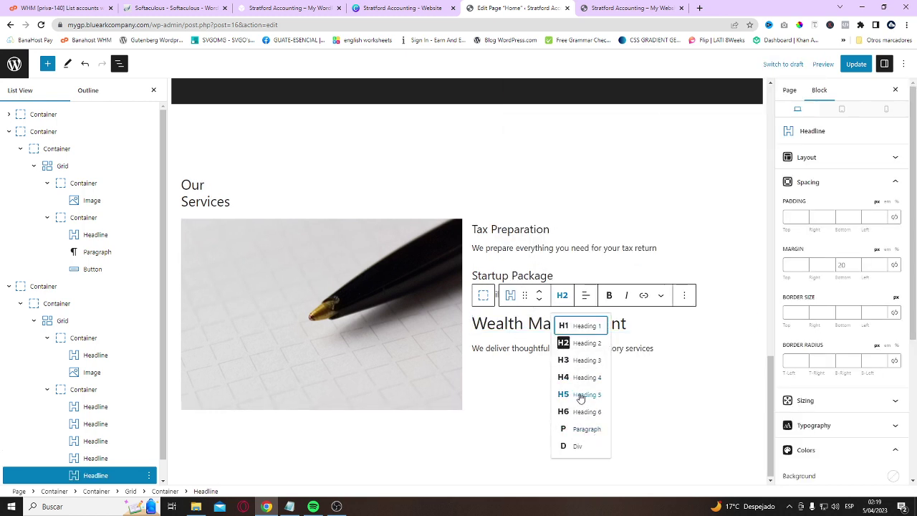
left_click(582, 377)
left_click(845, 266)
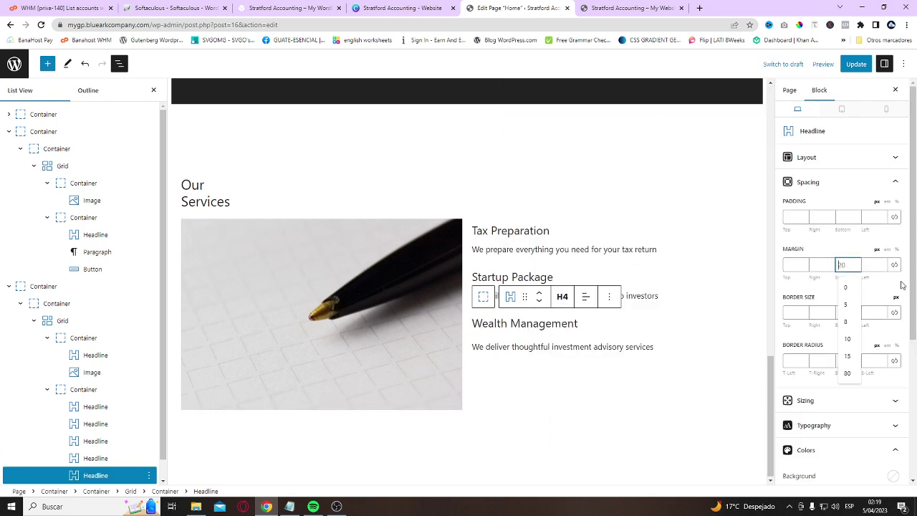
type("10")
Step: Convert the "We deliver thoughtful investment advisory services" text to a Headline block with the Paragraph tag
left_click(512, 344)
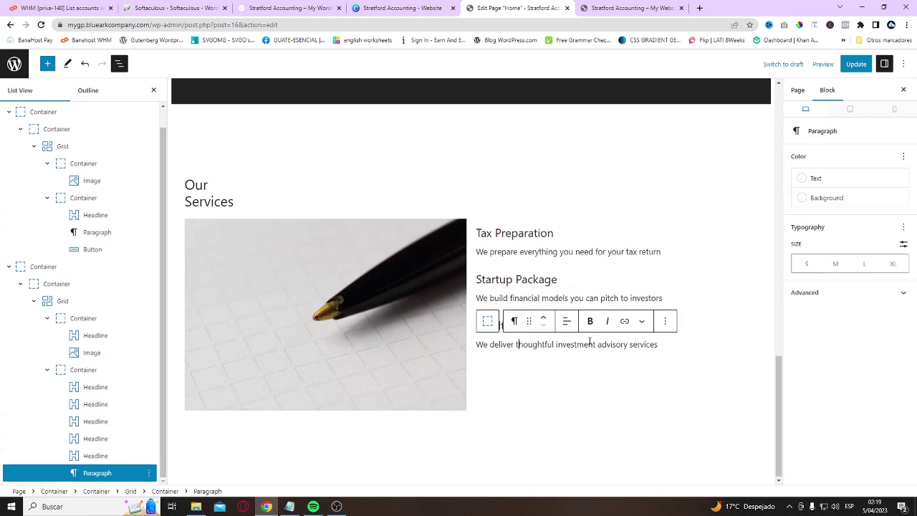
left_click(513, 321)
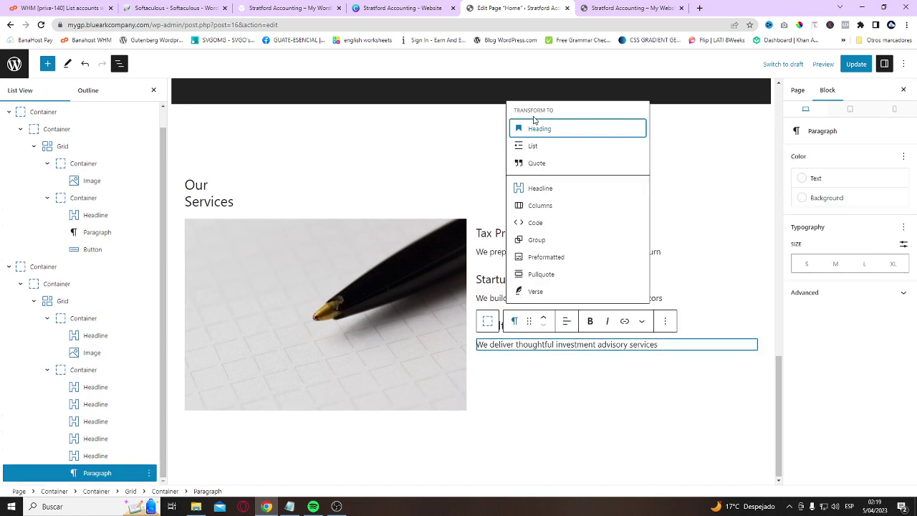
left_click(541, 188)
left_click(561, 309)
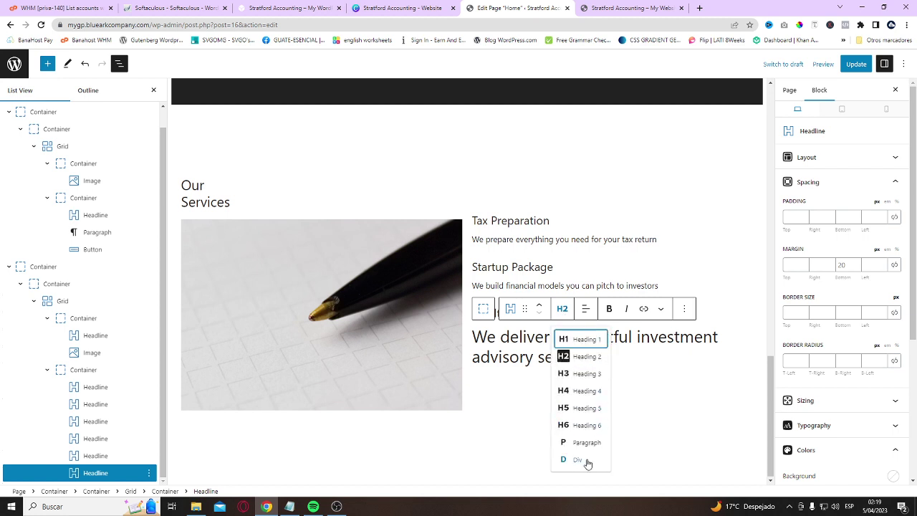
left_click(582, 445)
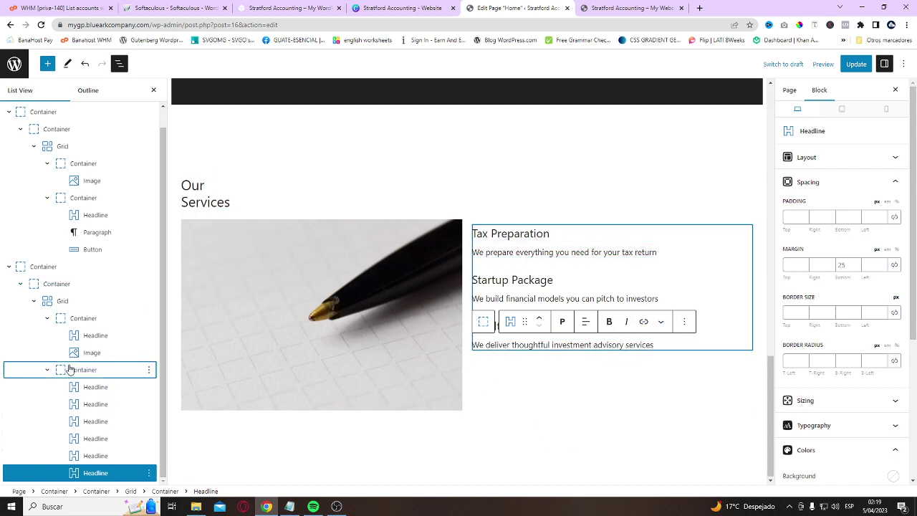
Step: Set the vertical alignment of the "Our Services" grid to Bottom
left_click(41, 371)
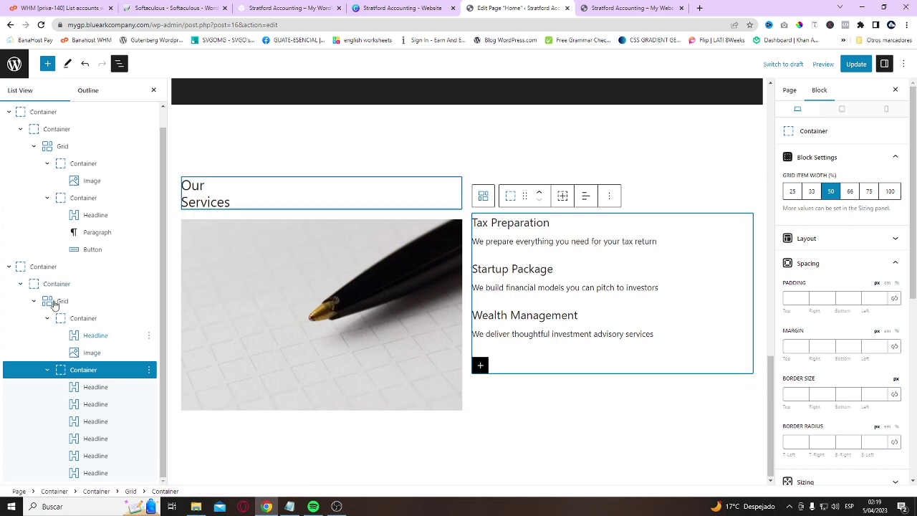
left_click(119, 302)
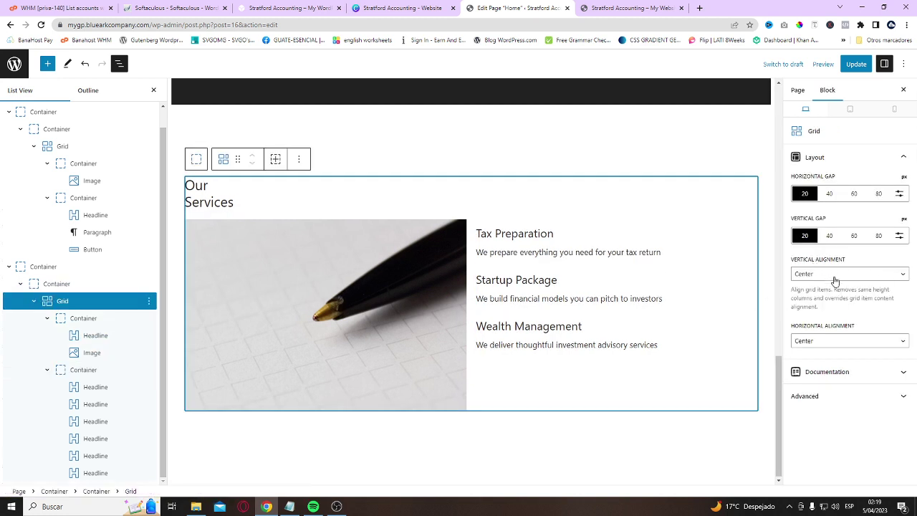
left_click(835, 280)
left_click(817, 315)
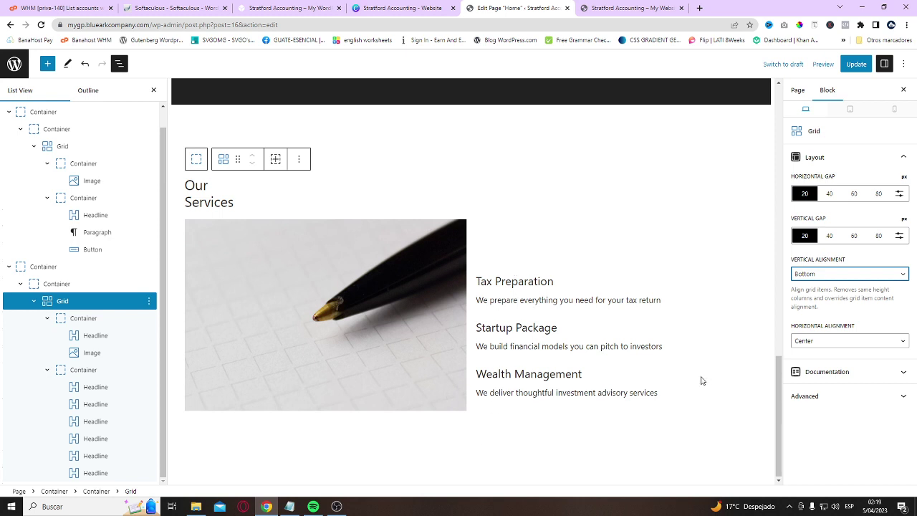
Step: Give the outermost "Our Services" container the near-black palette background and white text, and update the page
left_click(207, 189)
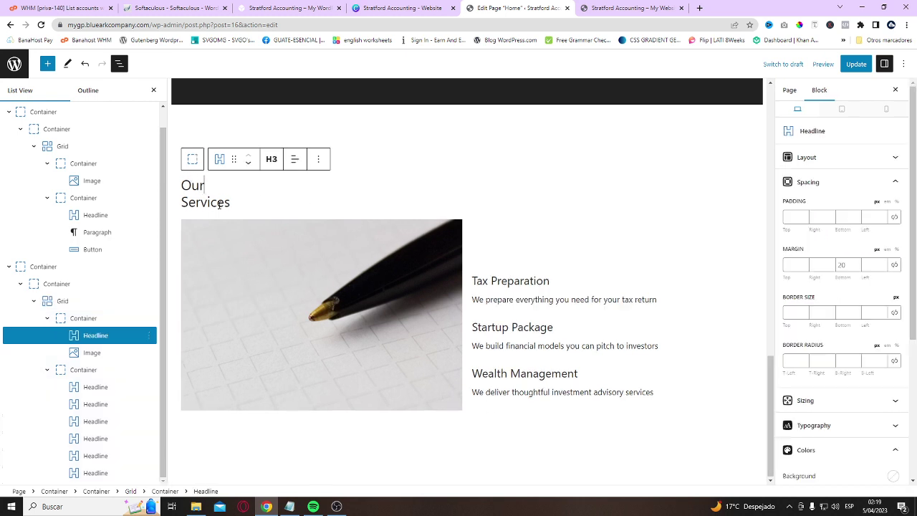
left_click(194, 134)
left_click(888, 182)
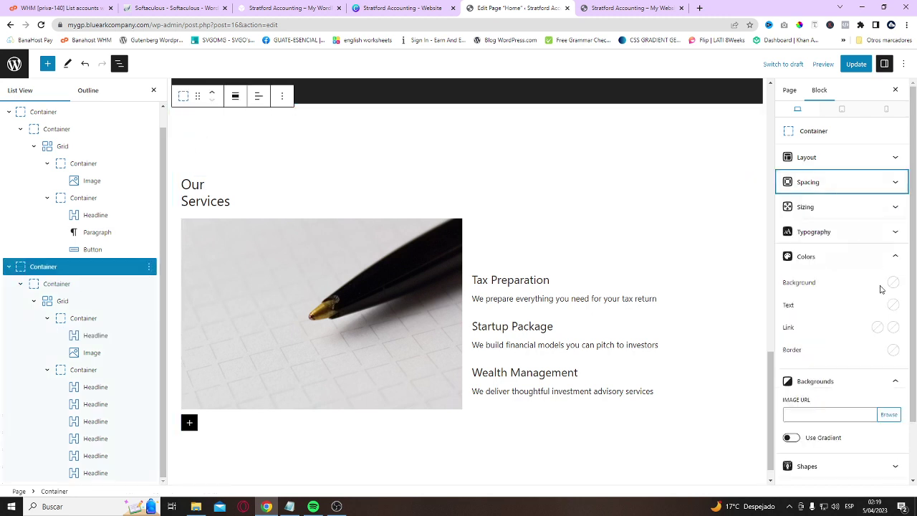
left_click(896, 283)
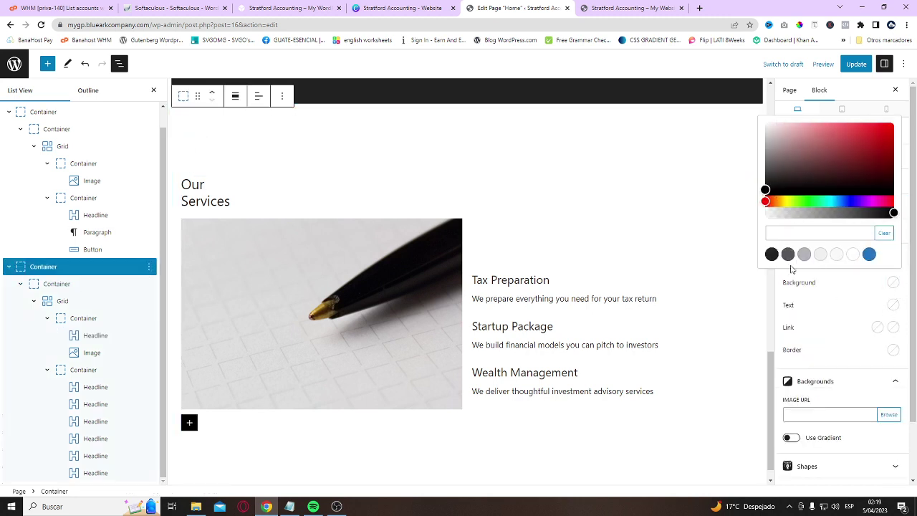
left_click(774, 254)
double_click(885, 316)
left_click(893, 304)
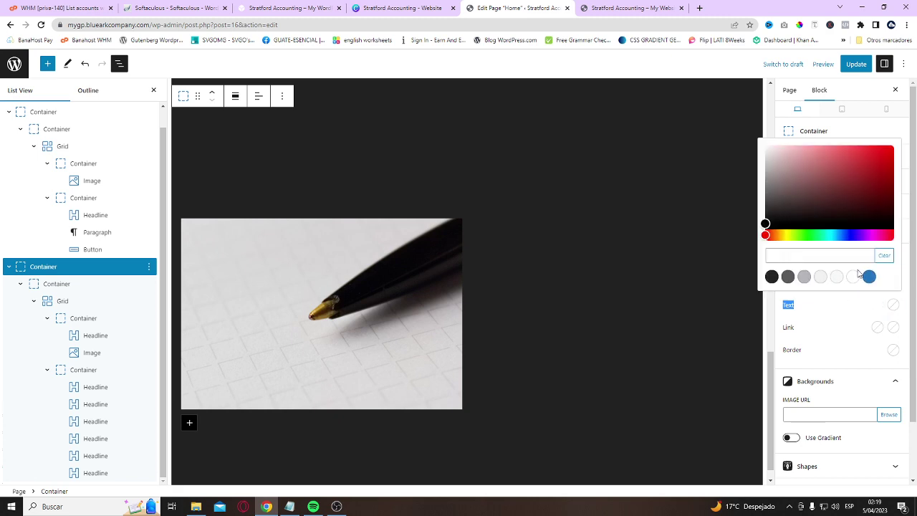
left_click(846, 276)
scroll(500, 412, "down", 1)
left_click(856, 64)
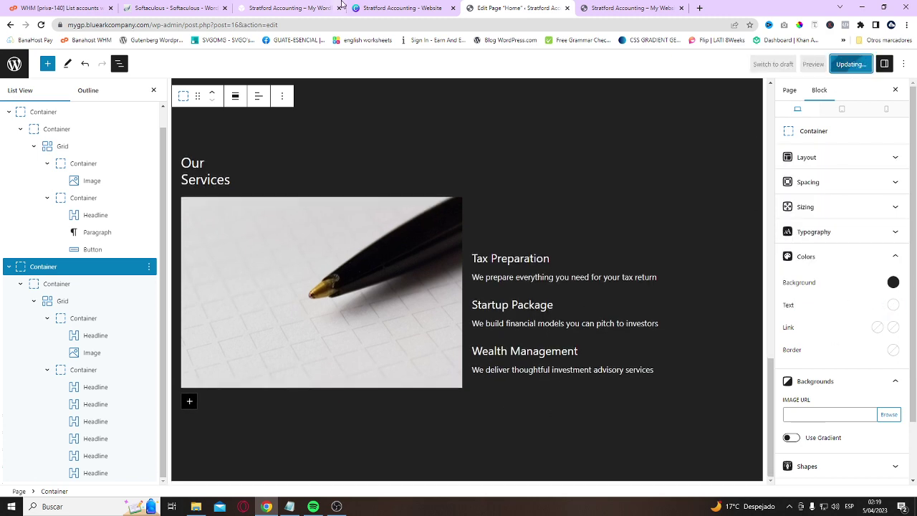
Step: Switch to the Canva design and examine the "Our Services" and "Our Client Roster" sections
left_click(387, 8)
scroll(578, 243, "down", 2)
scroll(467, 280, "up", 2)
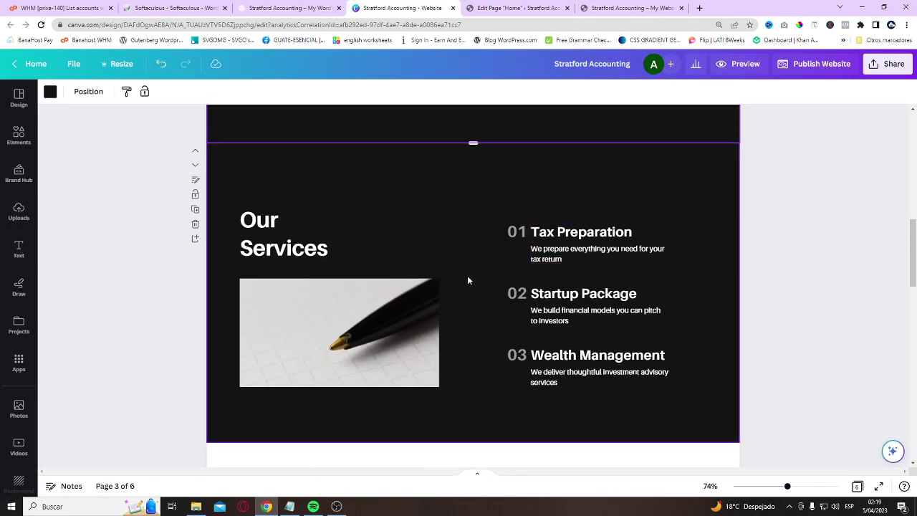
scroll(467, 280, "down", 5)
scroll(470, 327, "up", 4)
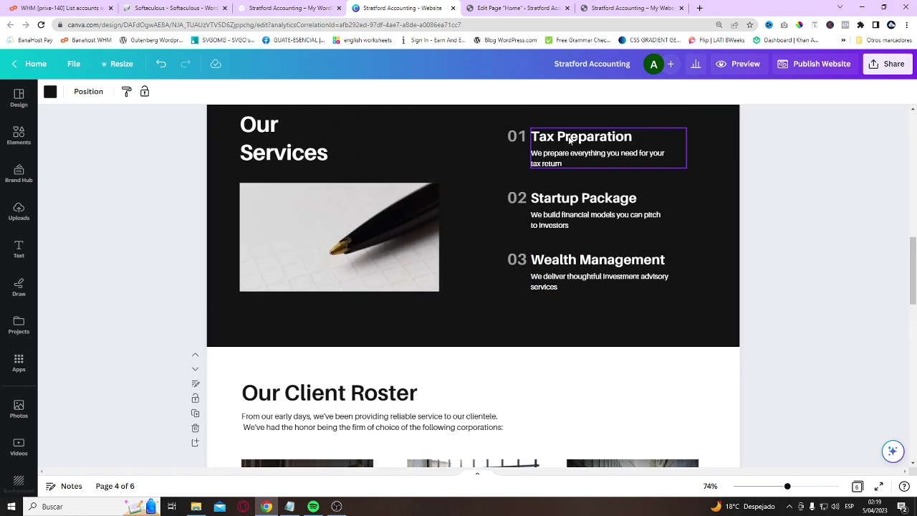
scroll(407, 305, "down", 4)
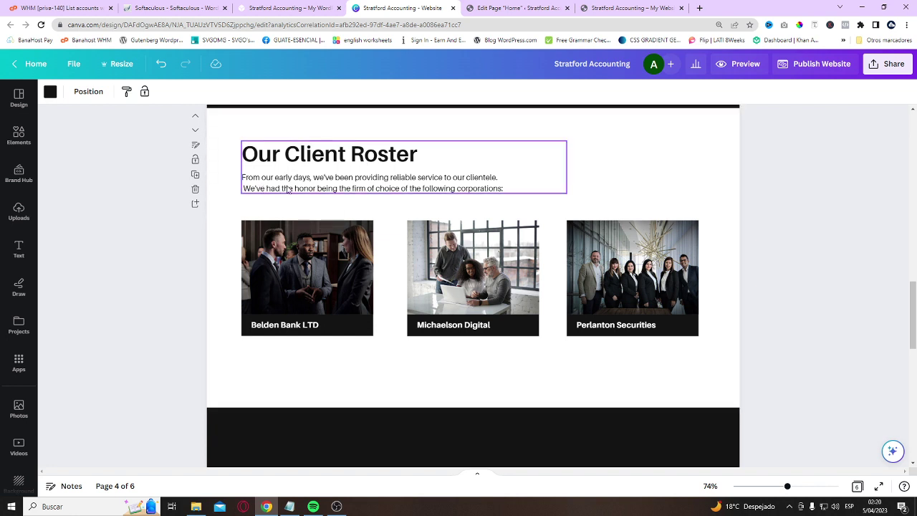
Step: Return to the WordPress page editor and insert a Container block below the "Our Services" section
left_click(517, 8)
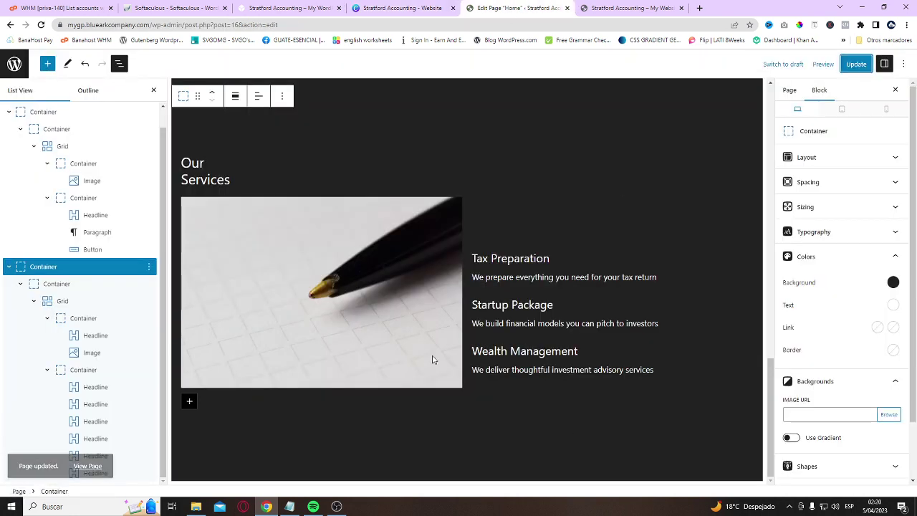
left_click(457, 435)
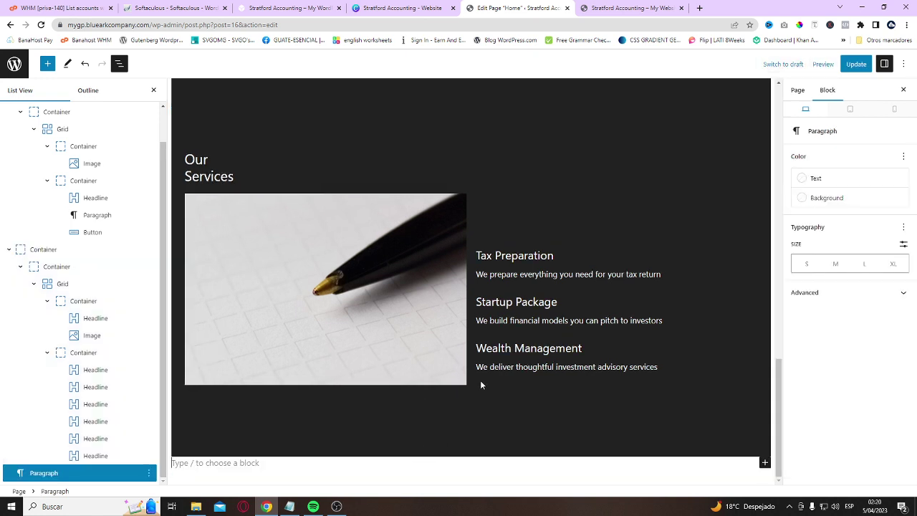
type("/conta")
key("Return")
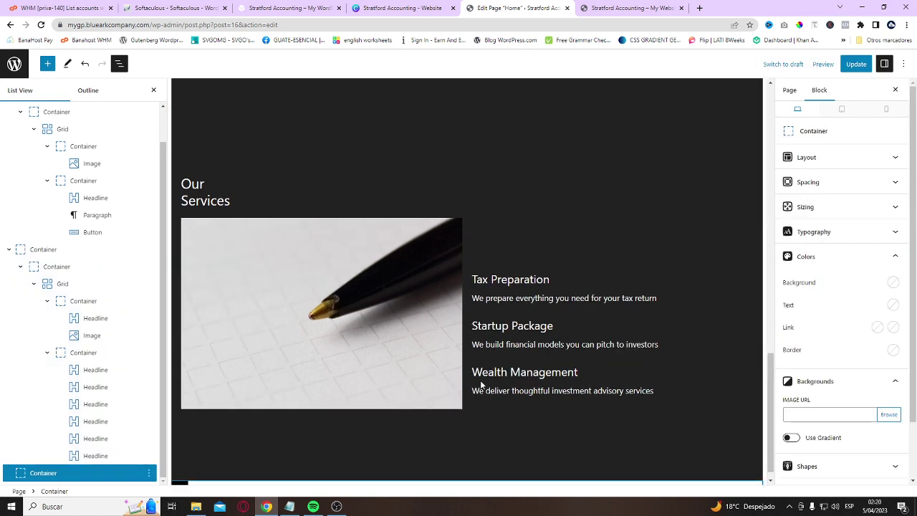
Step: Set the new container's desktop padding to 150 px top and bottom and 20 px right and left
left_click(842, 157)
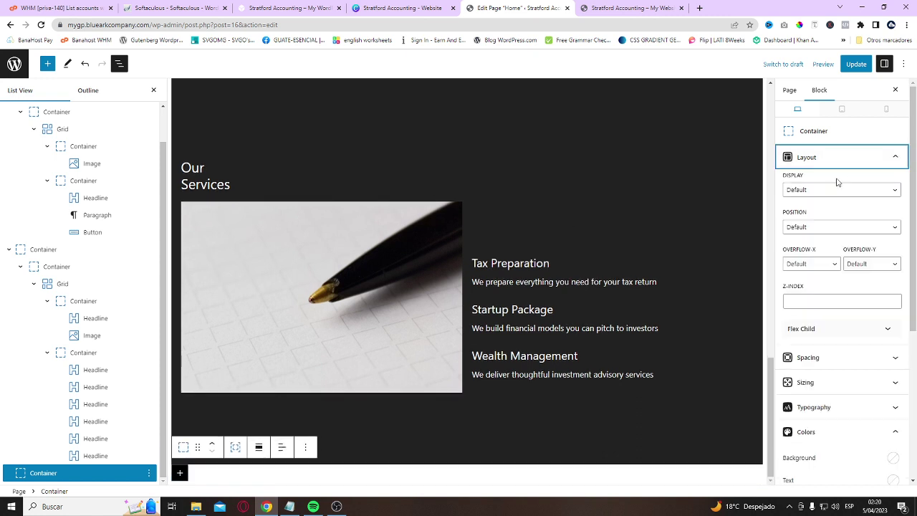
left_click(815, 161)
left_click(810, 182)
left_click(795, 219)
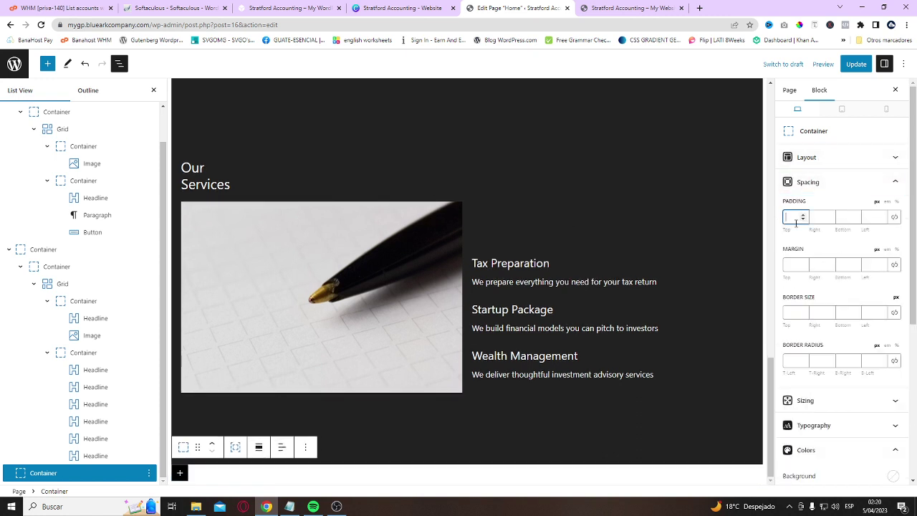
type("150")
key("Tab")
type("20")
key("Tab")
type("150")
key("Tab")
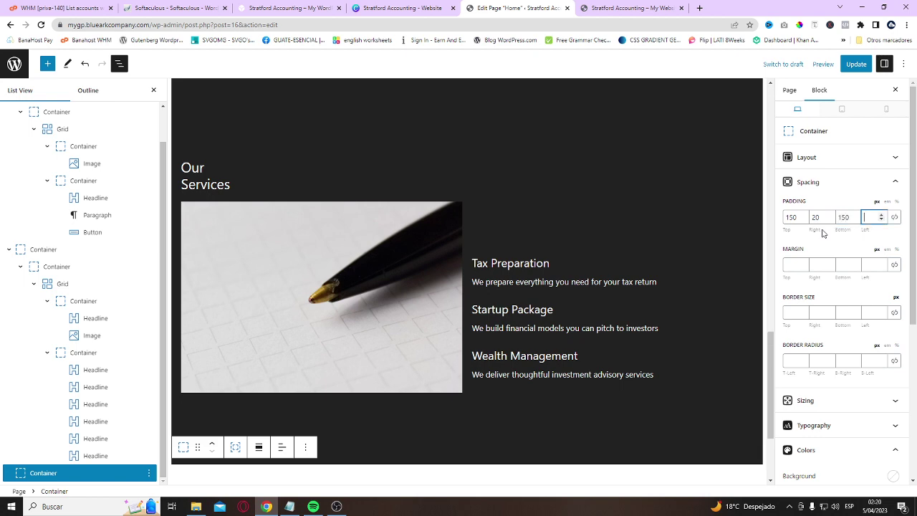
type("20")
Step: Set the new container's tablet padding to 100 px top and bottom, and return to the desktop view
left_click(842, 109)
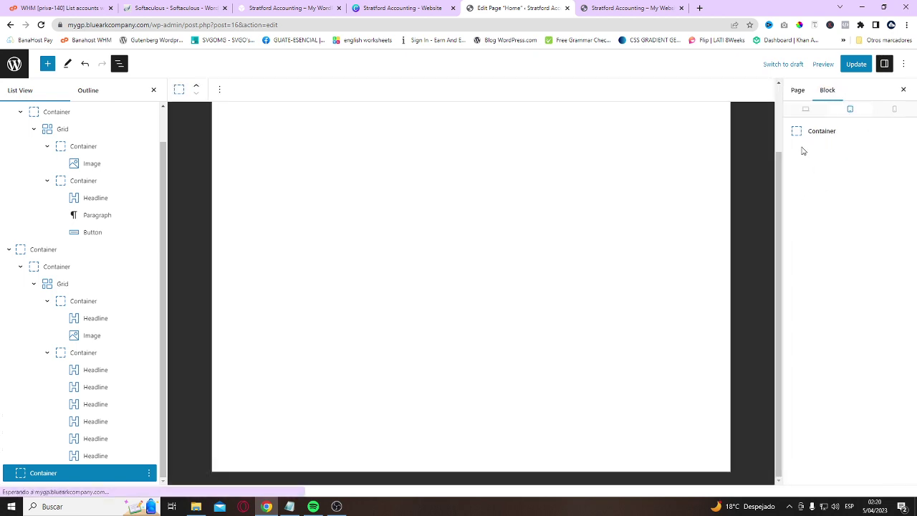
key("BackSpace")
key("BackSpace")
key("BackSpace")
type("100")
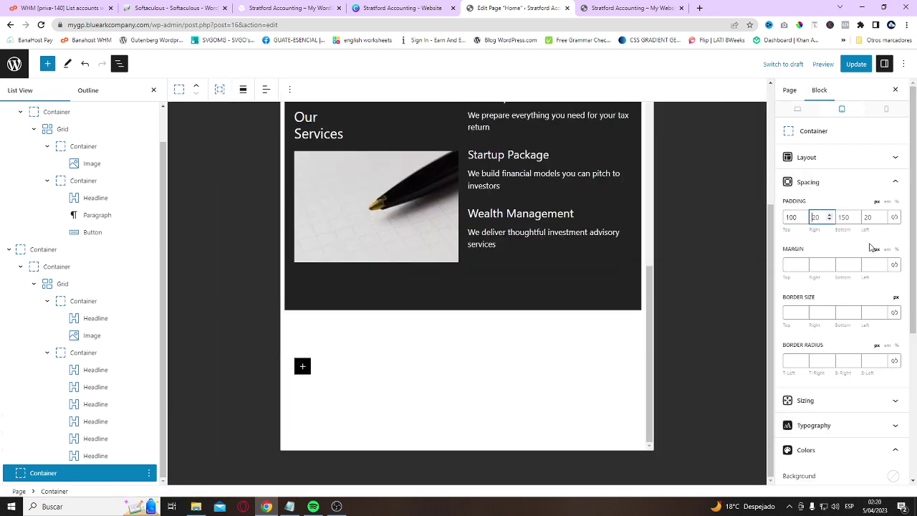
key("Tab")
key("Tab")
type("100")
key("Tab")
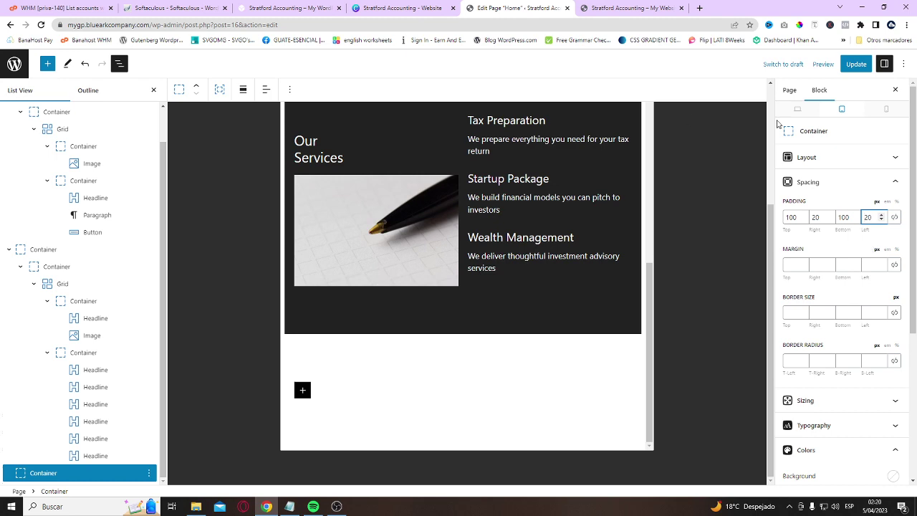
left_click(780, 166)
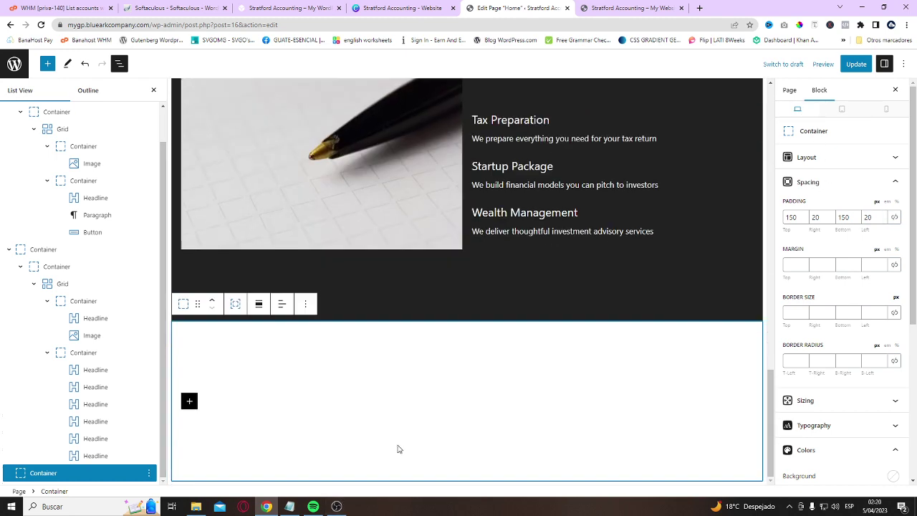
Step: Collapse the earlier sections in the block list, and add an inner container with a Headline block to the new section
left_click(9, 249)
left_click(9, 132)
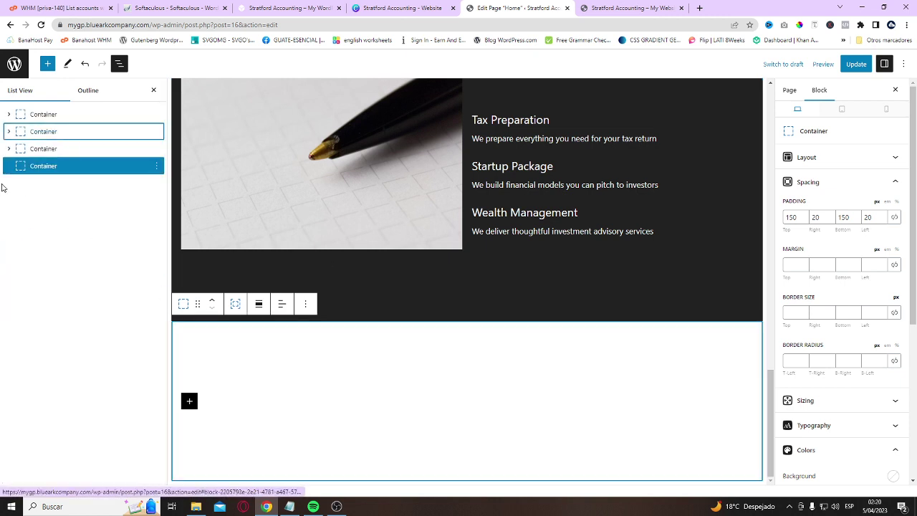
left_click(235, 304)
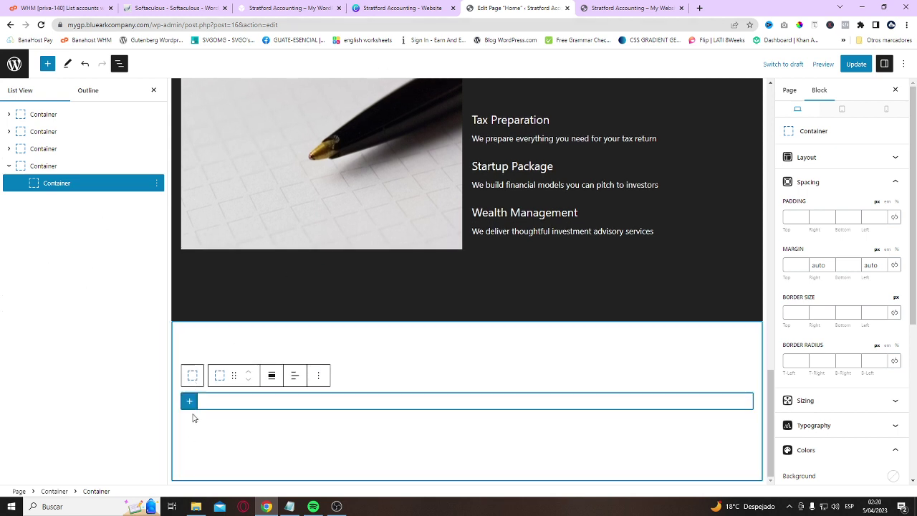
left_click(190, 401)
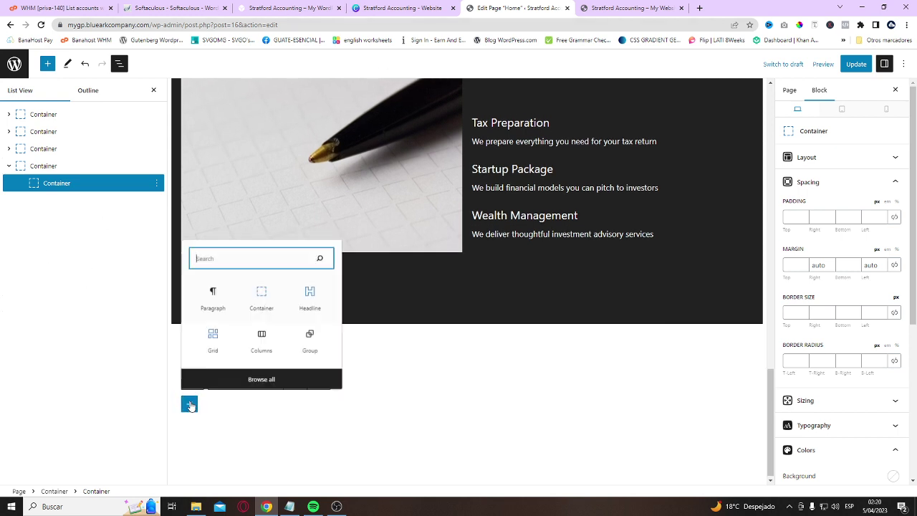
left_click(315, 297)
Step: Check the section title in the Canva design and copy "Our Client Roster" from the Notepad text into the new headline
left_click(401, 8)
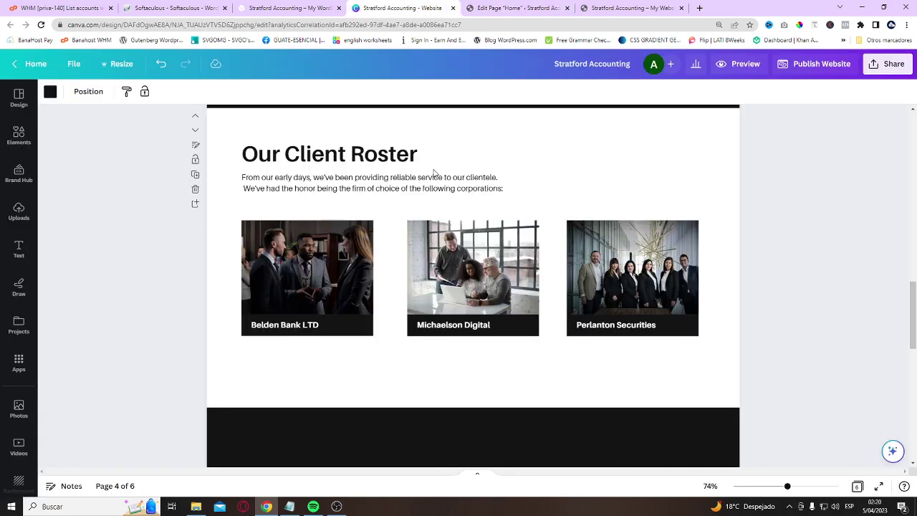
left_click(516, 8)
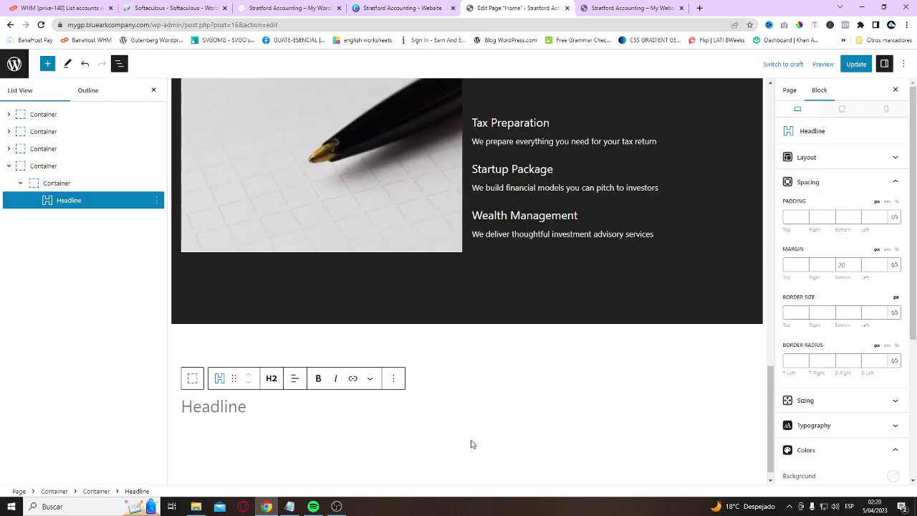
key("alt+Tab")
left_click(654, 346)
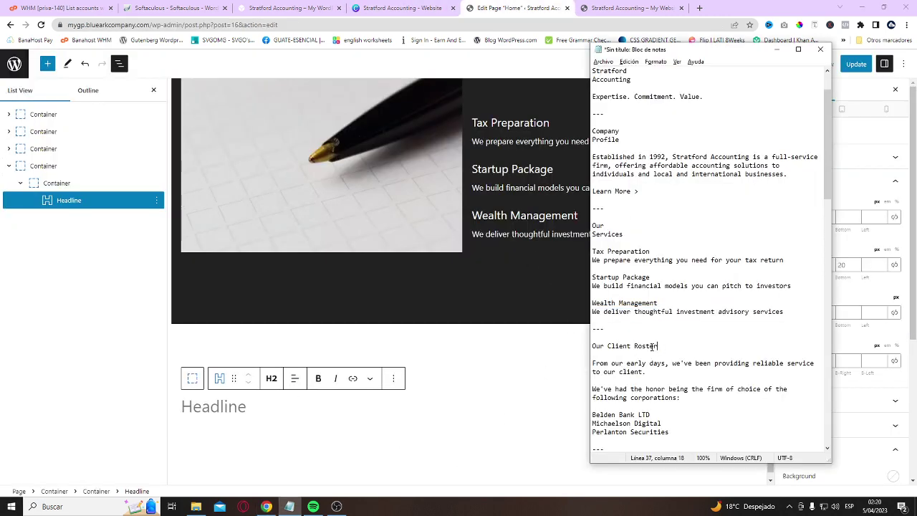
left_click_drag(666, 347, 586, 350)
key("ctrl+c")
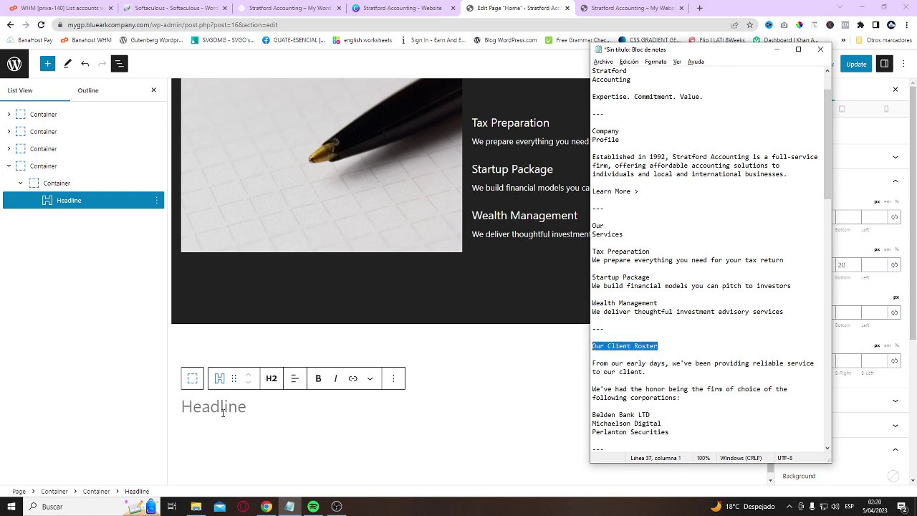
left_click(223, 407)
key("ctrl+v")
Step: Add another Headline block below the "Our Client Roster" headline
key("Return")
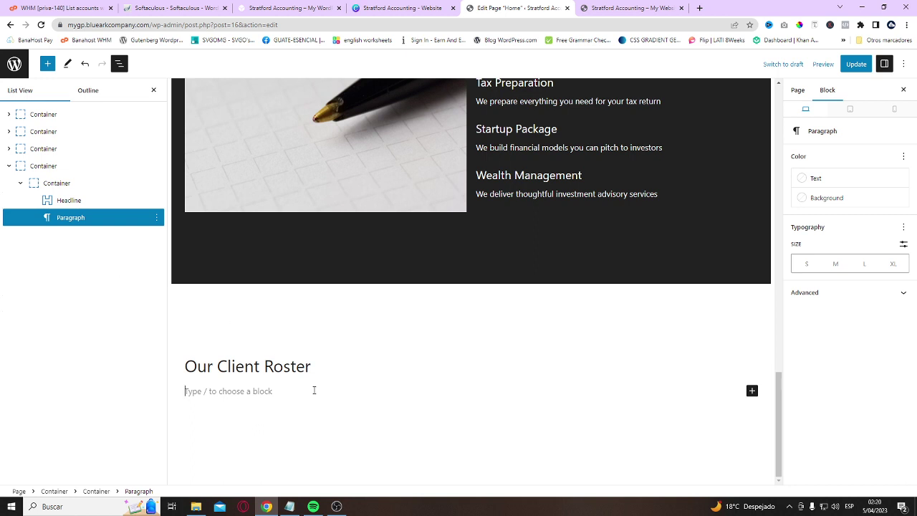
type("/head")
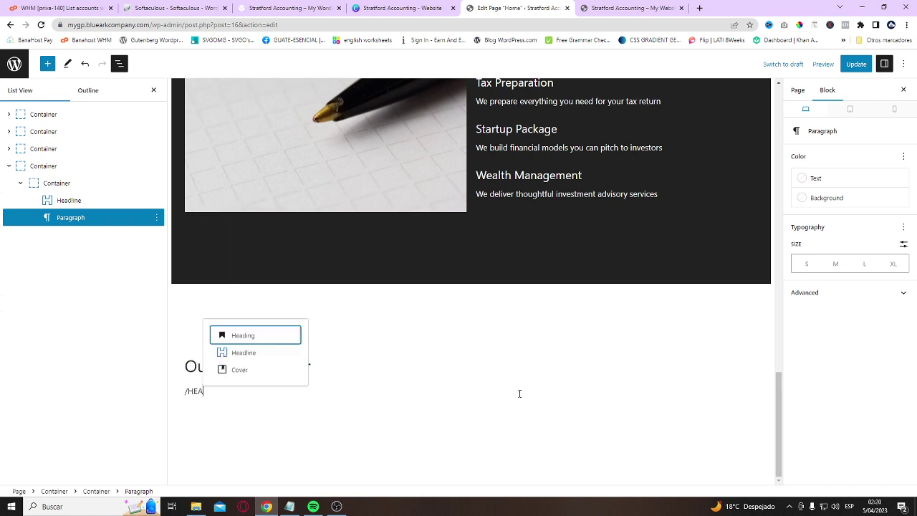
key("Return")
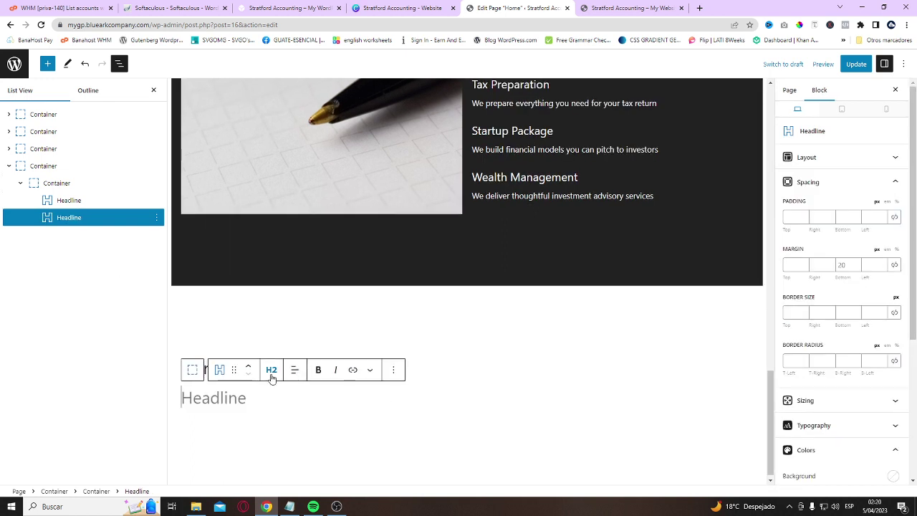
Step: Change the second headline to a paragraph tag and paste in the Notepad sentence "From our early days, we've been providing reliable service to our client."
left_click(272, 371)
left_click(283, 322)
key("alt+Tab")
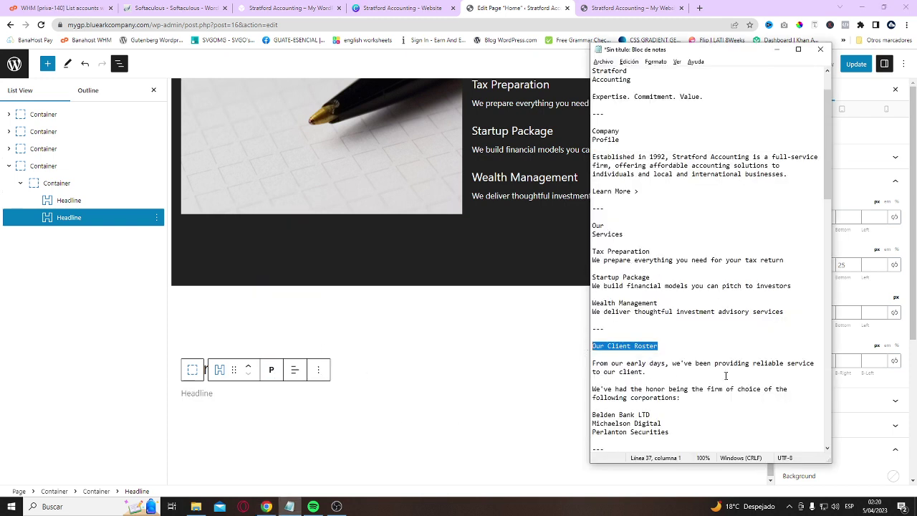
key("Down")
key("Down")
key("shift+Down")
key("shift+Down")
key("ctrl+c")
left_click(198, 393)
key("ctrl+v")
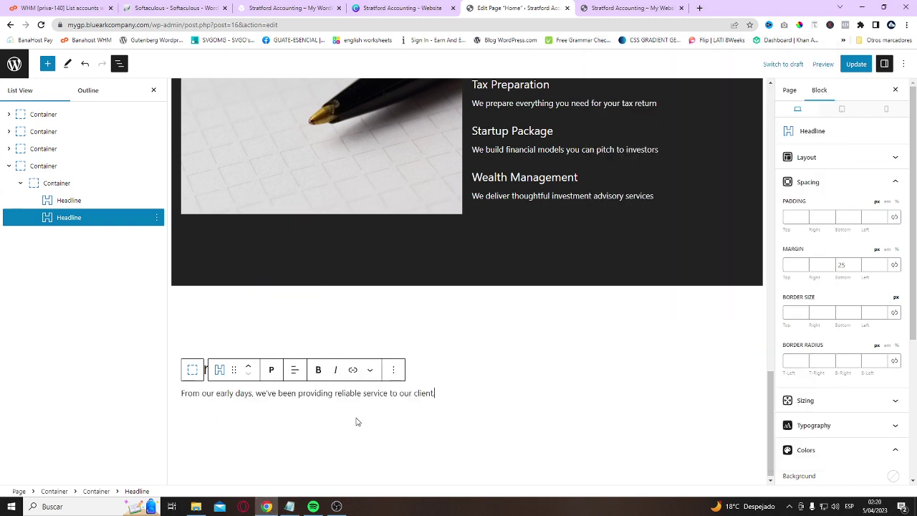
Step: Add a third Headline block with a paragraph tag and paste in "We've had the honor being the firm of choice of the following corporations:"
key("Return")
type("/HEADLIN")
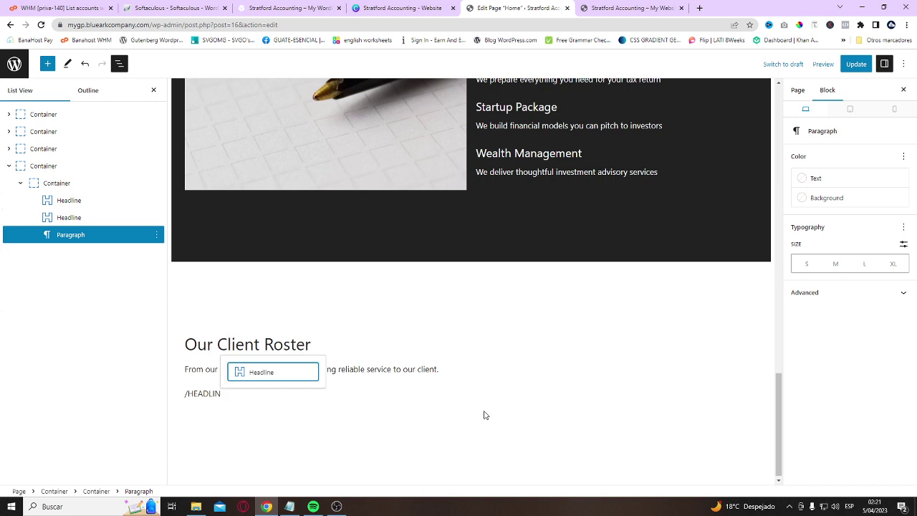
key("Return")
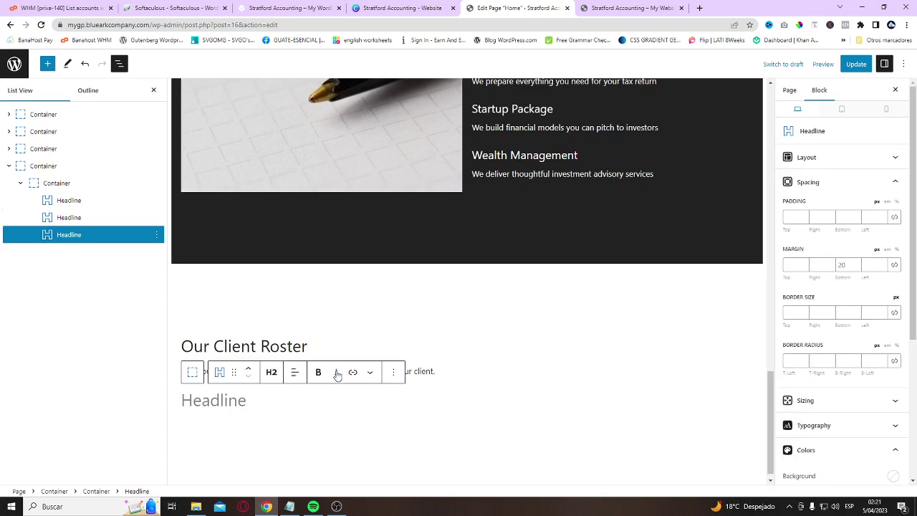
left_click(272, 371)
left_click(290, 325)
key("alt+Tab")
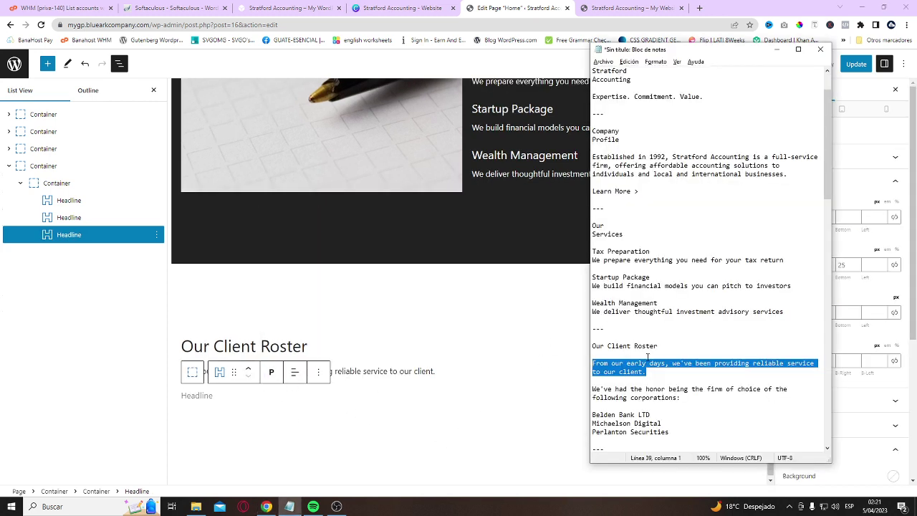
left_click_drag(697, 400, 571, 392)
key("ctrl+c")
left_click(247, 402)
key("ctrl+v")
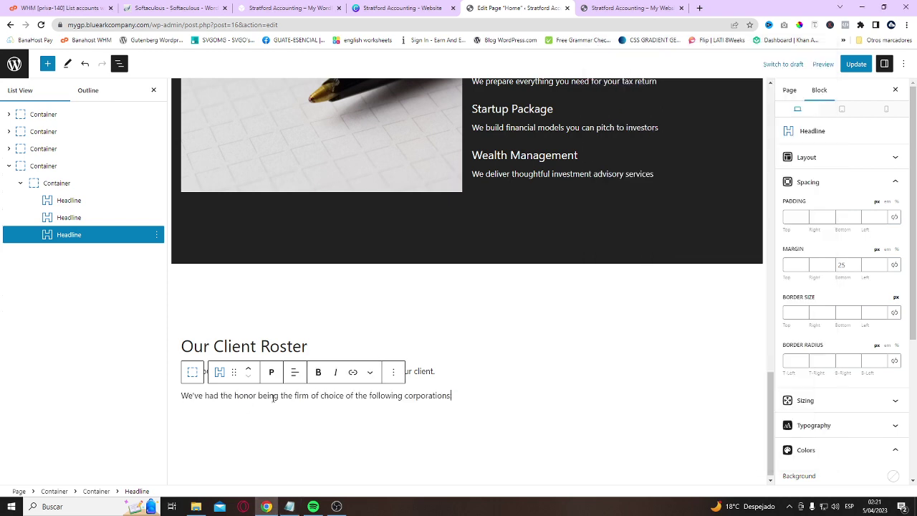
Step: Select the inner container and review the page's earlier sections and the remaining client roster text in Notepad
left_click(343, 439)
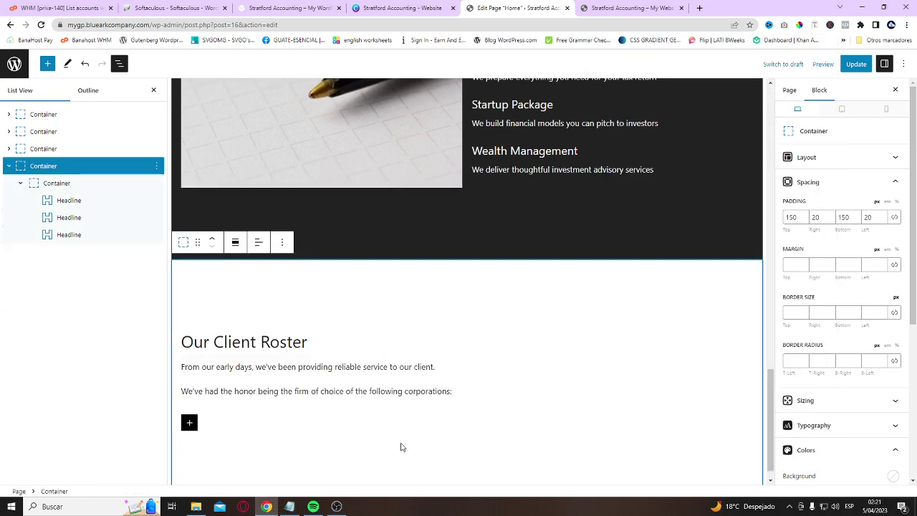
left_click(57, 183)
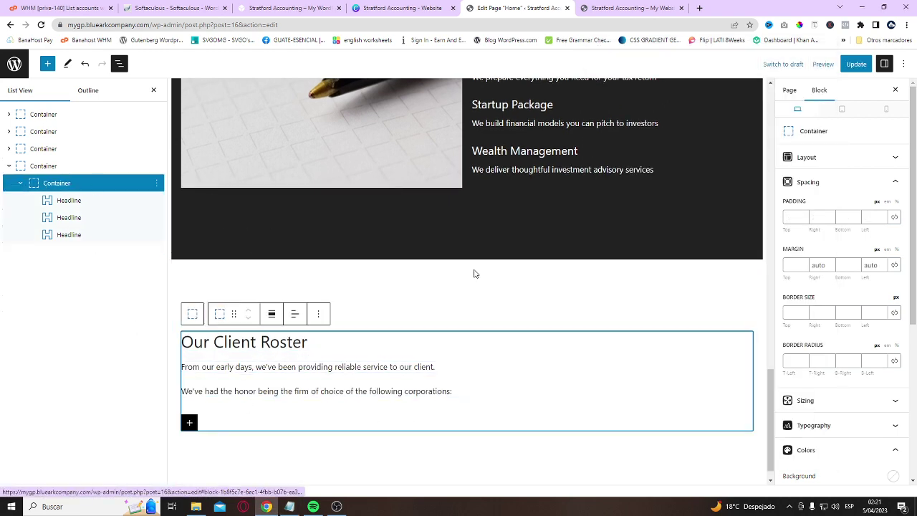
scroll(491, 296, "up", 5)
scroll(493, 260, "up", 5)
scroll(501, 339, "down", 10)
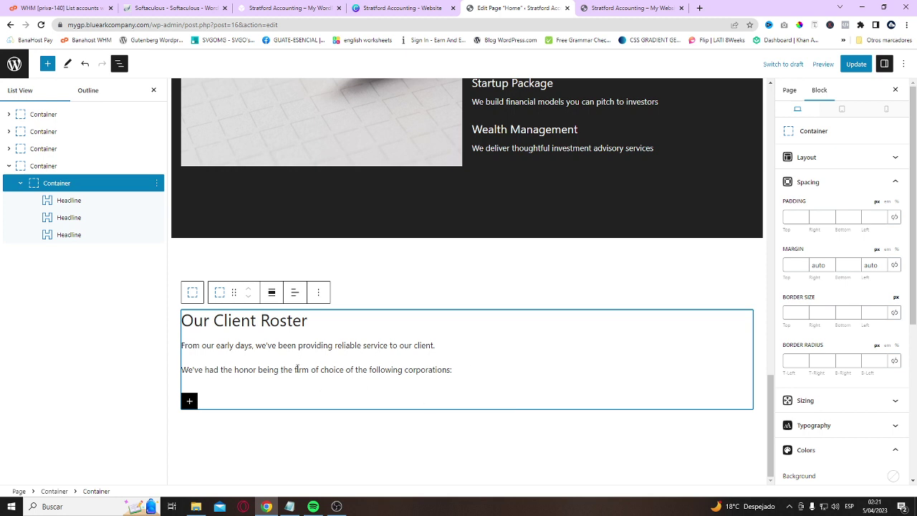
key("alt+Tab")
scroll(716, 412, "down", 13)
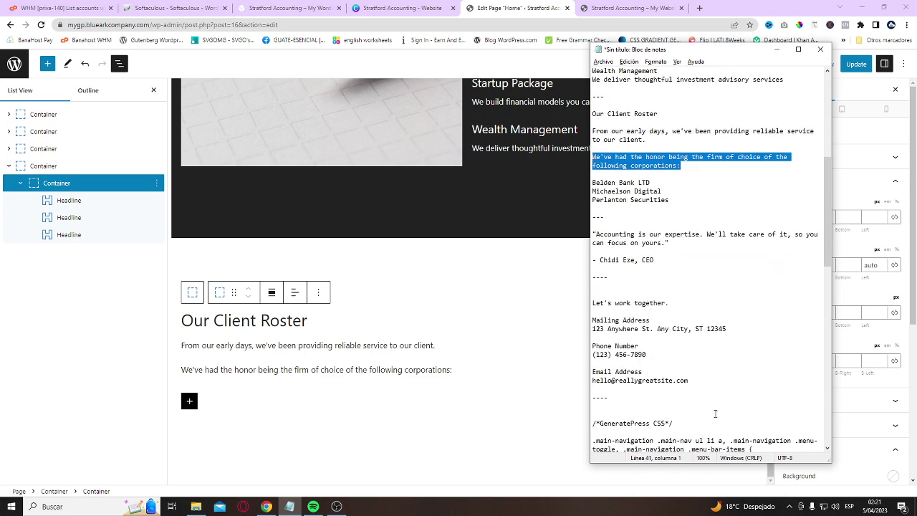
scroll(709, 387, "up", 7)
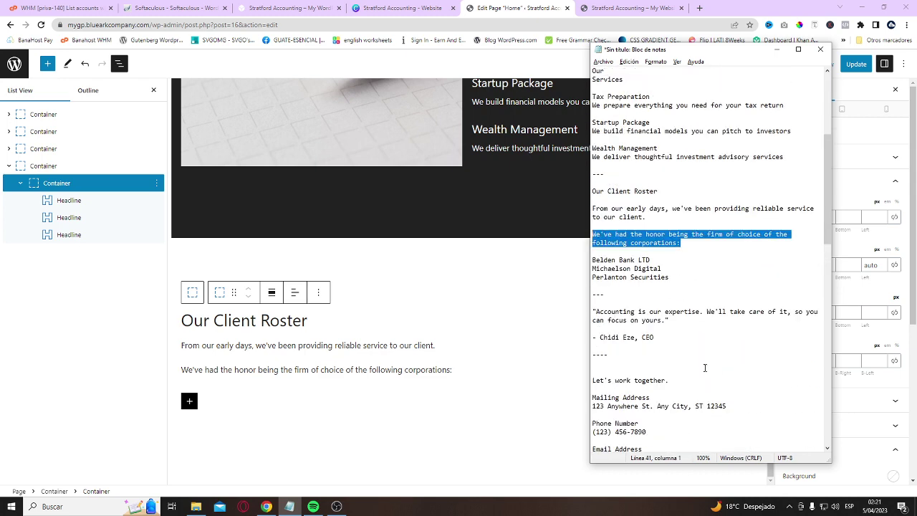
Step: Insert a Grid block with three equal columns below the text in the inner container
left_click(189, 401)
left_click(188, 335)
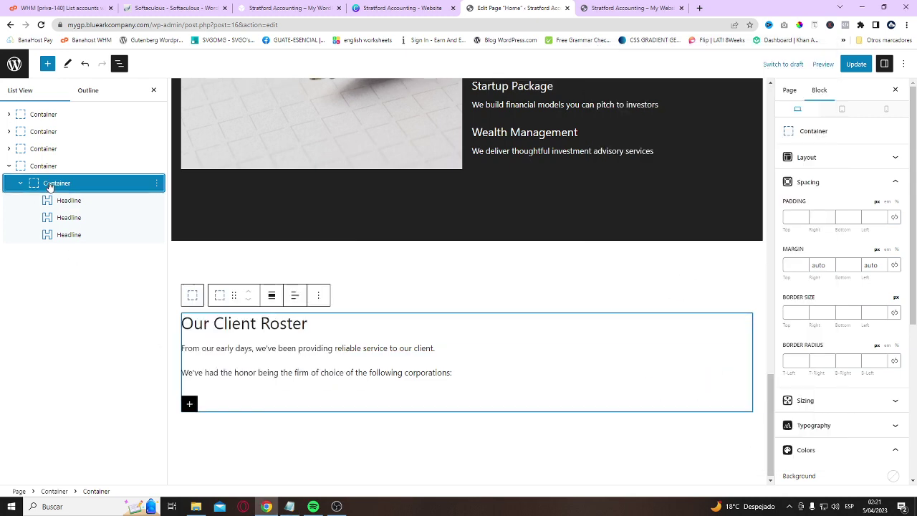
left_click(189, 403)
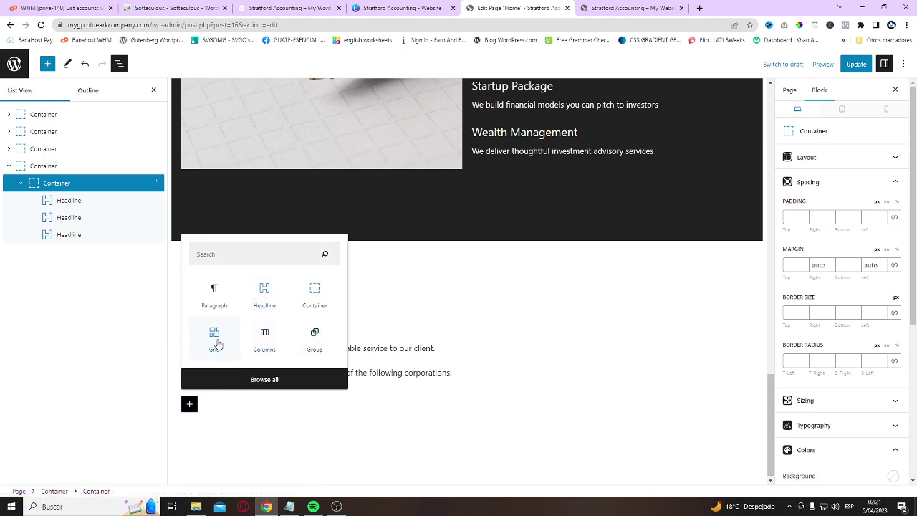
left_click(214, 340)
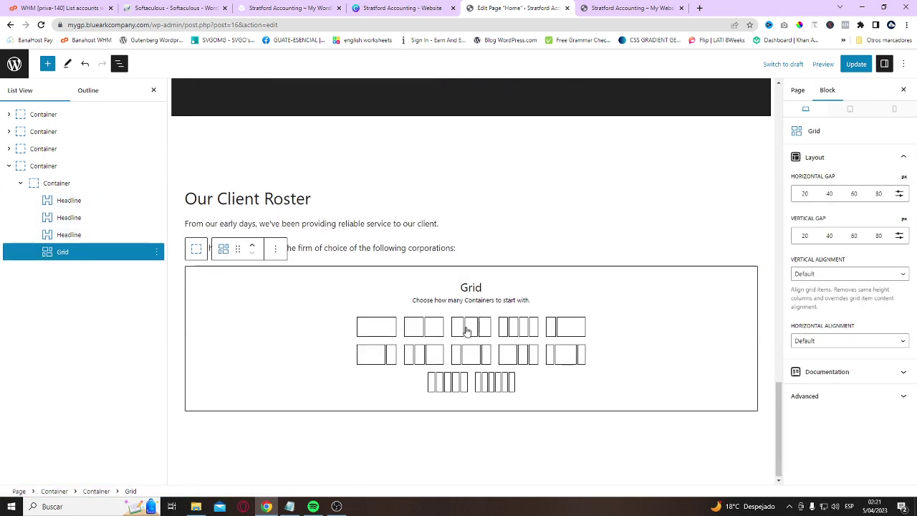
left_click(475, 326)
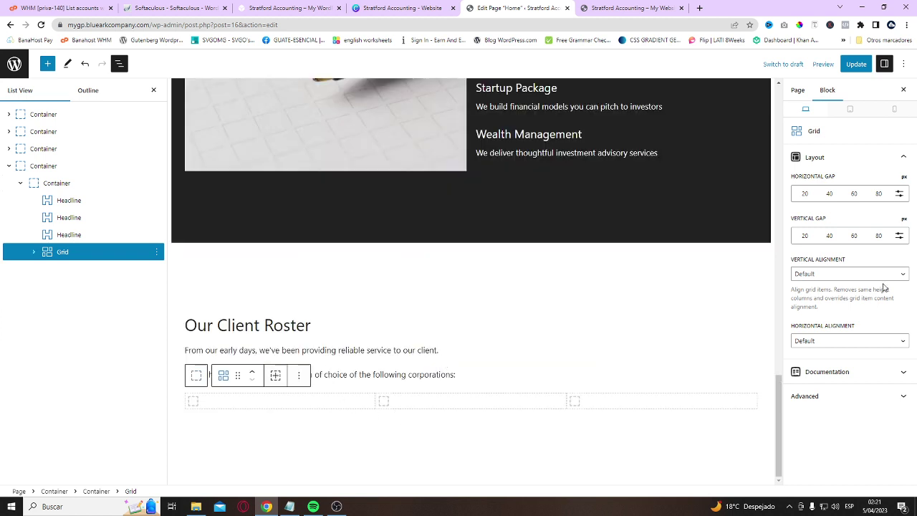
Step: Set the grid's horizontal and vertical gaps to 20 px and both its vertical and horizontal alignment to Center
left_click(805, 193)
left_click(804, 235)
left_click(831, 274)
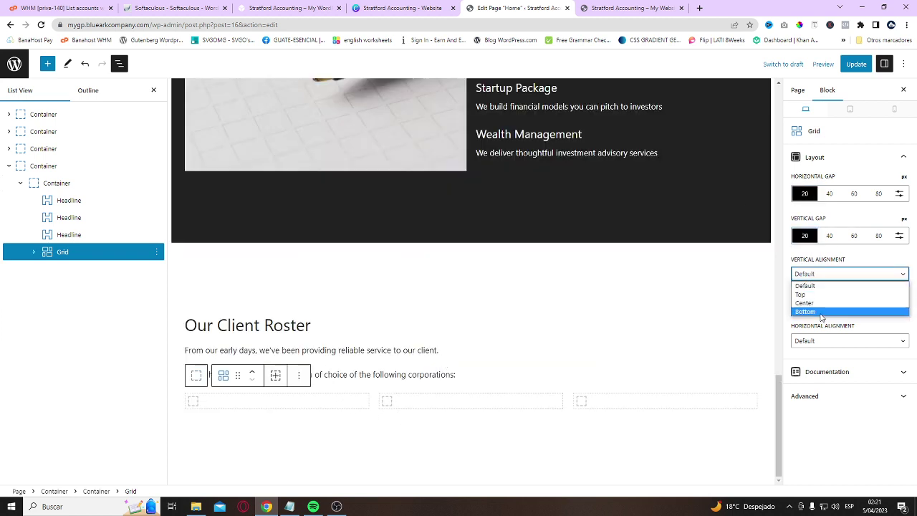
left_click(810, 301)
left_click(810, 341)
left_click(810, 368)
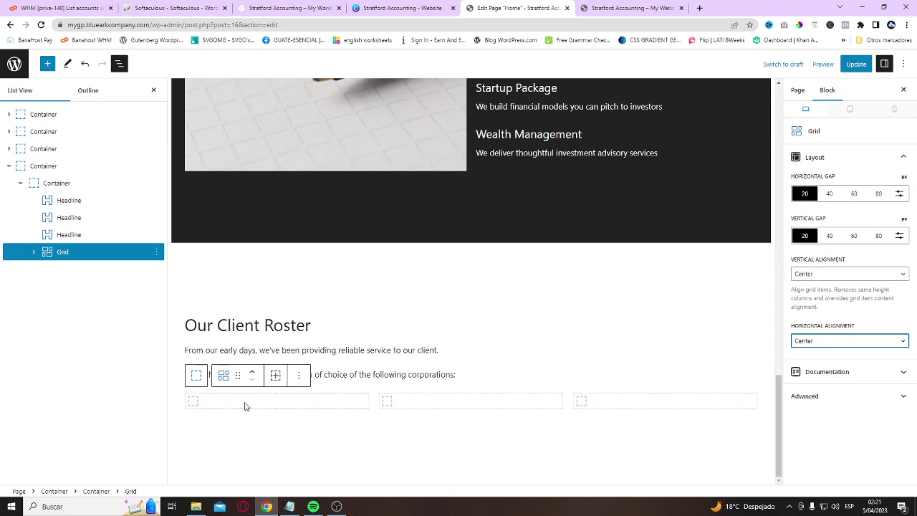
Step: Set the tablet grid item width of all three grid containers to 50%
left_click(34, 252)
left_click(72, 270)
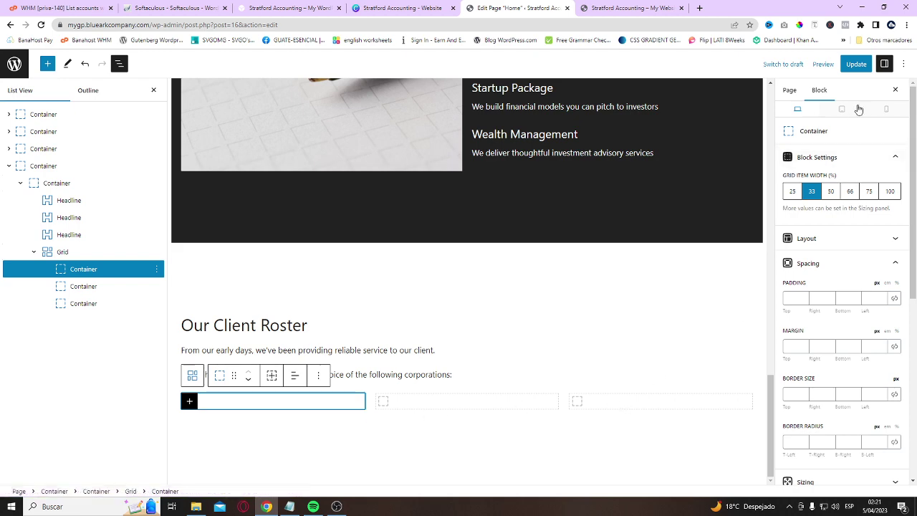
left_click(842, 109)
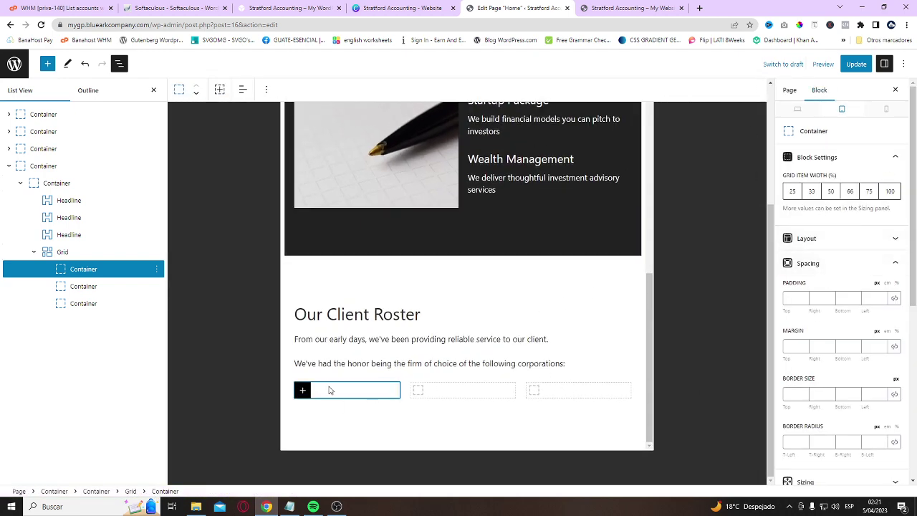
left_click(852, 191)
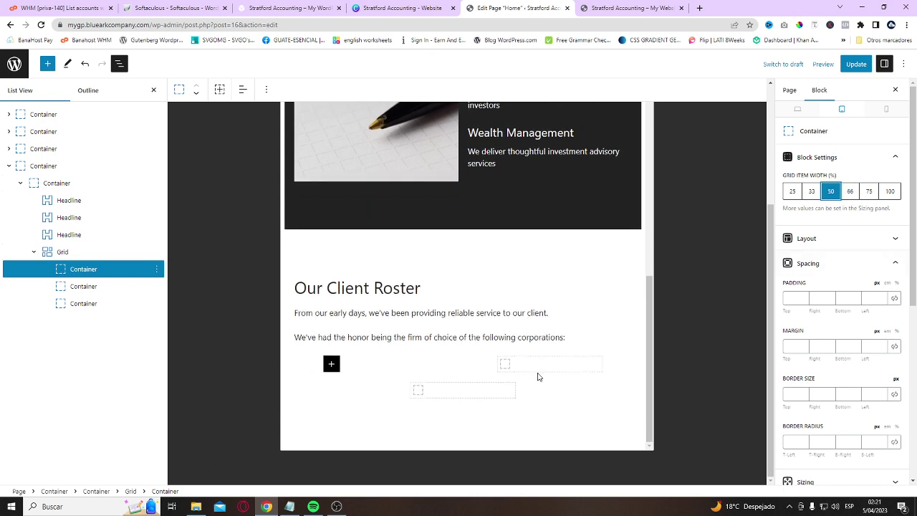
left_click(543, 366)
left_click(830, 192)
left_click(486, 391)
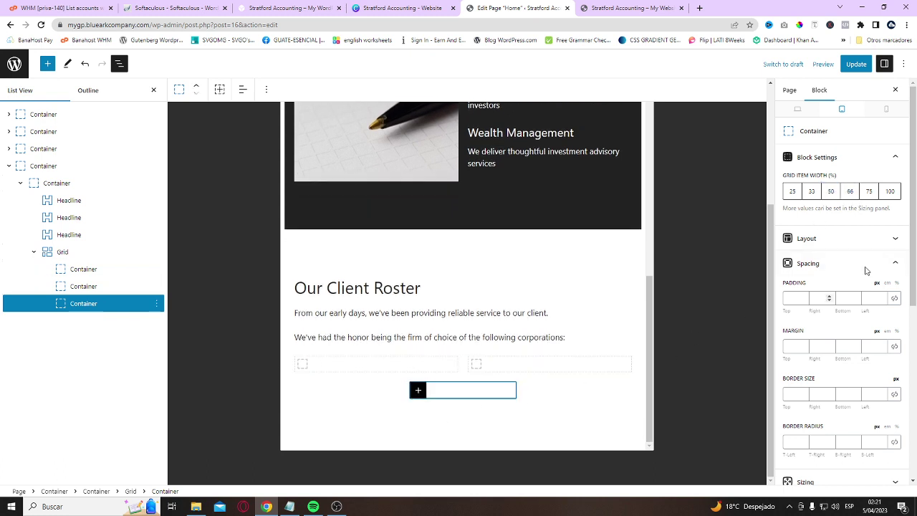
left_click(834, 194)
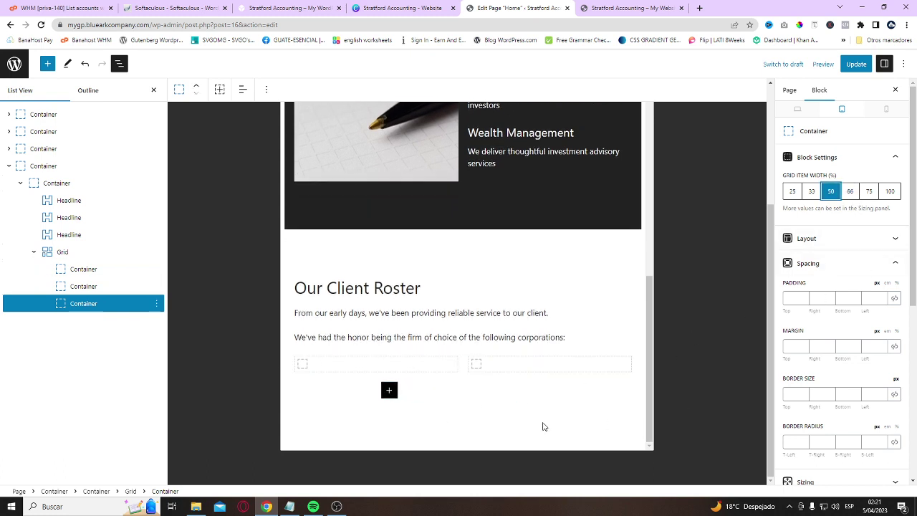
Step: Check the three grid containers in the tablet and mobile views, and return to the desktop view
left_click(496, 367)
left_click(415, 367)
left_click(452, 391)
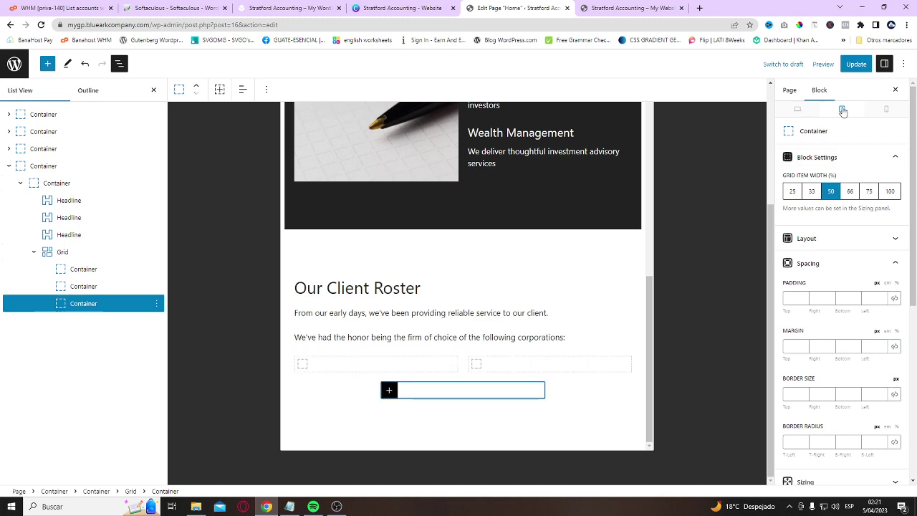
left_click(888, 109)
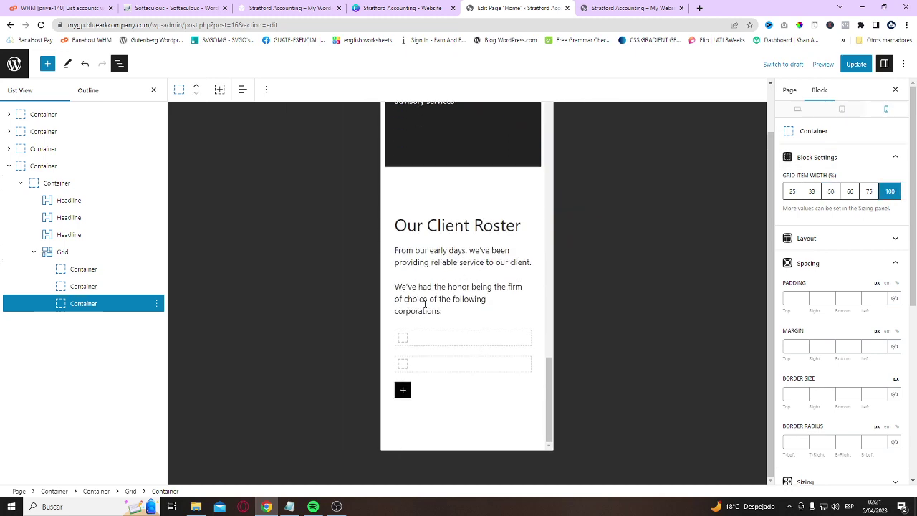
left_click(843, 109)
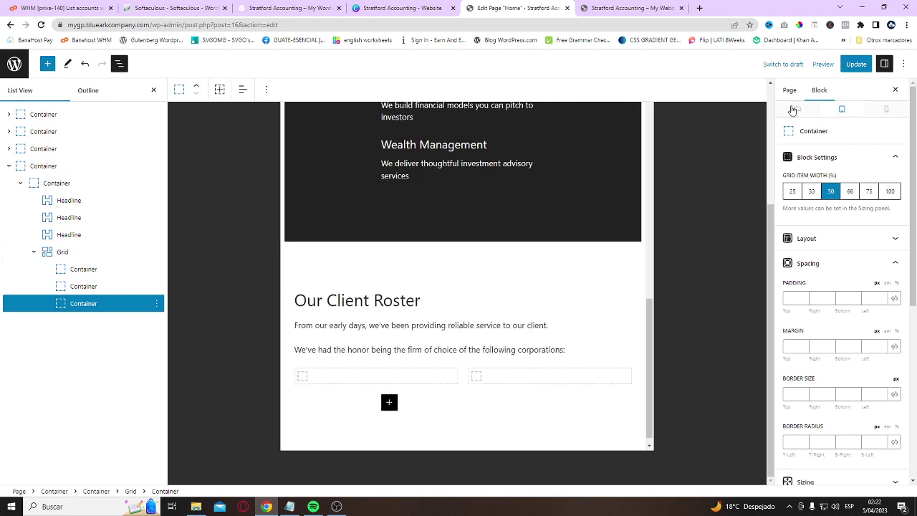
left_click(797, 109)
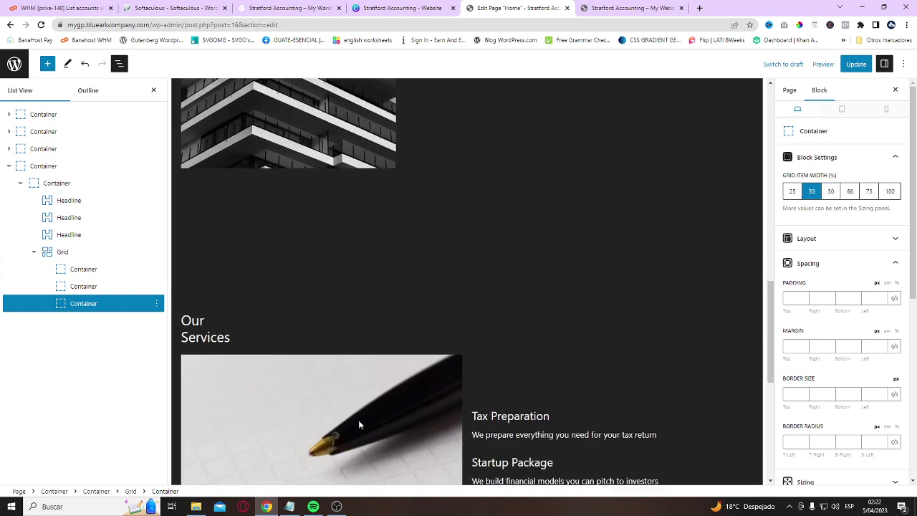
Step: Add an Image block to the first grid container and upload 5.jpg from the BLACK PLANTILLA folder
left_click(221, 404)
left_click(189, 405)
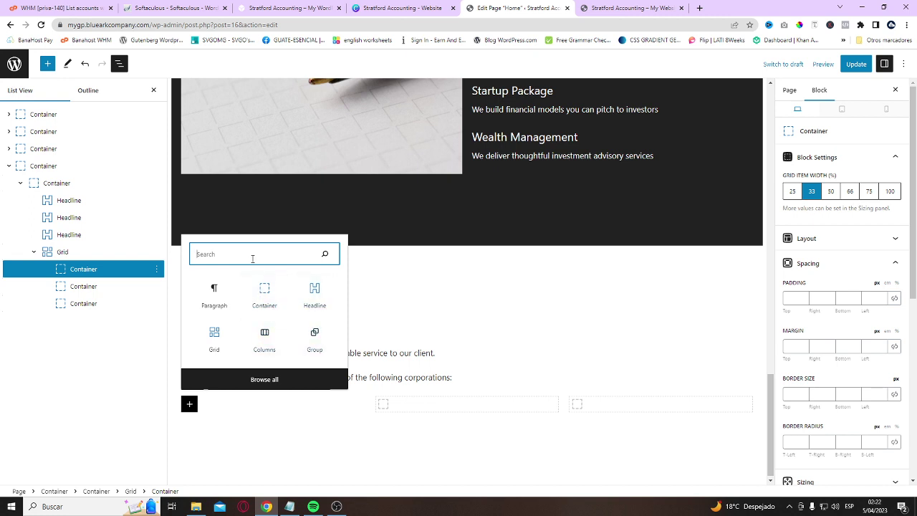
type("im")
left_click(316, 152)
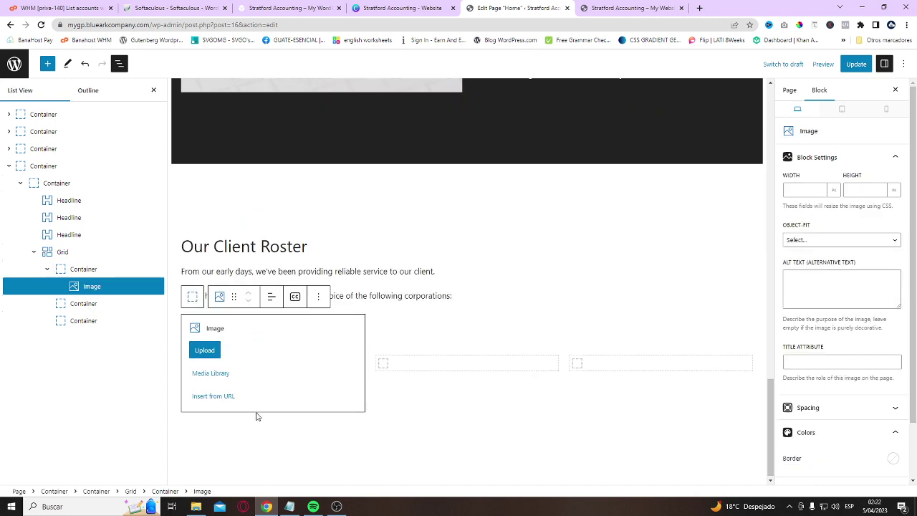
left_click(204, 350)
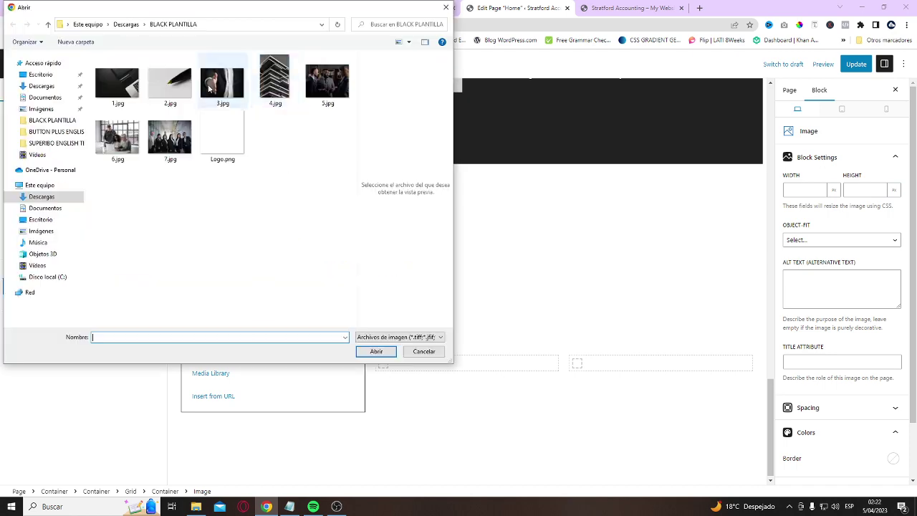
double_click(325, 92)
scroll(405, 365, "down", 2)
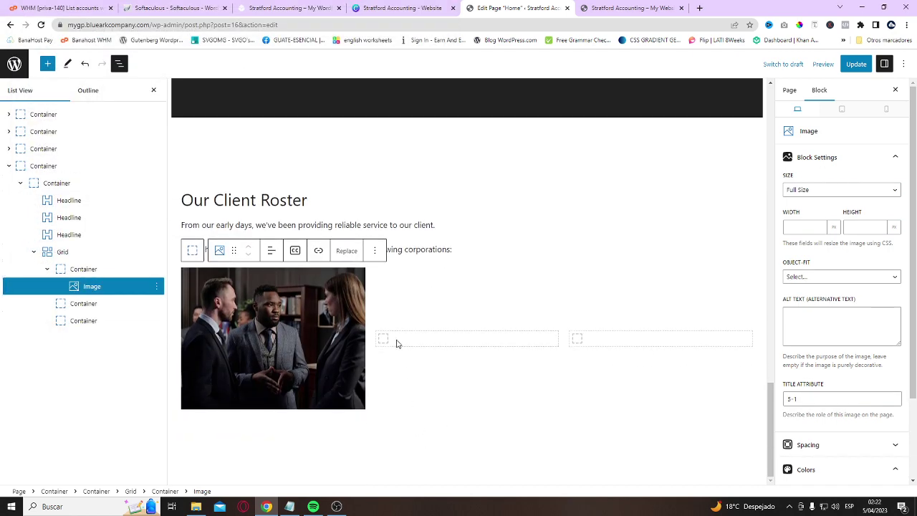
Step: Add an Image block to the second grid container and fill it with 6.jpg from the Media Library
left_click(396, 344)
left_click(380, 337)
left_click(456, 276)
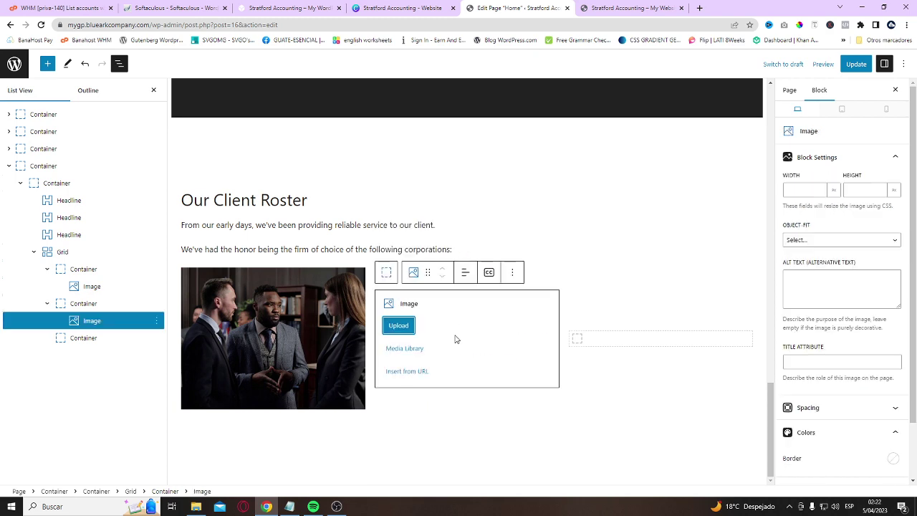
left_click(398, 326)
left_click(424, 351)
left_click(418, 350)
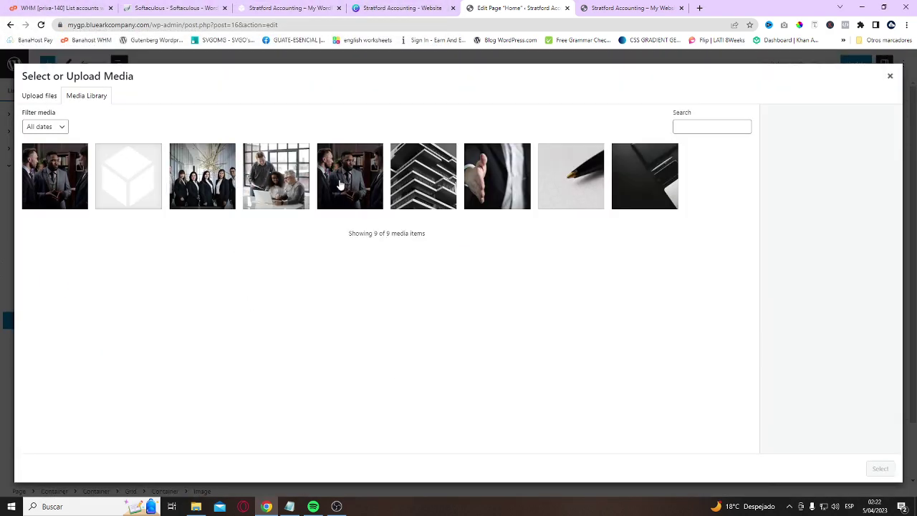
left_click(279, 188)
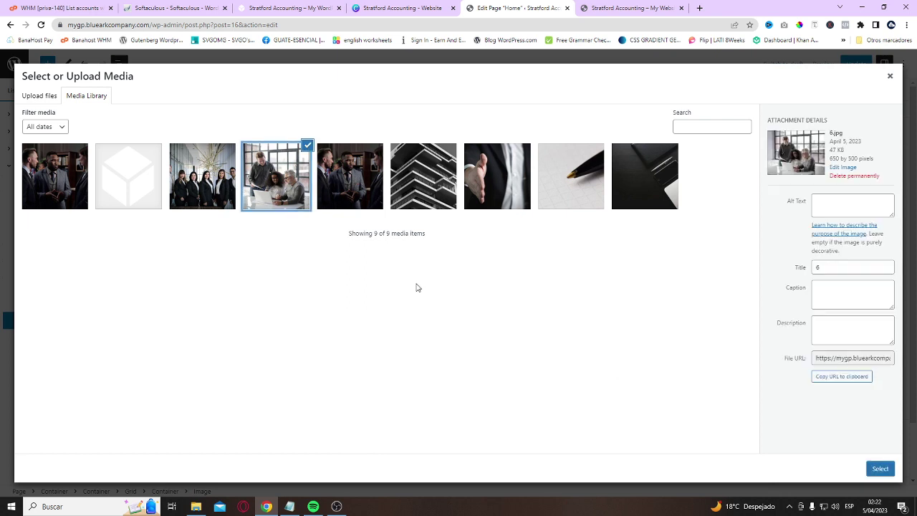
left_click(869, 472)
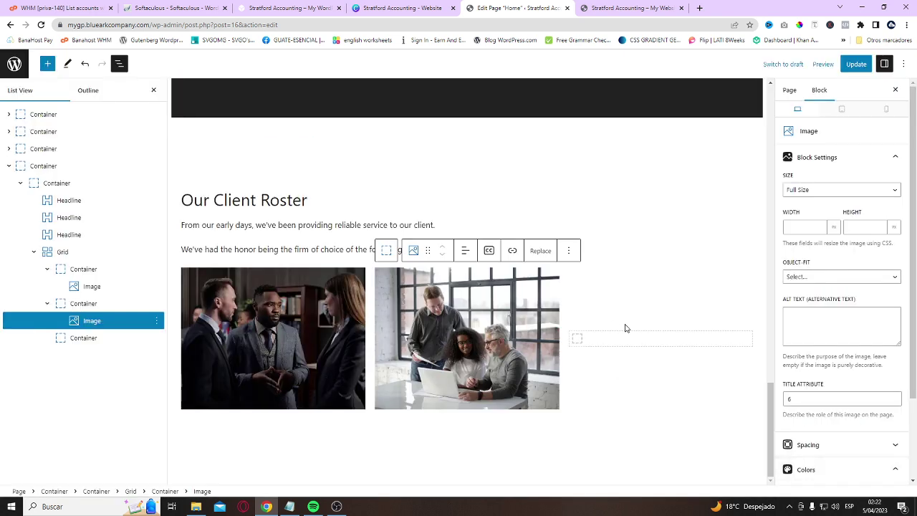
Step: Add an Image block to the third grid container and fill it with 7.jpg from the Media Library
left_click(606, 341)
left_click(577, 338)
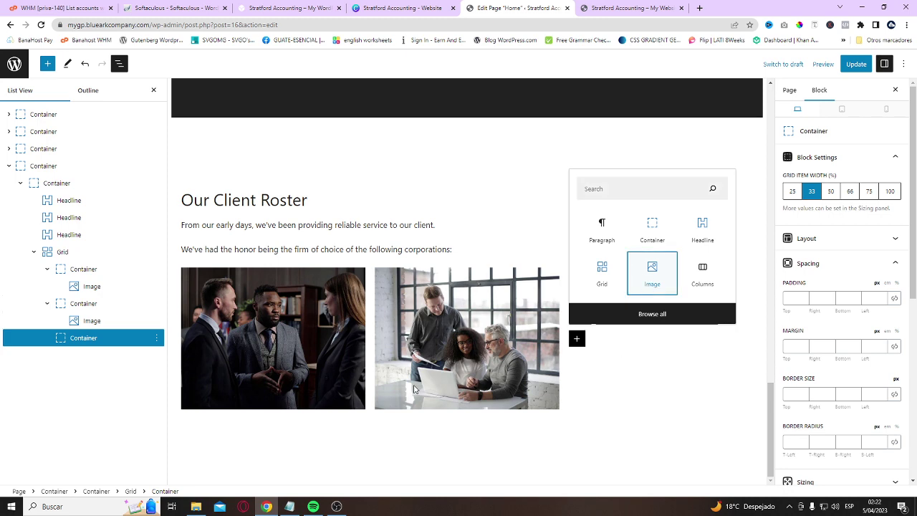
left_click(637, 284)
left_click(599, 349)
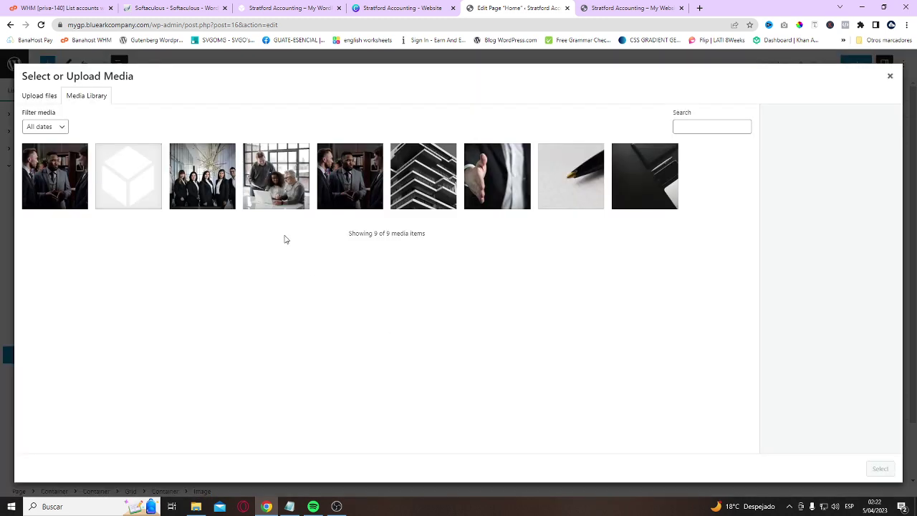
left_click(202, 175)
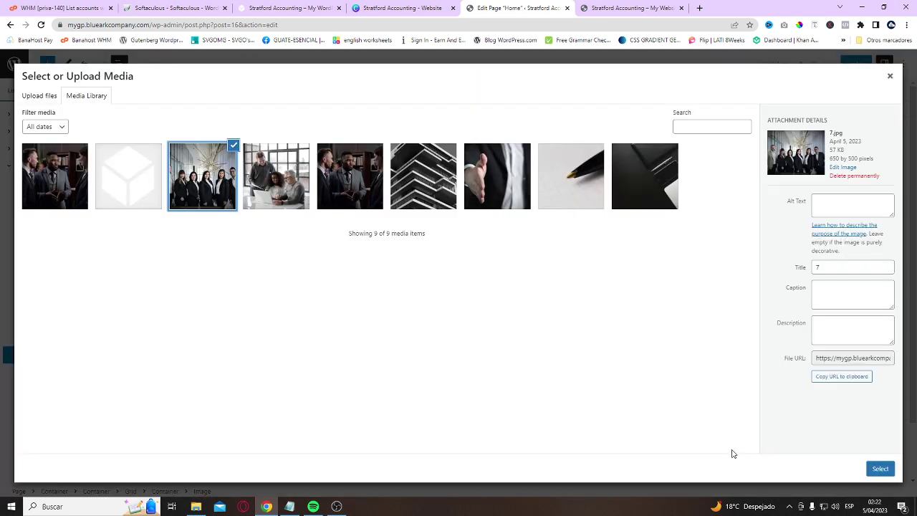
left_click(880, 469)
Step: Replace the image in the first grid container with 5.jpg from the Media Library
left_click(290, 350)
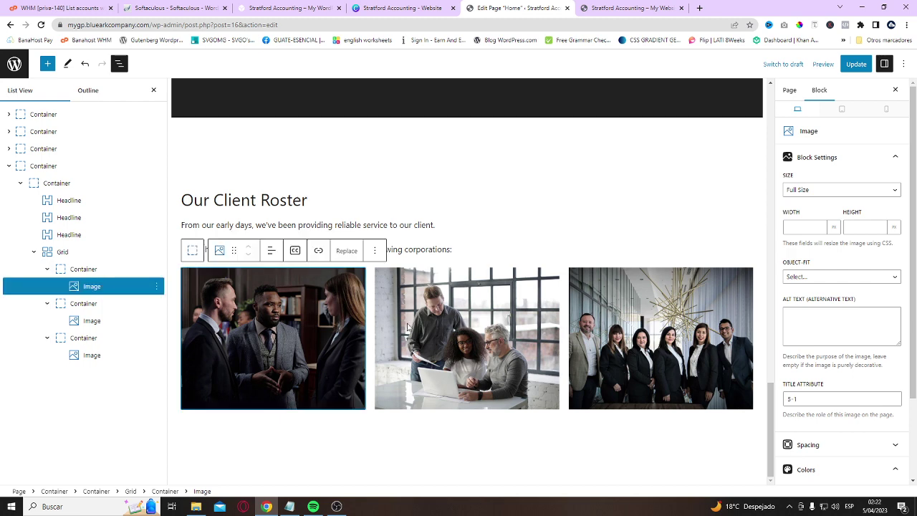
left_click(345, 251)
left_click(373, 280)
left_click(348, 185)
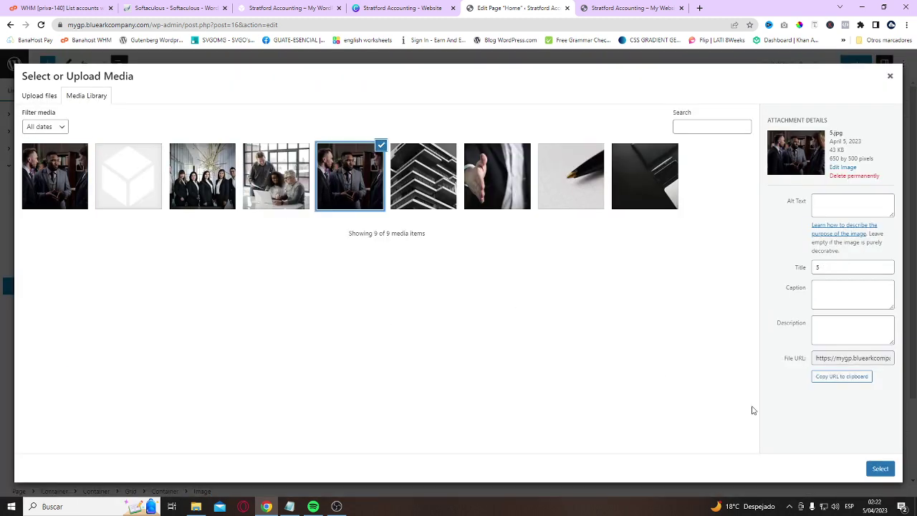
left_click(880, 469)
Step: Add a Headline block below the first grid image and fill it with "Belden Bank LTD" copied from the Notepad text
left_click(273, 356)
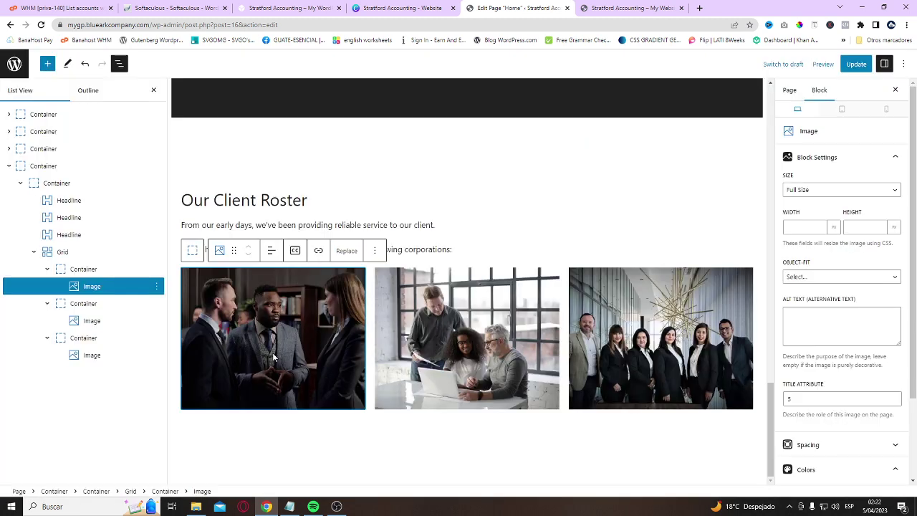
key("Return")
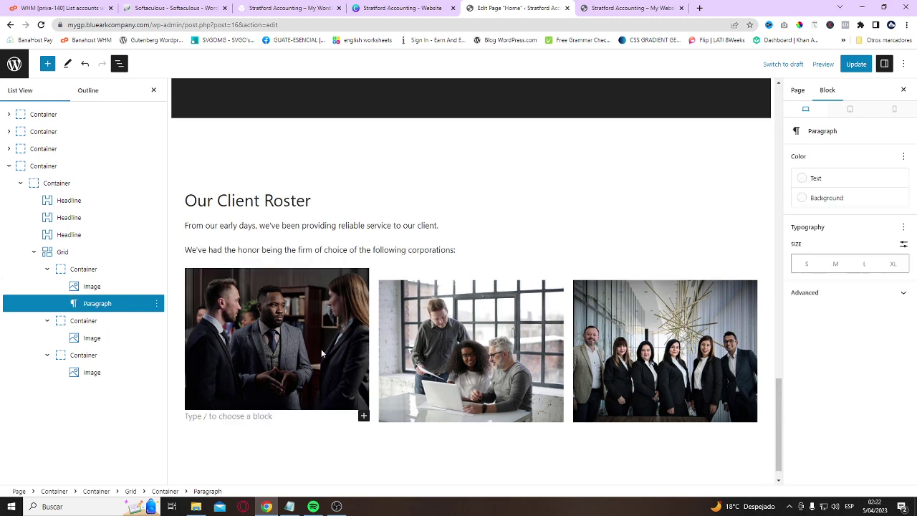
type("/headl")
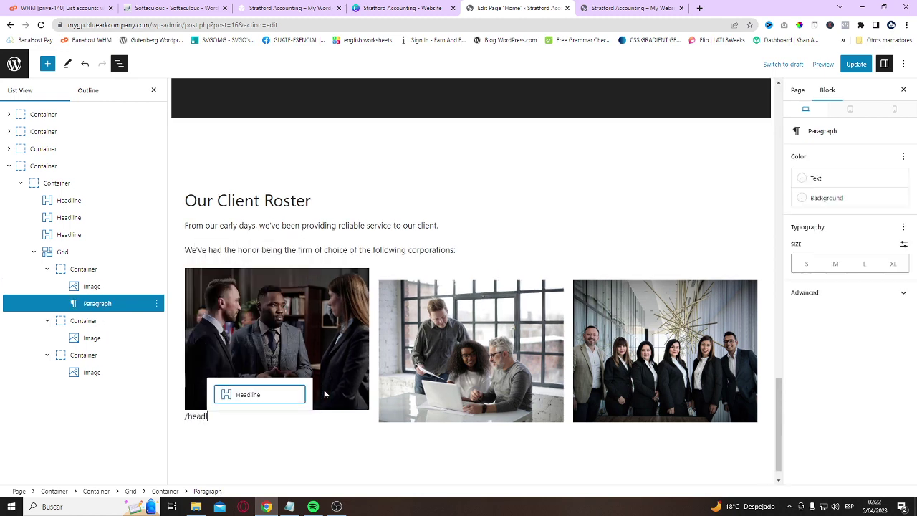
key("Return")
key("alt+Tab")
scroll(659, 332, "down", 2)
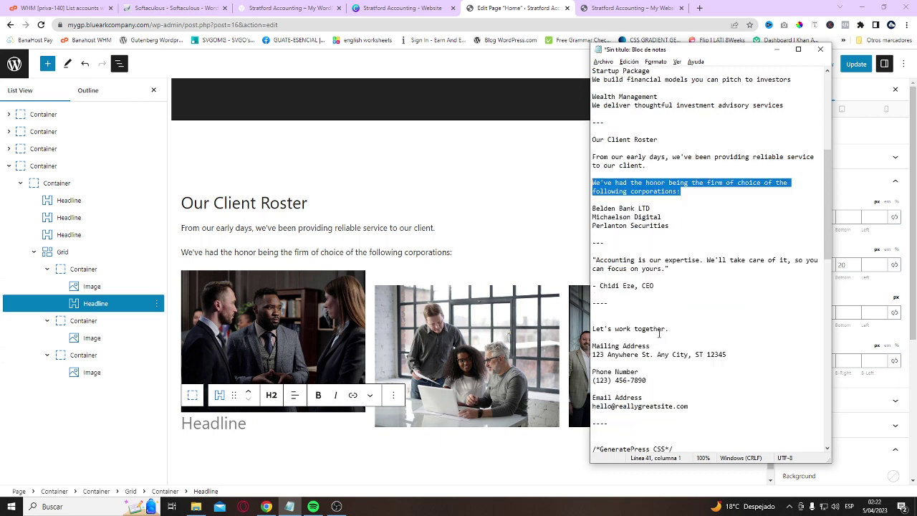
left_click_drag(653, 209, 593, 208)
key("ctrl+c")
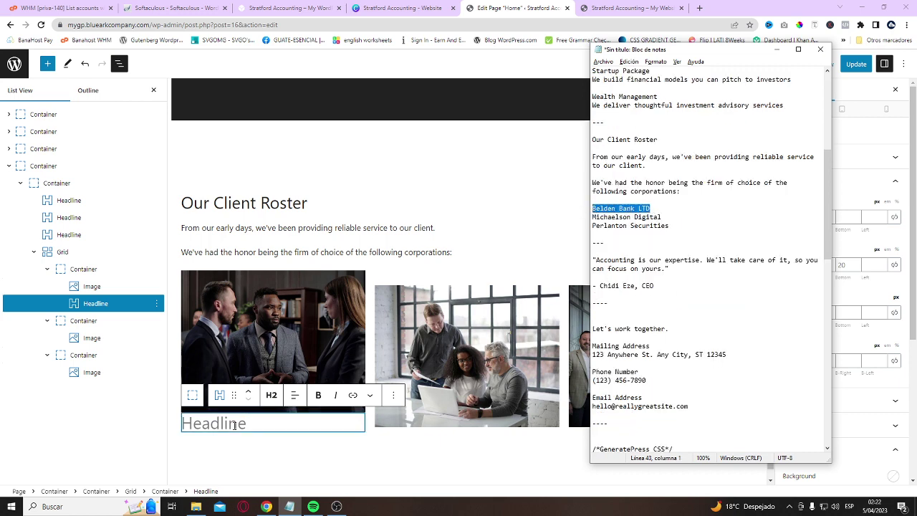
key("alt+Tab")
key("ctrl+v")
scroll(283, 430, "down", 1)
Step: Change the "Belden Bank LTD" headline's tag to Paragraph and centre its text
left_click(271, 363)
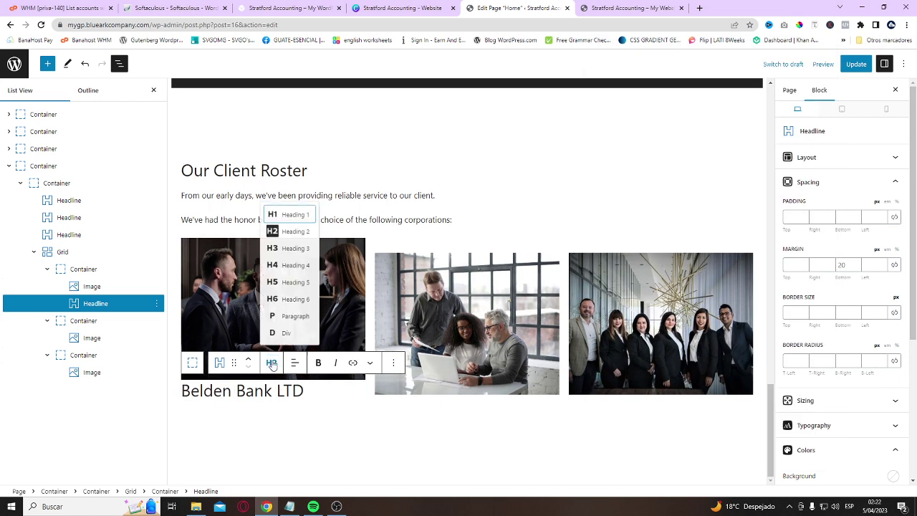
left_click(290, 320)
left_click(295, 367)
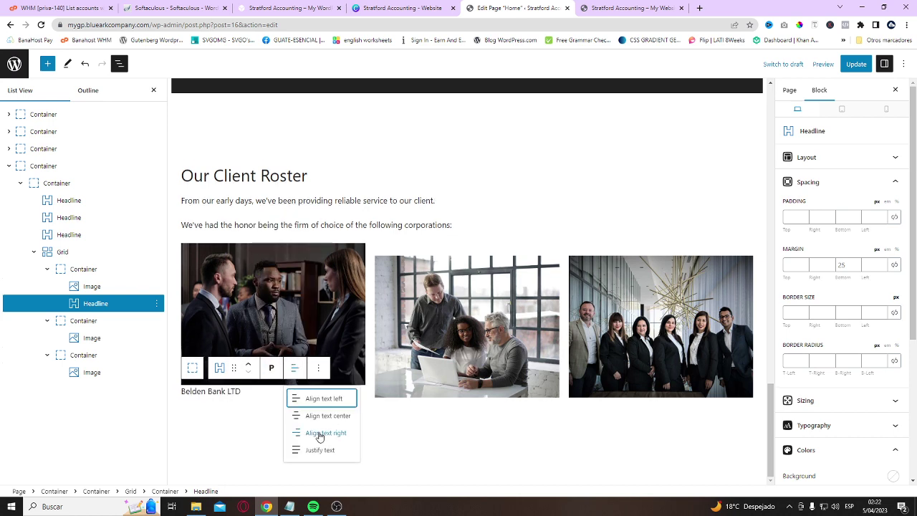
left_click(323, 423)
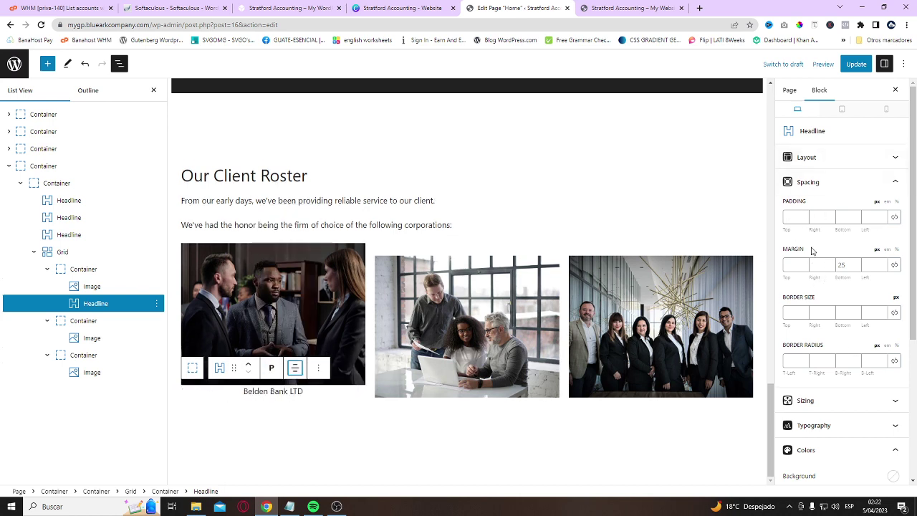
Step: Set the "Belden Bank LTD" headline's top and bottom padding to 10 px each
left_click(790, 215)
type("10")
left_click(848, 217)
type("10")
scroll(340, 403, "down", 1)
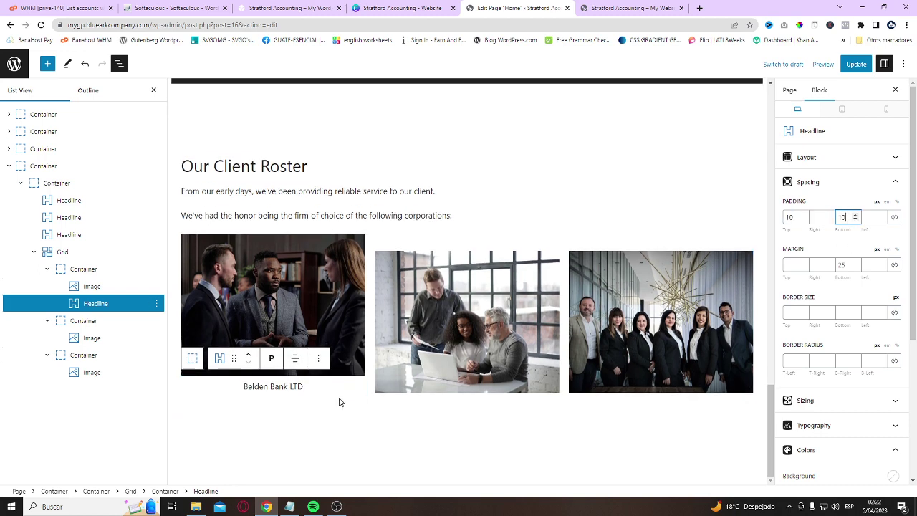
Step: Copy the formatted "Belden Bank LTD" headline block
left_click(321, 403)
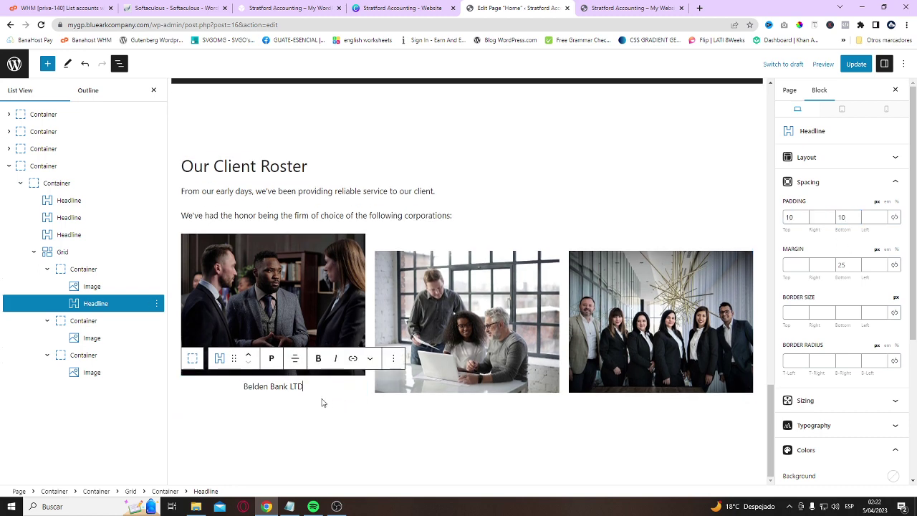
left_click(394, 358)
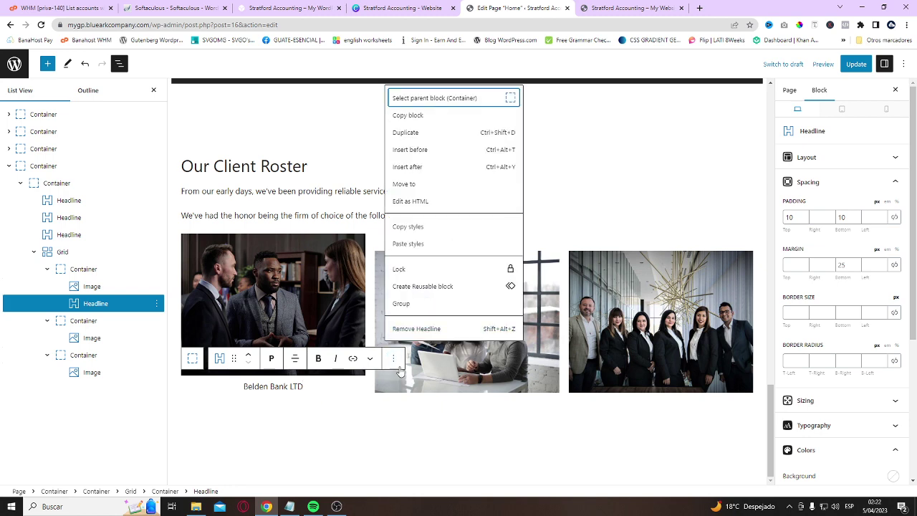
left_click(412, 117)
left_click(318, 393)
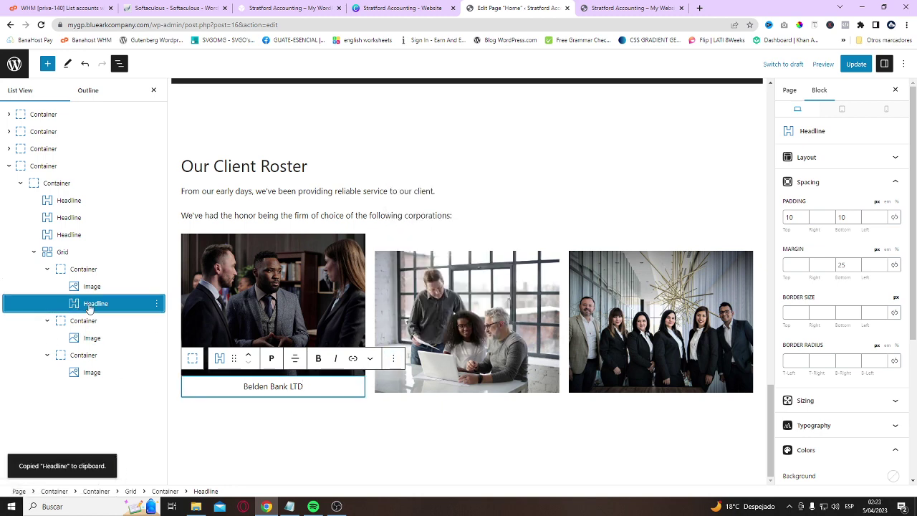
left_click(393, 359)
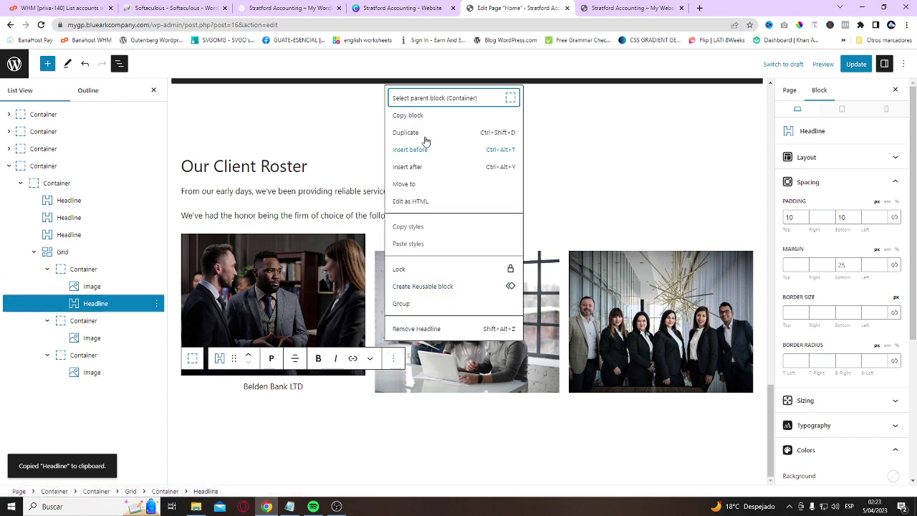
left_click(416, 117)
Step: Paste the copied headline block below the second and third grid images
left_click(459, 385)
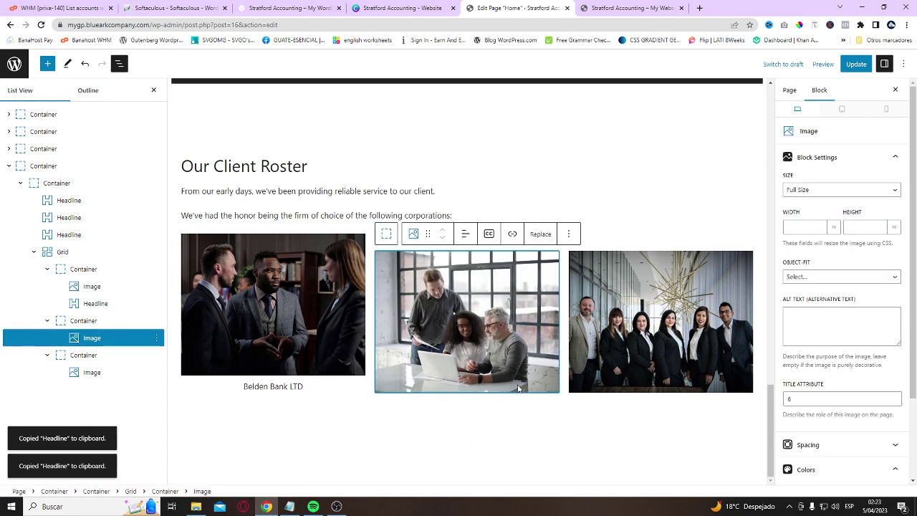
key("Return")
type("/")
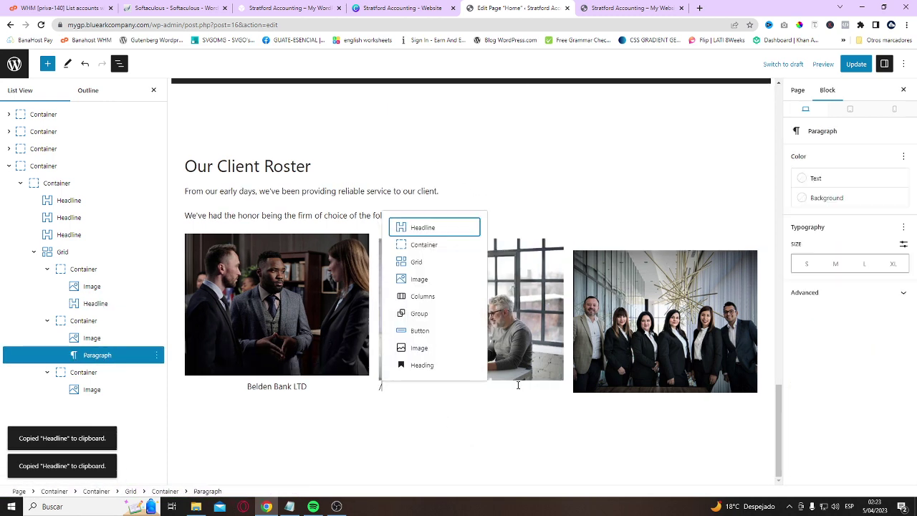
key("BackSpace")
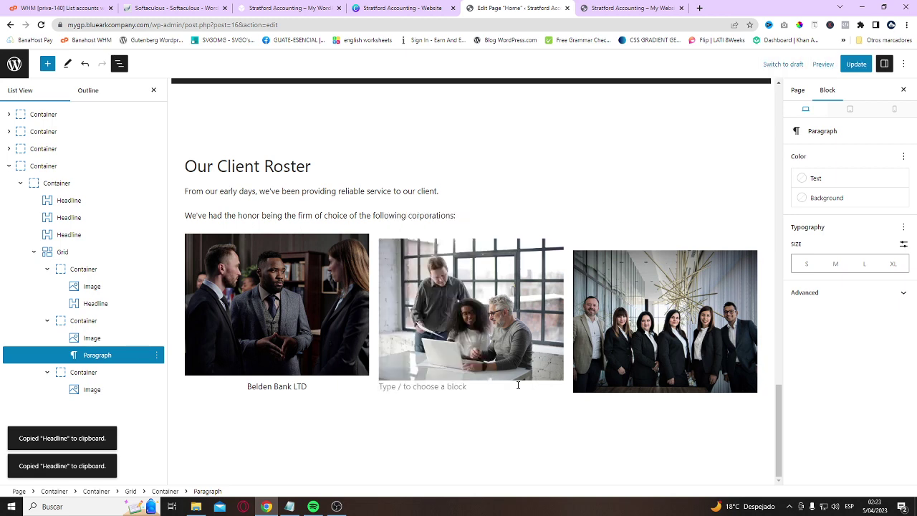
key("ctrl+v")
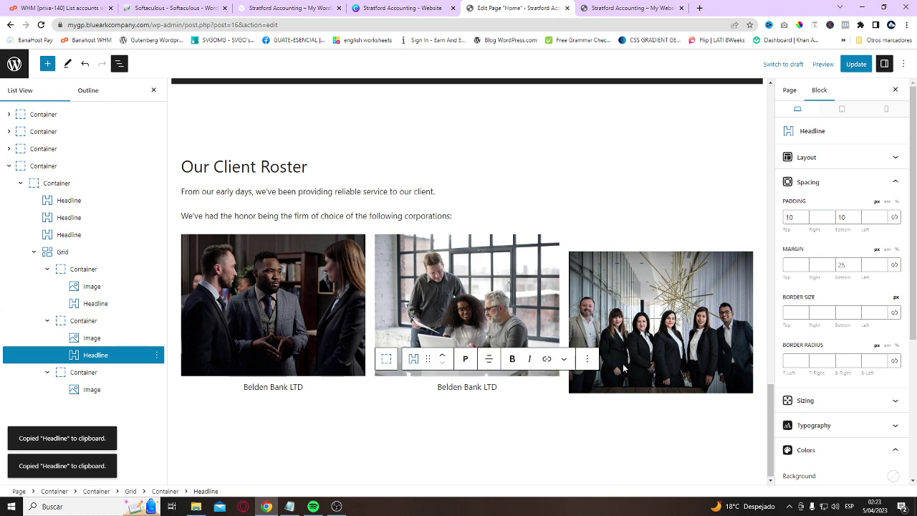
left_click(621, 387)
key("Return")
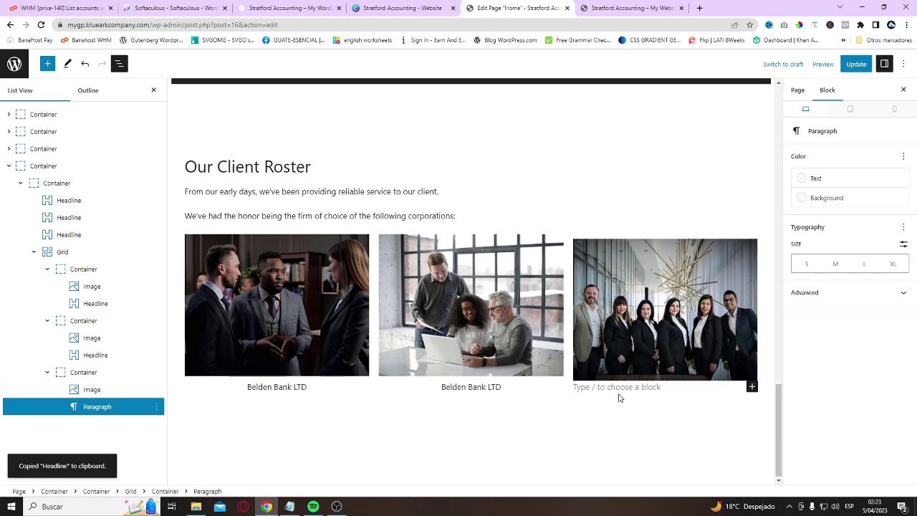
key("ctrl+v")
Step: Replace the text of the headline below the second image with "Michaelson Digital" copied from the Notepad text
key("alt+Tab")
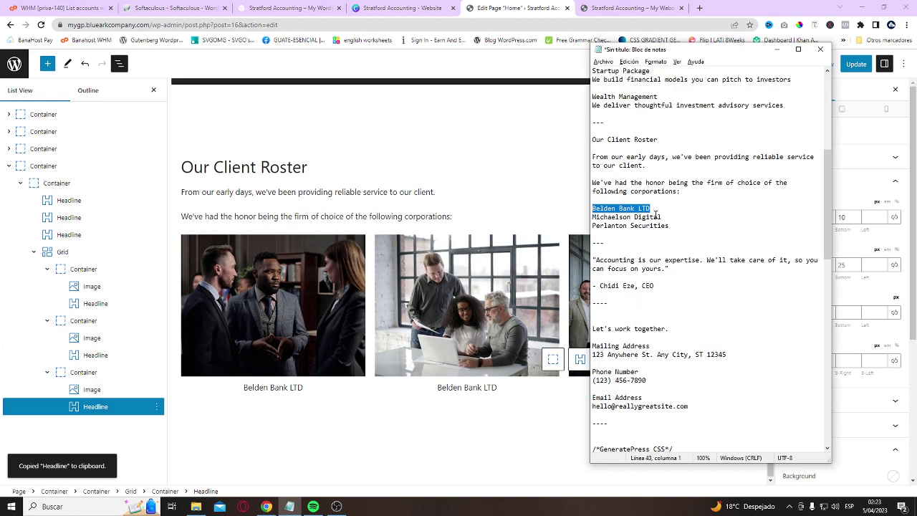
left_click_drag(662, 217, 585, 216)
key("ctrl+c")
triple_click(473, 387)
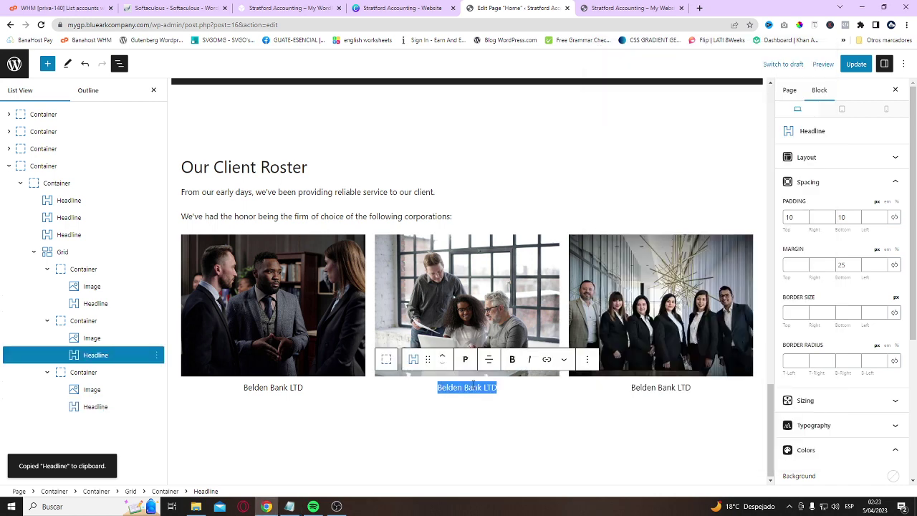
key("ctrl+v")
Step: Replace the text of the headline below the third image with "Perlanton Securities" copied from the Notepad text
left_click(663, 387)
left_click_drag(669, 225, 577, 230)
left_click(595, 387)
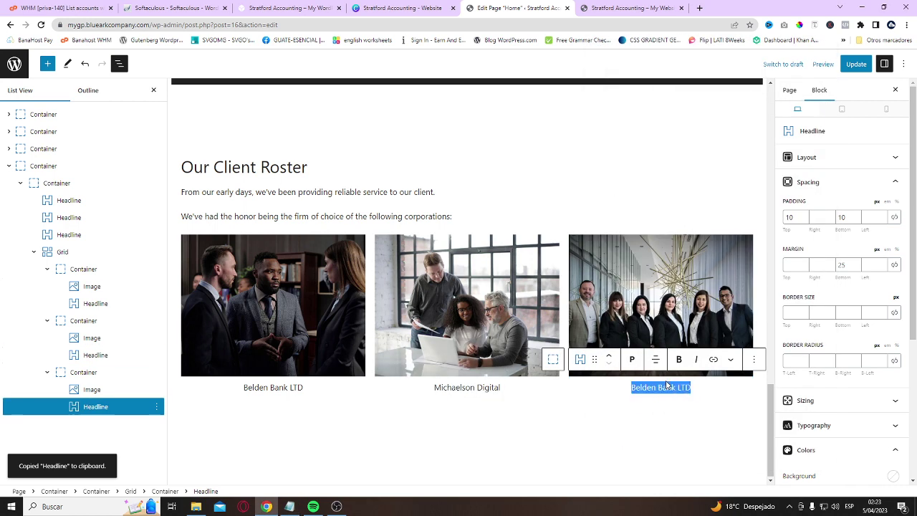
key("ctrl+v")
Step: Make the three company names below the grid images bold
left_click(200, 386)
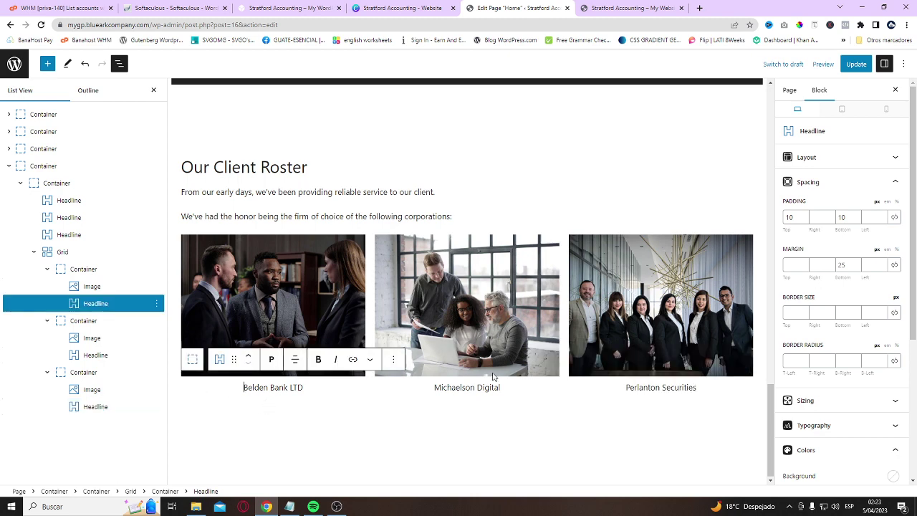
scroll(907, 245, "down", 3)
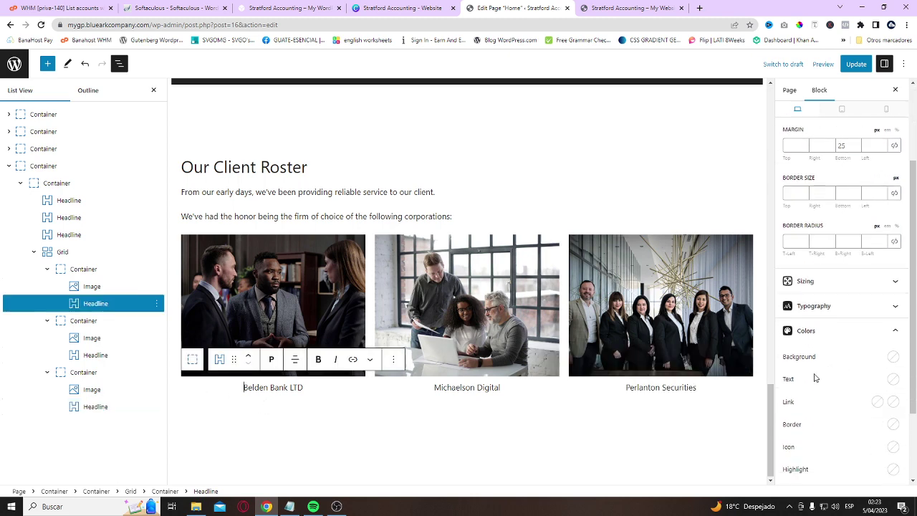
triple_click(268, 388)
left_click(318, 359)
triple_click(480, 387)
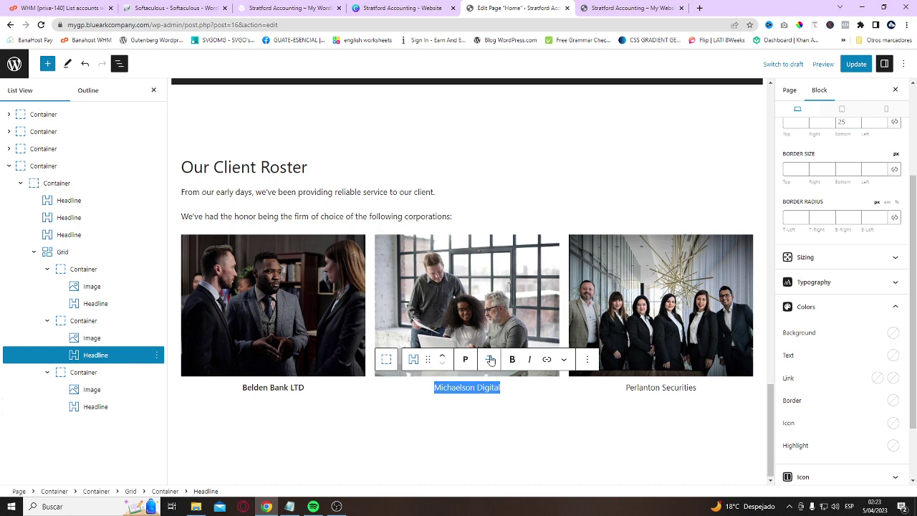
left_click(513, 359)
triple_click(660, 387)
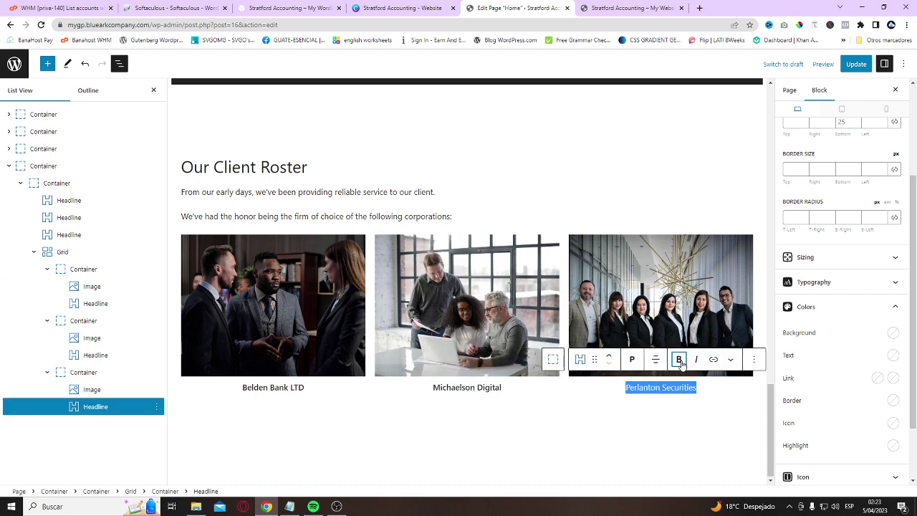
left_click(679, 361)
Step: Give the "Belden Bank LTD" headline the dark contrast colour as background and white as text colour
left_click(278, 387)
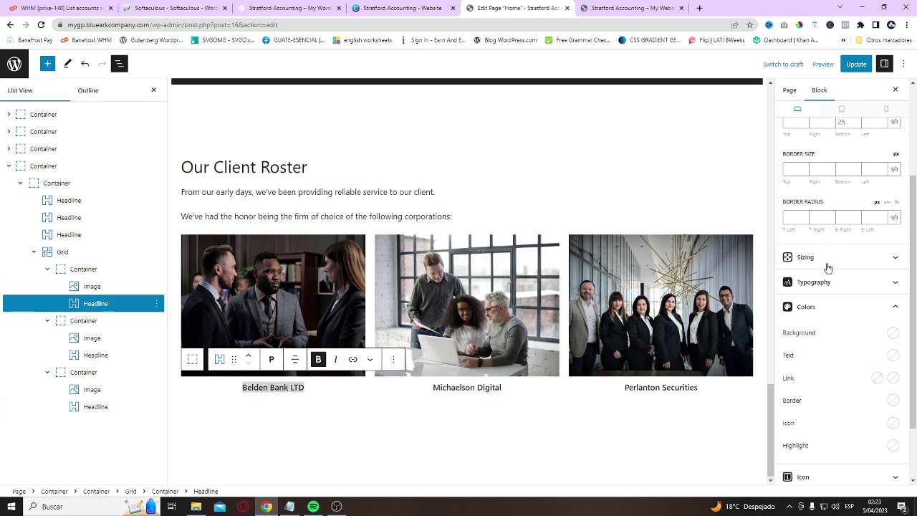
left_click(894, 334)
left_click(772, 304)
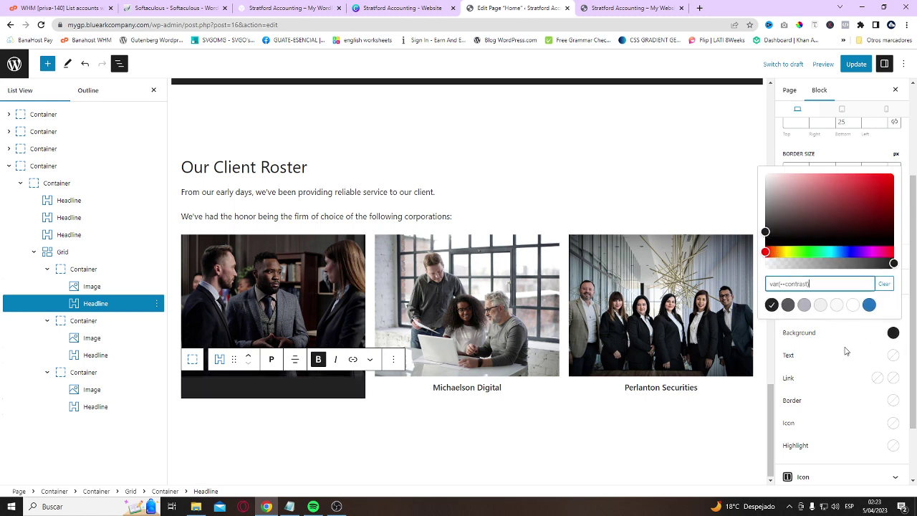
left_click(893, 355)
left_click(853, 328)
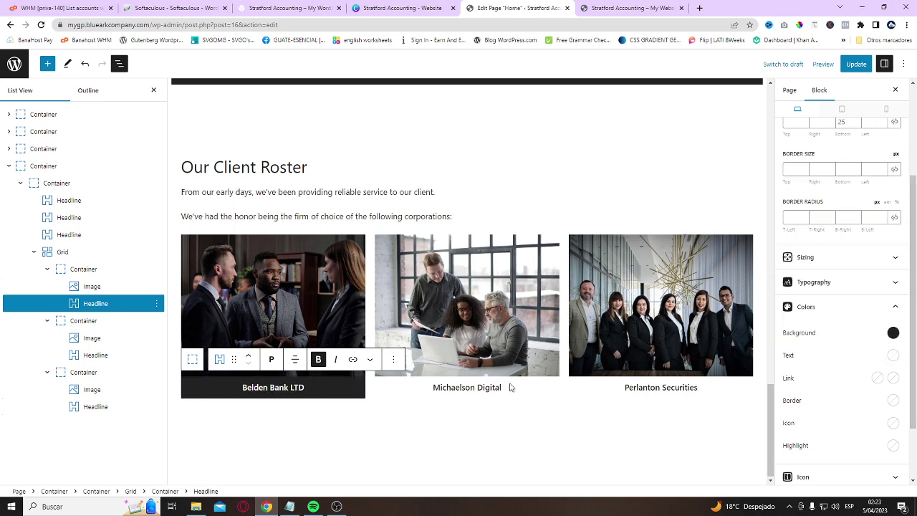
Step: Give the "Michaelson Digital" headline the dark contrast colour as background and white as text colour
left_click(512, 387)
left_click(894, 334)
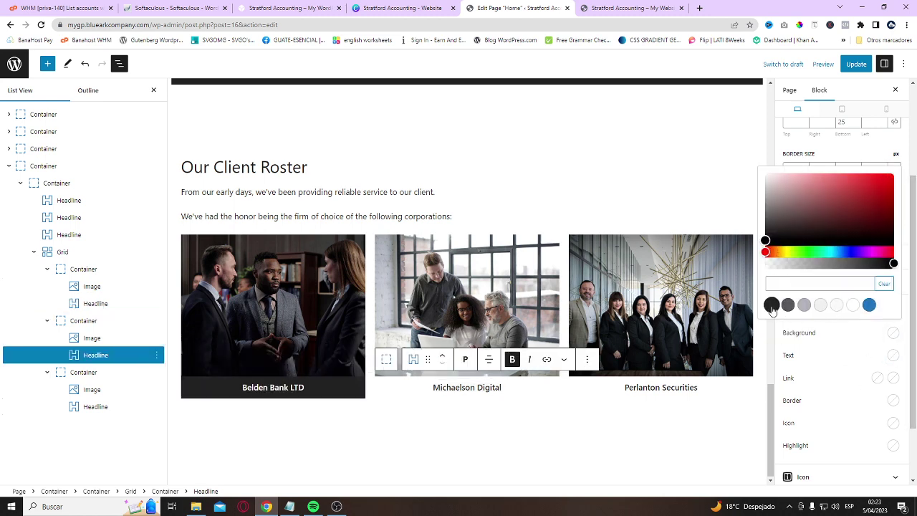
left_click(772, 305)
left_click(832, 318)
left_click(894, 355)
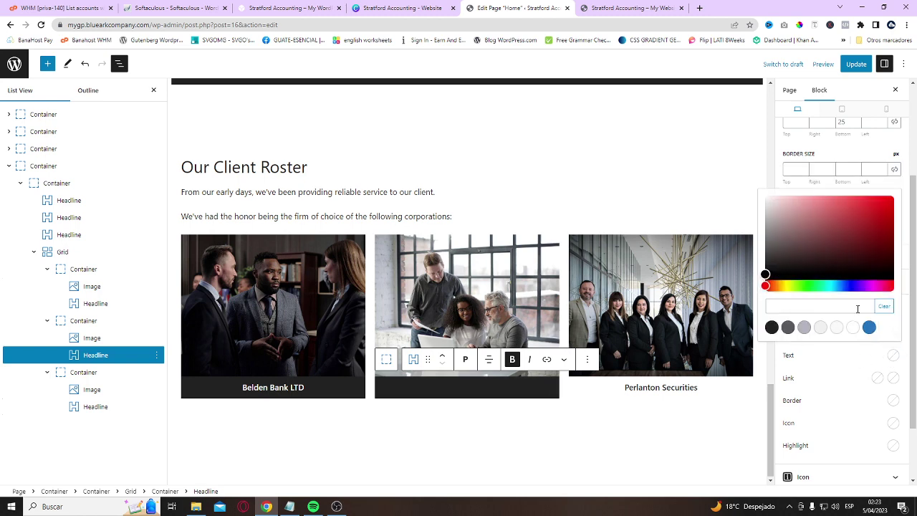
left_click(853, 327)
Step: Give the "Perlanton Securities" headline the dark contrast colour as background and white as text colour
left_click(660, 387)
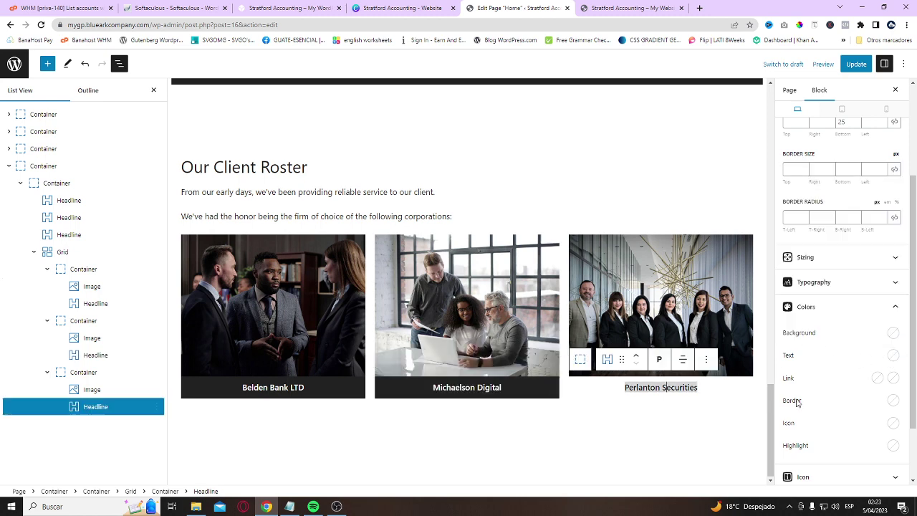
left_click(894, 333)
left_click(771, 304)
left_click(894, 355)
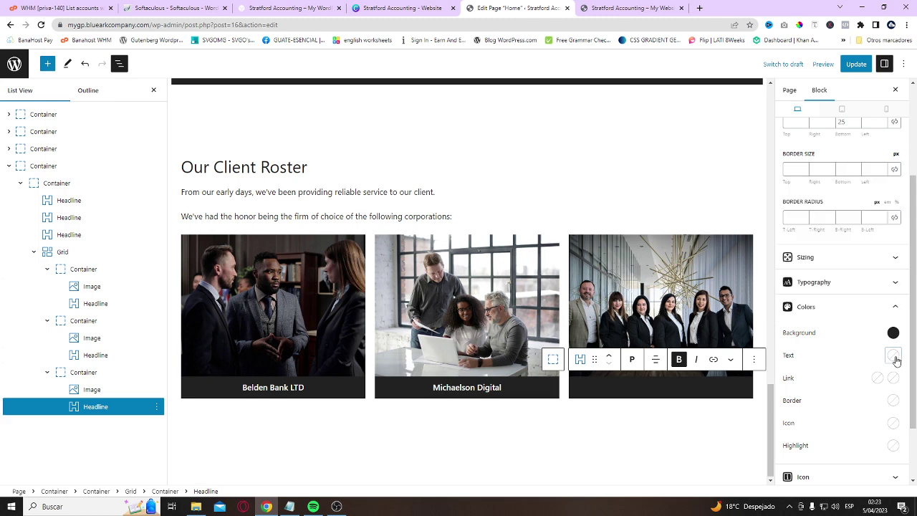
left_click(893, 355)
left_click(853, 328)
left_click(855, 378)
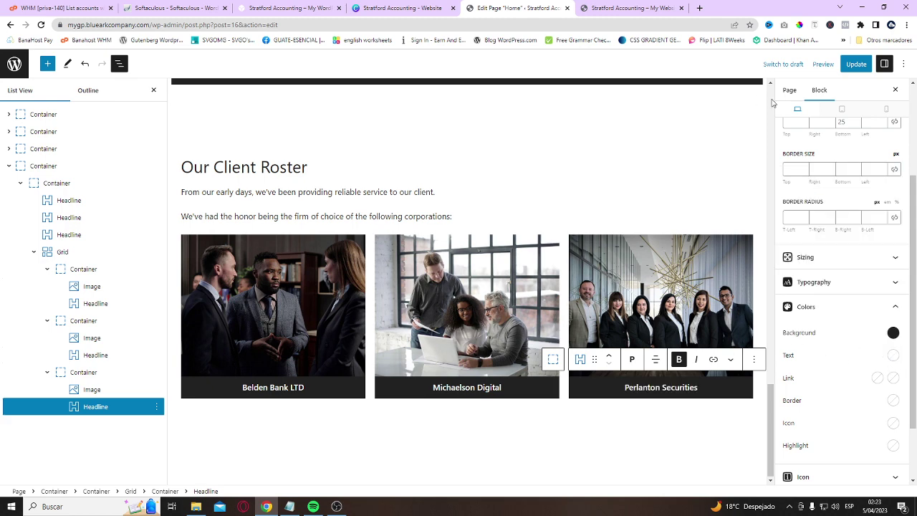
Step: Check the client roster section in the tablet and mobile previews, and return to the desktop view
left_click(843, 108)
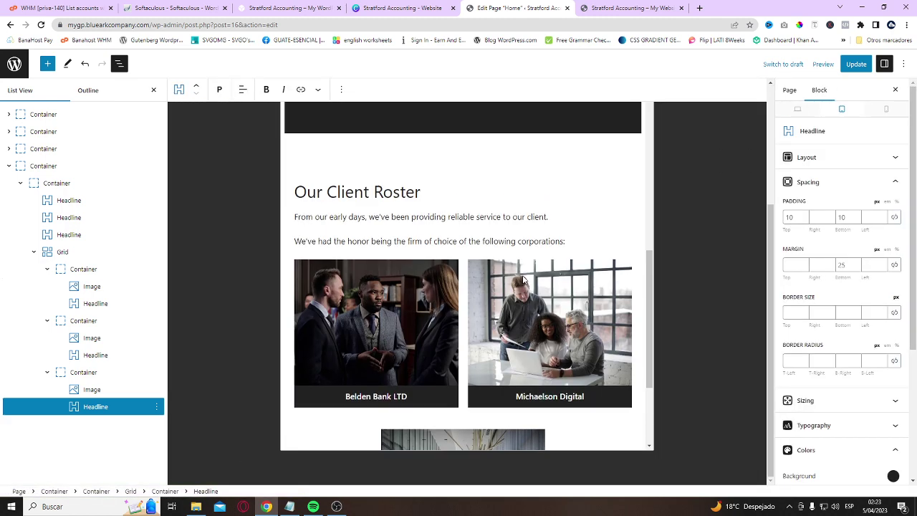
left_click(886, 109)
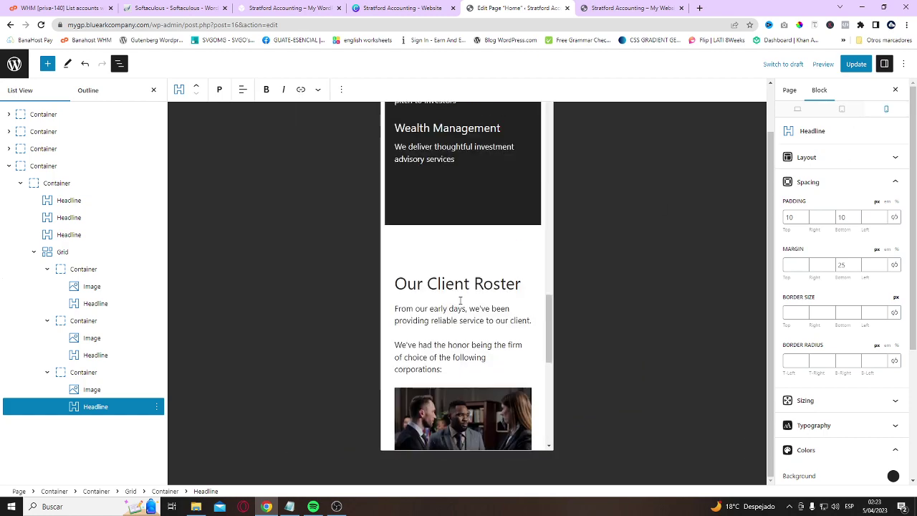
left_click(842, 109)
left_click(797, 108)
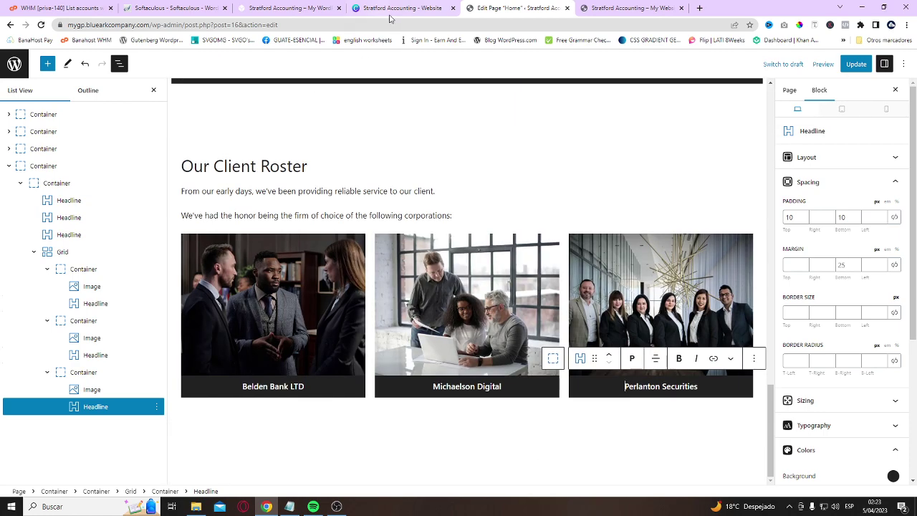
Step: Look up the section that follows the client roster in the Canva design and return to the page editor
left_click(392, 10)
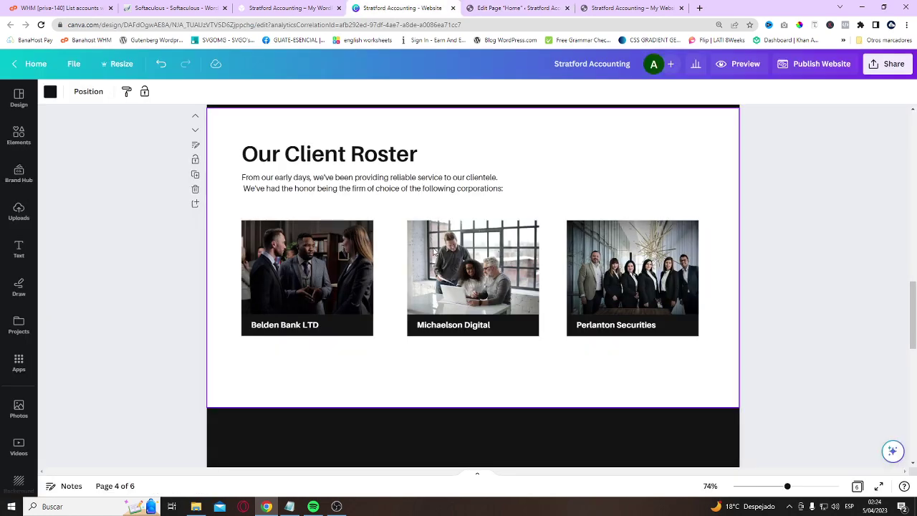
scroll(496, 311, "down", 8)
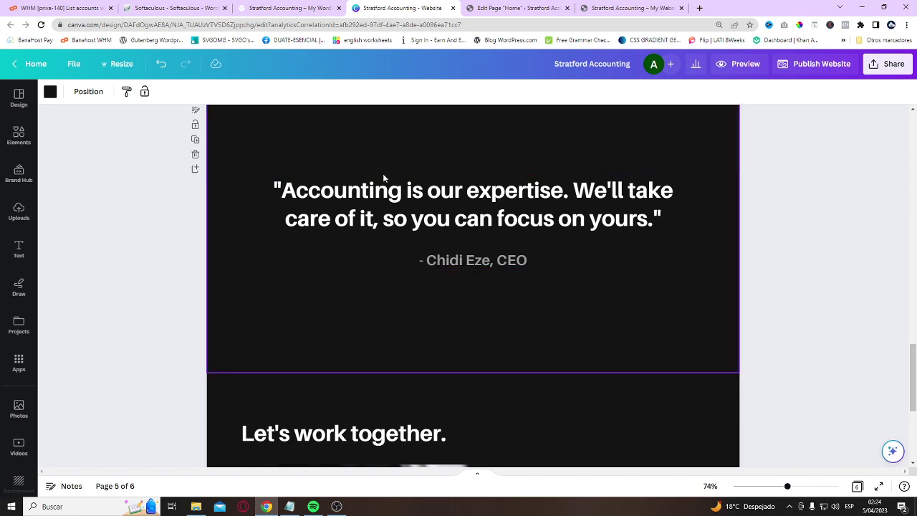
left_click(510, 10)
Step: Duplicate the "Stratford Accounting" hero container at the start of the page
scroll(514, 348, "up", 10)
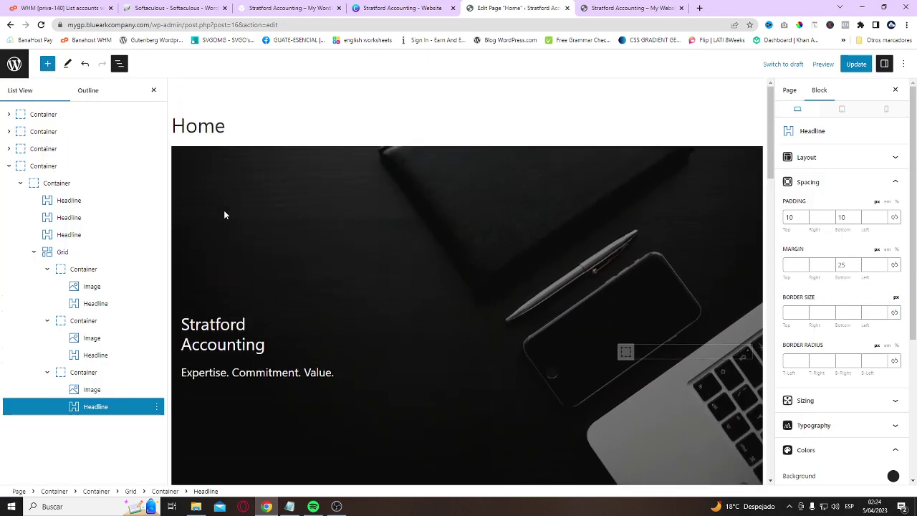
left_click(194, 192)
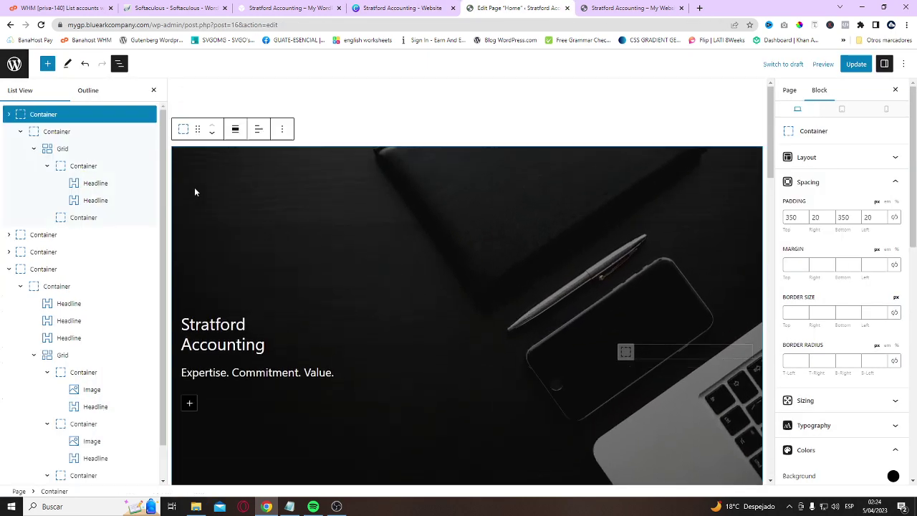
left_click(281, 129)
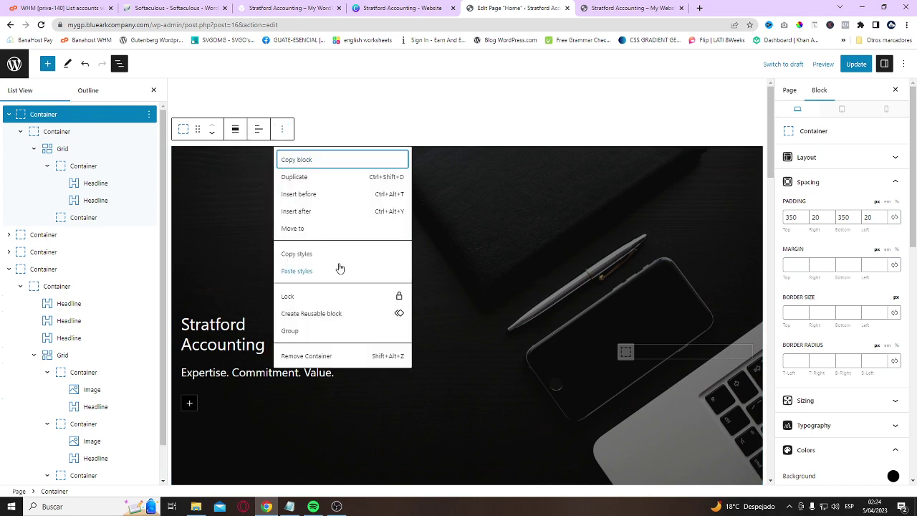
key("Down")
key("Return")
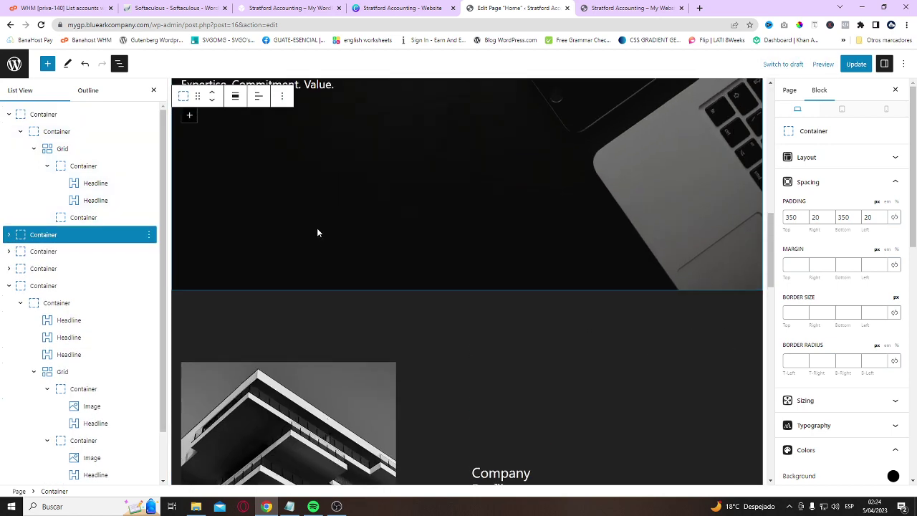
Step: Move the duplicated hero container down the page until it sits below the "Our Client Roster" section
left_click(212, 99)
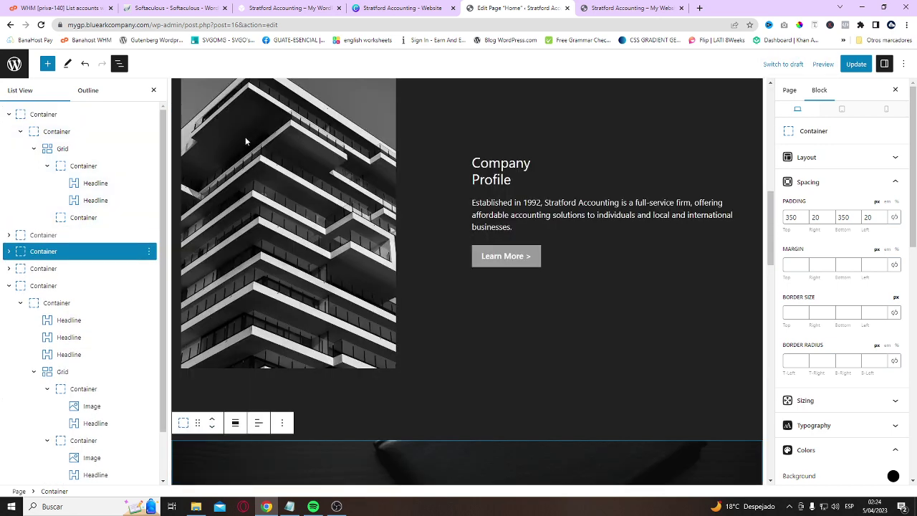
scroll(248, 142, "up", 2)
scroll(348, 268, "up", 4)
scroll(358, 332, "down", 10)
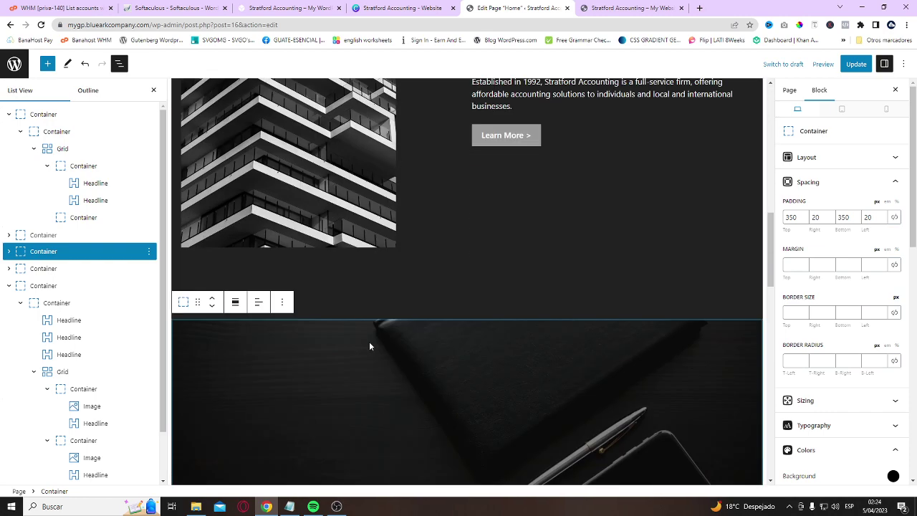
scroll(373, 349, "down", 4)
scroll(208, 177, "up", 5)
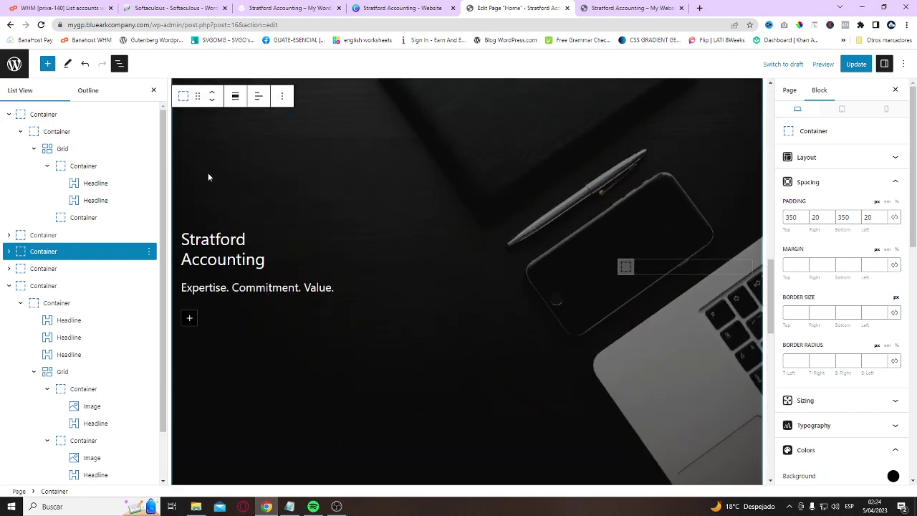
left_click(214, 101)
scroll(265, 215, "down", 2)
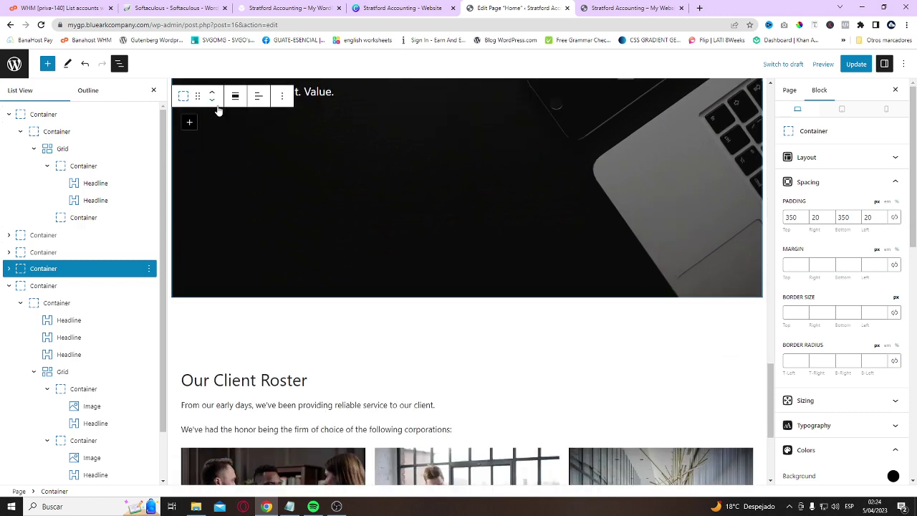
left_click(212, 101)
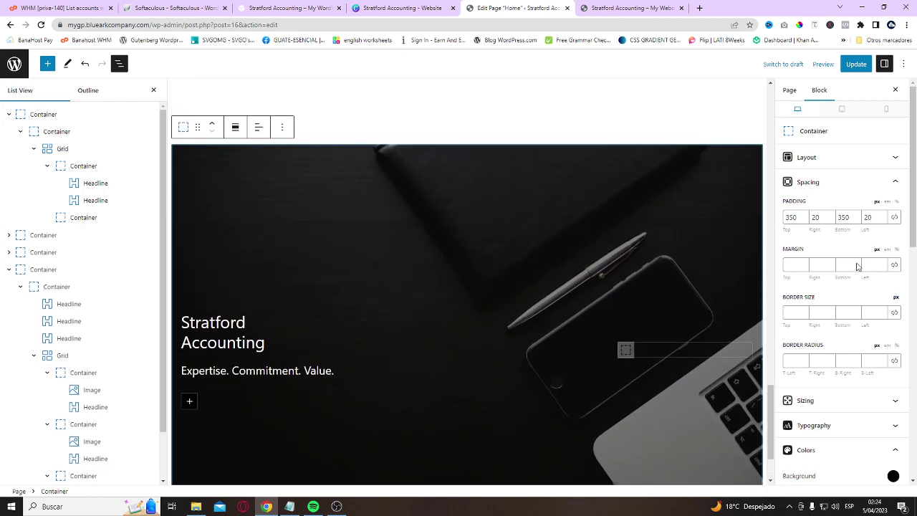
Step: Delete the grid with its headlines from the inner container of the duplicated hero section
left_click(892, 182)
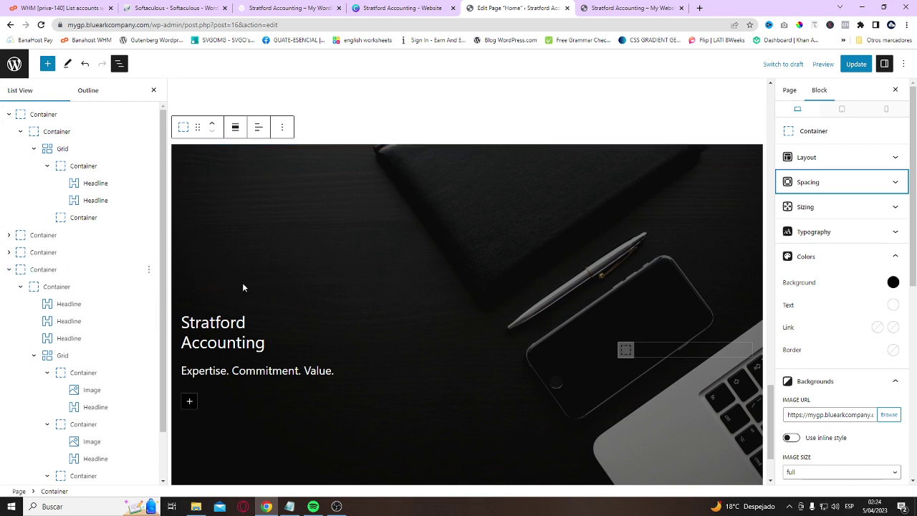
left_click(8, 115)
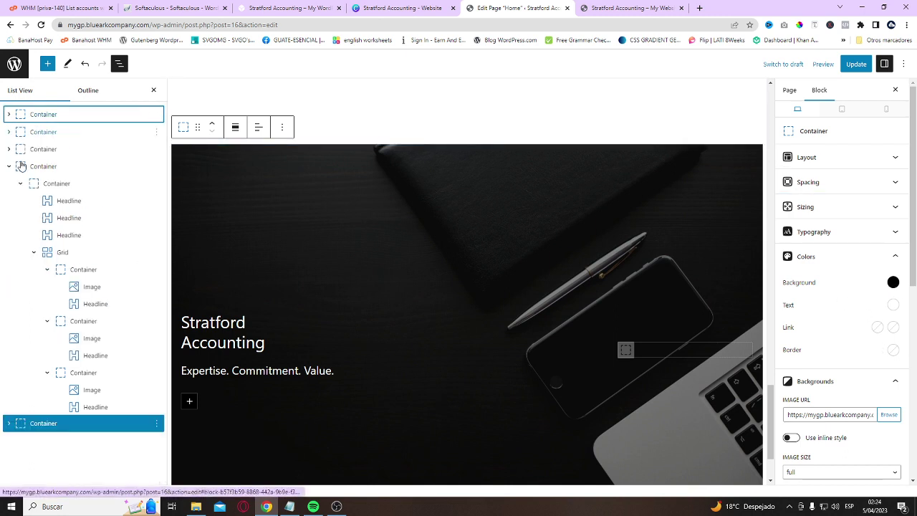
left_click(9, 166)
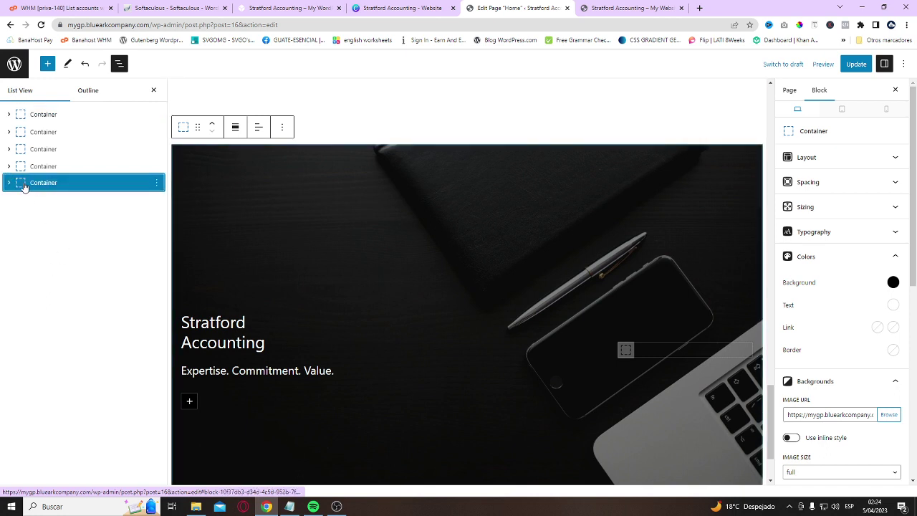
scroll(349, 336, "down", 2)
scroll(351, 333, "up", 3)
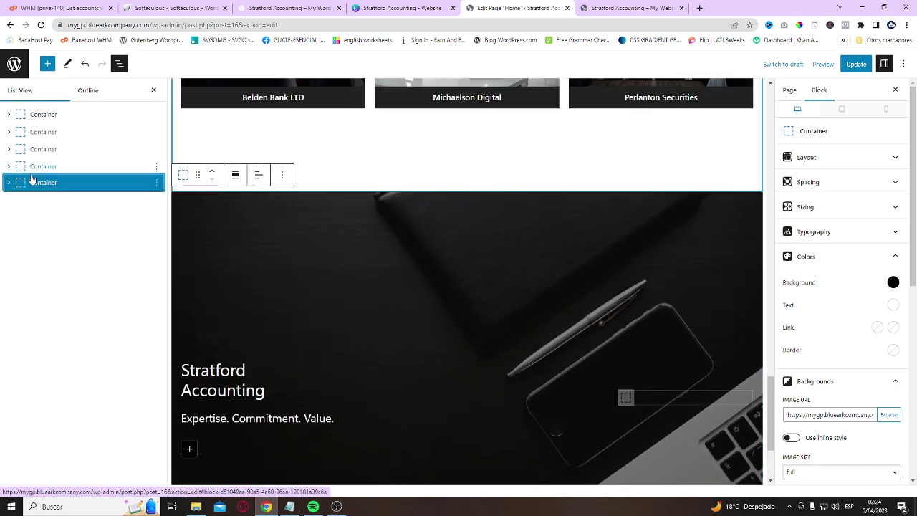
left_click(9, 183)
left_click(20, 200)
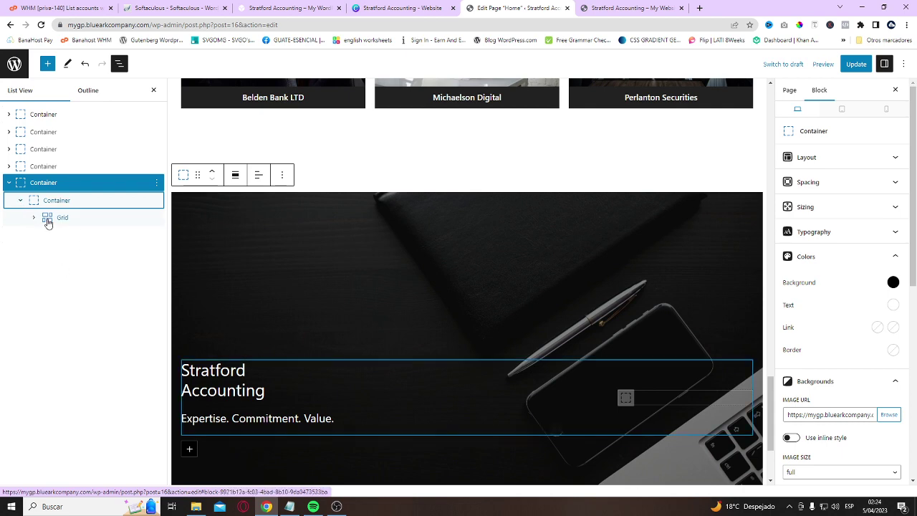
left_click(47, 217)
key("Delete")
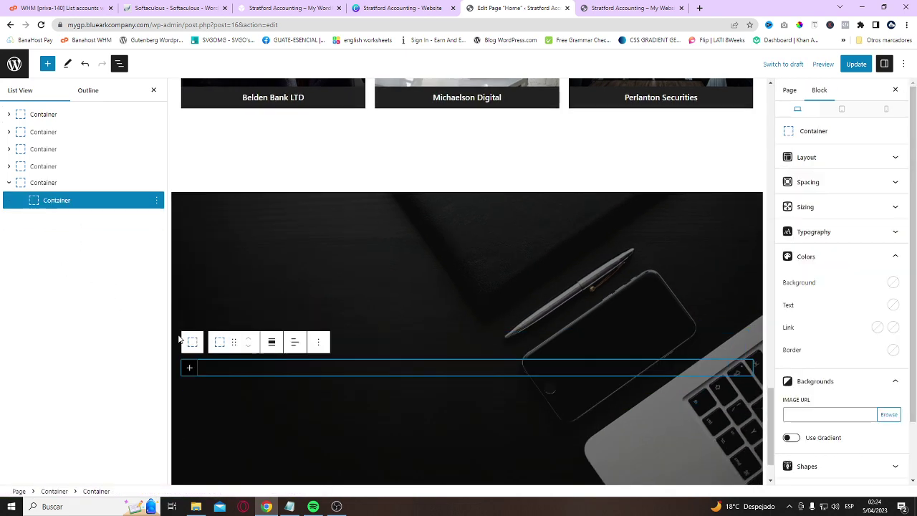
Step: Permanently delete the duplicated container's background image 1.jpg from the media library and close the library
left_click(49, 184)
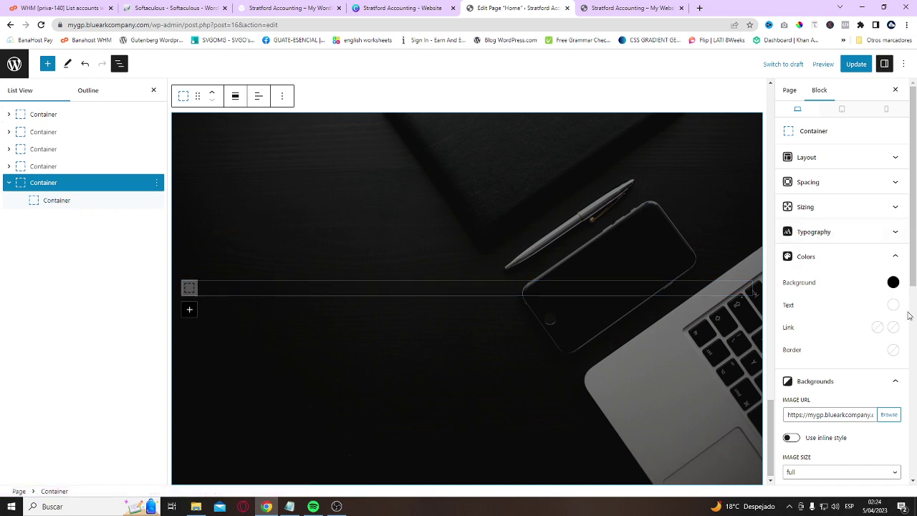
left_click(889, 415)
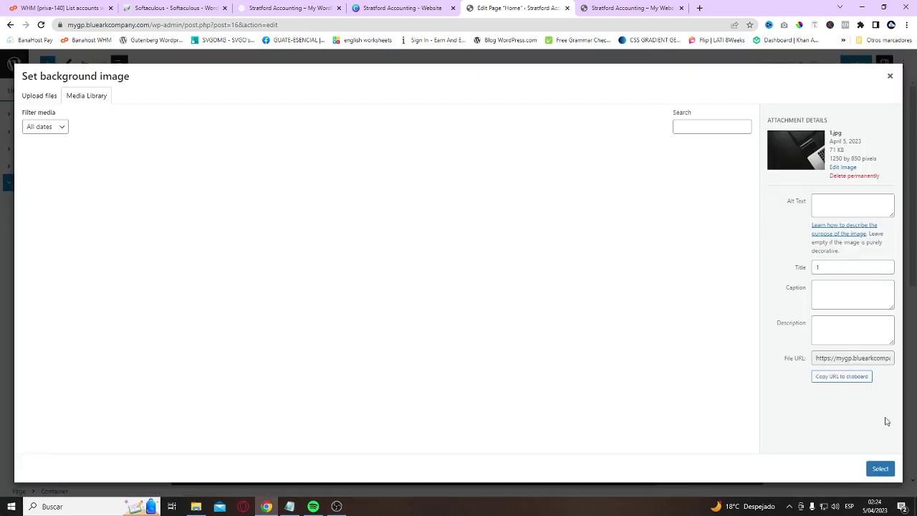
left_click(855, 175)
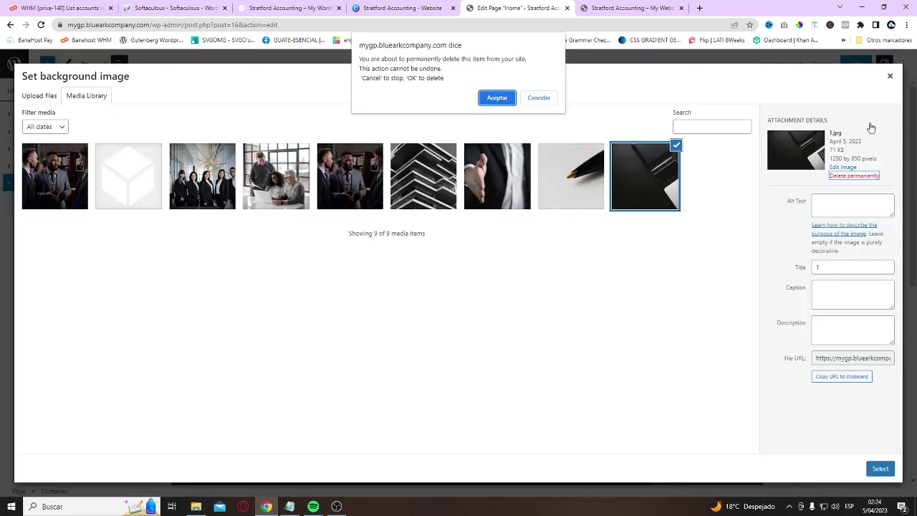
left_click(502, 99)
left_click(890, 75)
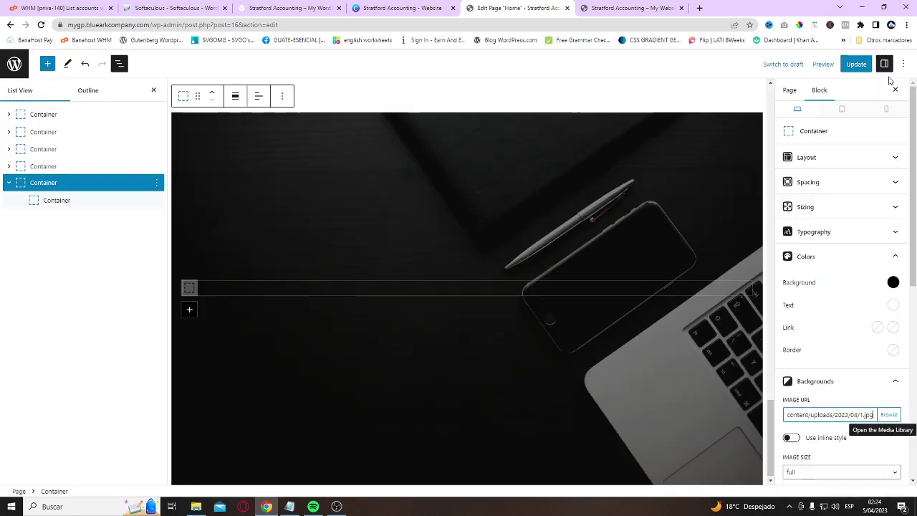
Step: Clear the background image URL of the duplicated container
triple_click(847, 413)
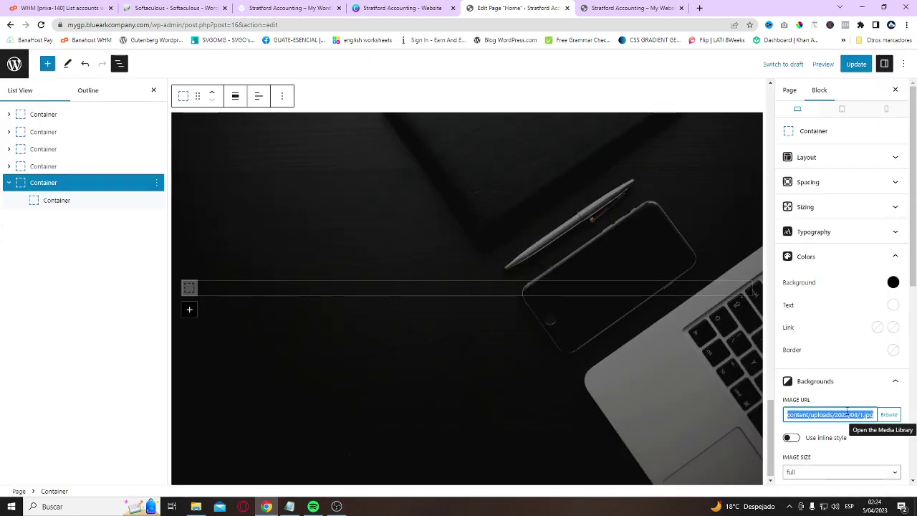
key("BackSpace")
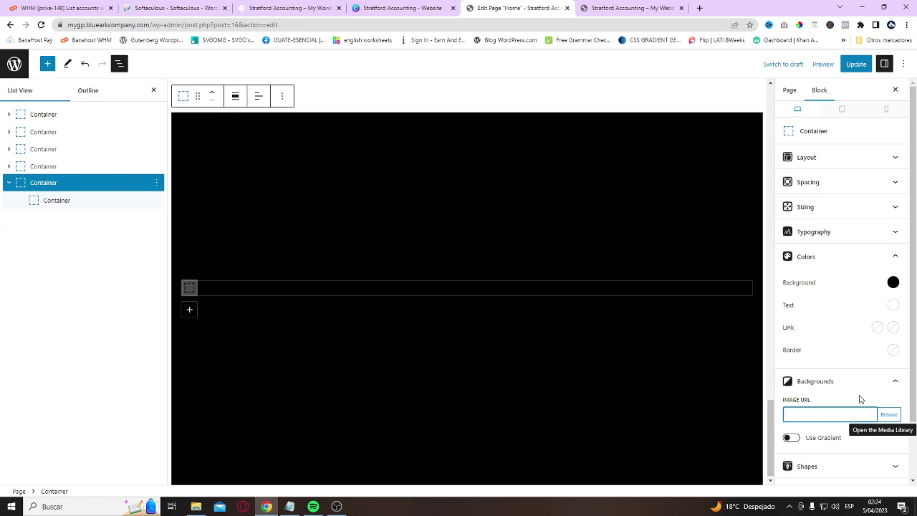
Step: Upload 1.jpg again from the BLACK PLANTILLA folder and set it as the original hero container's background image
scroll(590, 433, "up", 5)
scroll(607, 425, "up", 10)
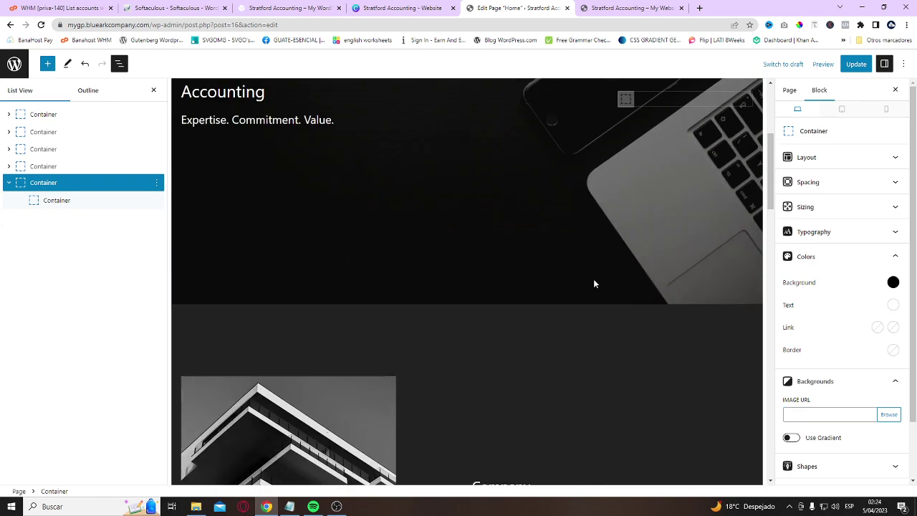
left_click(521, 287)
left_click(888, 415)
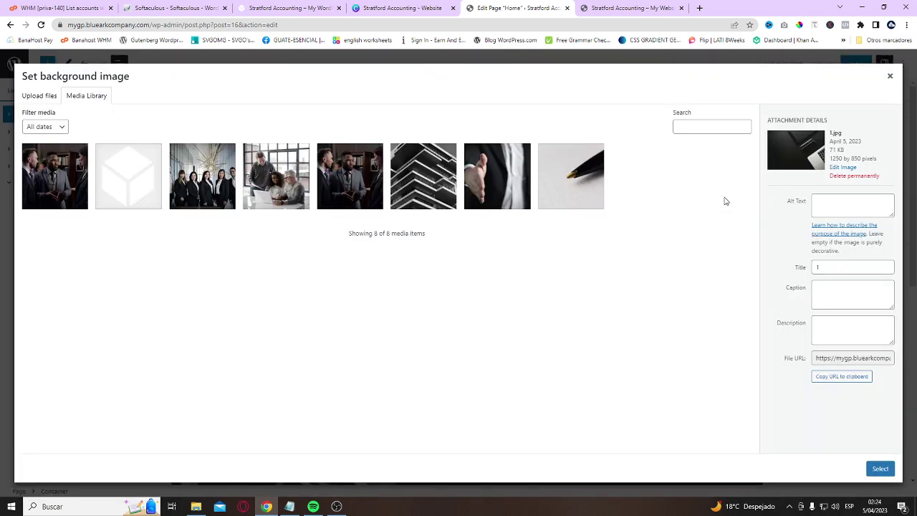
left_click(33, 101)
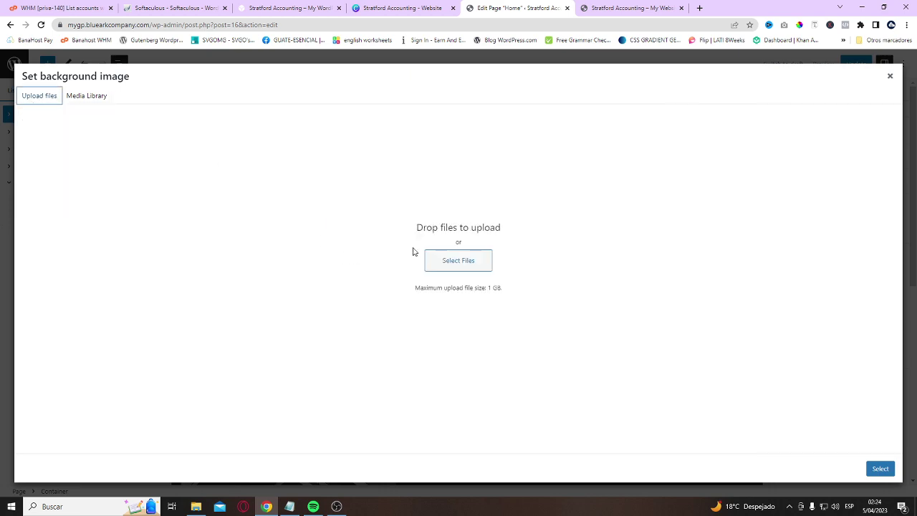
left_click(459, 260)
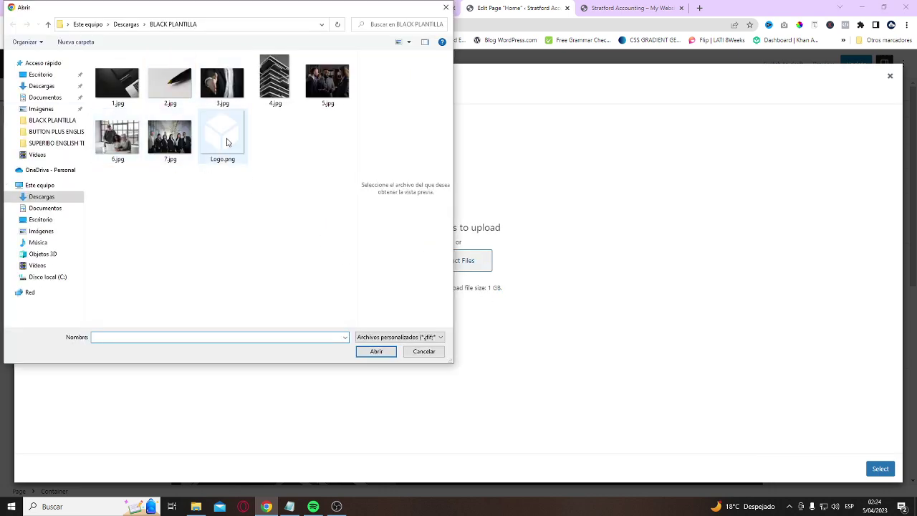
key("Escape")
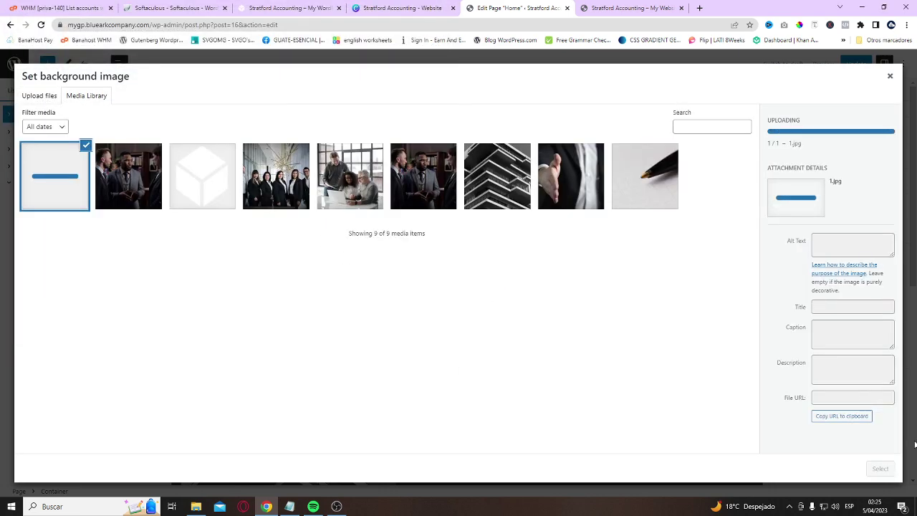
left_click(880, 468)
Step: Add a center-aligned H2 headline to the empty inner container of the black section at the page's end
scroll(663, 408, "down", 15)
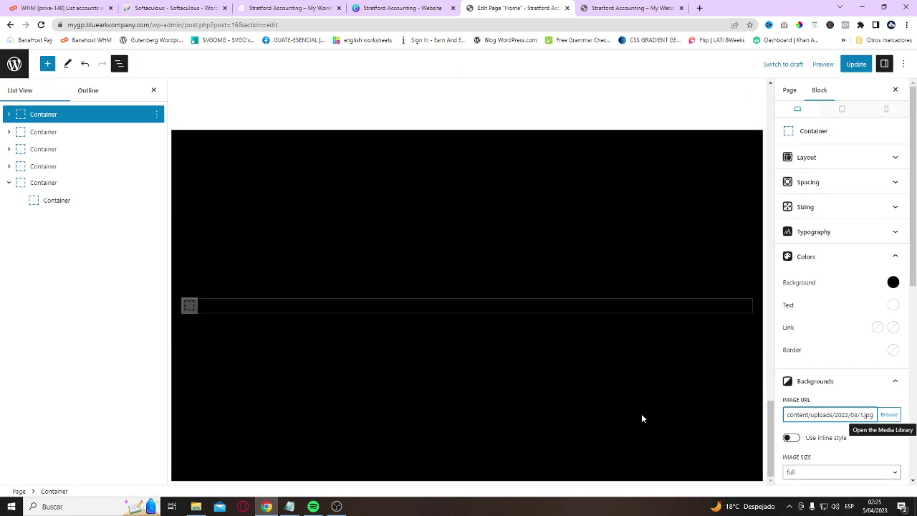
left_click(467, 428)
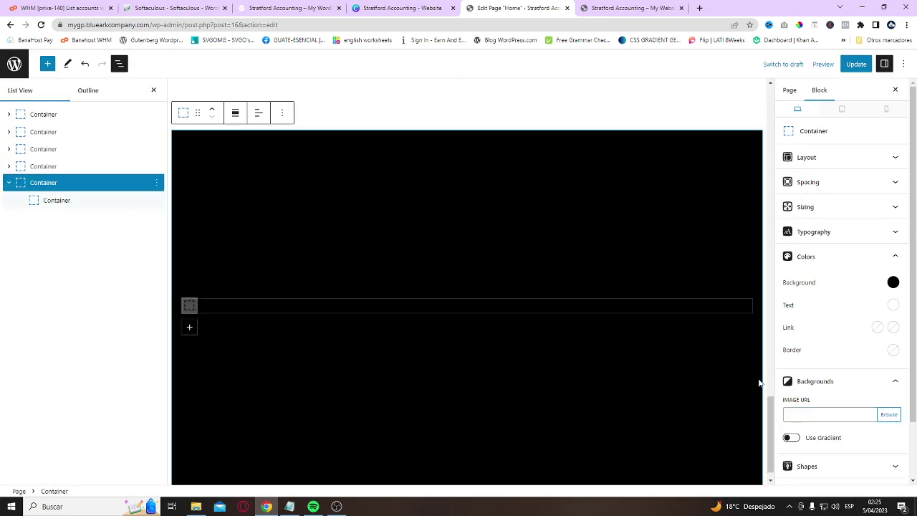
scroll(850, 384, "down", 2)
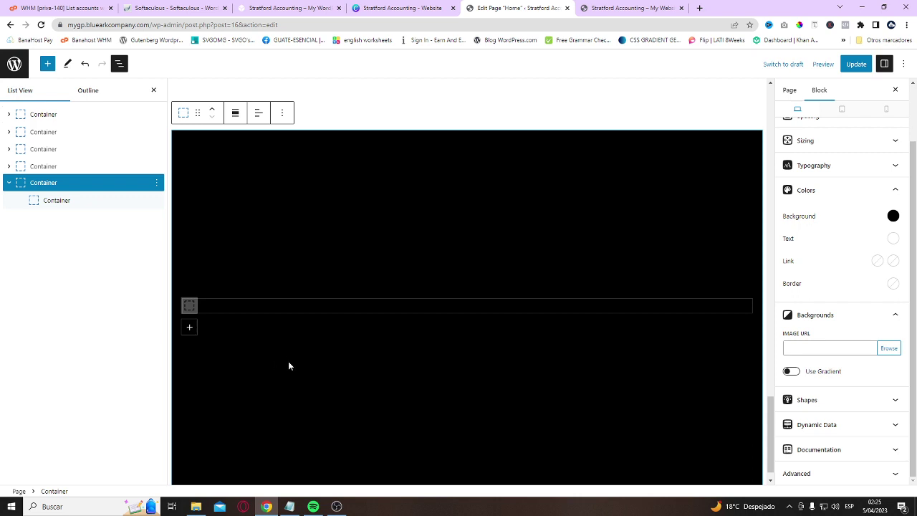
left_click(301, 308)
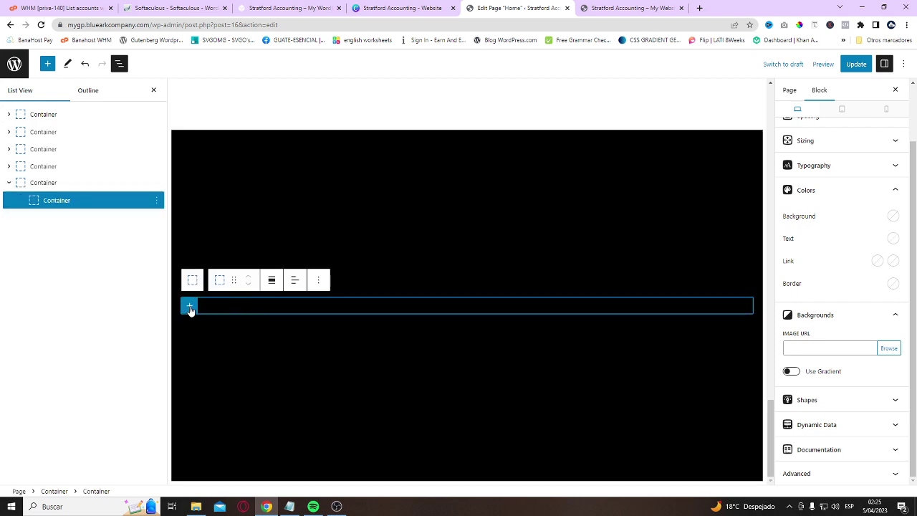
left_click(189, 306)
left_click(264, 379)
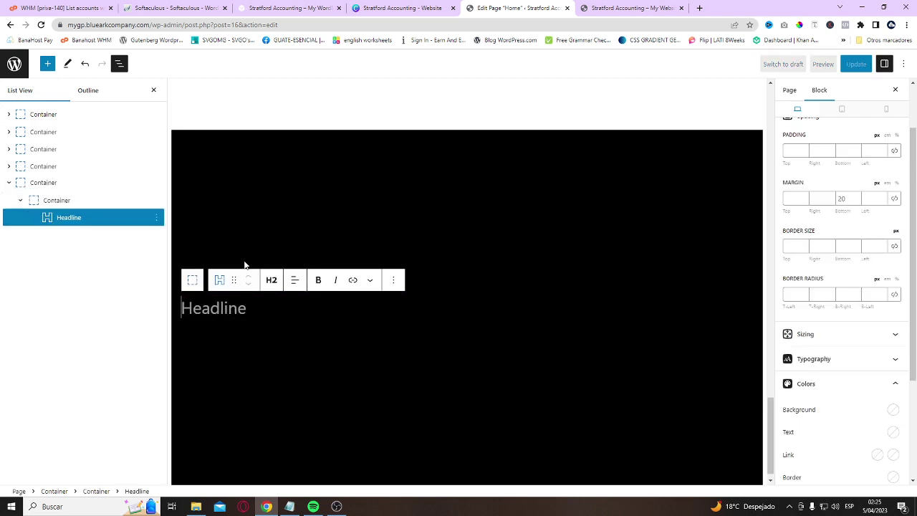
left_click(294, 279)
left_click(326, 329)
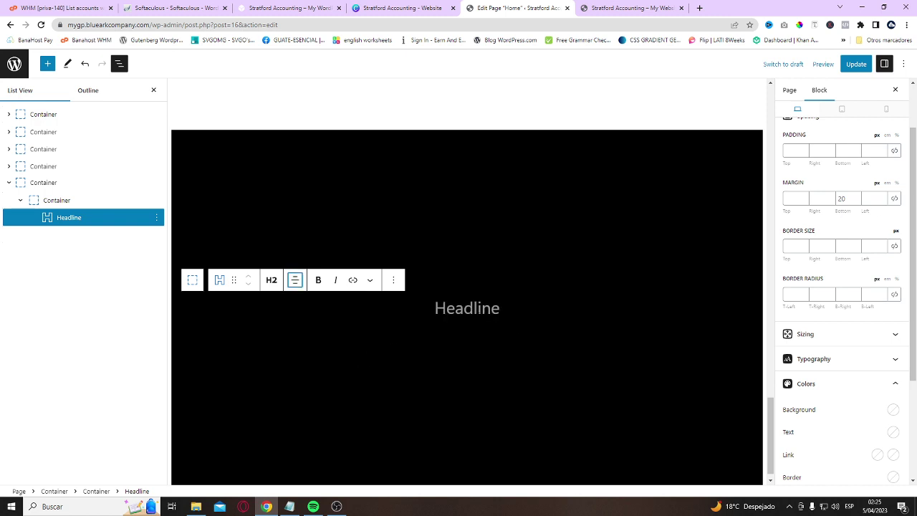
Step: Duplicate the centered headline and set the copy's heading level to H4
left_click(394, 281)
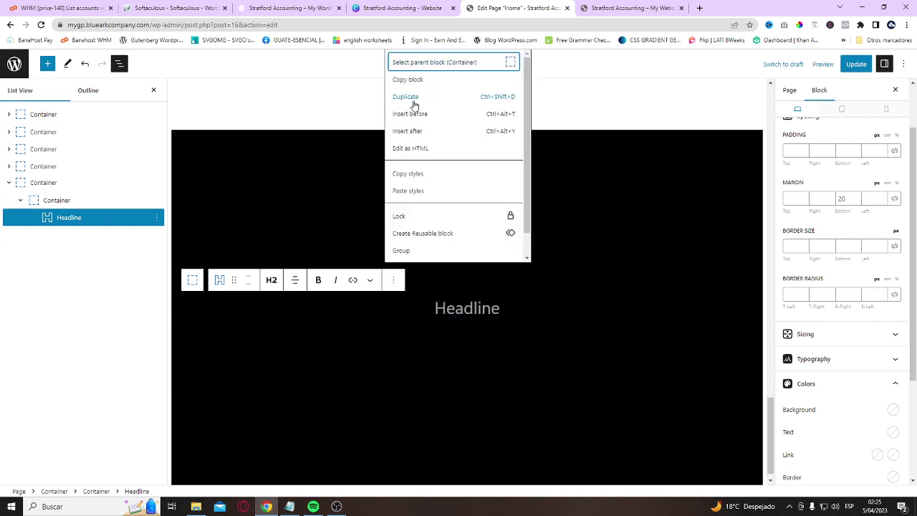
left_click(418, 96)
left_click(272, 310)
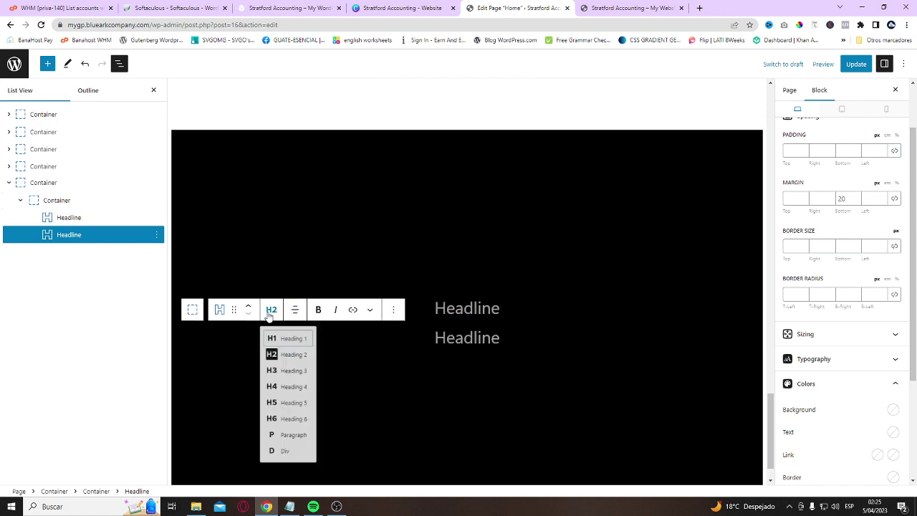
left_click(294, 392)
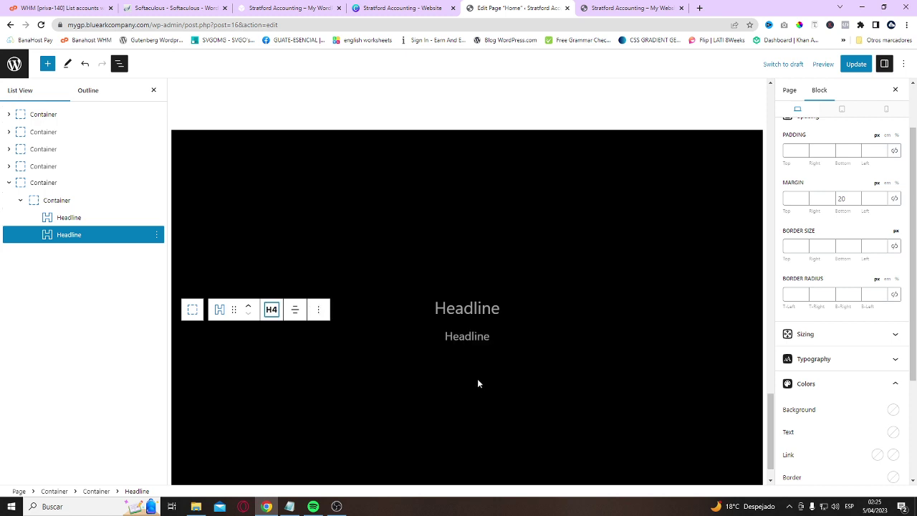
Step: Copy the quote "Accounting is our expertise. We'll take care of it, so you can focus on yours." from Notepad into the H2 headline
left_click(289, 507)
left_click_drag(678, 273, 592, 261)
key("ctrl+c")
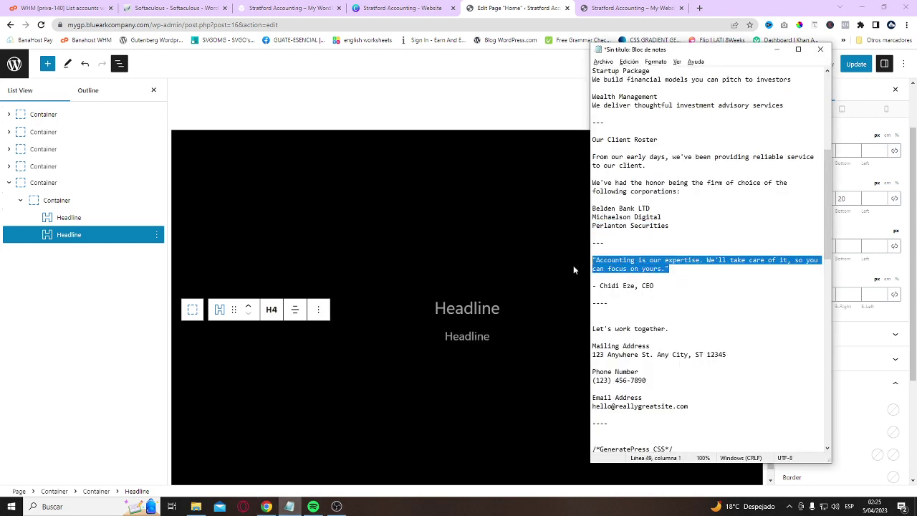
left_click(435, 308)
key("ctrl+v")
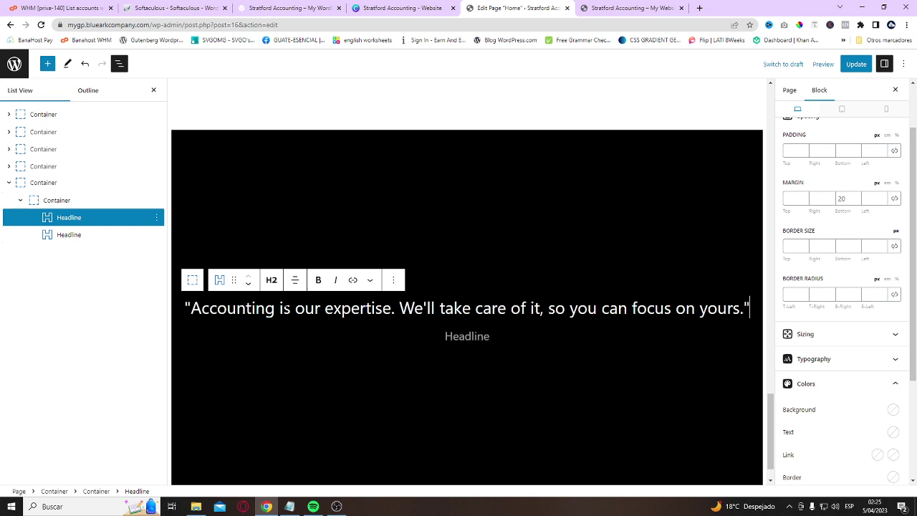
Step: Fill the H4 headline under the quote with the CEO attribution copied from the Notepad notes, without the leading dash
left_click(475, 349)
left_click(290, 507)
left_click_drag(667, 283, 593, 284)
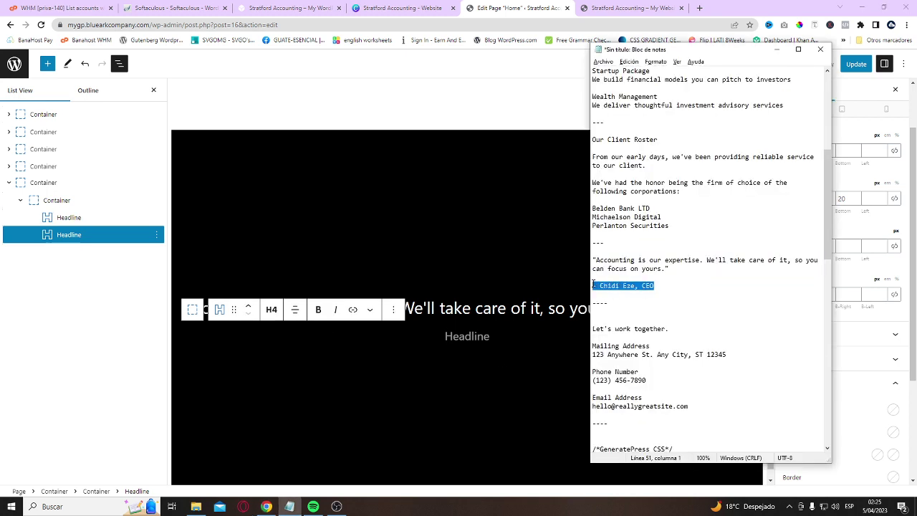
left_click(491, 343)
left_click(396, 287)
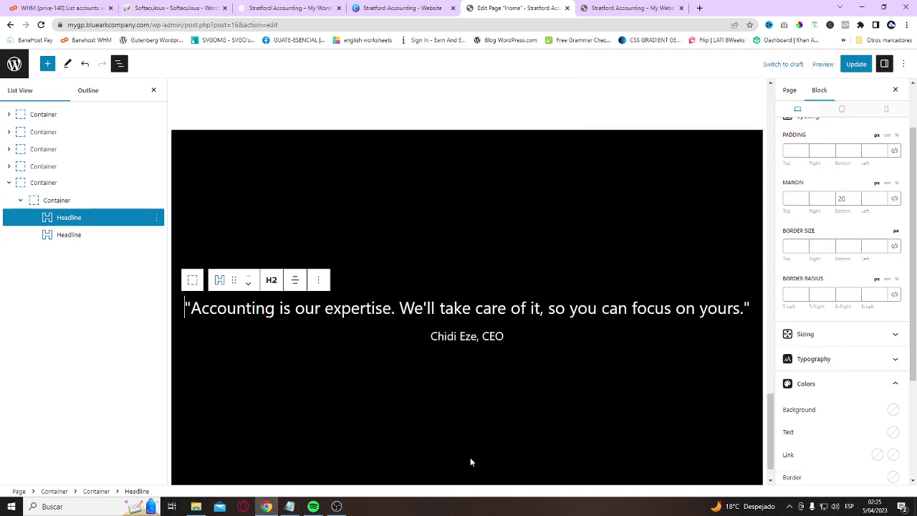
scroll(517, 466, "up", 3)
scroll(544, 415, "down", 3)
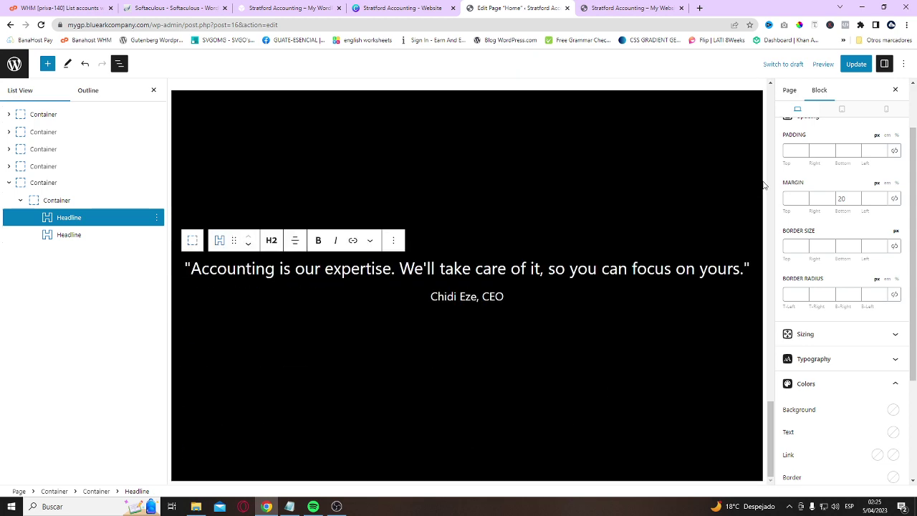
Step: Update the page and check the section below the quote in the Canva design before returning to the editor
left_click(855, 64)
left_click(402, 8)
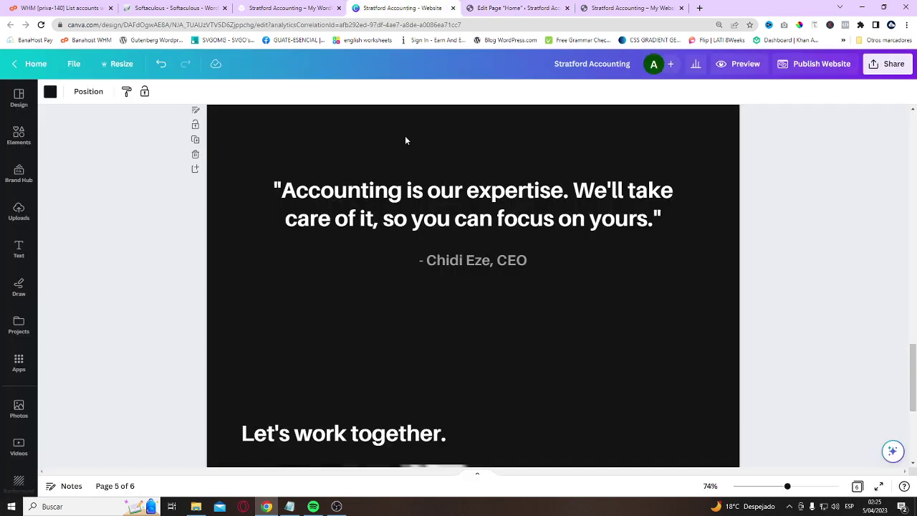
scroll(471, 415, "down", 3)
left_click(516, 8)
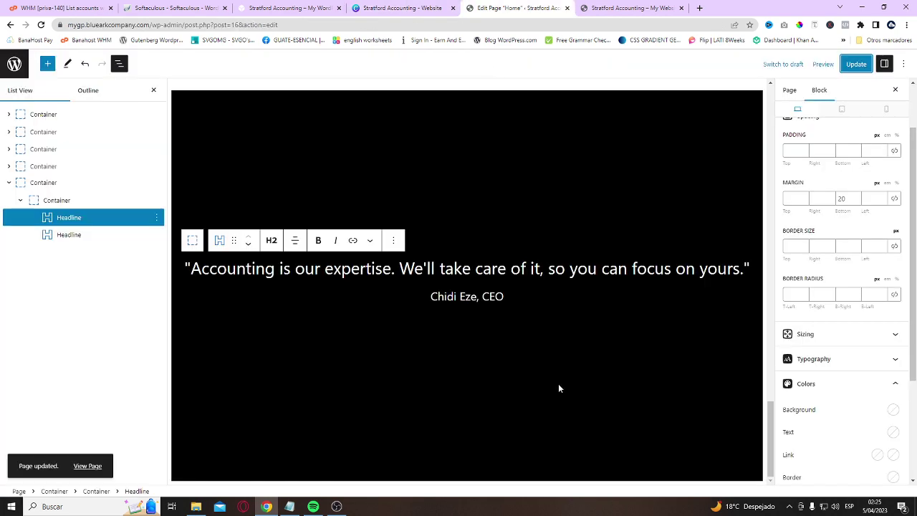
Step: Duplicate the "Our Services" container and move the copy below the black quote section
scroll(563, 394, "up", 5)
scroll(516, 380, "up", 3)
left_click(473, 347)
scroll(480, 362, "up", 3)
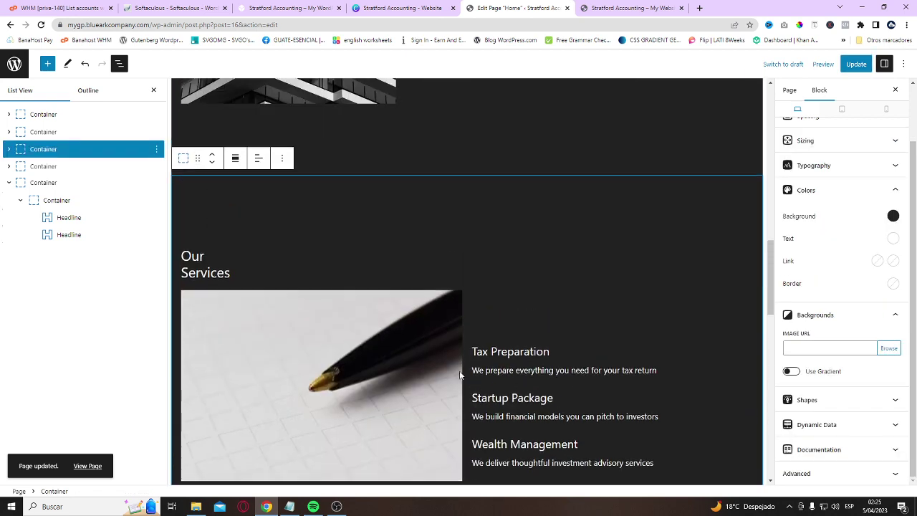
left_click(283, 158)
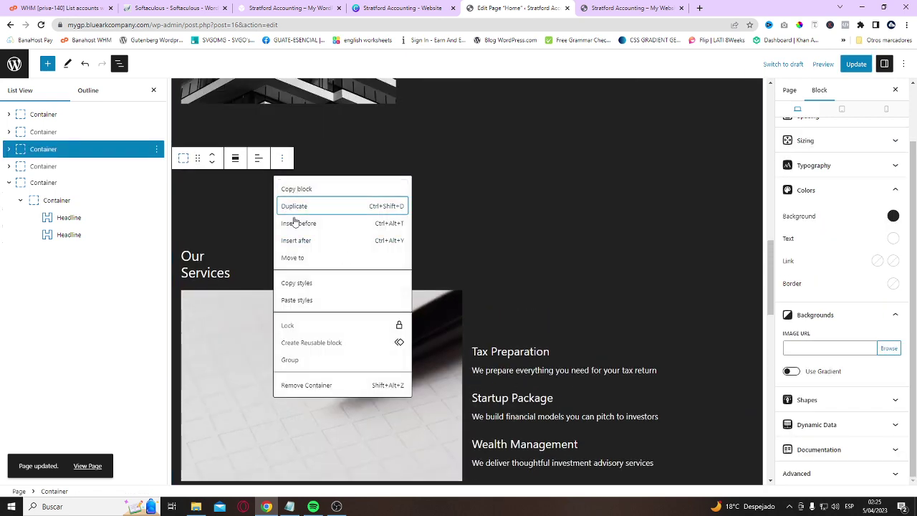
left_click(294, 208)
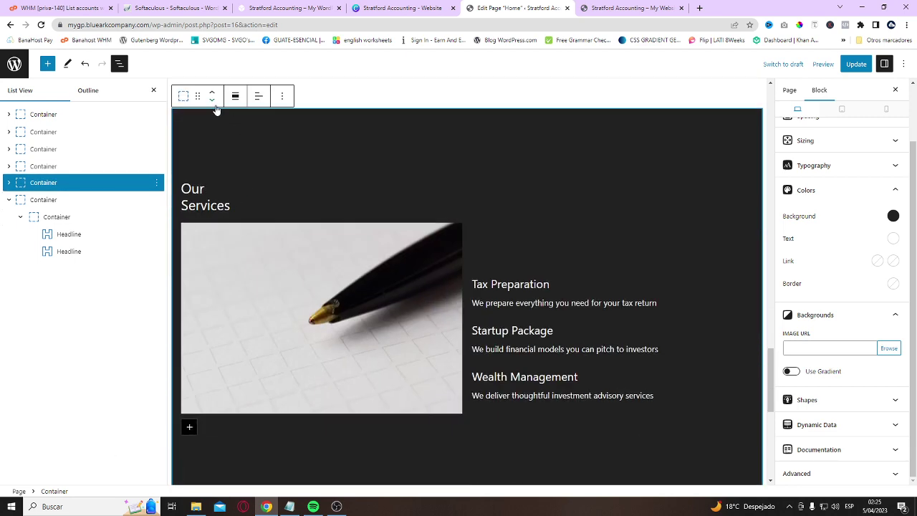
left_click(212, 101)
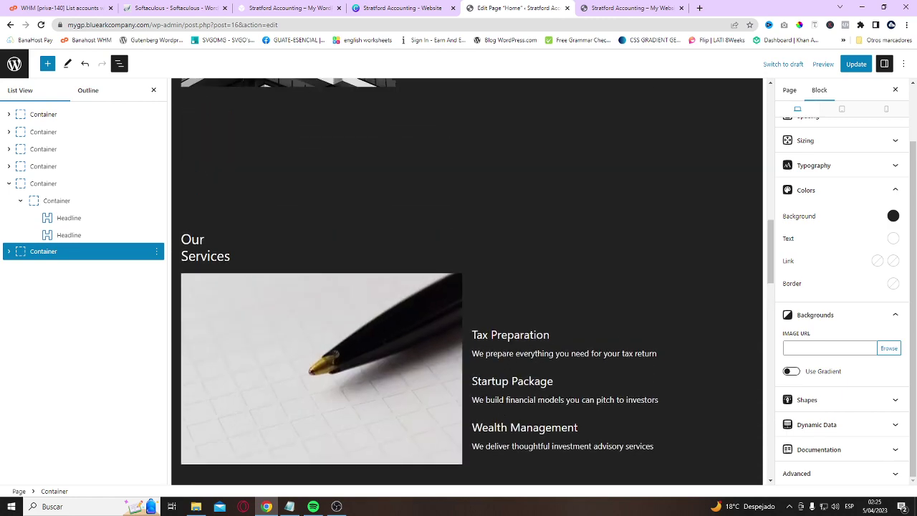
Step: Set the "Learn More >" button's normal and hover backgrounds to the palette's light grey in the Company Profile section
left_click(547, 424)
scroll(546, 424, "up", 2)
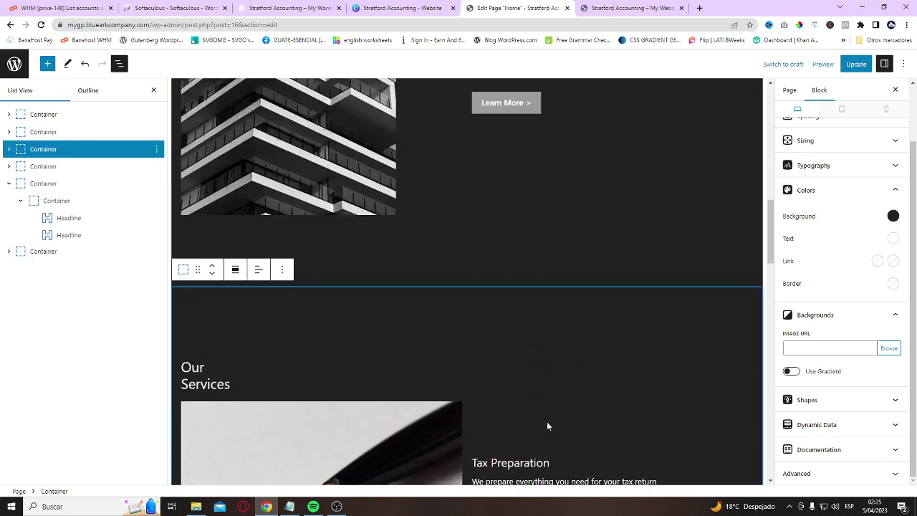
scroll(547, 426, "up", 4)
left_click(513, 407)
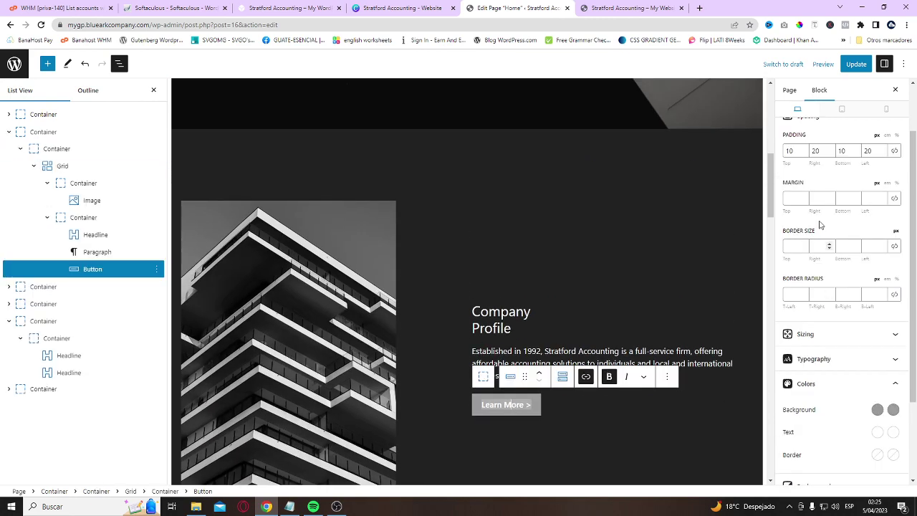
left_click(877, 409)
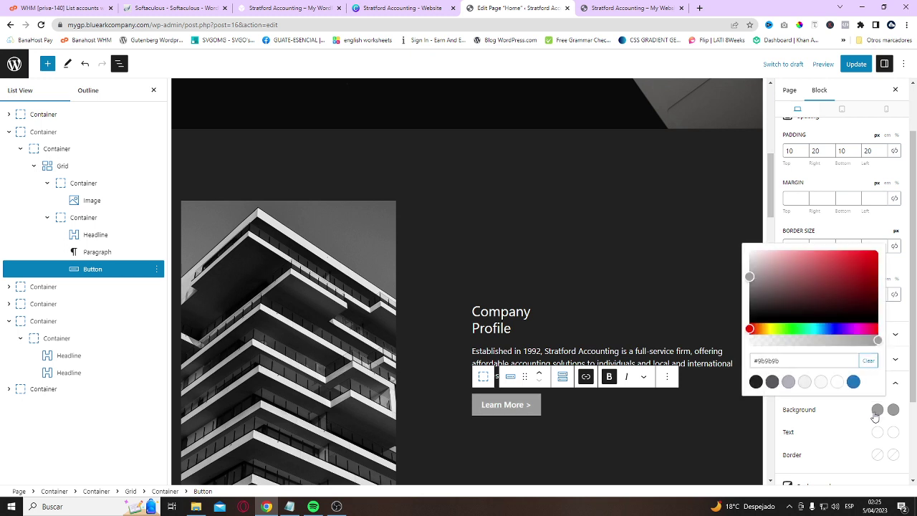
left_click(771, 382)
left_click(894, 411)
left_click(893, 410)
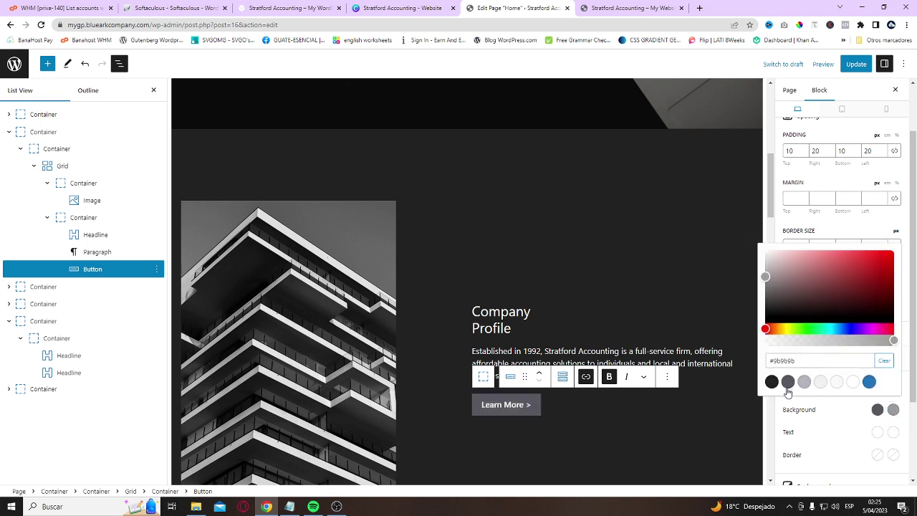
left_click(789, 383)
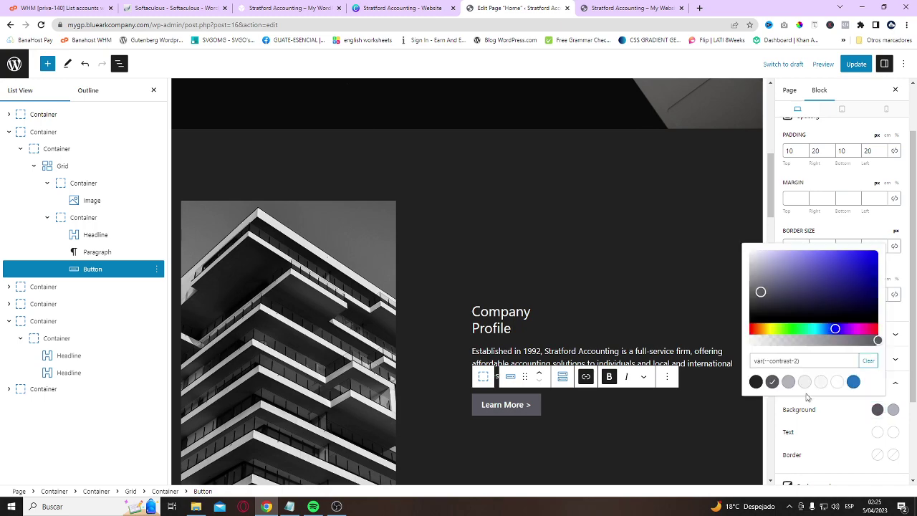
left_click(852, 430)
Step: Update the page and bring up the Notepad notes containing the "Let's work together." text
scroll(560, 442, "down", 10)
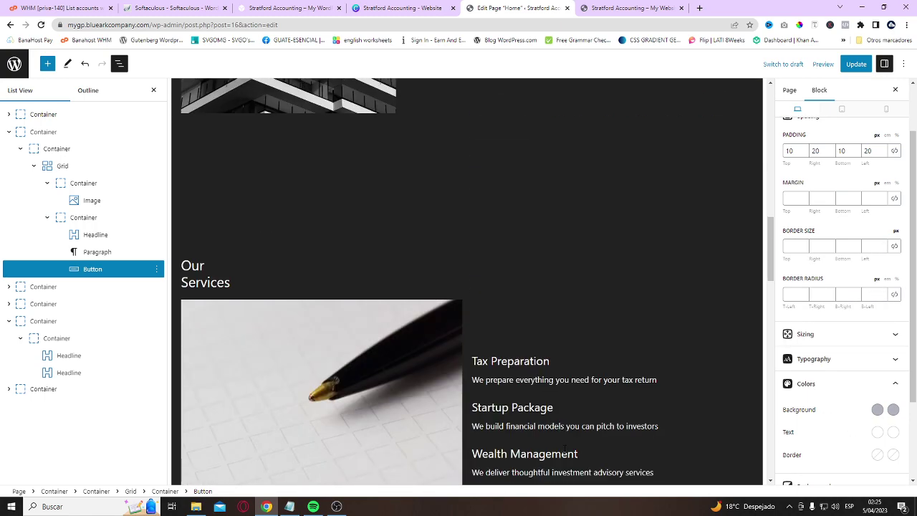
scroll(430, 458, "down", 2)
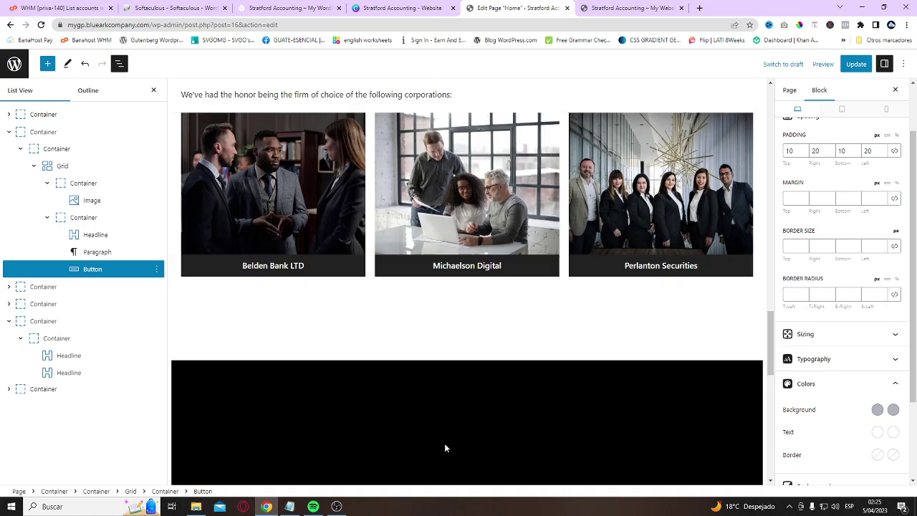
scroll(344, 358, "down", 8)
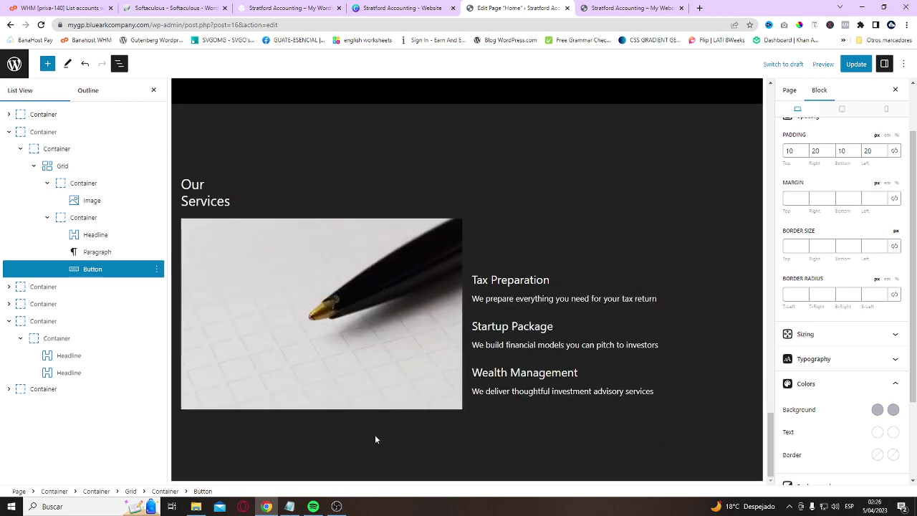
left_click(856, 64)
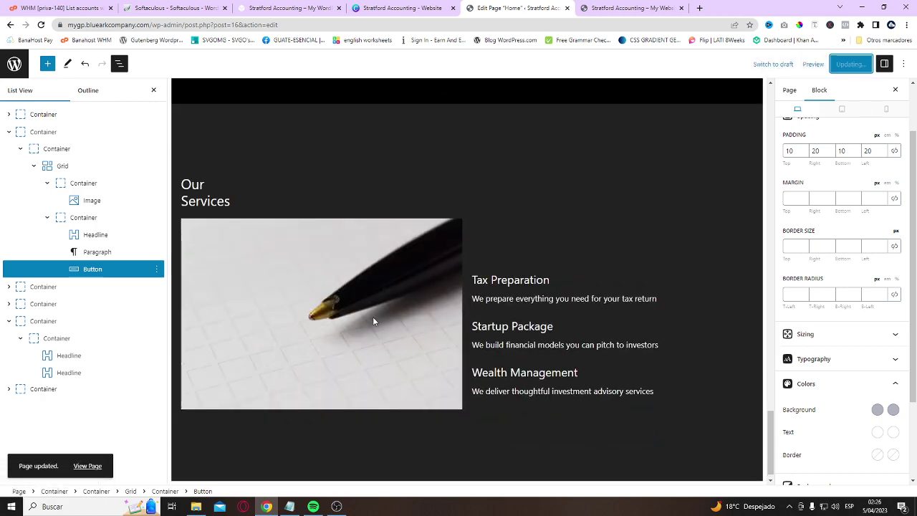
key("alt+Tab")
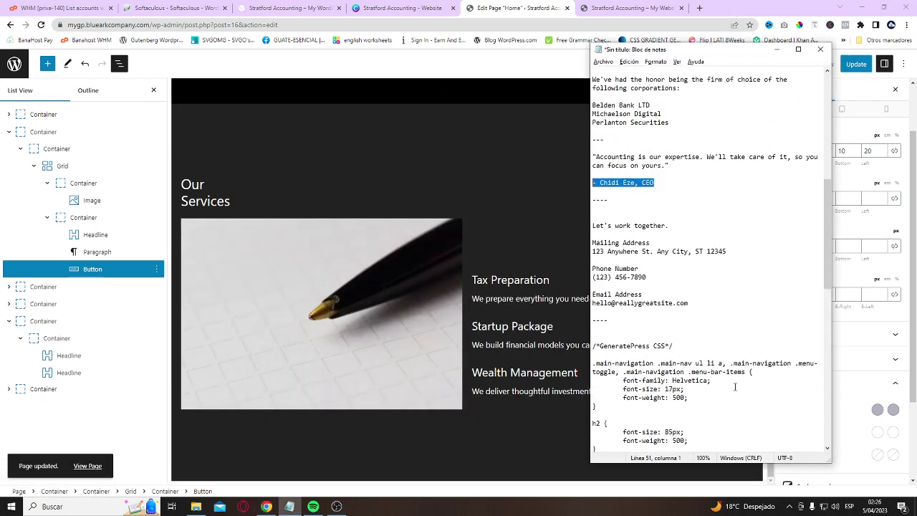
Step: Replace the "Our Services" heading in the duplicated section with "Let's work together." from the Notepad notes
left_click_drag(637, 235, 625, 225)
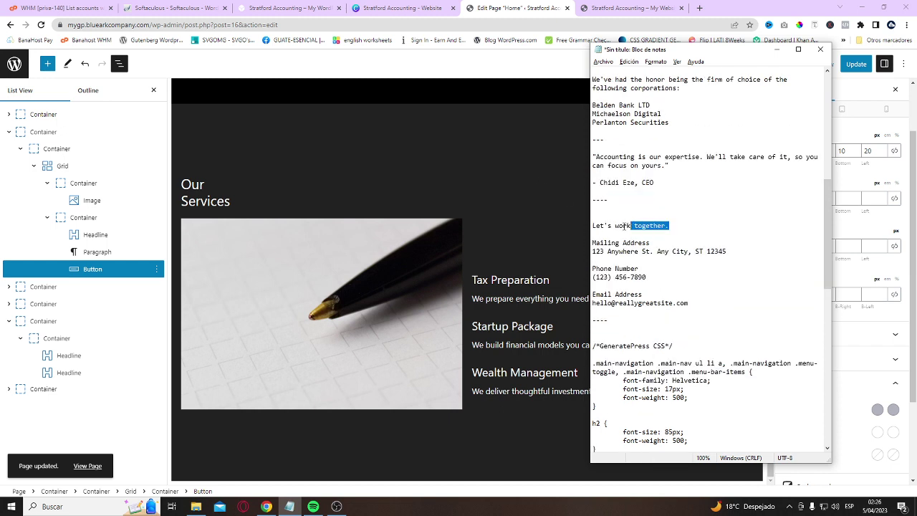
key("alt+Tab")
left_click(189, 200)
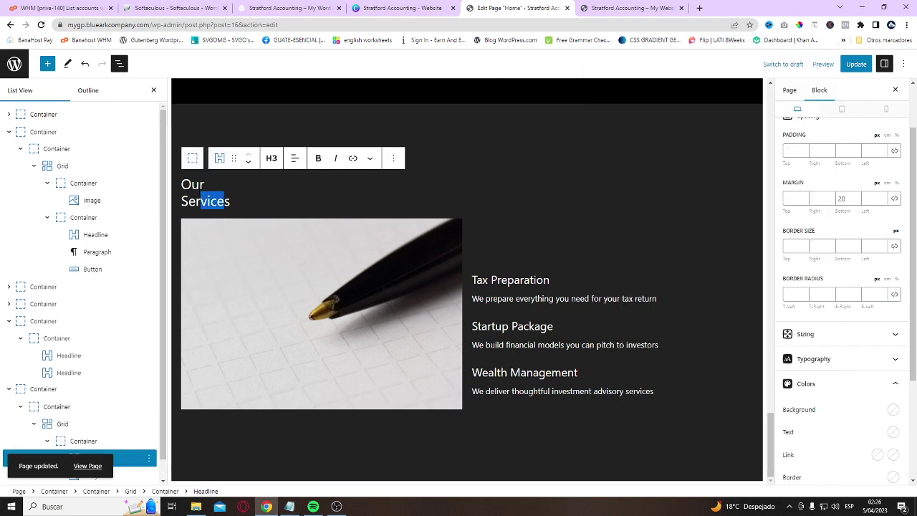
key("BackSpace")
key("BackSpace")
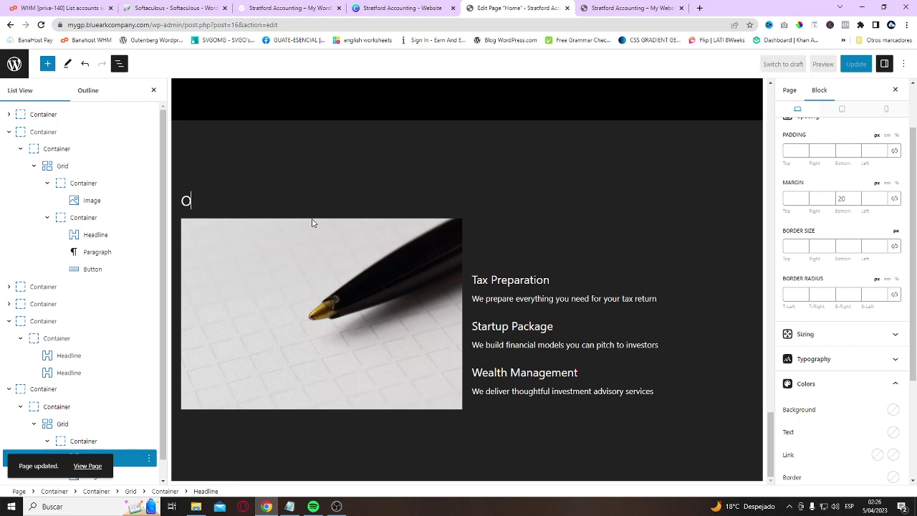
key("BackSpace")
key("Delete")
type("Let's work together.")
Step: Replace the "Tax Preparation" headline in the duplicated section with "Mailing Address" from the notes
key("alt+Tab")
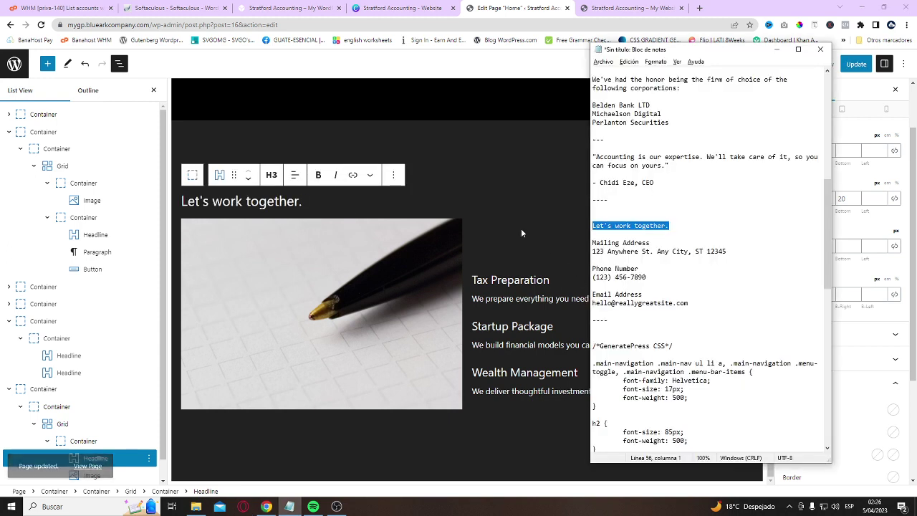
key("Down")
key("Down")
key("End")
key("shift+Home")
key("ctrl+c")
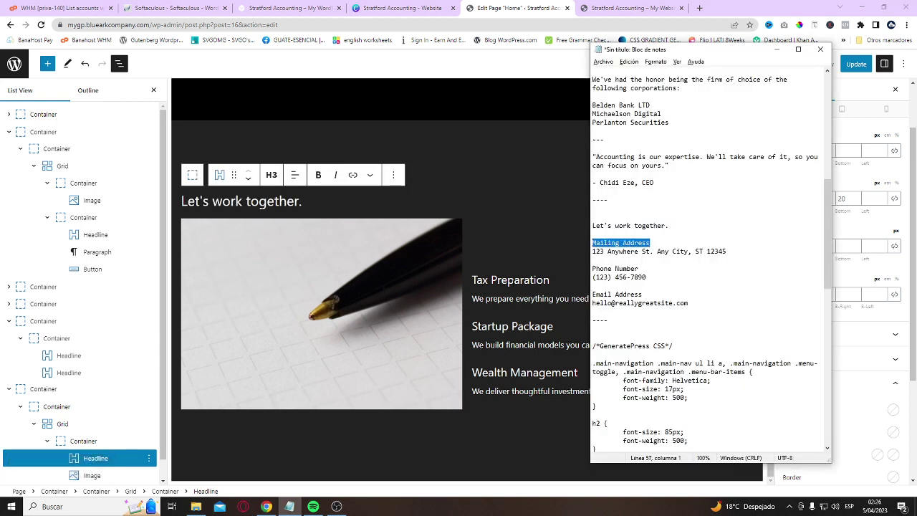
left_click_drag(592, 243, 619, 252)
left_click(619, 252)
left_click(499, 292)
left_click(509, 272)
left_click(473, 281)
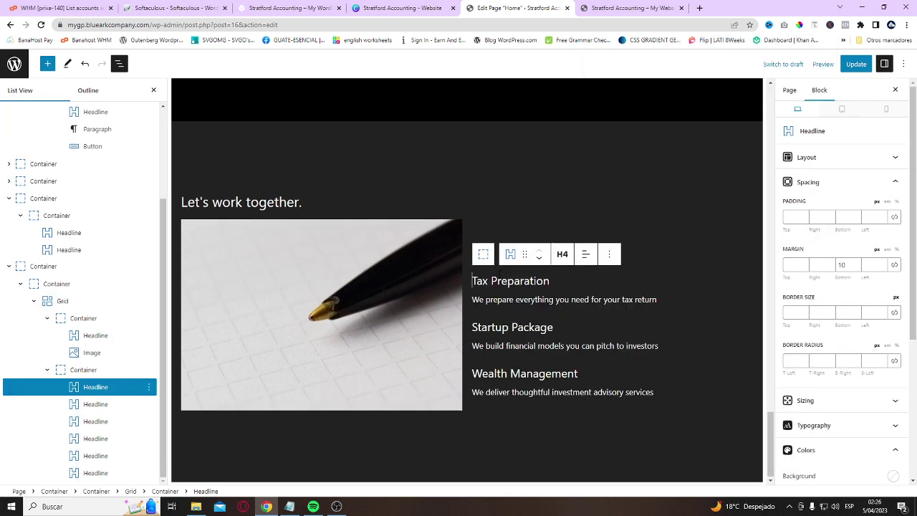
key("shift+End")
key("ctrl+v")
Step: Replace the tax return description under "Mailing Address" with the mailing address from the notes
key("alt+Tab")
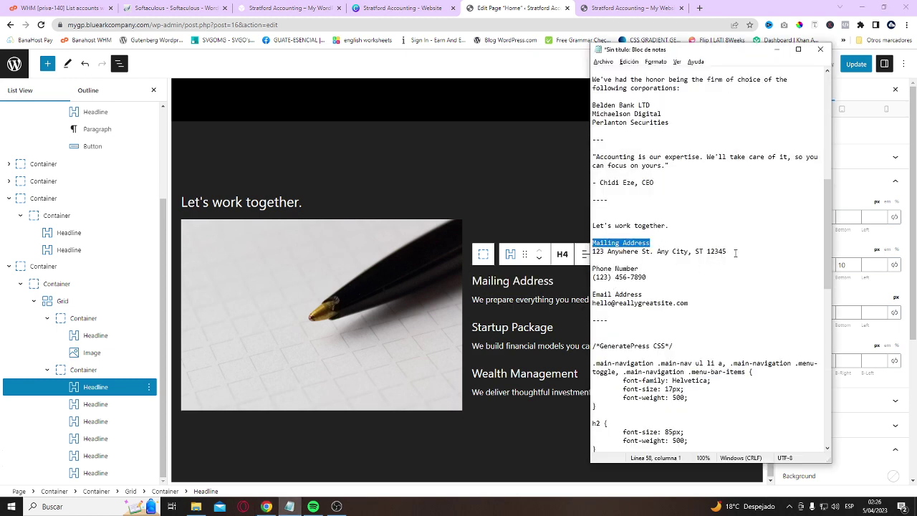
left_click_drag(736, 253, 591, 252)
key("ctrl+c")
key("alt+Tab")
left_click(473, 299)
key("shift+End")
key("ctrl+v")
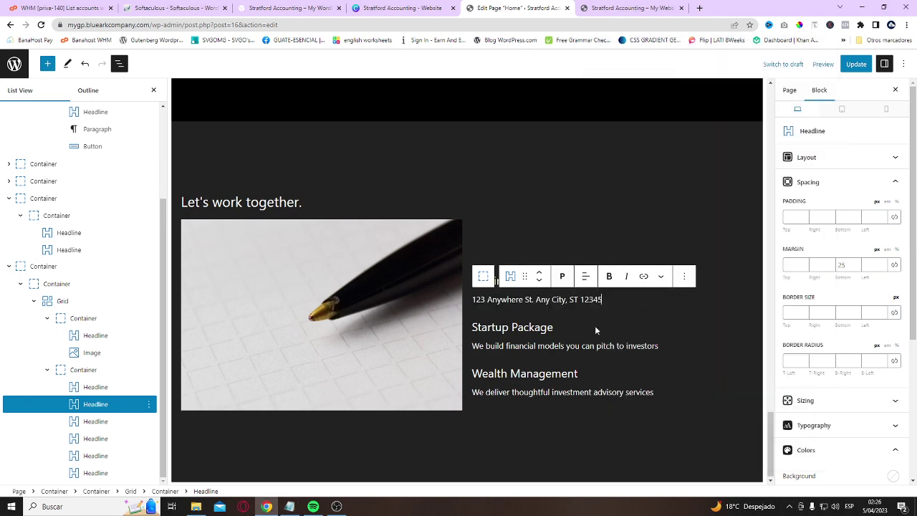
Step: Replace the "Startup Package" headline in the contact section with "Phone Number" from the notes
key("alt+Tab")
left_click(650, 267)
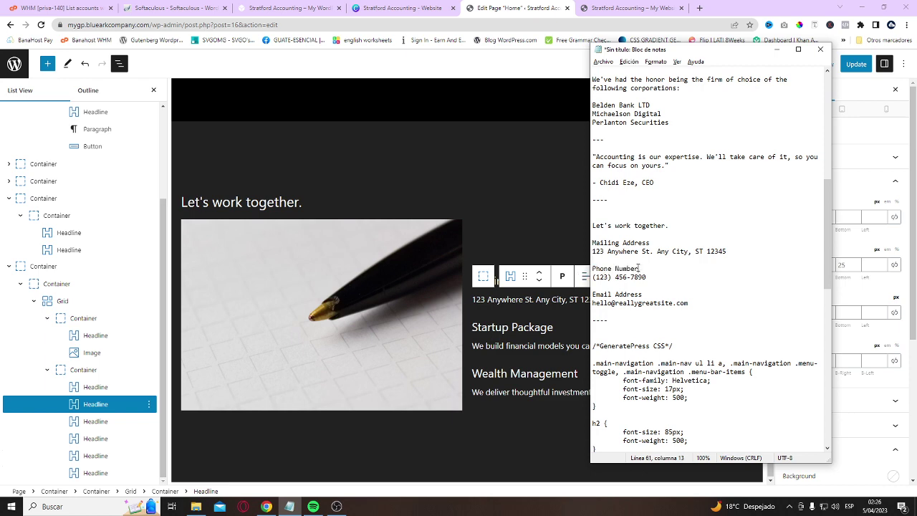
key("ctrl+c")
key("alt+Tab")
left_click(473, 327)
key("shift+End")
key("ctrl+v")
Step: Replace the financial models description under "Phone Number" with the phone number from the notes
key("alt+Tab")
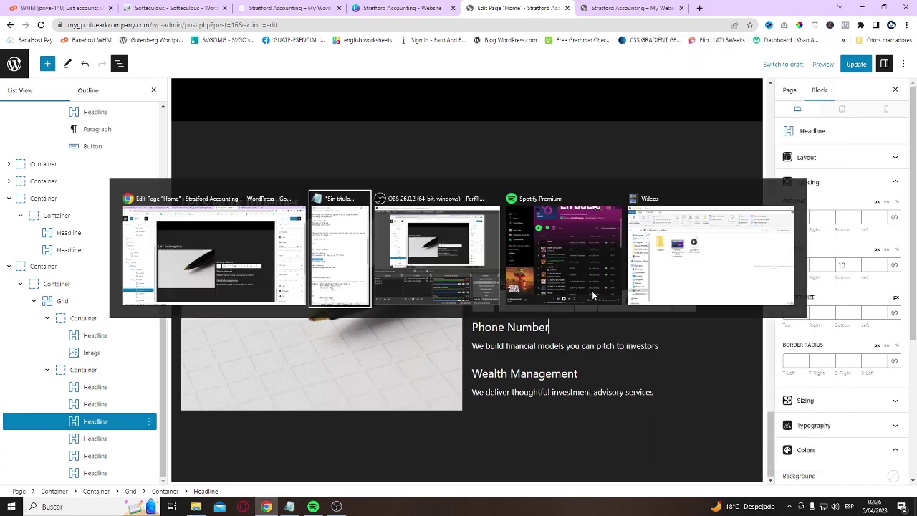
left_click_drag(653, 278, 582, 275)
key("ctrl+c")
key("alt+Tab")
left_click(516, 346)
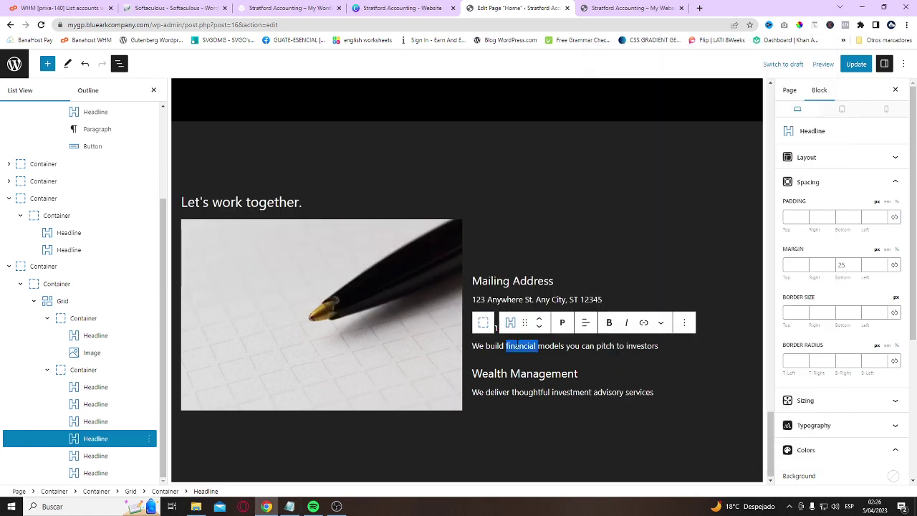
key("ctrl+v")
key("ctrl+a")
key("ctrl+v")
Step: Replace the "Wealth Management" headline in the contact section with "Email Address" from the notes
key("alt+Tab")
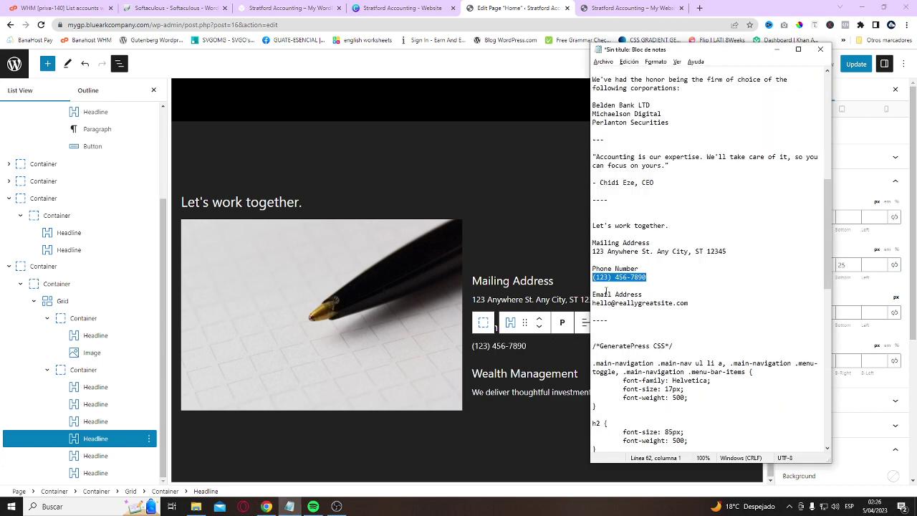
key("Down")
key("Down")
key("Down")
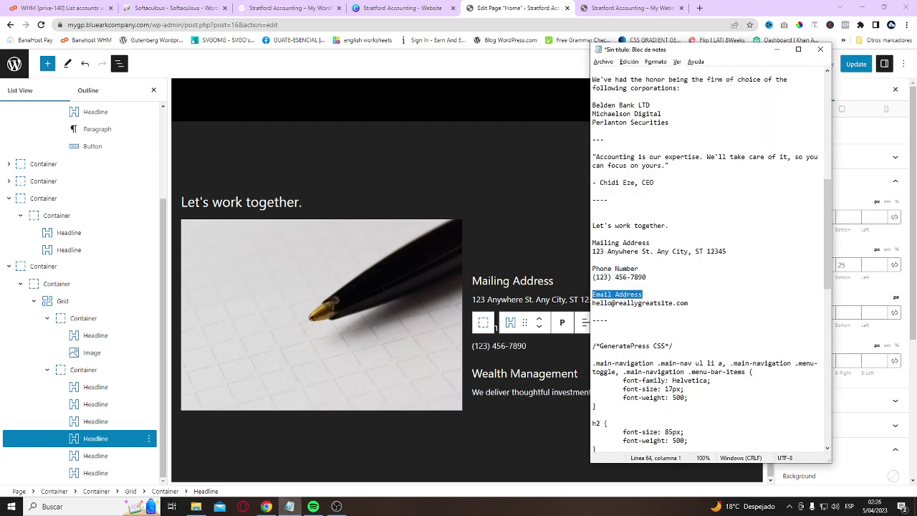
key("ctrl+c")
key("alt+Tab")
left_click(525, 374)
key("ctrl+a")
key("ctrl+v")
Step: Replace the investment advisory description under "Email Address" with the contact e-mail from the notes
key("alt+Tab")
left_click(688, 302)
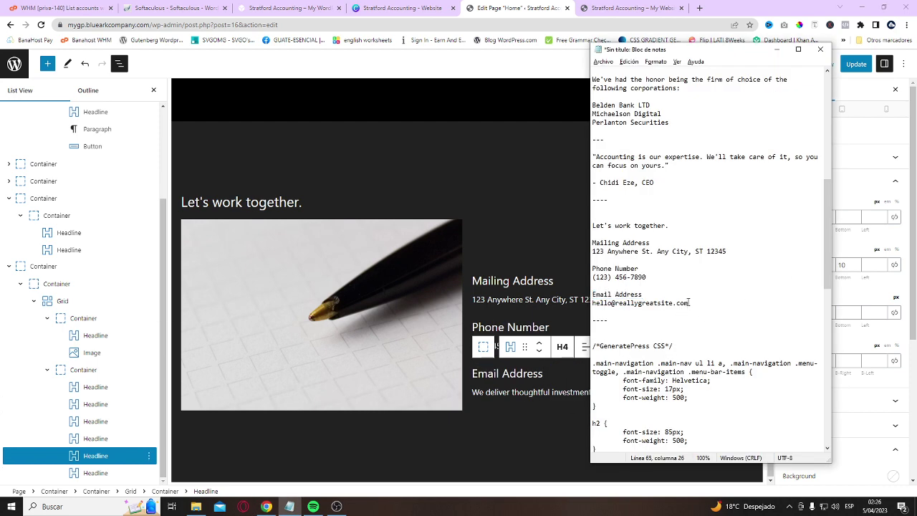
key("shift+Home")
key("ctrl+c")
key("alt+Tab")
left_click(524, 391)
key("ctrl+a")
key("ctrl+v")
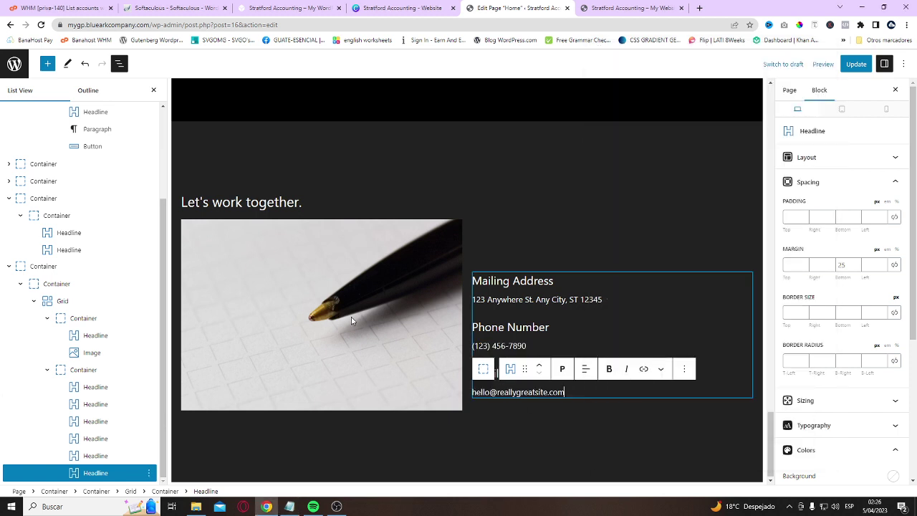
Step: Replace the pen image in the contact section with 3.jpg from the media library and update the page
left_click(350, 270)
left_click(345, 202)
left_click(367, 231)
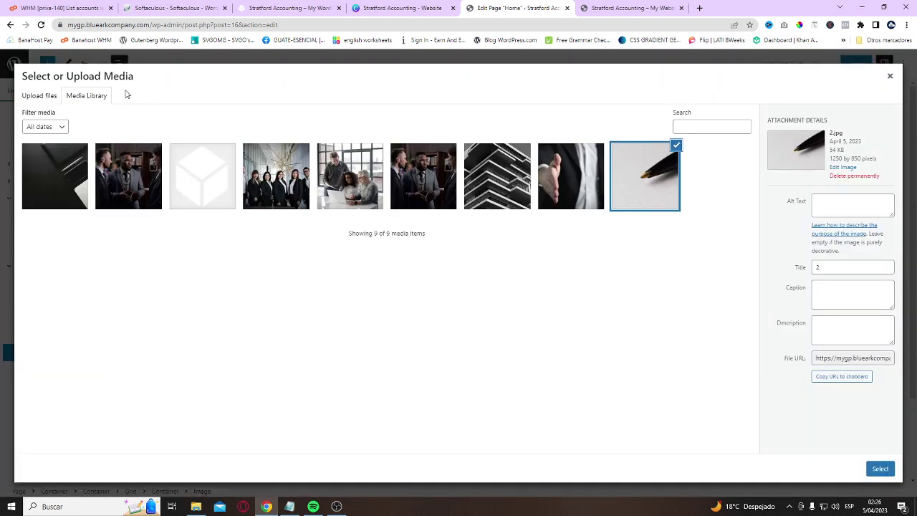
left_click(569, 182)
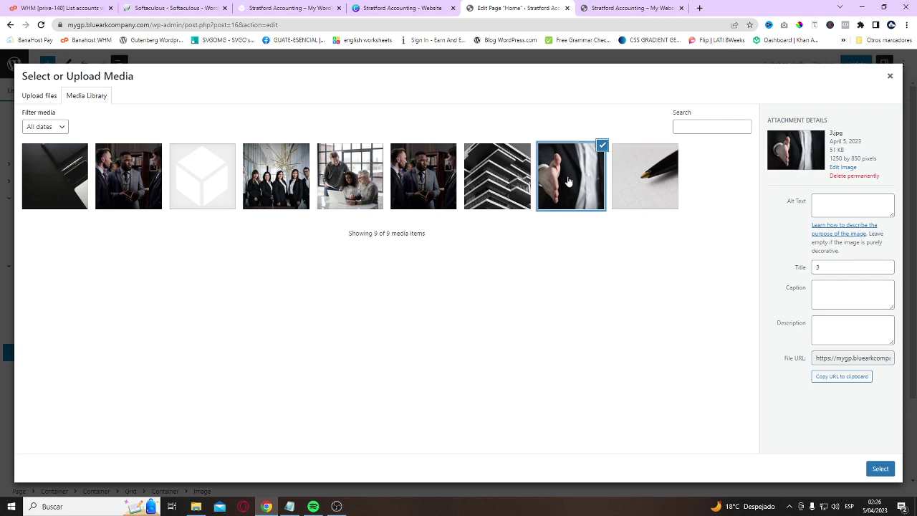
left_click(880, 468)
scroll(617, 391, "up", 4)
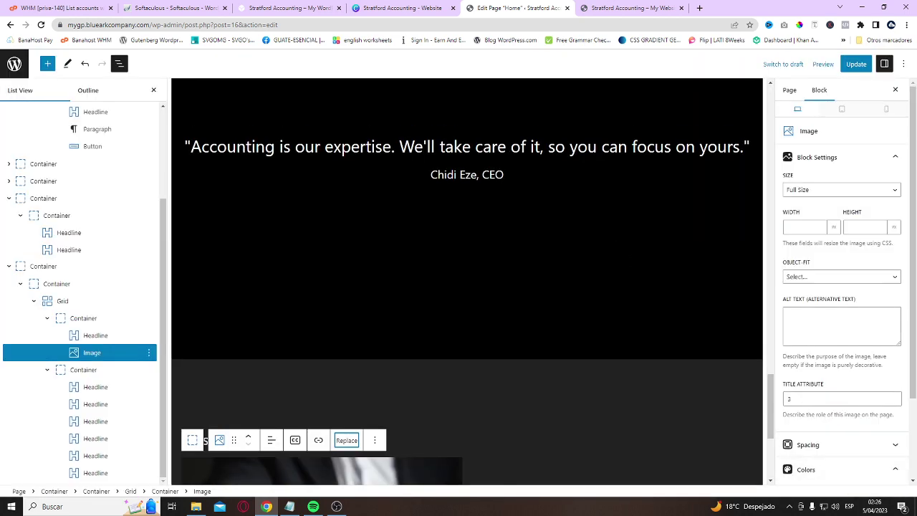
left_click(856, 64)
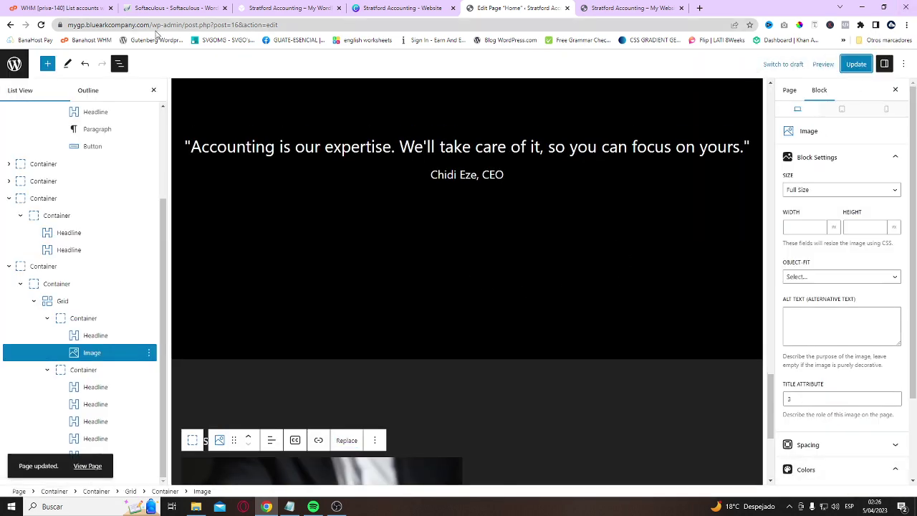
Step: Open the live home page and review its sections down to the "Let's work together." contact section
left_click_drag(153, 25, 308, 25)
key("BackSpace")
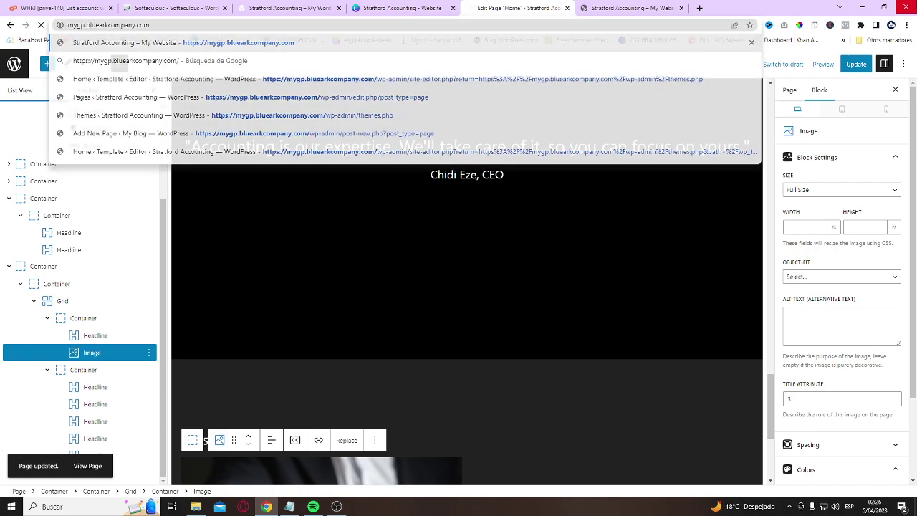
key("Return")
scroll(327, 331, "down", 15)
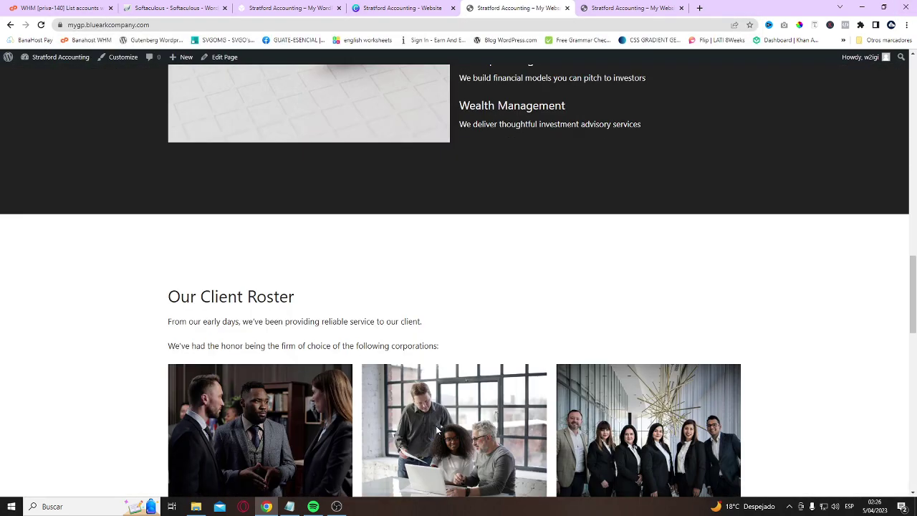
scroll(465, 416, "down", 4)
scroll(573, 437, "up", 8)
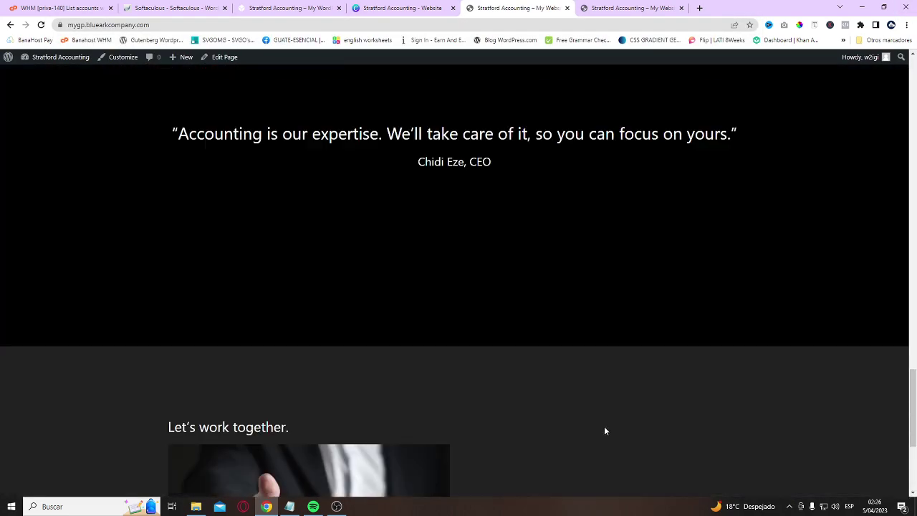
scroll(628, 431, "up", 10)
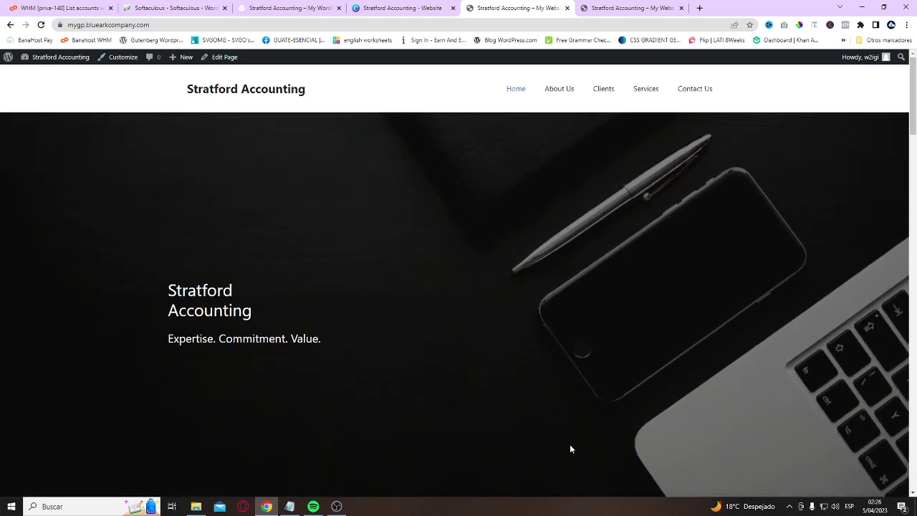
Step: Copy the whole CSS block from "/*GeneratePress CSS*/" to "/*CSS code ends*/" in the Notepad notes and return to the site
left_click(289, 507)
scroll(698, 351, "down", 7)
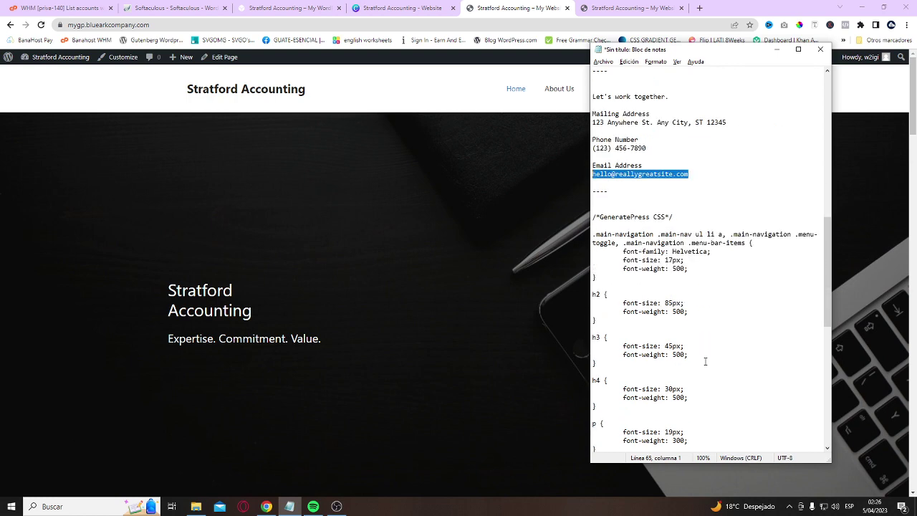
left_click_drag(593, 166, 659, 441)
right_click(607, 308)
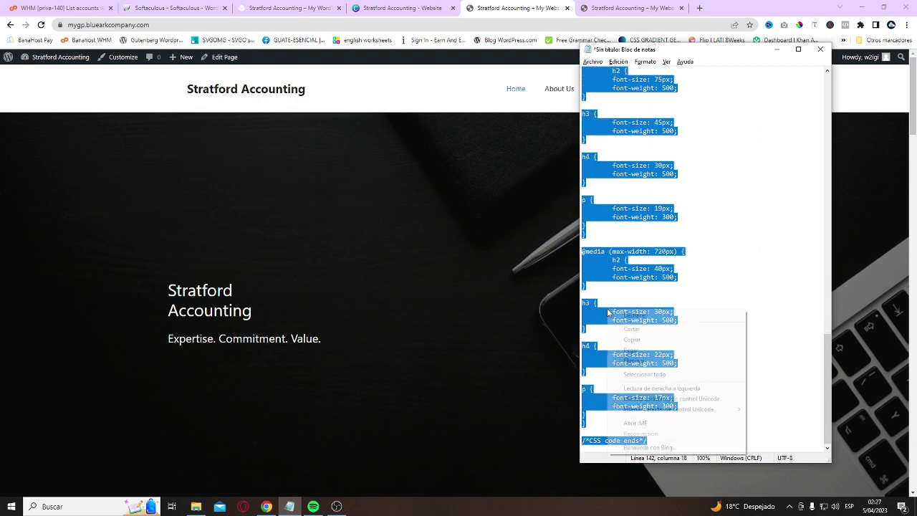
left_click(645, 339)
left_click(237, 348)
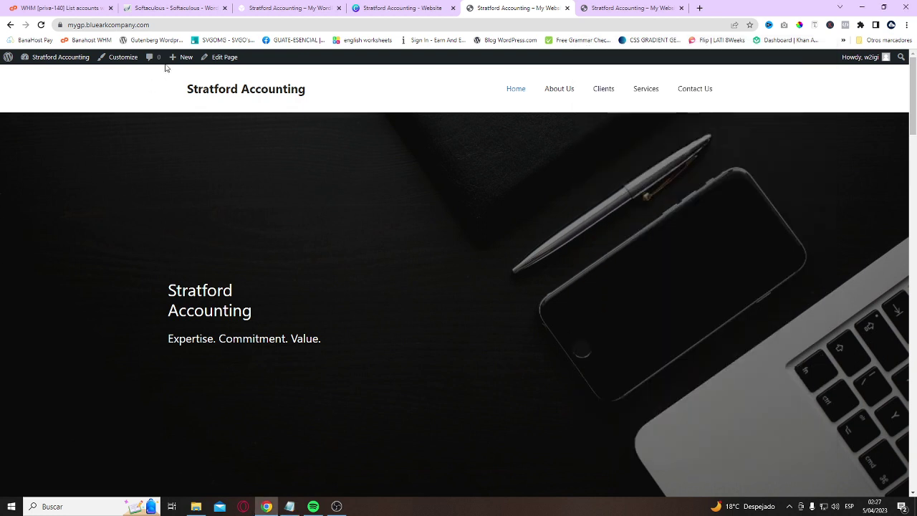
Step: Add the copied GeneratePress CSS as Additional CSS in the theme Customizer and check the site preview
left_click(122, 56)
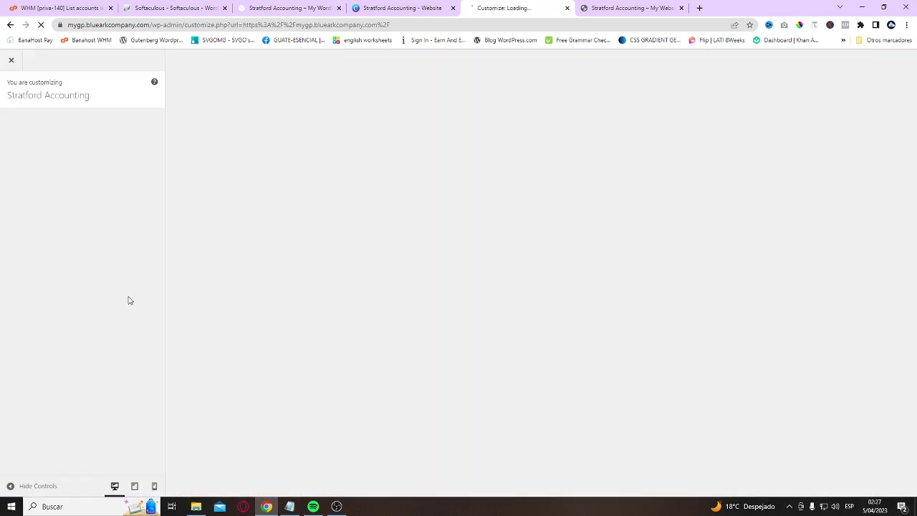
scroll(417, 357, "down", 3)
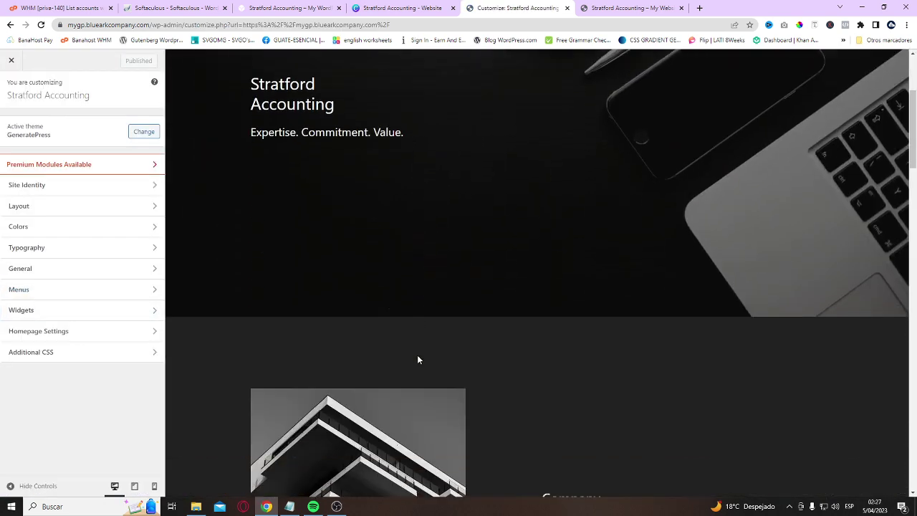
scroll(418, 356, "up", 3)
left_click(71, 357)
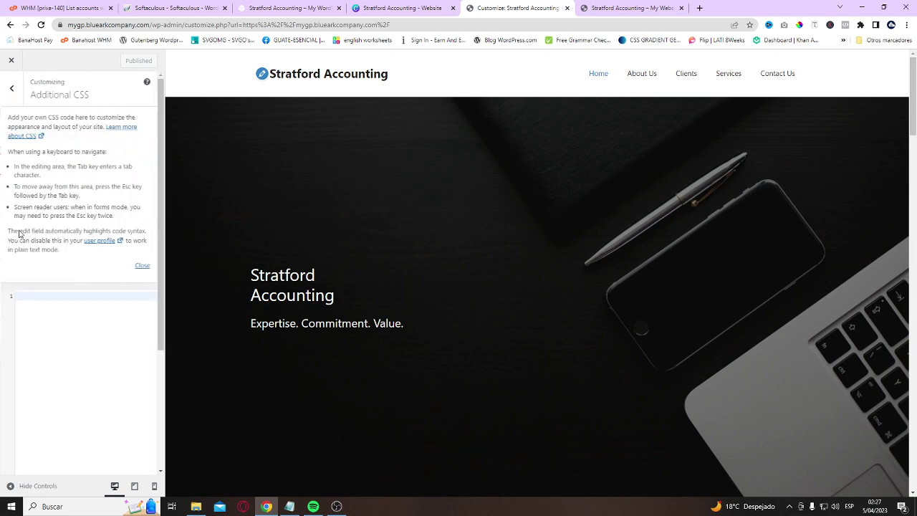
key("ctrl+v")
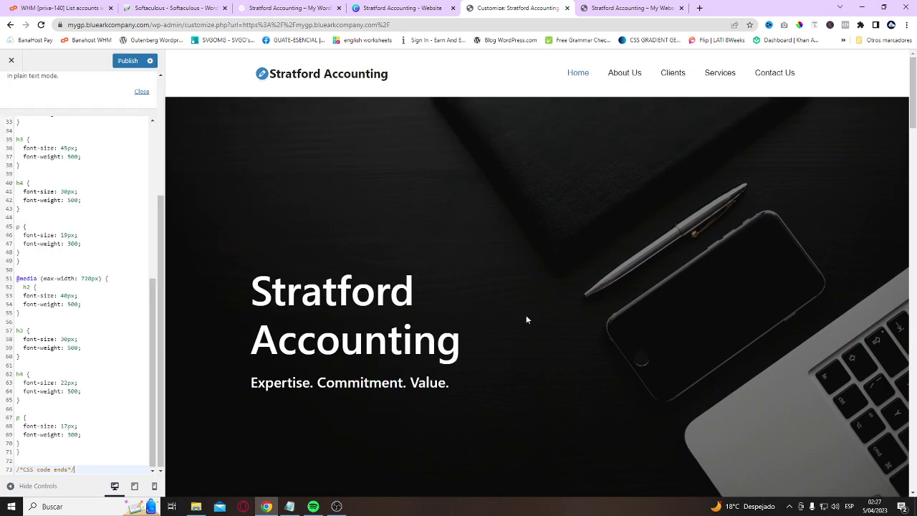
scroll(525, 317, "down", 10)
scroll(623, 379, "up", 10)
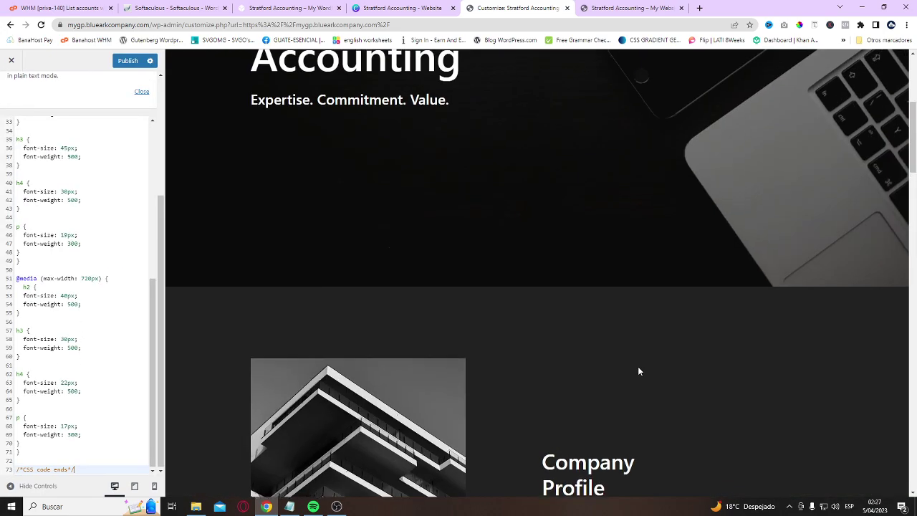
scroll(52, 165, "up", 10)
Step: Add Helvetica as a font in the Customizer's typography Font Manager
left_click(11, 88)
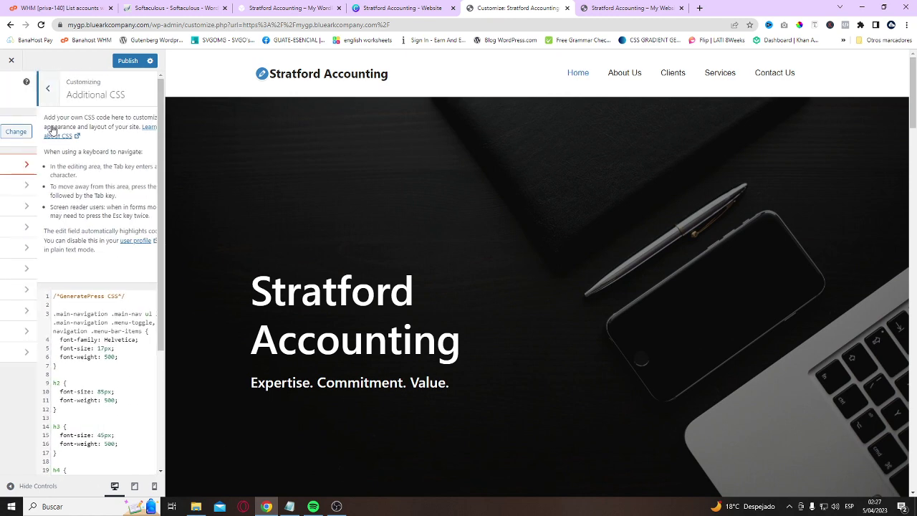
left_click(67, 254)
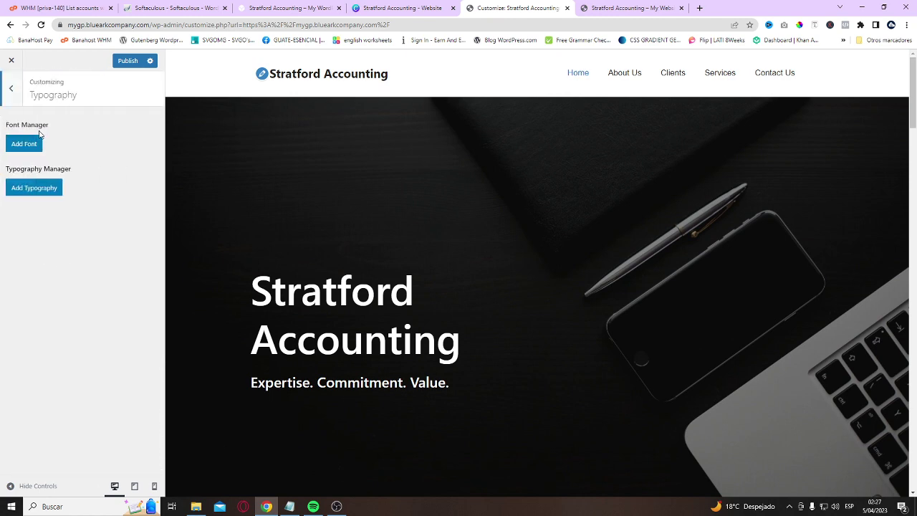
left_click(25, 141)
left_click(78, 172)
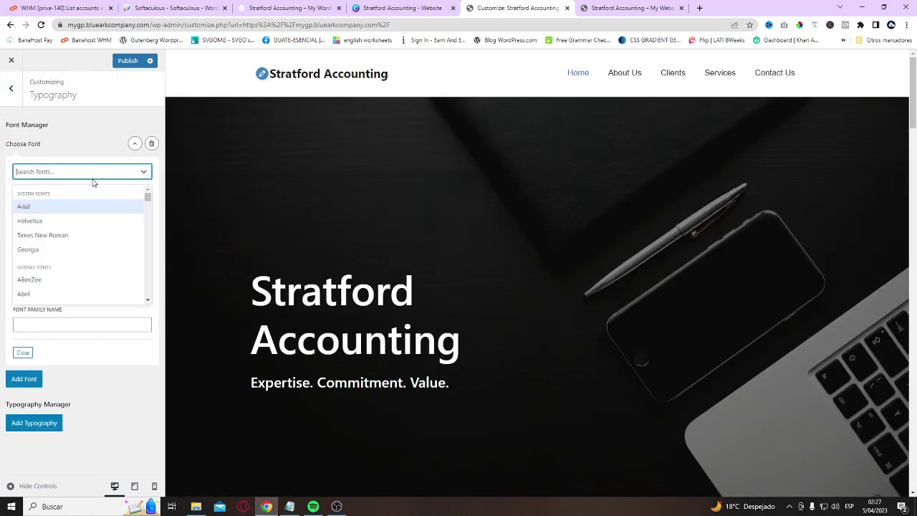
type("Hel")
key("Return")
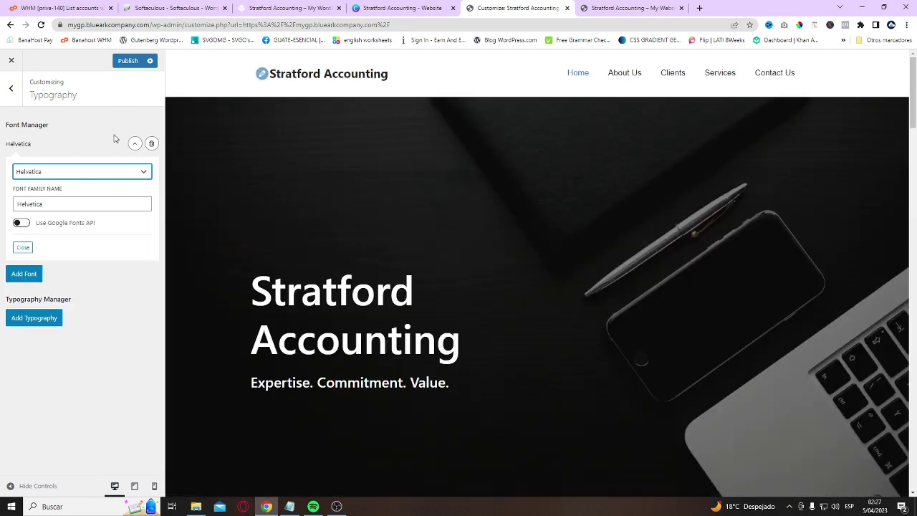
Step: Check the Helvetica font-family line for the main navigation in Additional CSS and review the home page sections in the preview
left_click(135, 143)
left_click(11, 87)
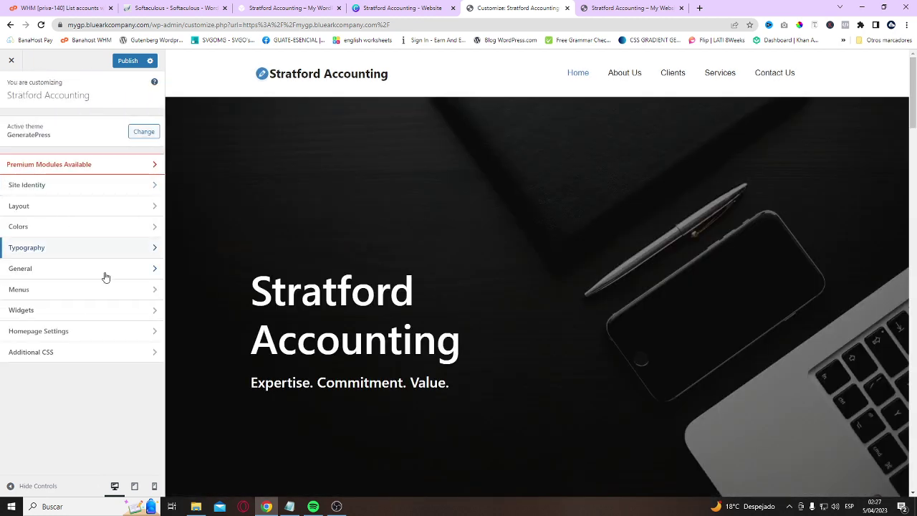
left_click(82, 352)
scroll(85, 250, "down", 2)
left_click_drag(104, 202, 2, 201)
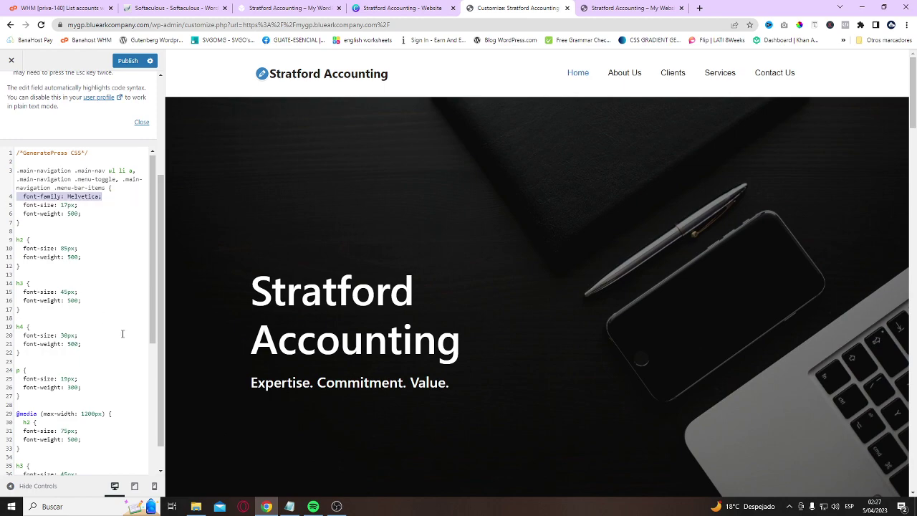
left_click(674, 72)
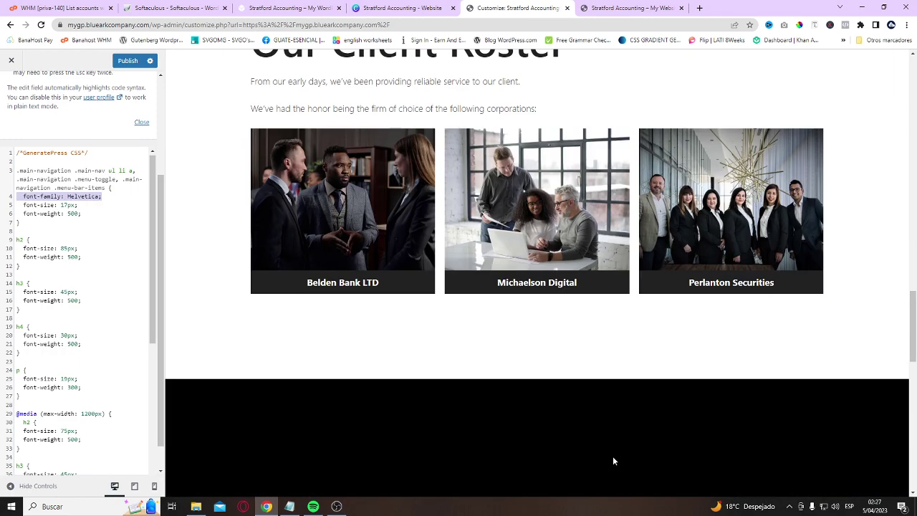
scroll(614, 457, "down", 9)
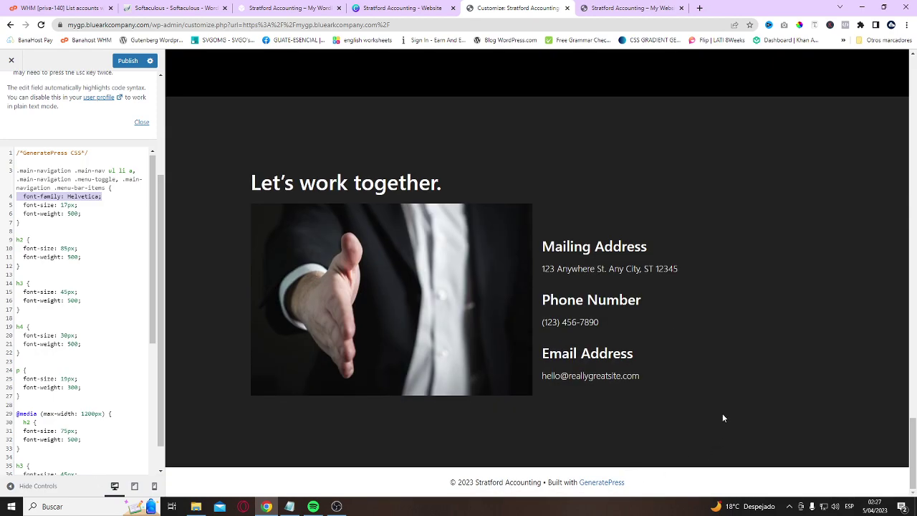
scroll(723, 414, "up", 12)
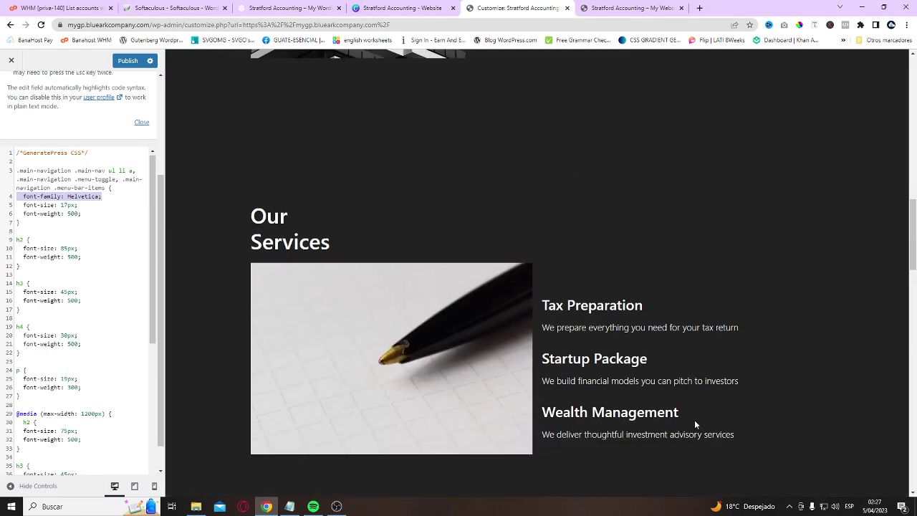
scroll(695, 420, "up", 8)
scroll(63, 254, "up", 3)
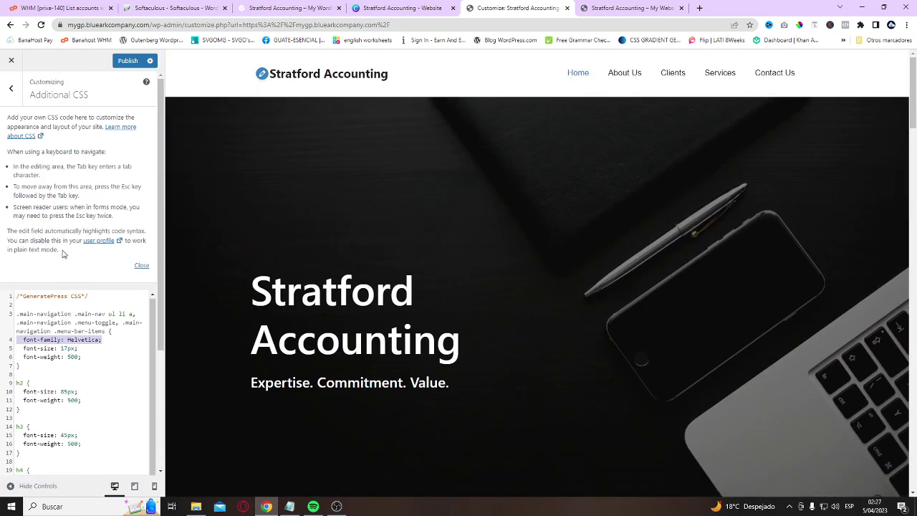
Step: Open the Customizer's Colors settings, and copy the grey color code of the Learn More button from the Canva design
left_click(19, 82)
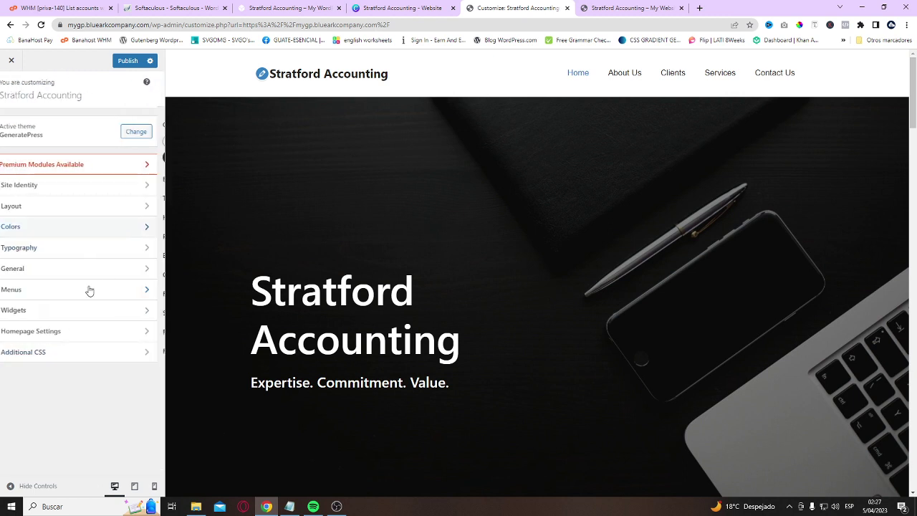
left_click(70, 227)
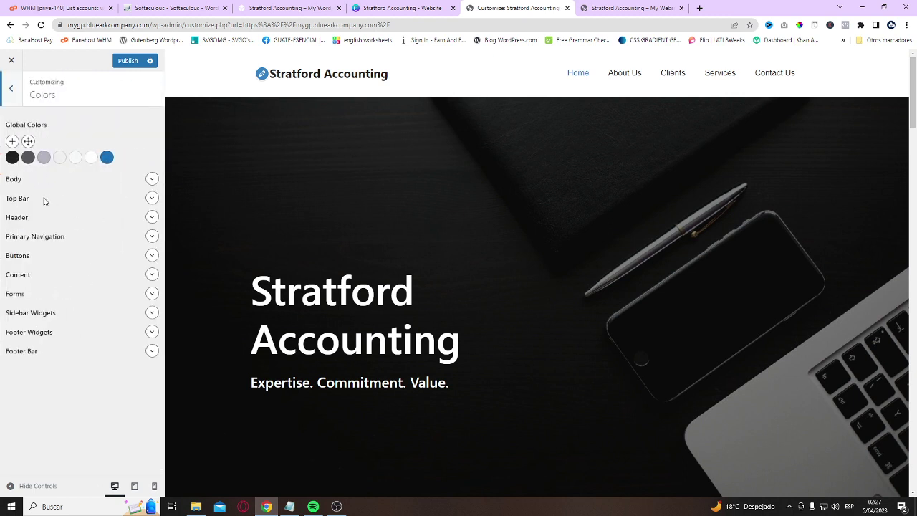
mouse_move(104, 161)
left_click(400, 8)
scroll(520, 244, "up", 3)
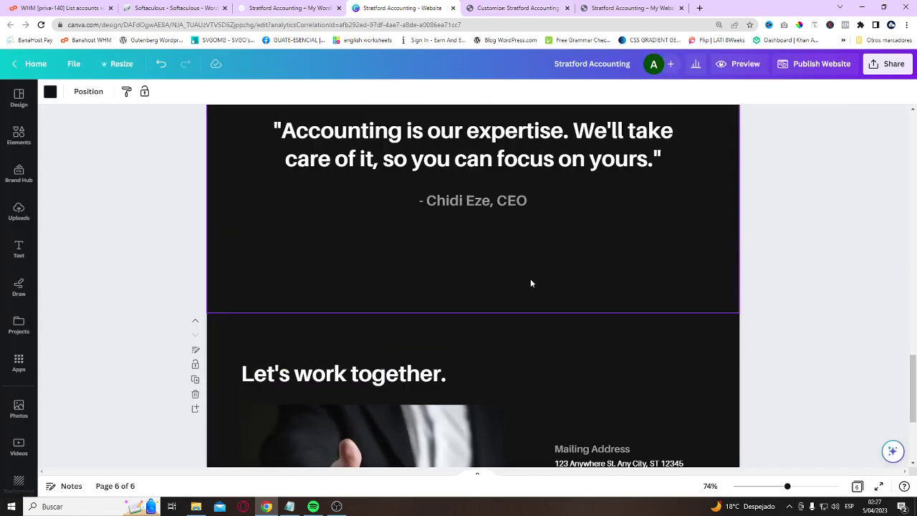
scroll(531, 284, "up", 15)
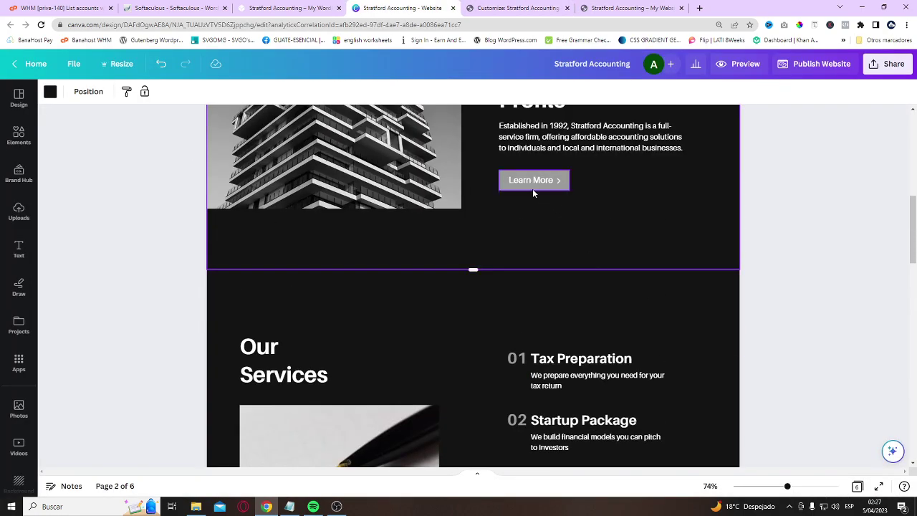
left_click(532, 182)
left_click(50, 92)
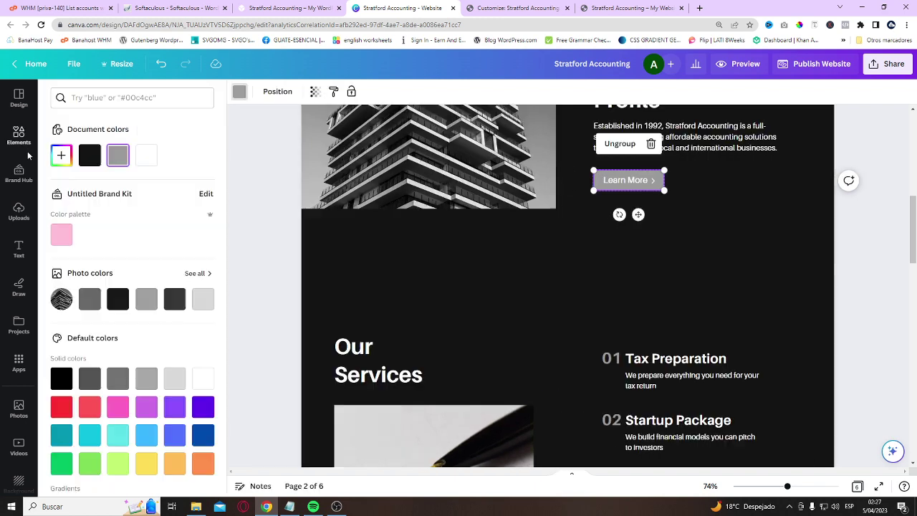
left_click(61, 154)
key("Escape")
Step: Set the contrast-3 global color in the Customizer to the copied grey and check the previewed Learn More button
left_click(517, 8)
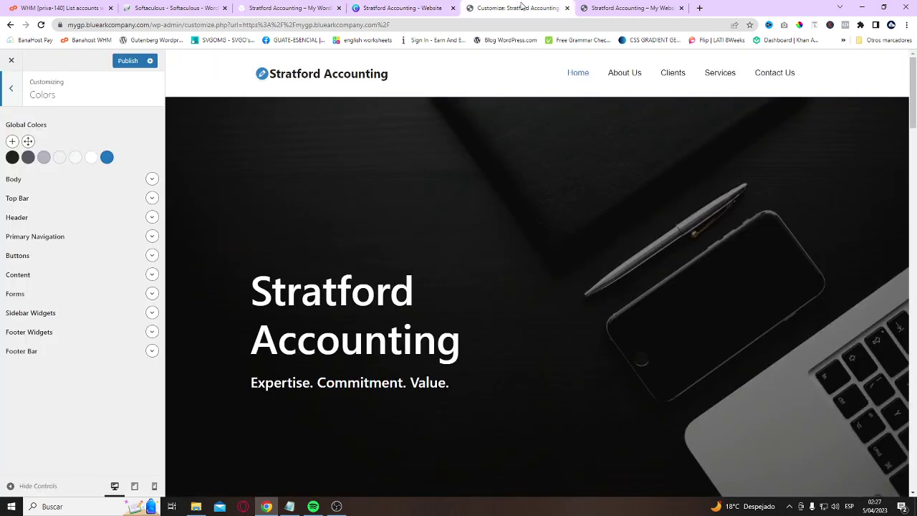
scroll(321, 364, "down", 8)
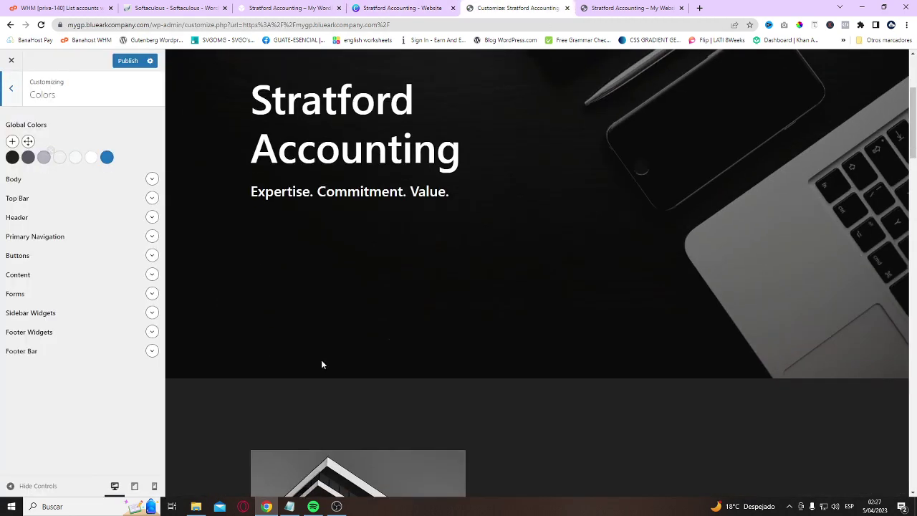
left_click(43, 157)
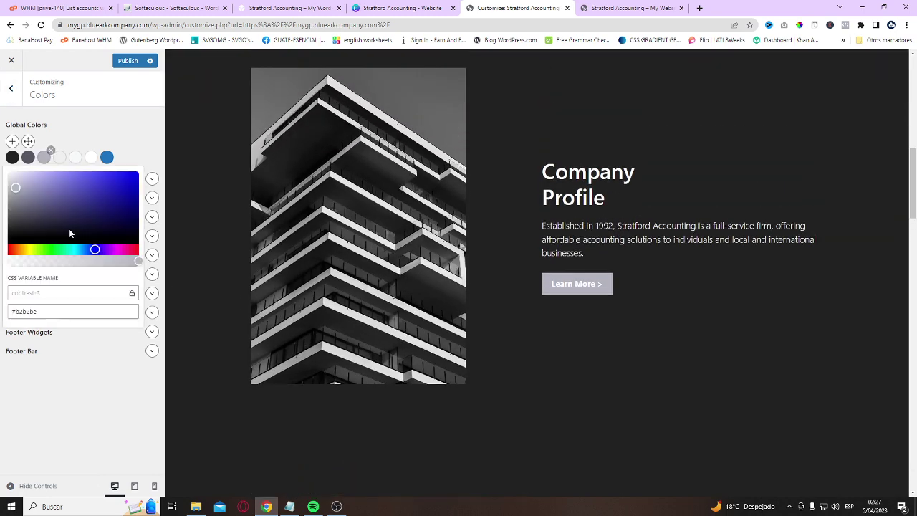
triple_click(45, 309)
key("ctrl+v")
left_click(146, 143)
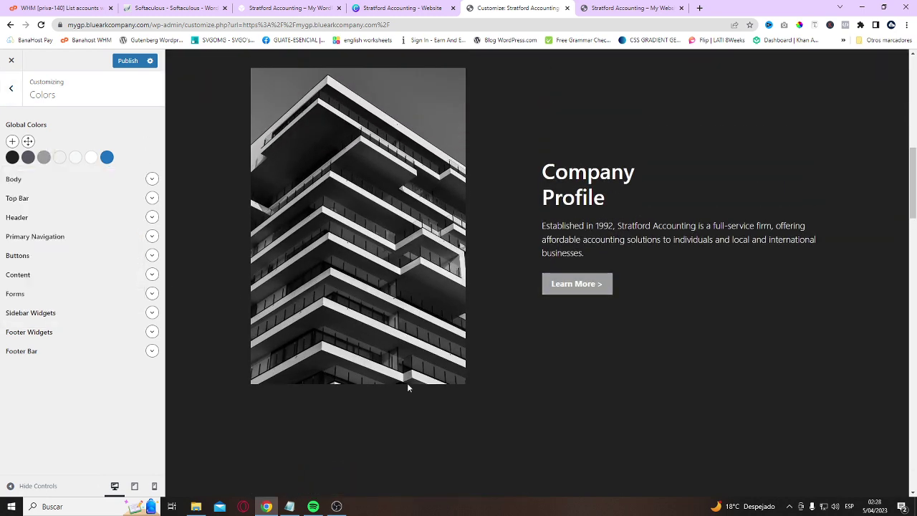
scroll(408, 385, "up", 3)
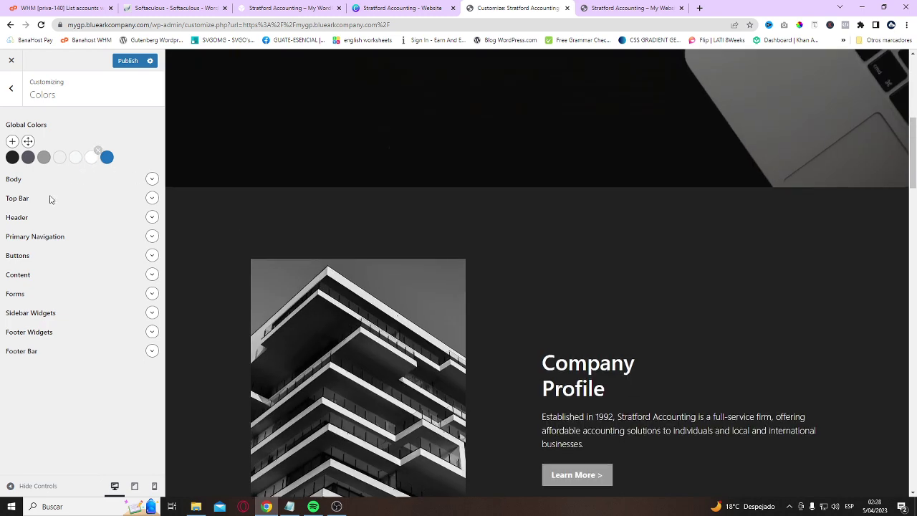
Step: Try #1b212b as the contrast global color and check the Company Profile section in the preview
left_click(9, 159)
left_click(91, 317)
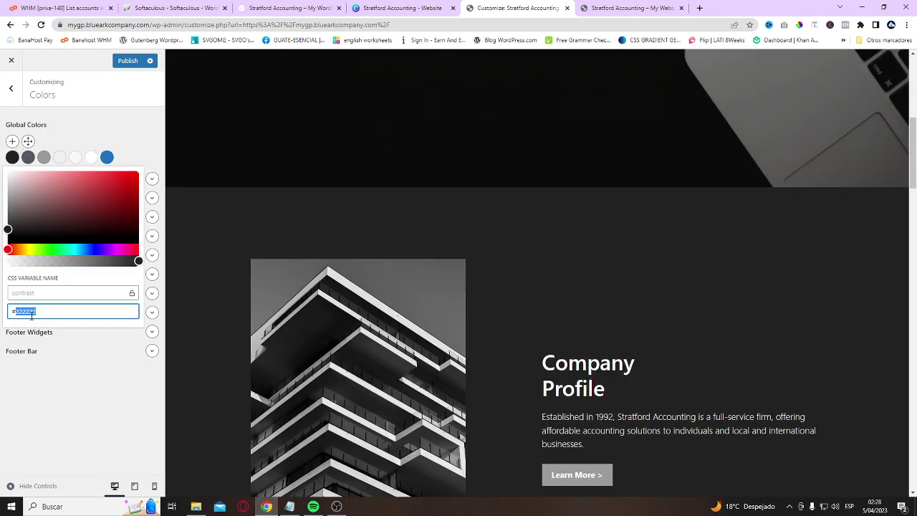
type("1b212b")
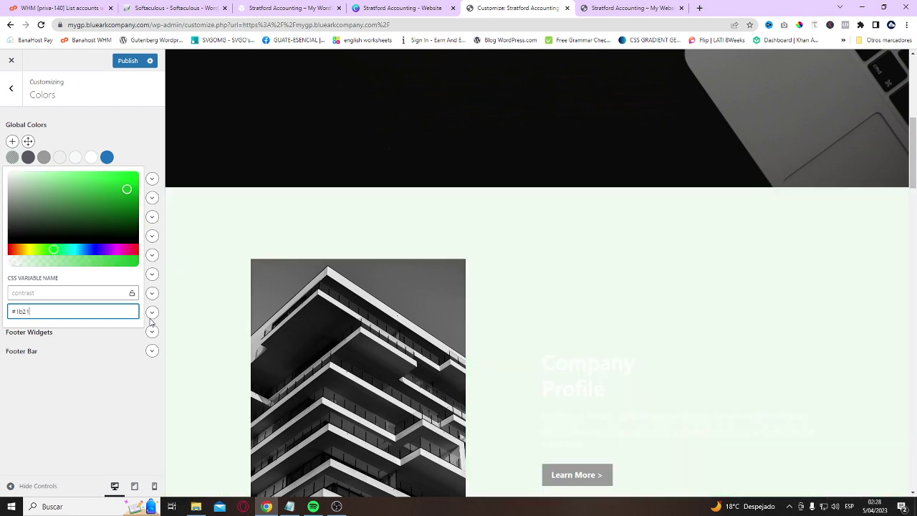
scroll(445, 355, "down", 3)
scroll(465, 368, "up", 3)
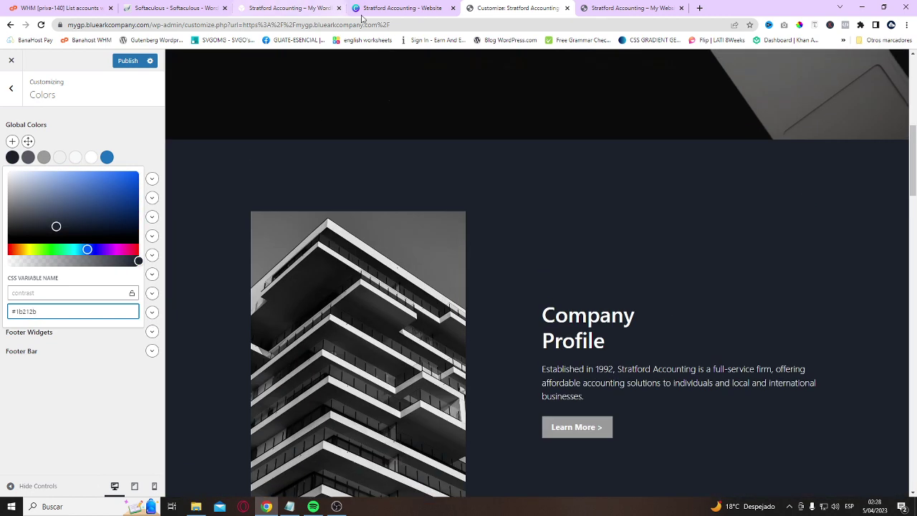
Step: Copy the background color code #141414 of the Company Profile page in the Canva design
left_click(402, 7)
left_click(288, 266)
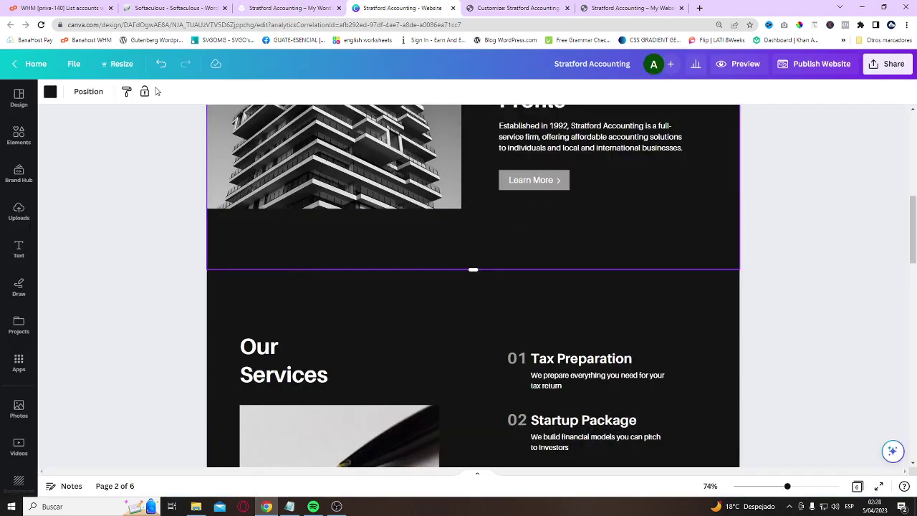
left_click(50, 92)
left_click(61, 155)
key("ctrl+c")
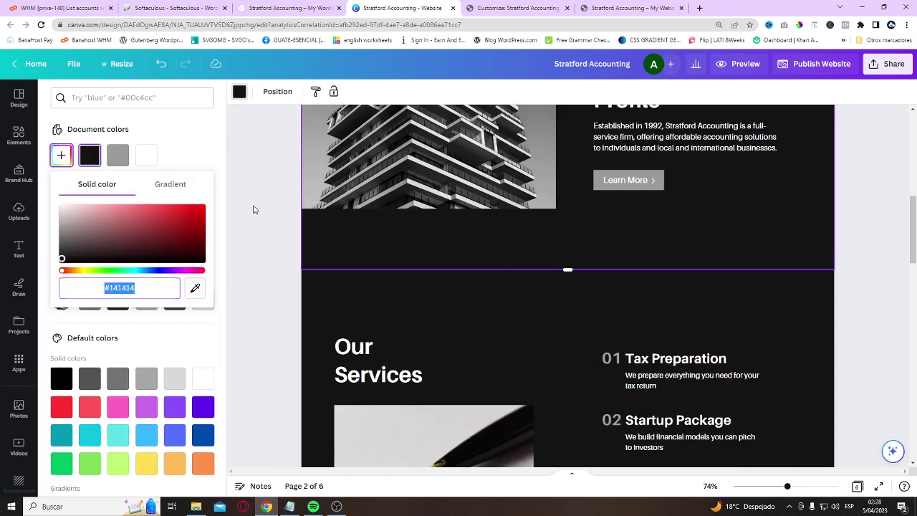
key("Escape")
Step: Set the contrast global color in the Customizer to #141414 and check the home page sections in the preview
left_click(502, 11)
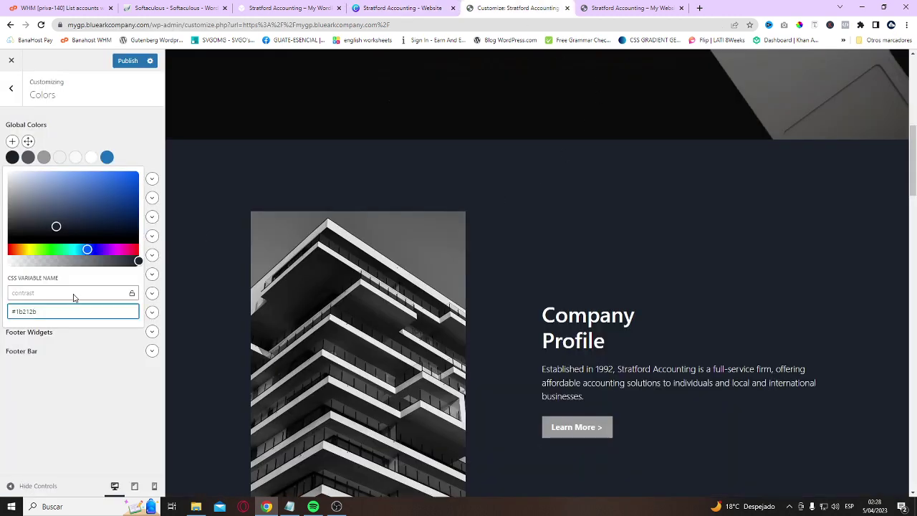
key("ctrl+v")
left_click(119, 119)
scroll(537, 347, "down", 15)
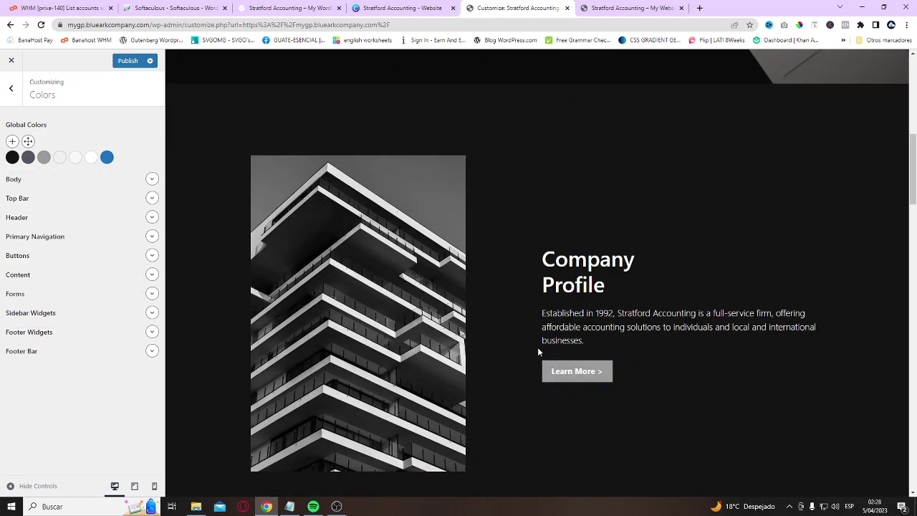
scroll(588, 409, "down", 10)
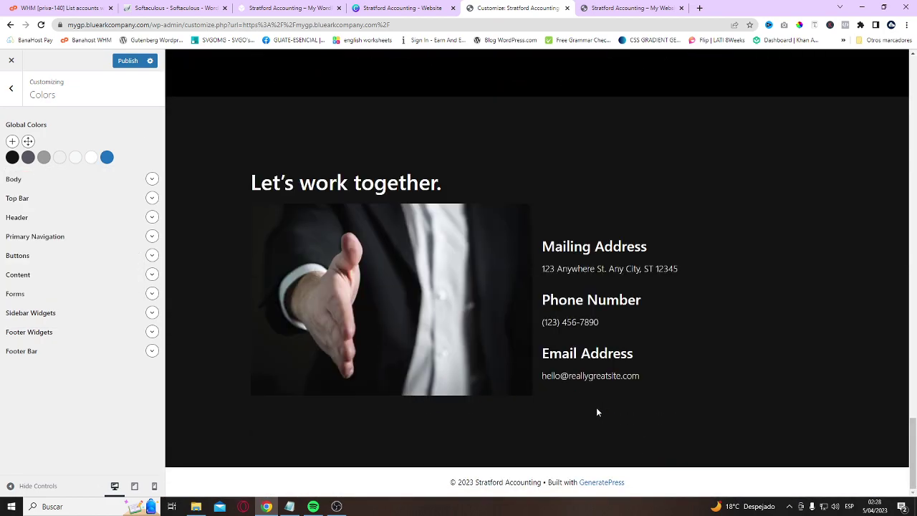
scroll(601, 414, "up", 4)
scroll(605, 412, "up", 9)
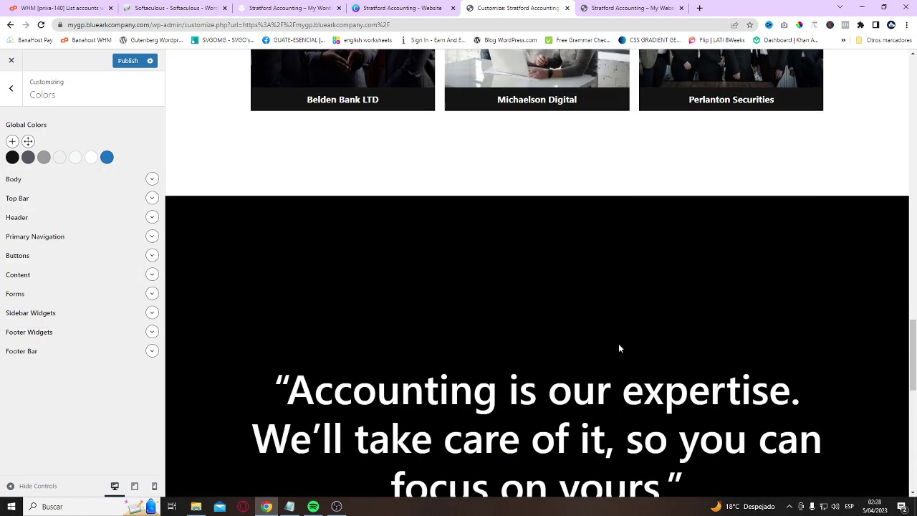
scroll(621, 354, "up", 15)
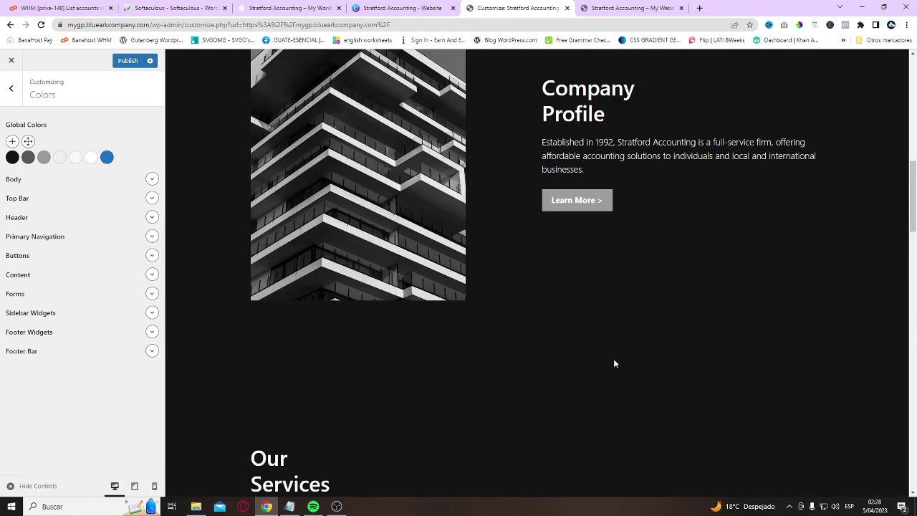
scroll(364, 137, "up", 2)
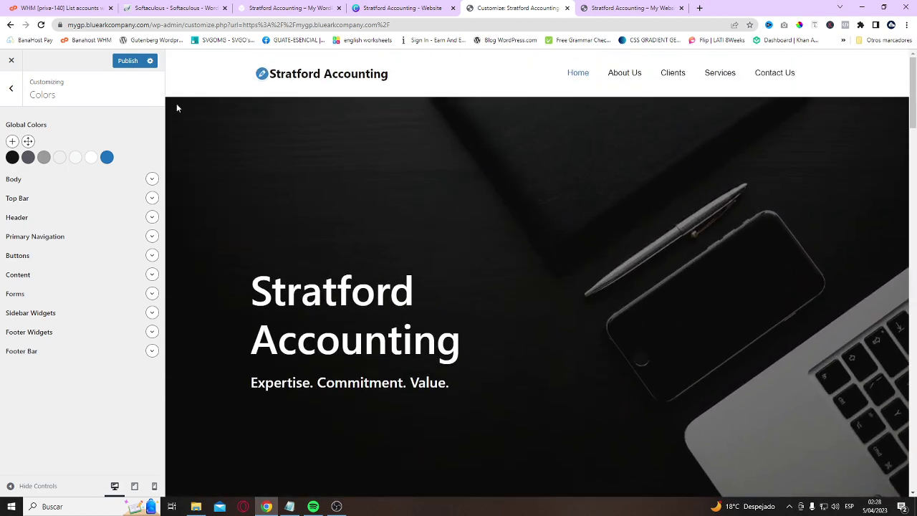
Step: Publish the Customizer changes and review the home page preview down to the CEO quote section
left_click(128, 60)
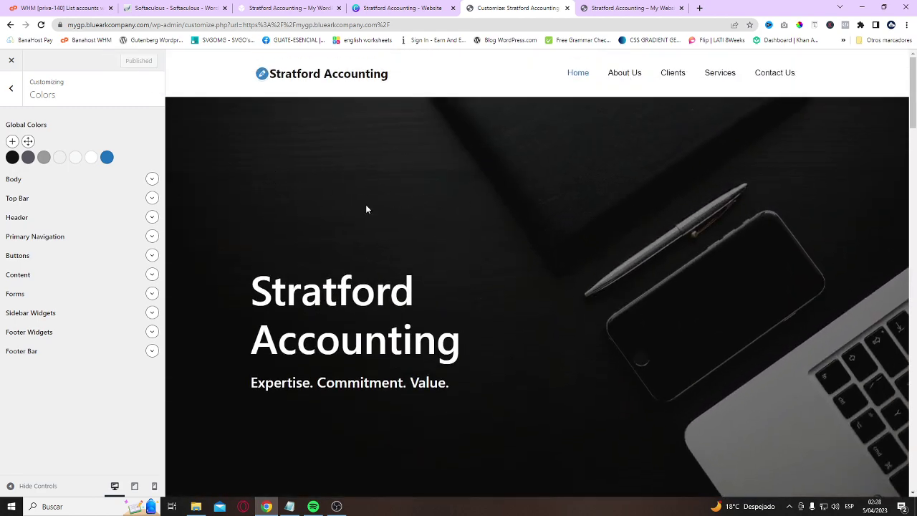
scroll(366, 210, "down", 15)
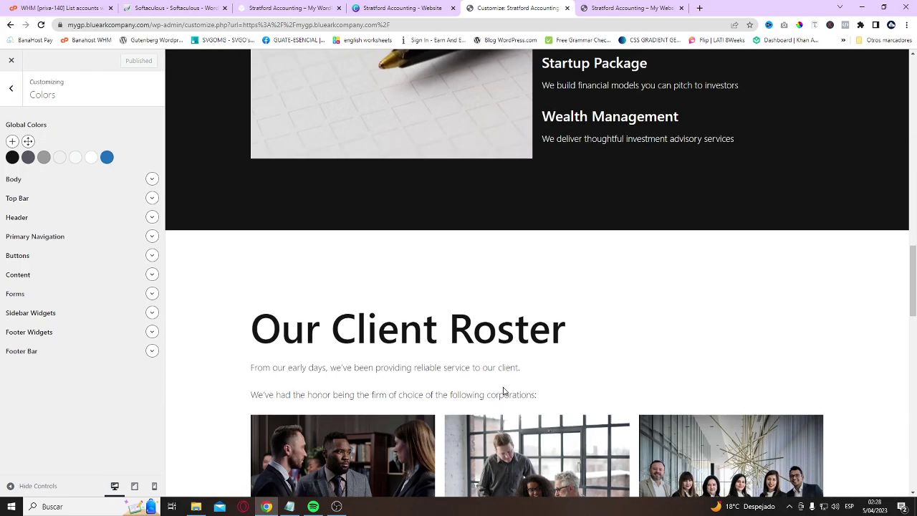
scroll(504, 392, "down", 8)
scroll(493, 287, "up", 2)
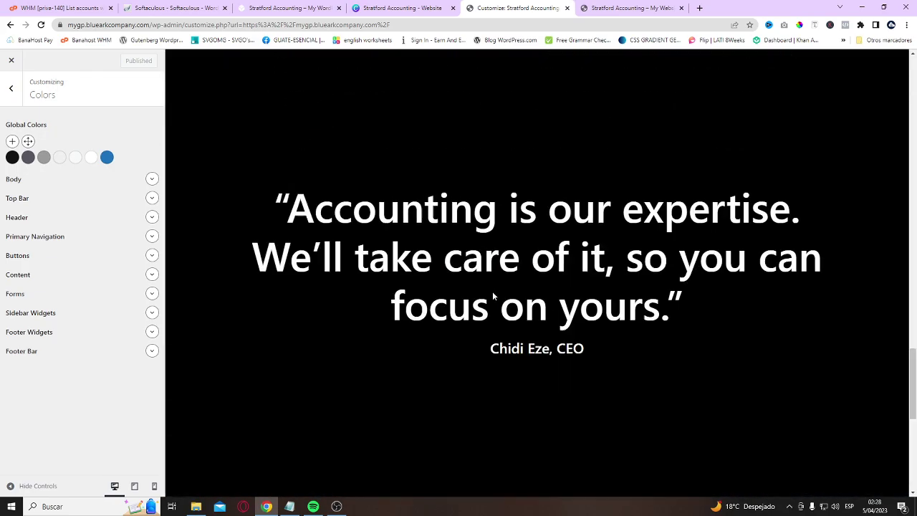
scroll(492, 296, "up", 20)
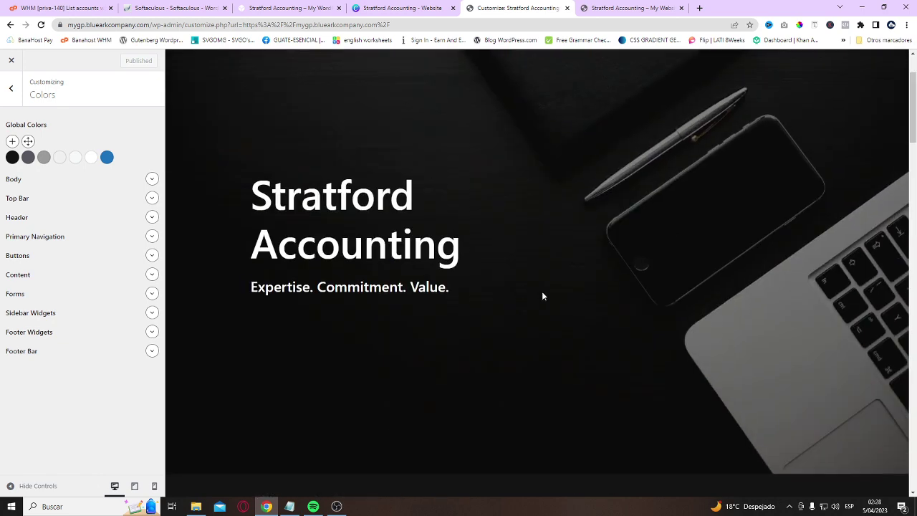
scroll(542, 295, "up", 2)
Step: Set the header's background color to the contrast global color in the Customizer's Colors settings
left_click(10, 88)
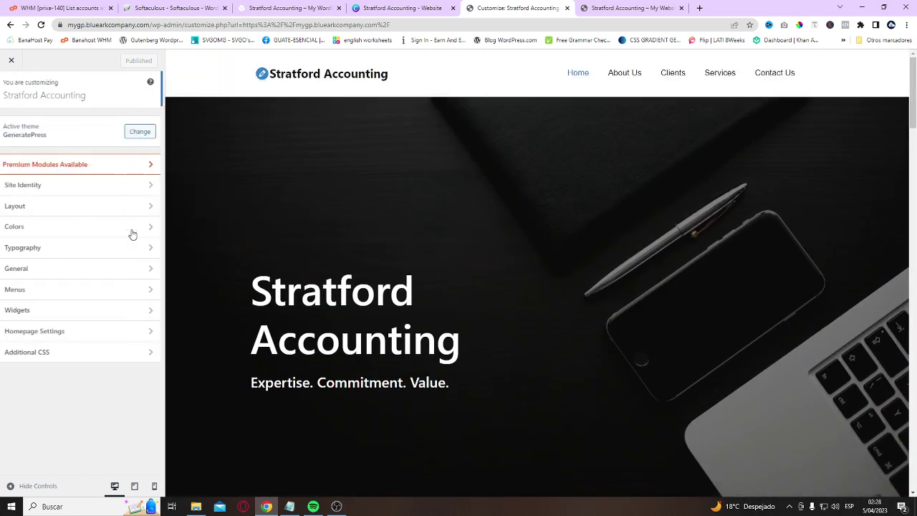
left_click(55, 226)
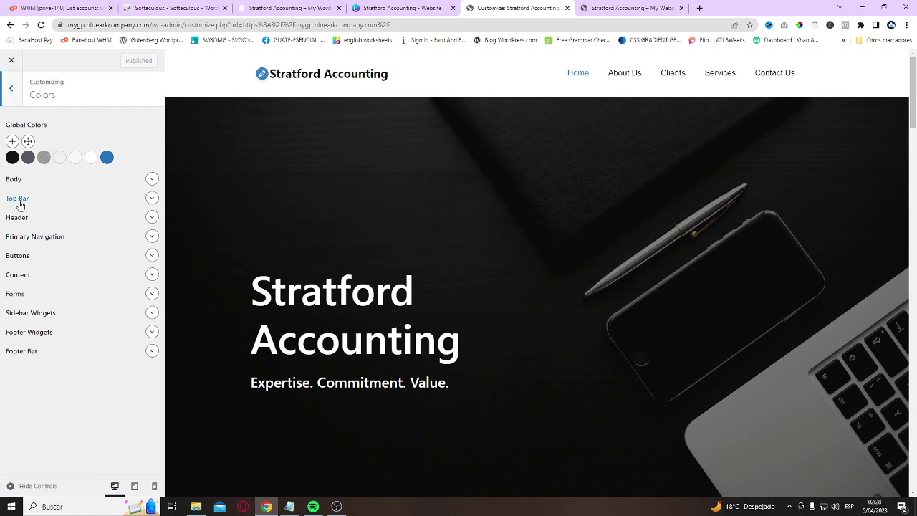
left_click(153, 219)
scroll(144, 240, "down", 1)
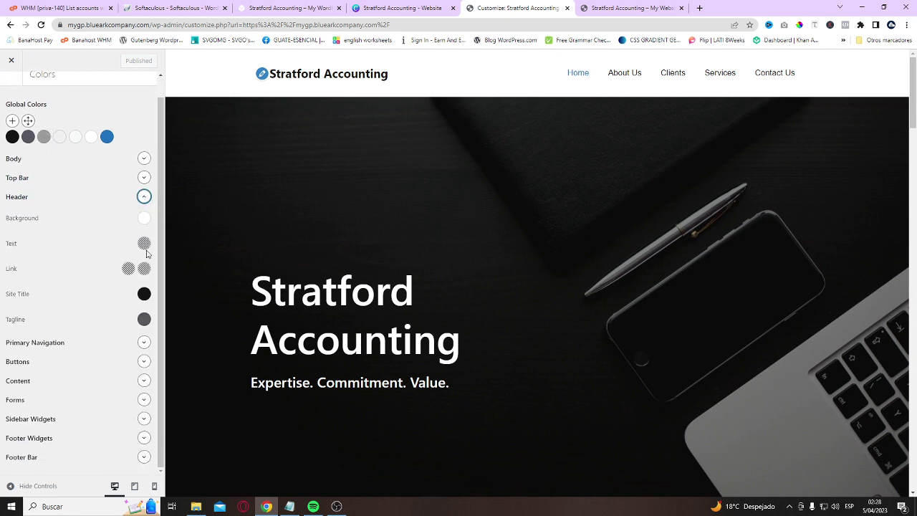
left_click(144, 218)
left_click(21, 376)
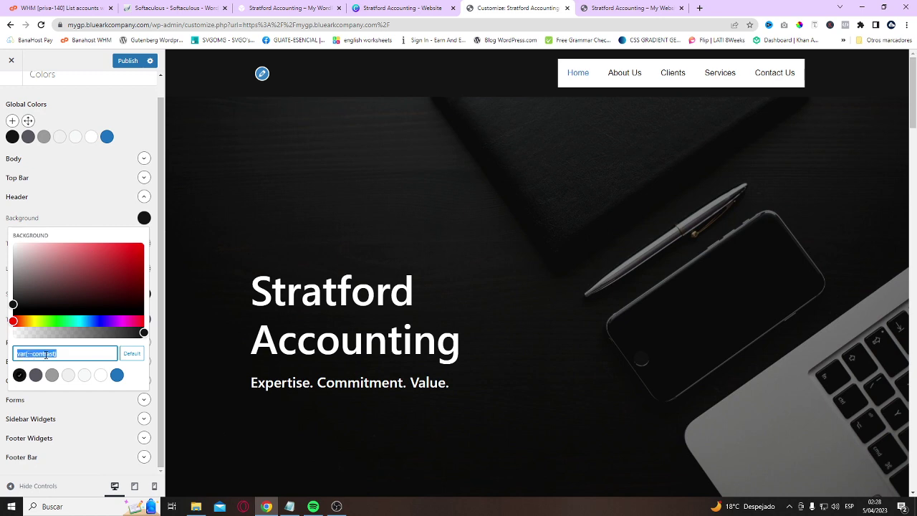
Step: Set the header's background color to #000000
type("#00")
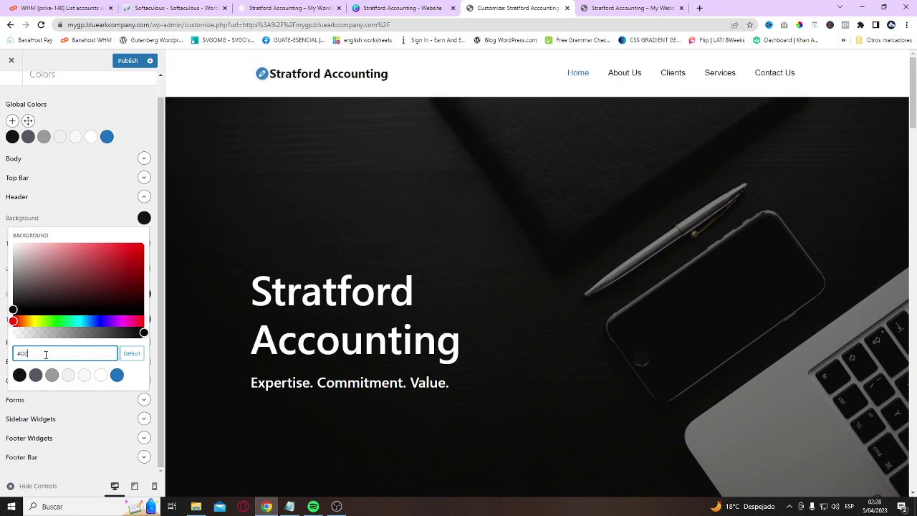
type("0000")
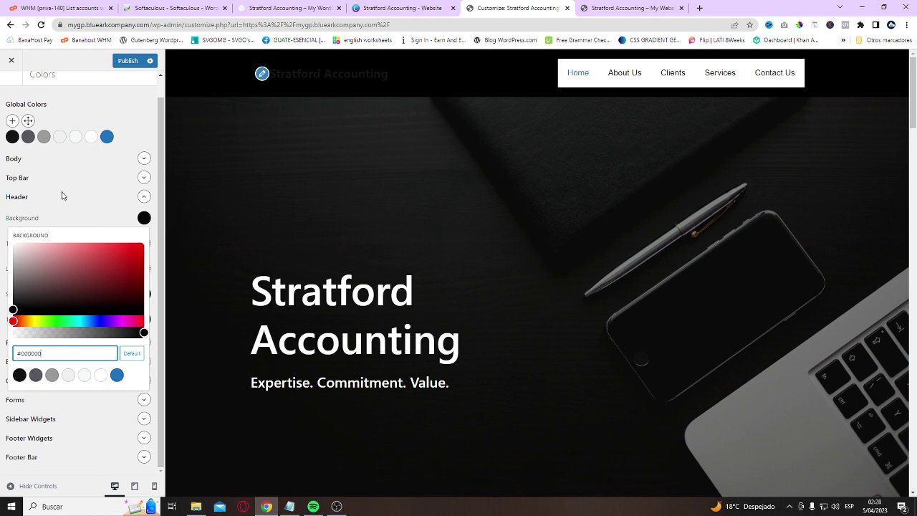
left_click(61, 196)
Step: Set the header's text, link and link hover colors to the white base-3 global color
left_click(145, 245)
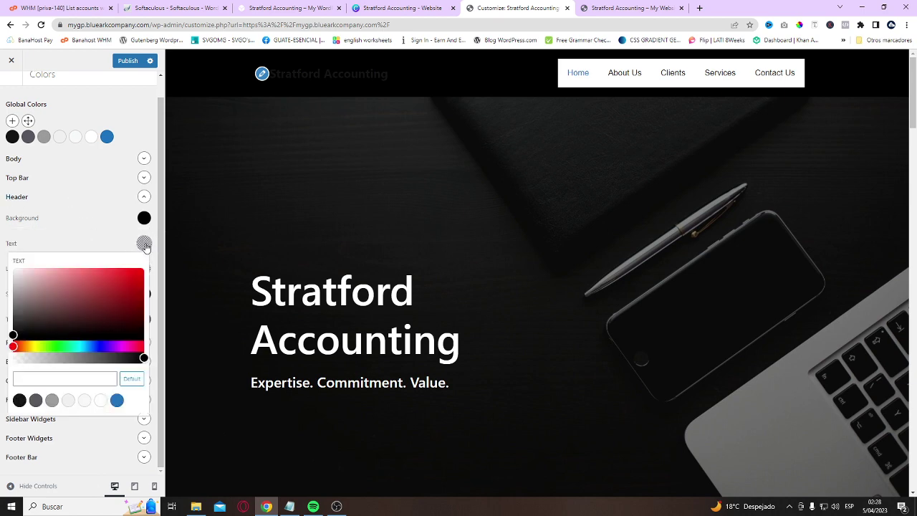
left_click(100, 400)
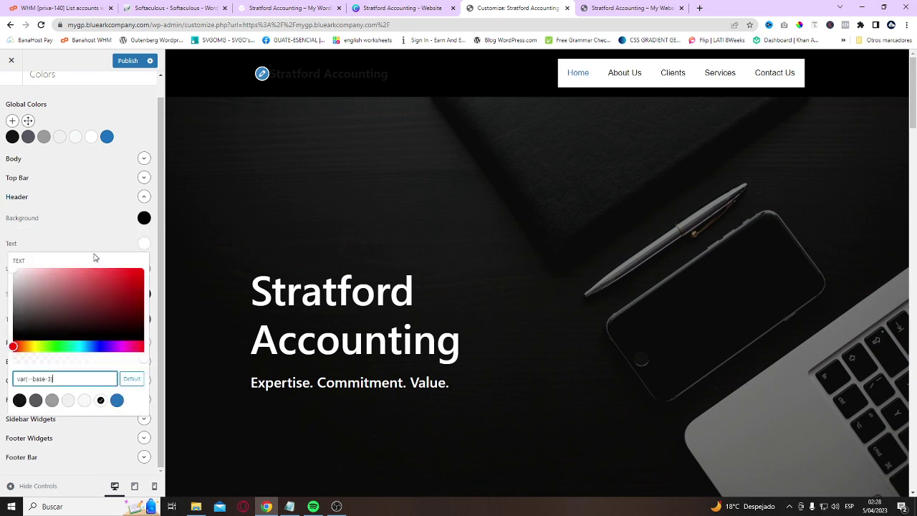
left_click(143, 244)
left_click(128, 269)
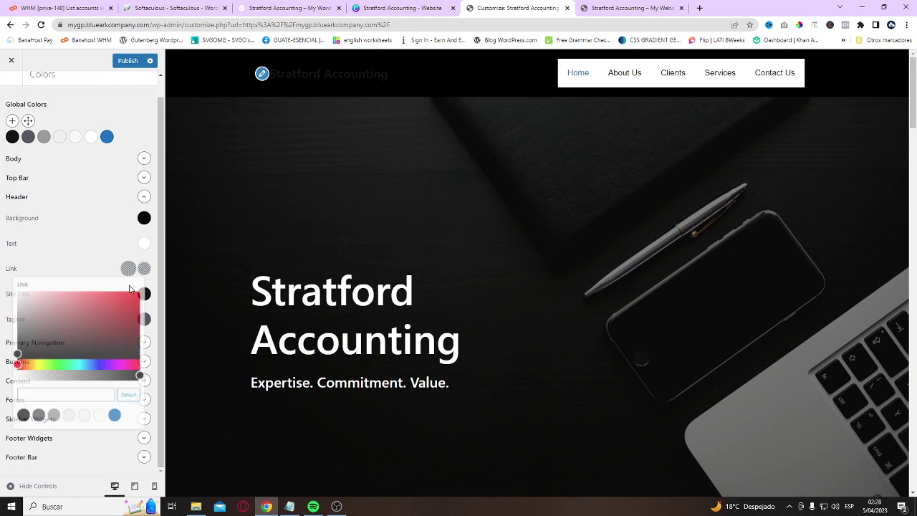
left_click(100, 426)
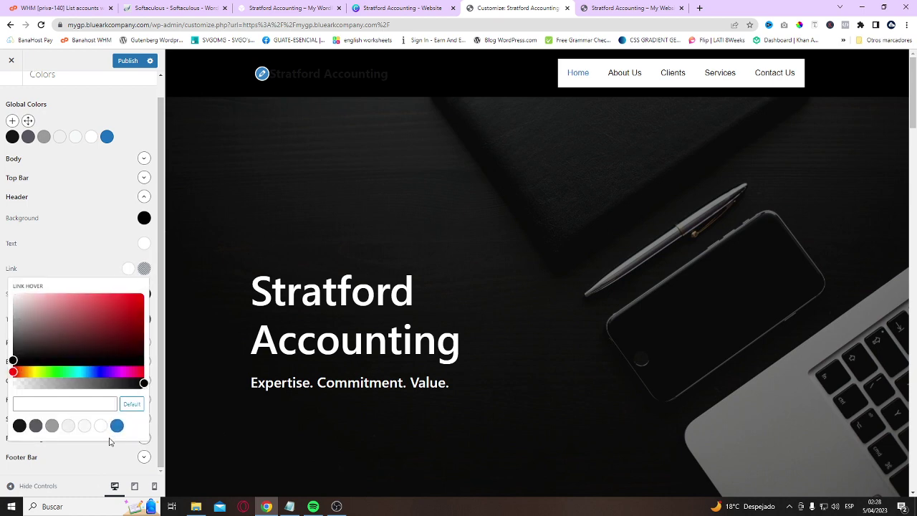
left_click(100, 426)
left_click(132, 280)
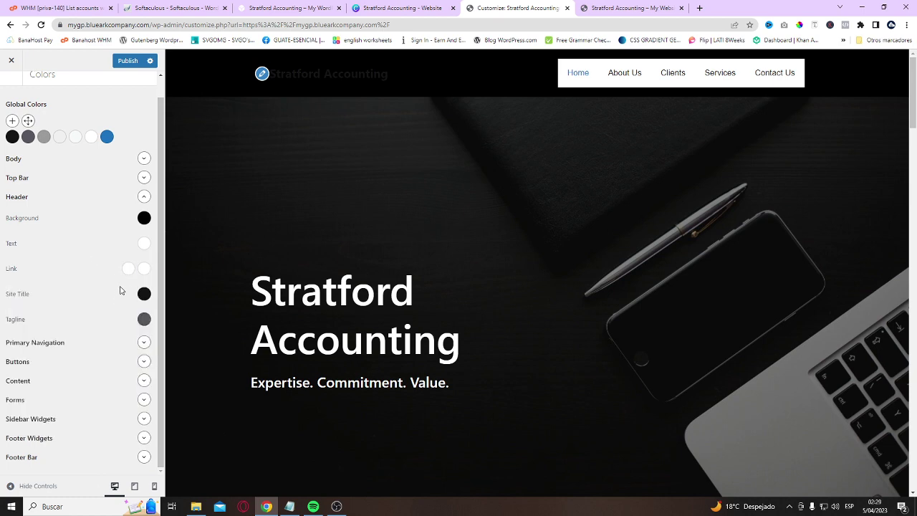
Step: Set the header's site title and tagline colors to the white base-3 global color
left_click(144, 294)
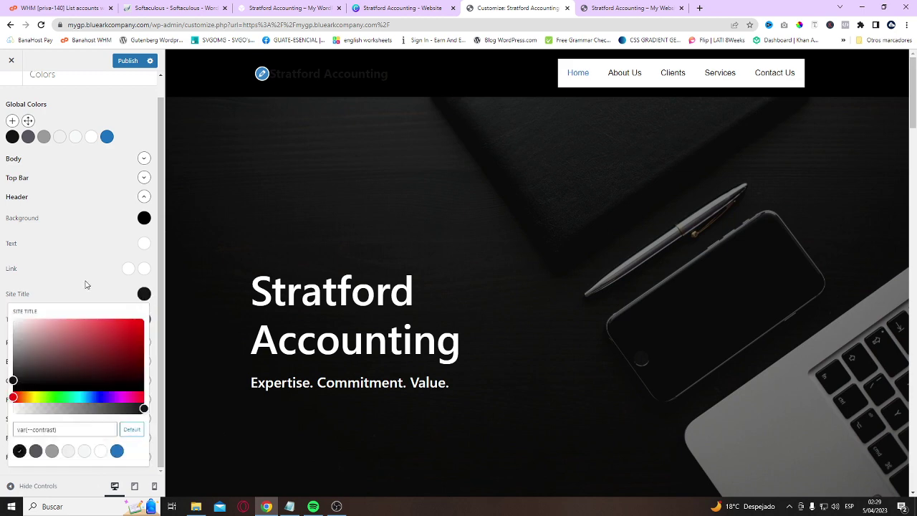
left_click(100, 450)
left_click(84, 286)
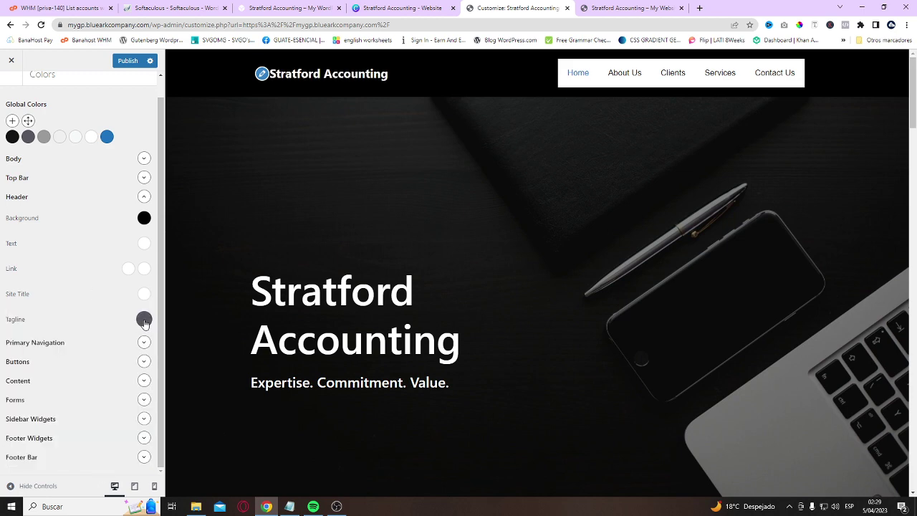
left_click(144, 320)
left_click(100, 305)
left_click(146, 320)
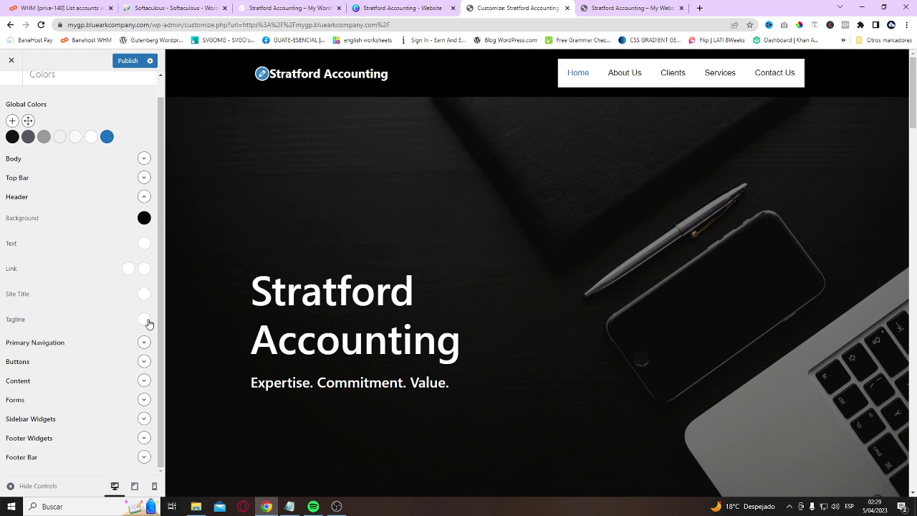
left_click(144, 199)
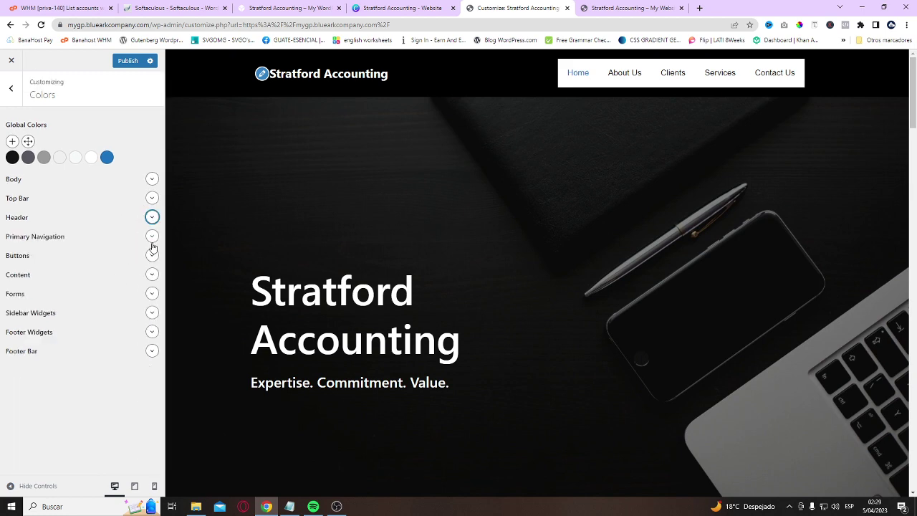
Step: Make the primary navigation's background and background hover colors fully transparent
left_click(152, 238)
left_click(135, 260)
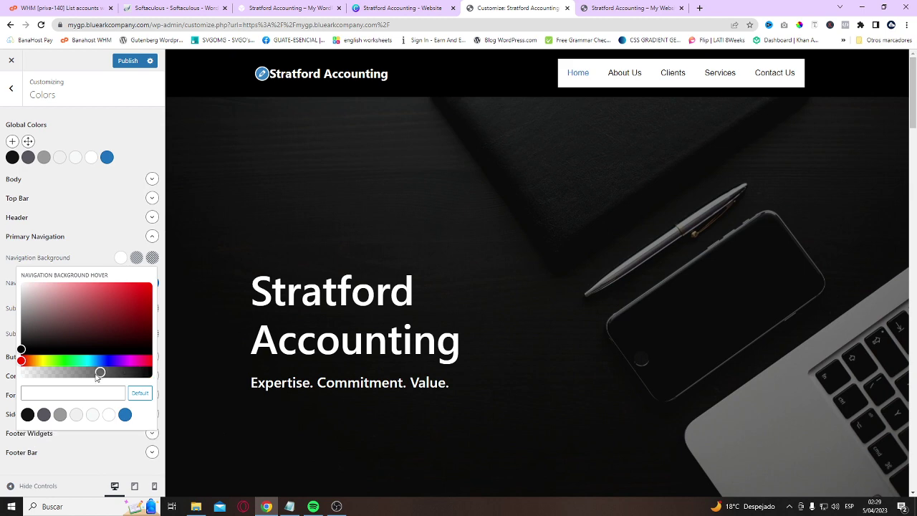
left_click_drag(98, 377, 6, 380)
left_click(98, 256)
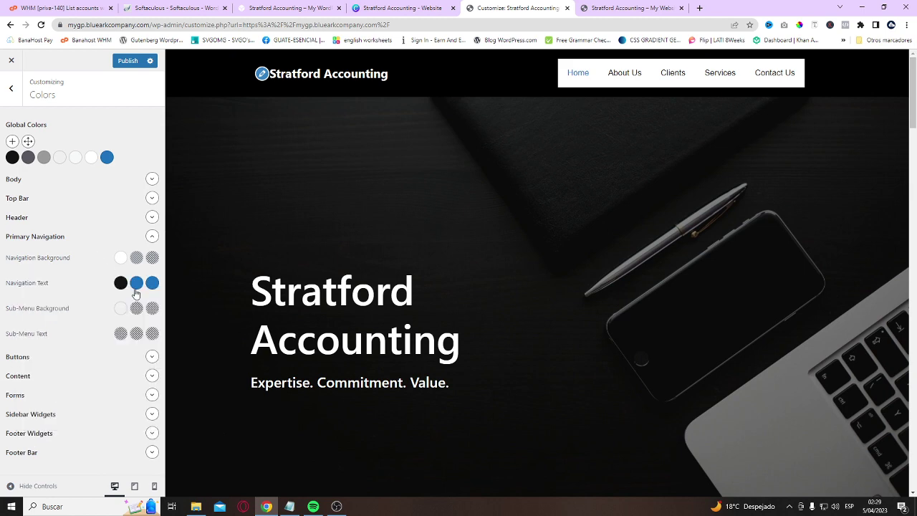
left_click(121, 257)
left_click_drag(39, 380, 12, 371)
left_click(102, 247)
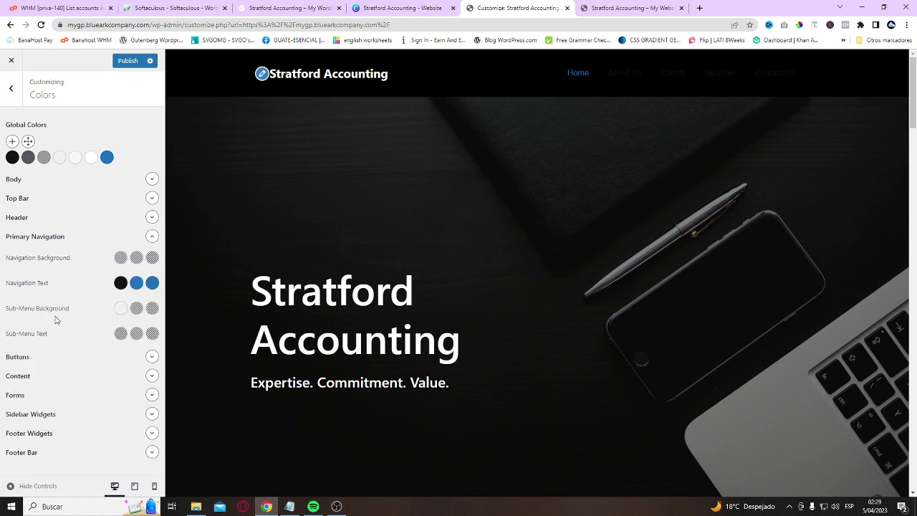
Step: Set the primary navigation's text, text hover and current-item text colors to the white base-3 global color
left_click(120, 283)
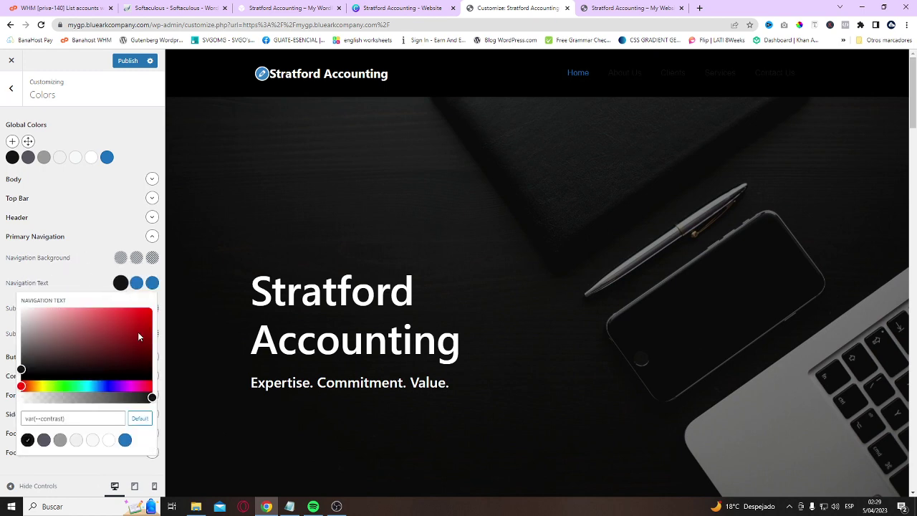
left_click(108, 440)
left_click(136, 284)
left_click(108, 440)
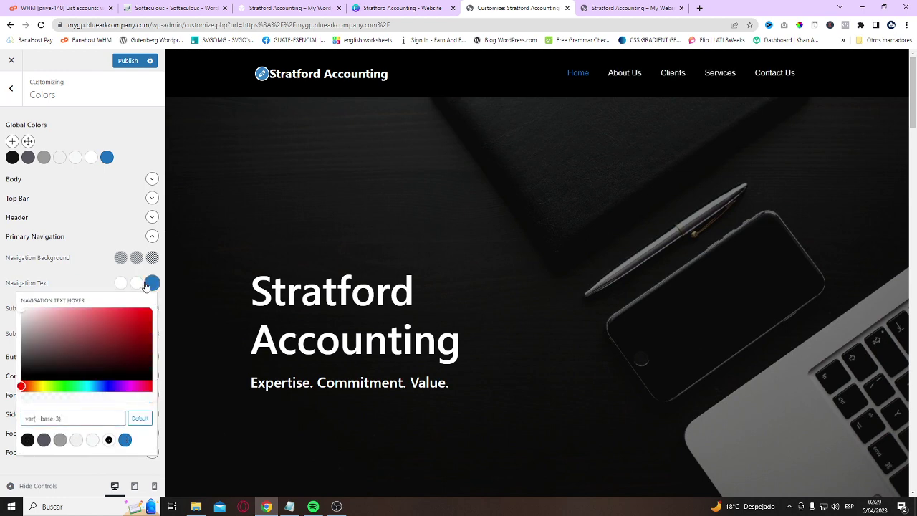
left_click(109, 440)
left_click(522, 327)
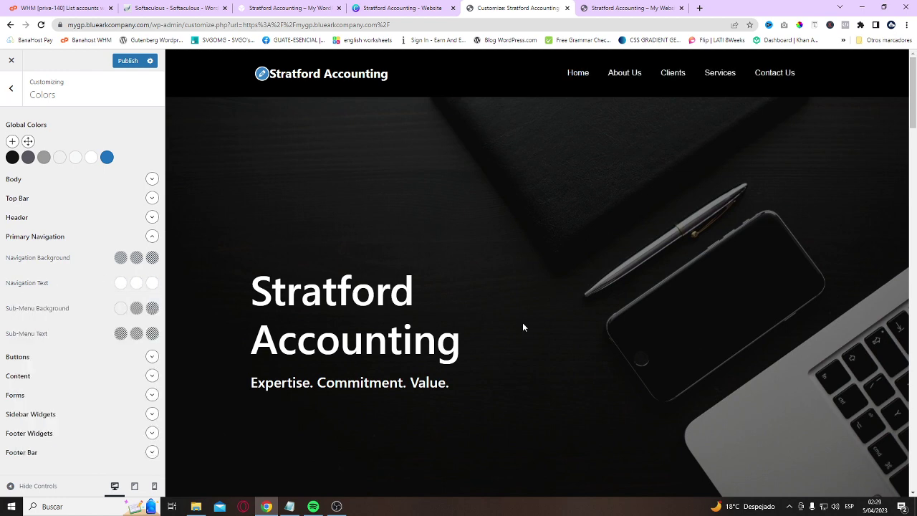
Step: Set the footer widgets' background color to the contrast global color
scroll(680, 350, "down", 15)
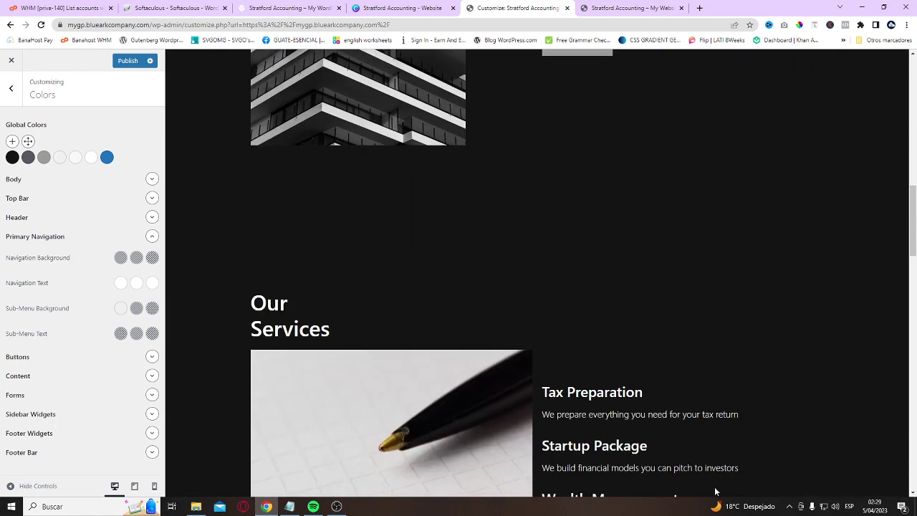
scroll(713, 451, "down", 5)
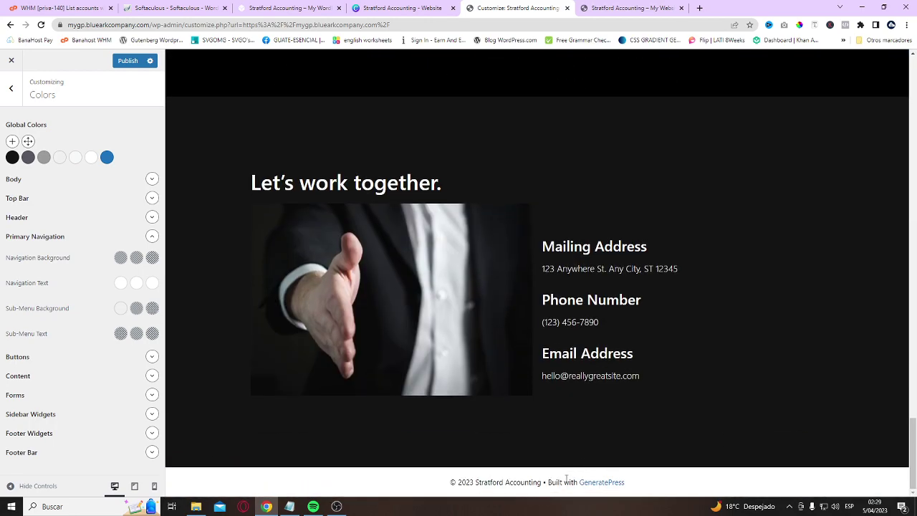
left_click(11, 89)
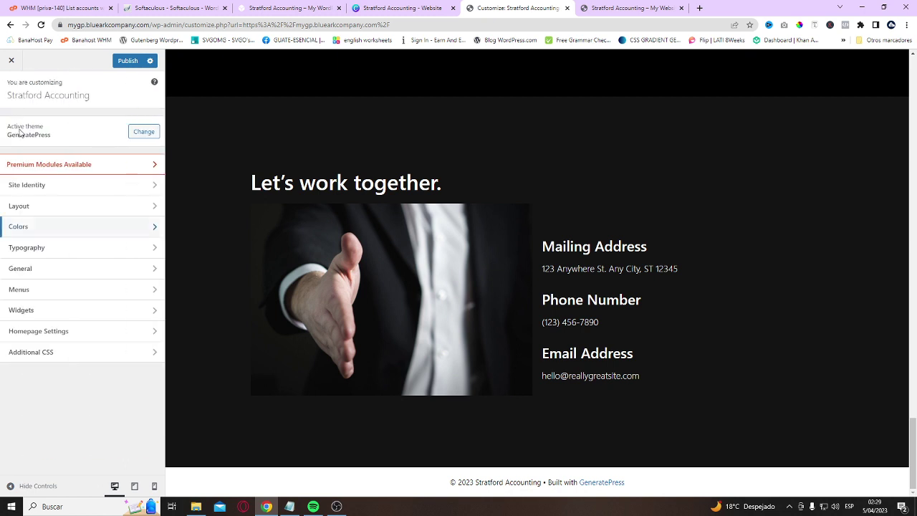
left_click(111, 227)
left_click(143, 241)
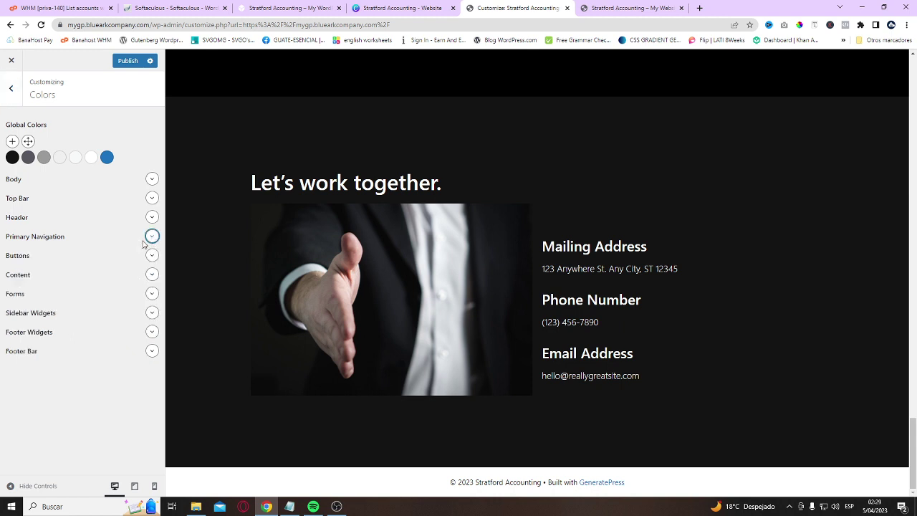
left_click(152, 332)
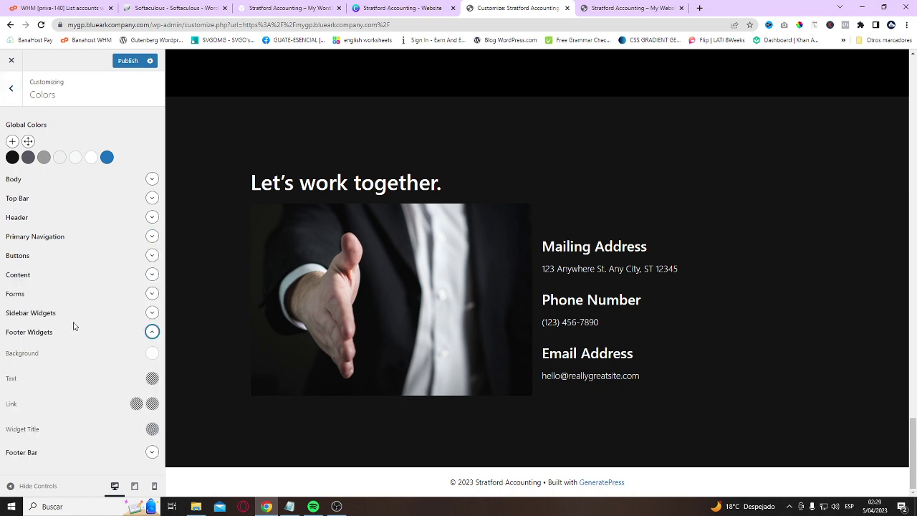
left_click(151, 352)
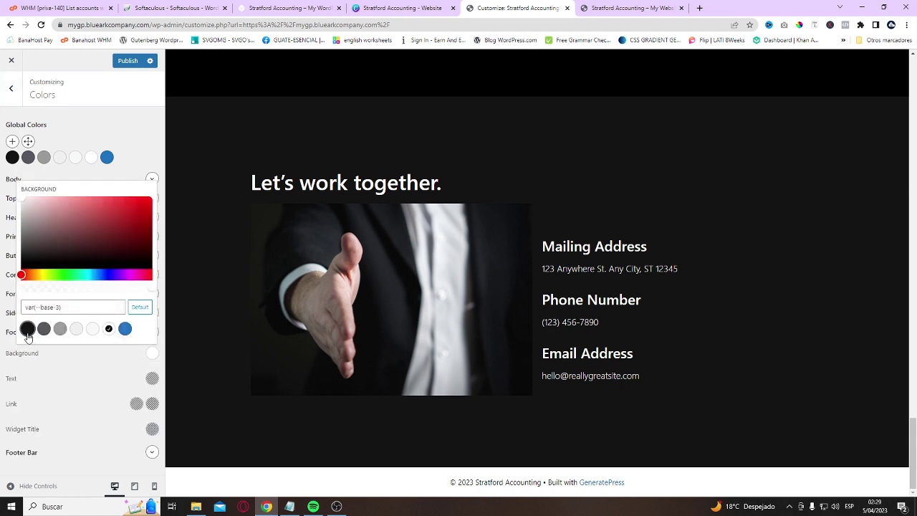
left_click(27, 329)
left_click(125, 389)
Step: Set the footer widgets' text, link, link hover and widget title colors to the white base-3 global color
left_click(152, 378)
left_click(108, 354)
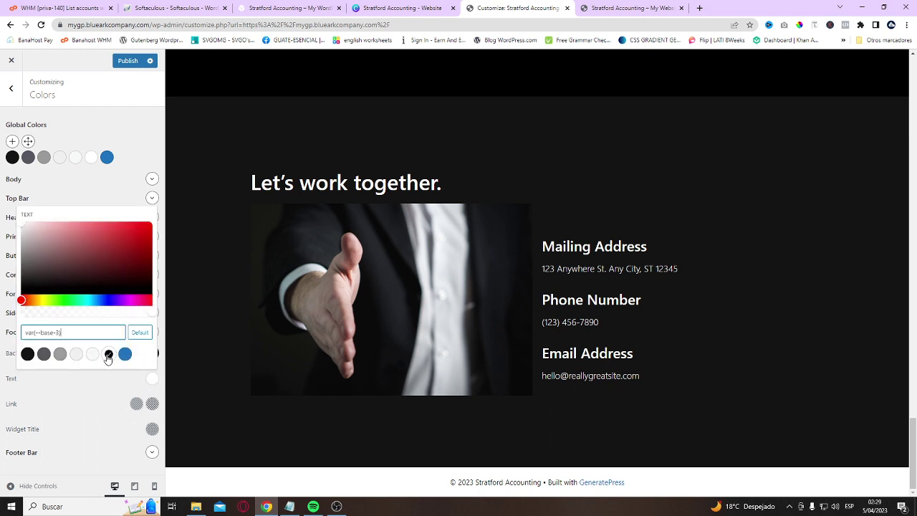
left_click(133, 406)
left_click(136, 404)
left_click(107, 379)
left_click(162, 408)
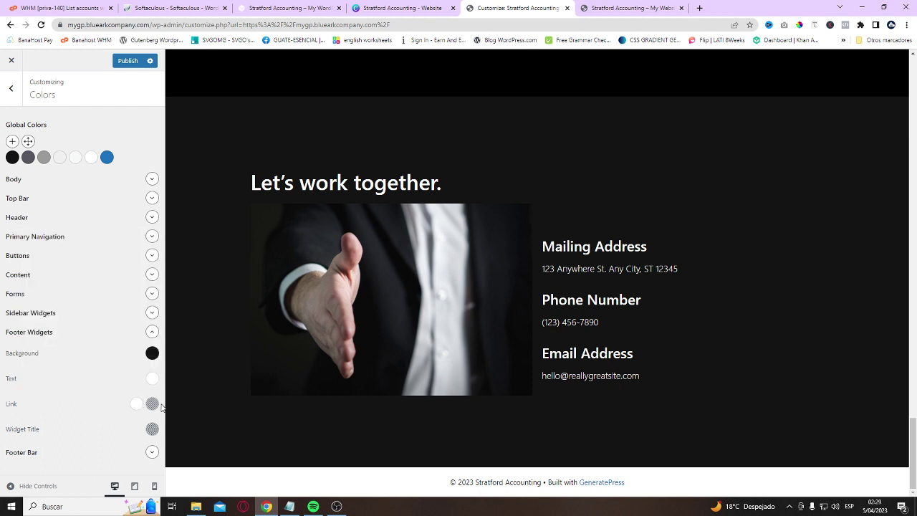
left_click(152, 403)
left_click(109, 379)
left_click(152, 404)
left_click(152, 429)
left_click(109, 404)
left_click(107, 430)
Step: Set the footer bar's background color to the contrast global color
left_click(152, 331)
left_click(152, 352)
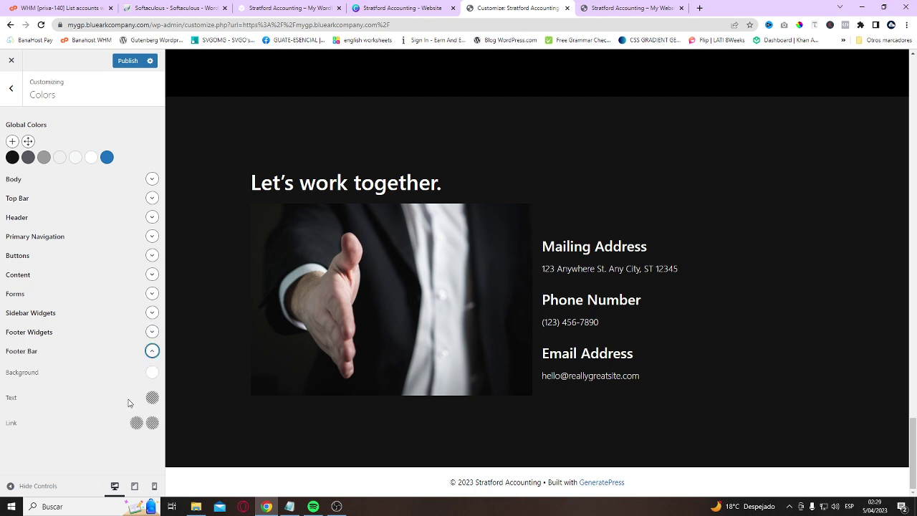
left_click(152, 372)
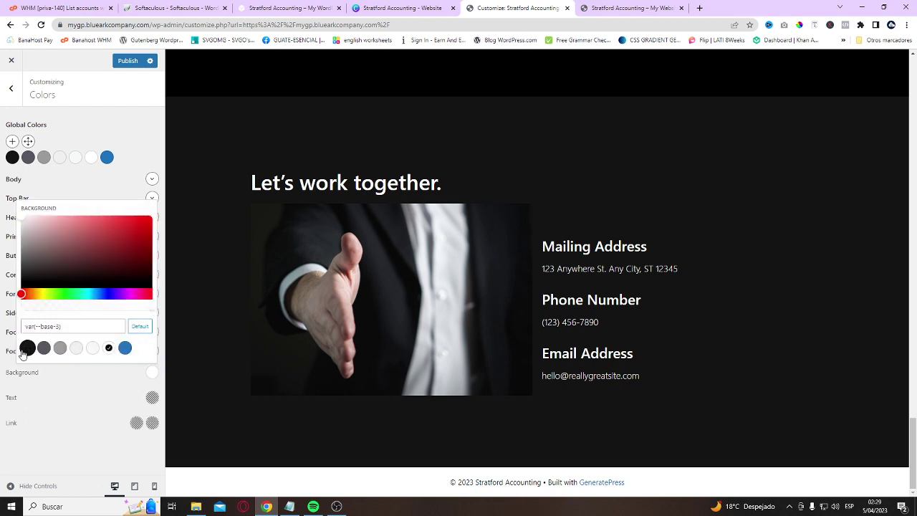
left_click(27, 348)
Step: Set the footer bar's text, link and link hover colors to white global colors
left_click(152, 397)
left_click(152, 396)
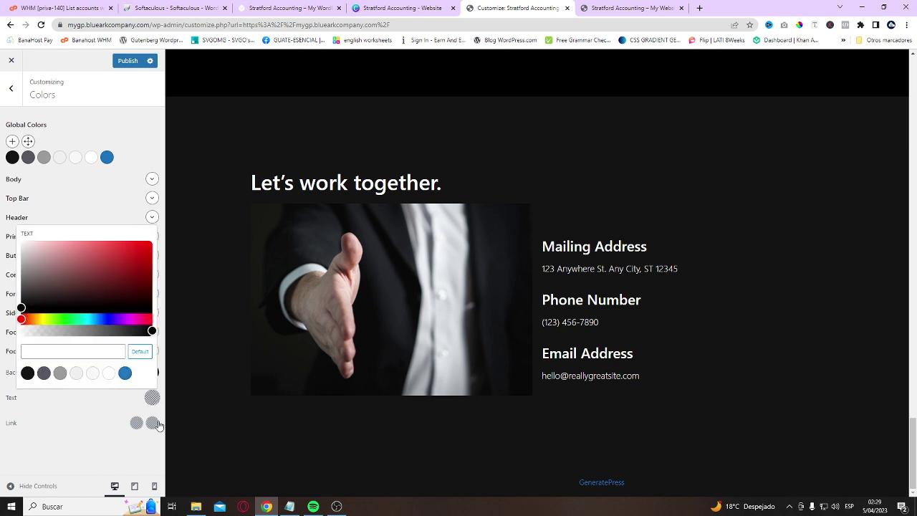
left_click(92, 372)
left_click(149, 422)
left_click(108, 398)
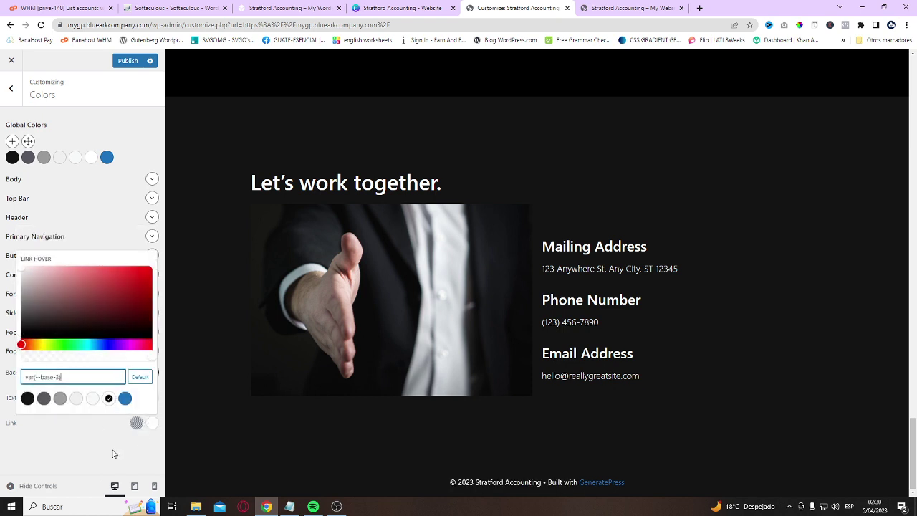
left_click(136, 423)
left_click(136, 423)
left_click(108, 398)
left_click(212, 460)
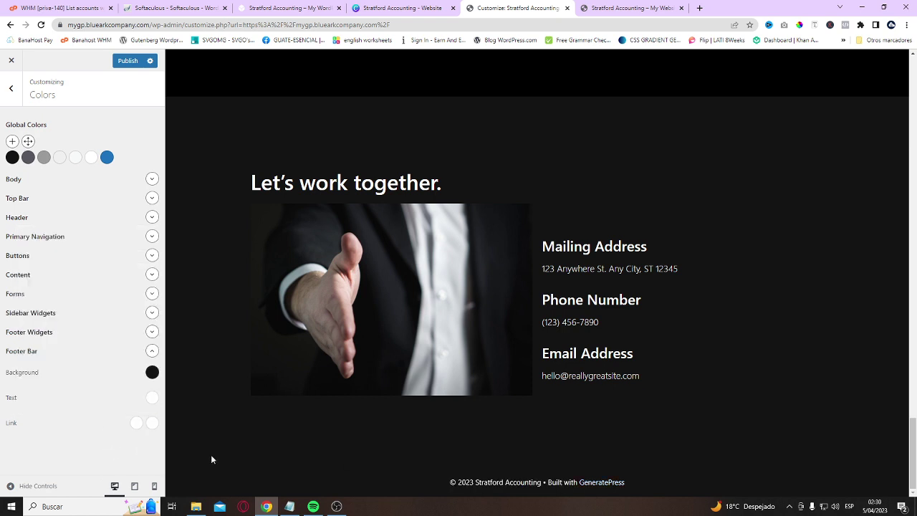
Step: Set the footer bar's background color to #000000
left_click(152, 372)
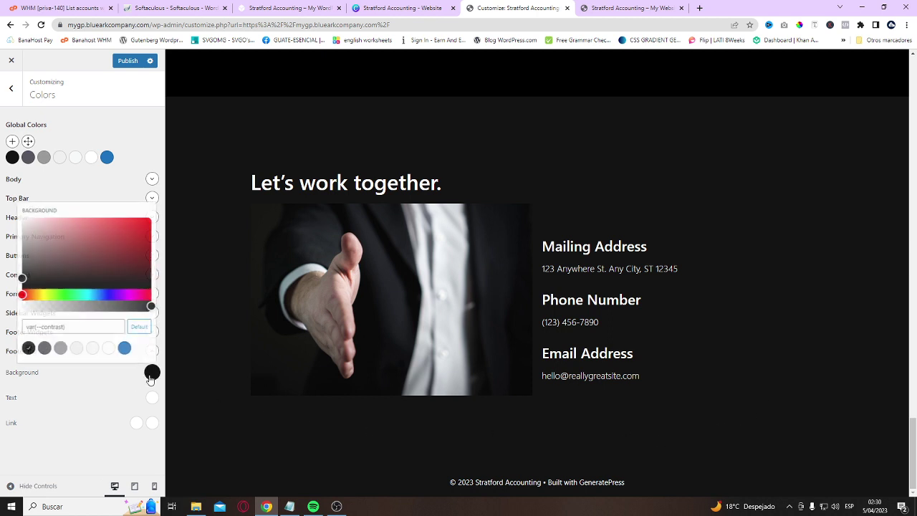
left_click(73, 320)
type("#")
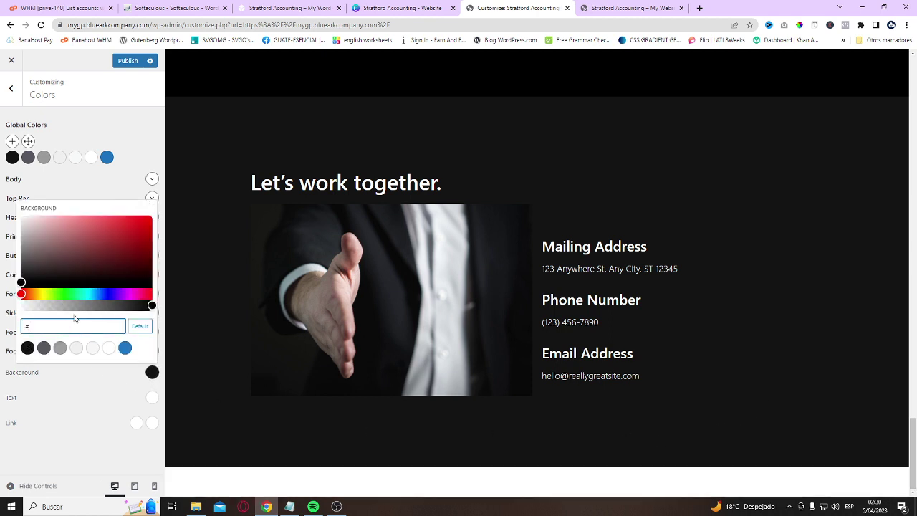
type("000000")
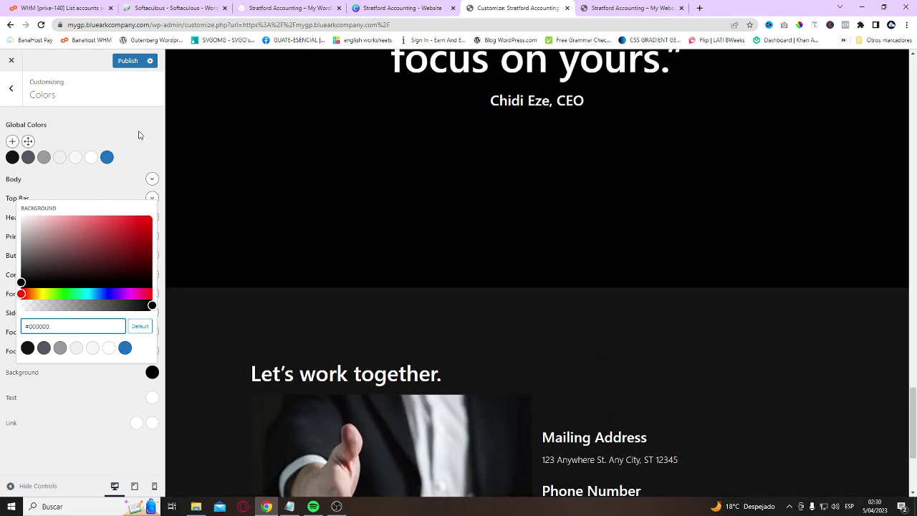
left_click(139, 134)
Step: Publish the Customizer color changes and review the home page preview up to the Company Profile section
left_click(11, 87)
left_click(127, 60)
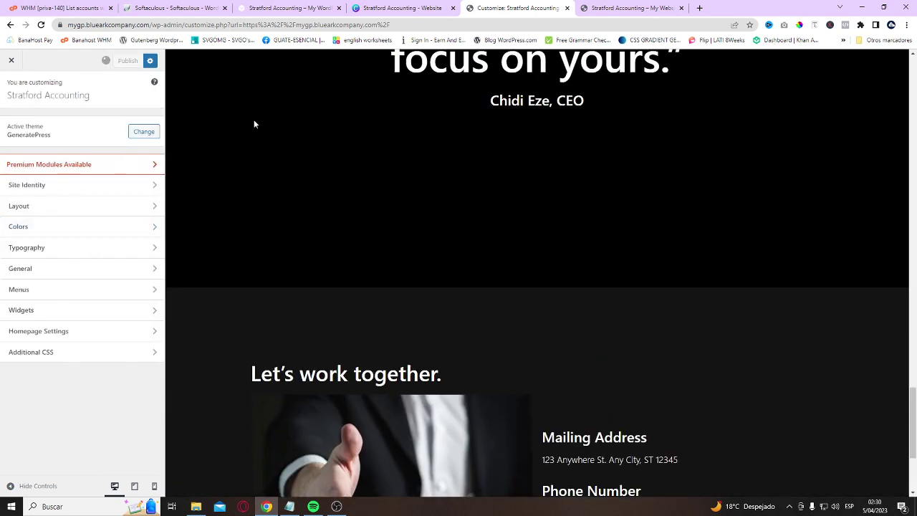
scroll(611, 409, "up", 10)
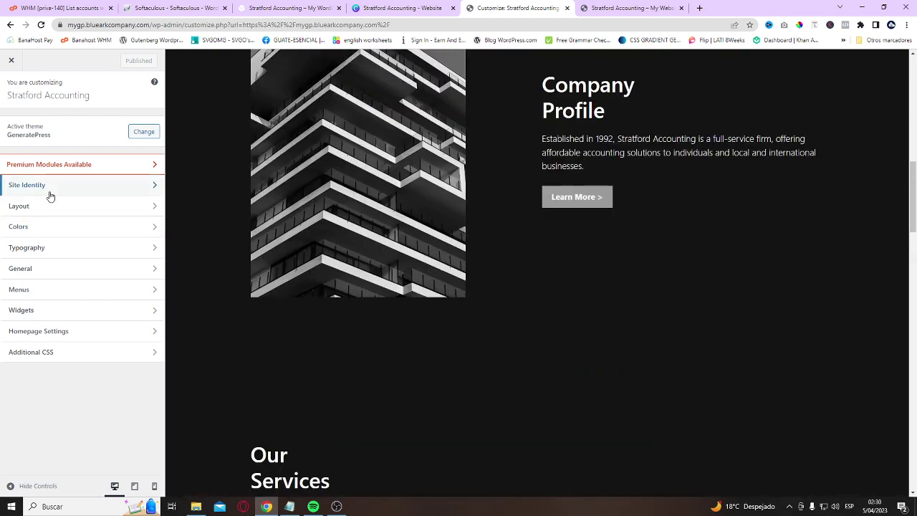
Step: Set Logo.png as the site logo without cropping it, and set the logo width to 100 px
scroll(481, 307, "up", 5)
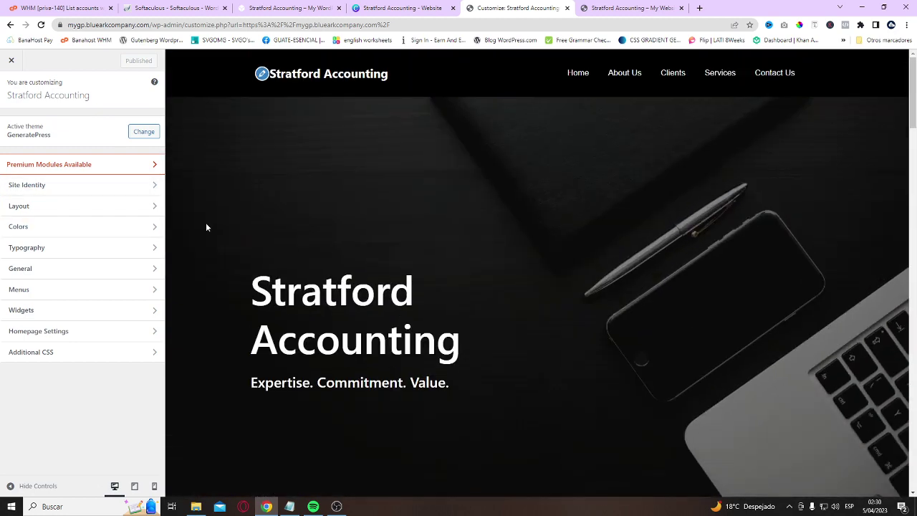
left_click(51, 188)
left_click(75, 250)
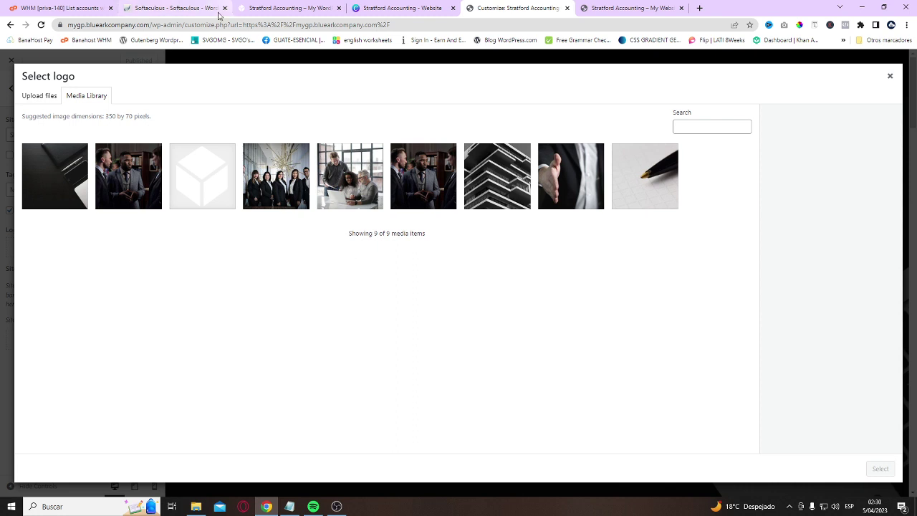
left_click(231, 176)
left_click(880, 469)
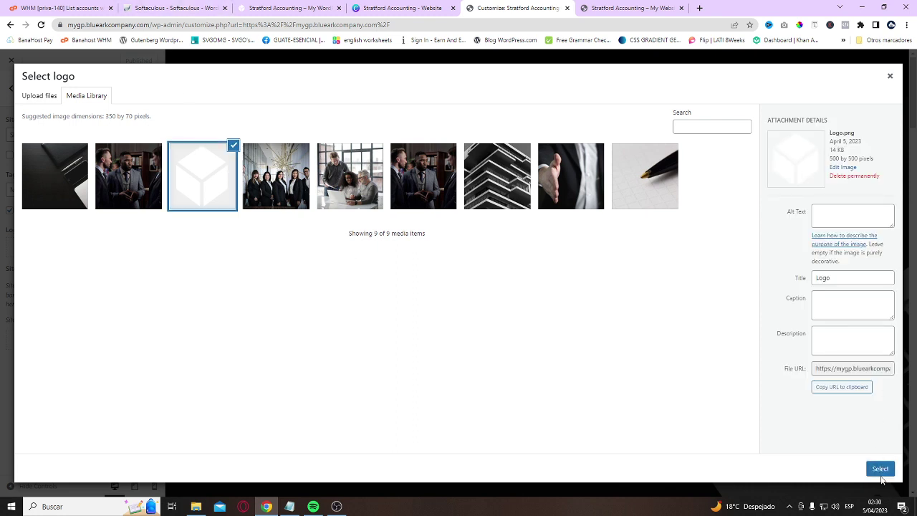
left_click(881, 469)
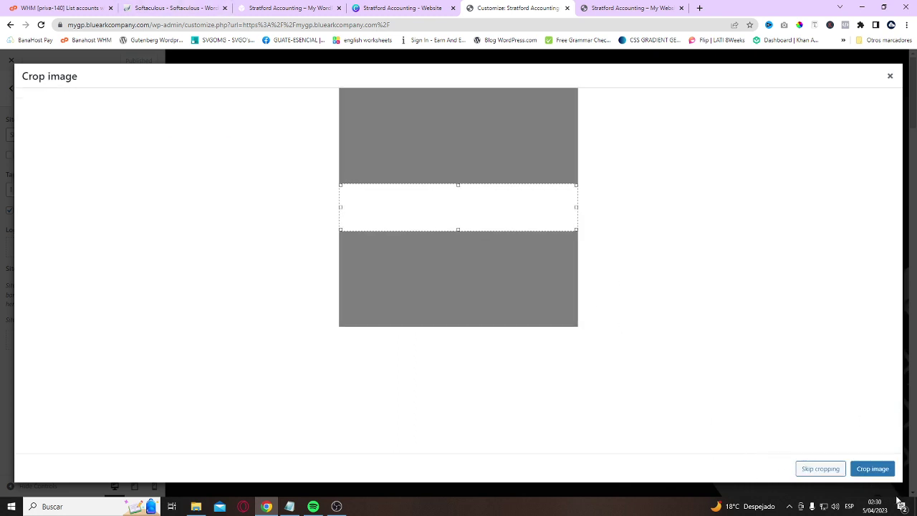
left_click(832, 472)
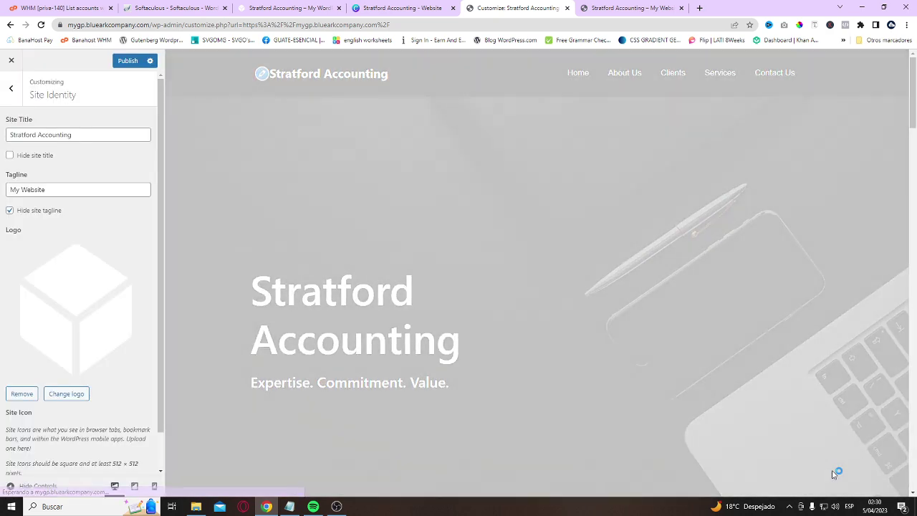
scroll(102, 380, "down", 2)
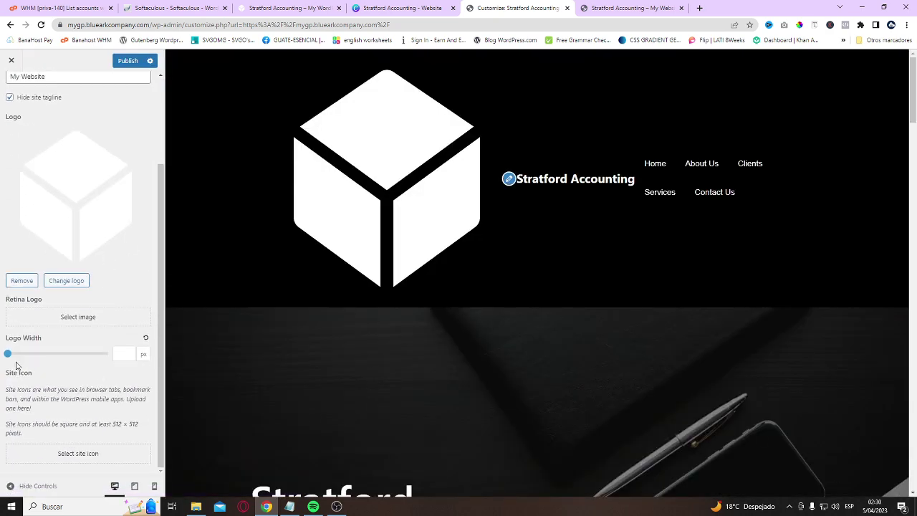
left_click_drag(9, 355, 14, 356)
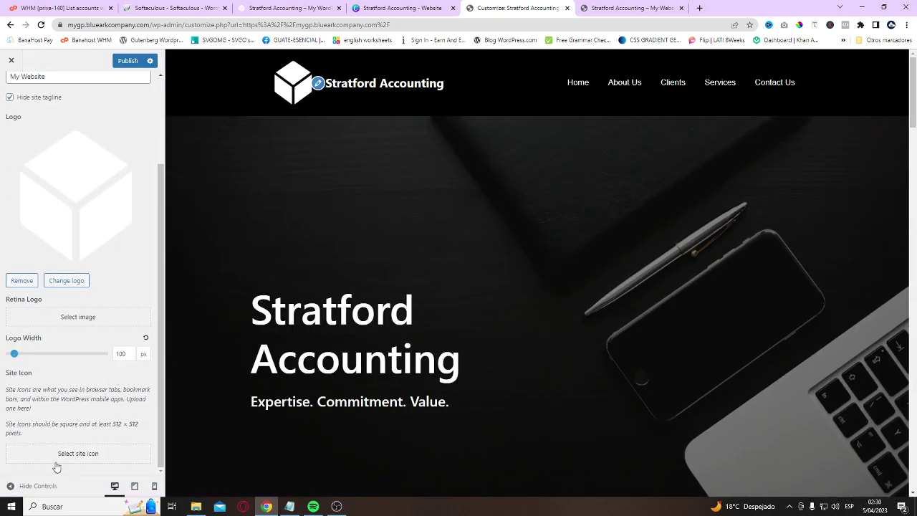
Step: Set Logo.png from the media library as the site icon without cropping it
left_click(57, 463)
left_click(217, 180)
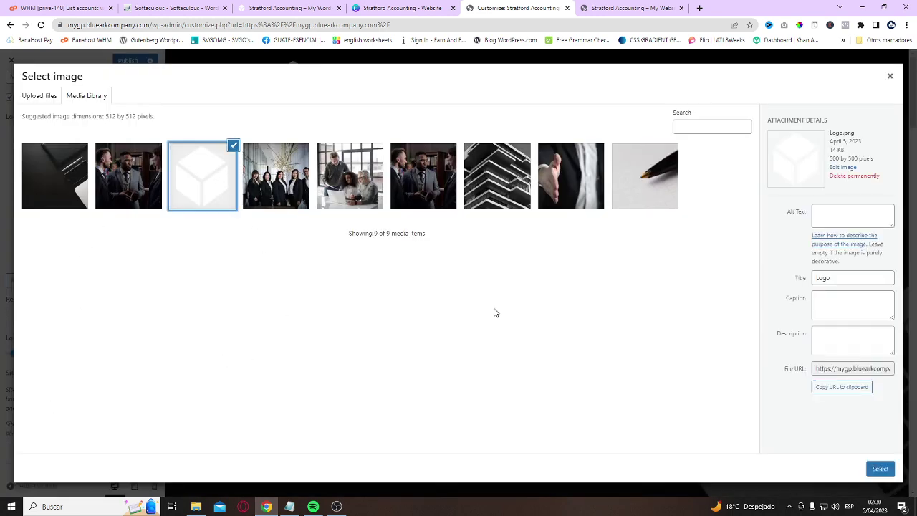
left_click(880, 469)
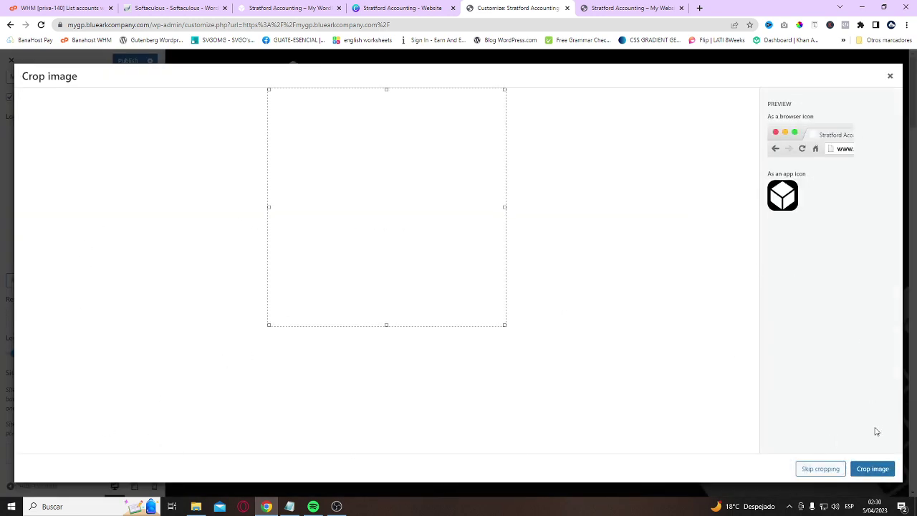
left_click(822, 469)
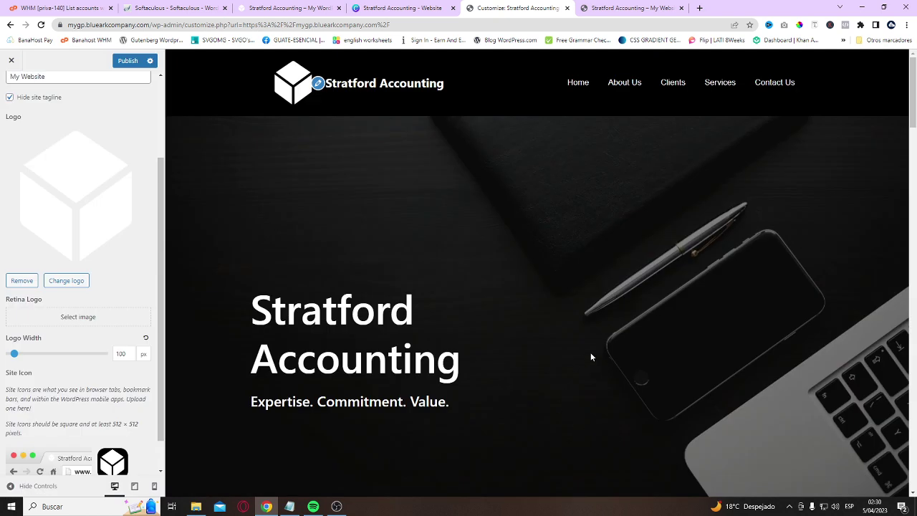
scroll(50, 358, "down", 1)
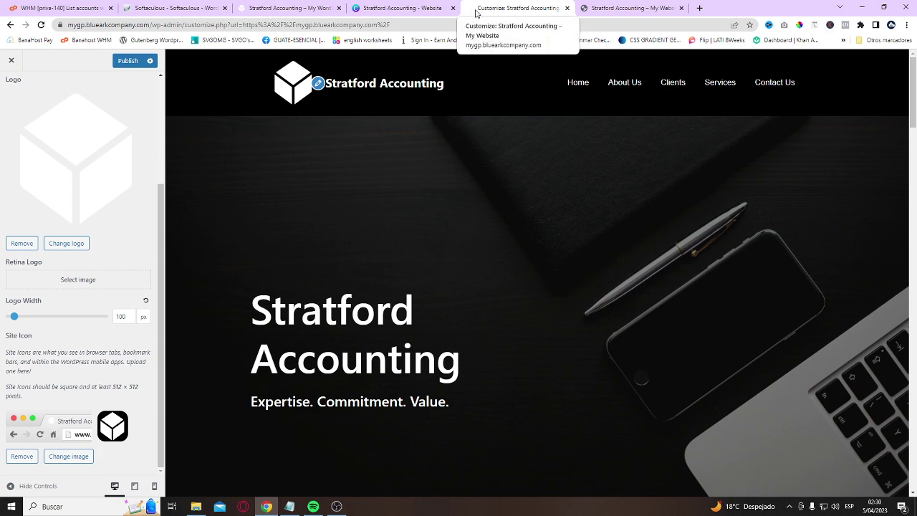
scroll(33, 352, "up", 3)
scroll(53, 376, "down", 3)
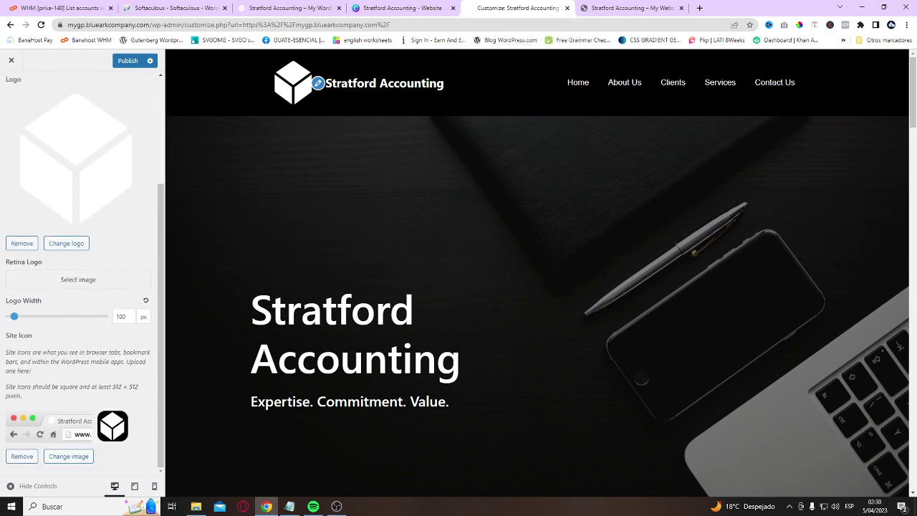
scroll(67, 287, "up", 3)
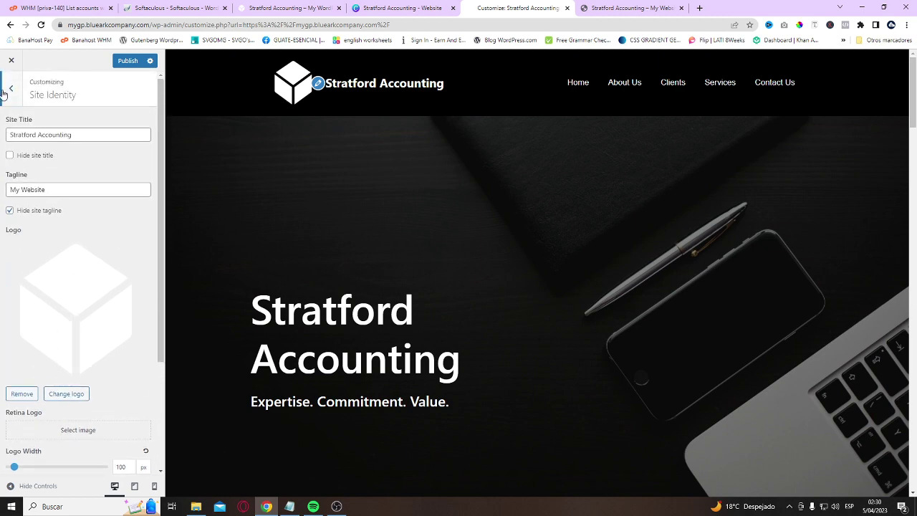
Step: Publish the site identity changes and review the home page preview down to the CEO quote
left_click(10, 90)
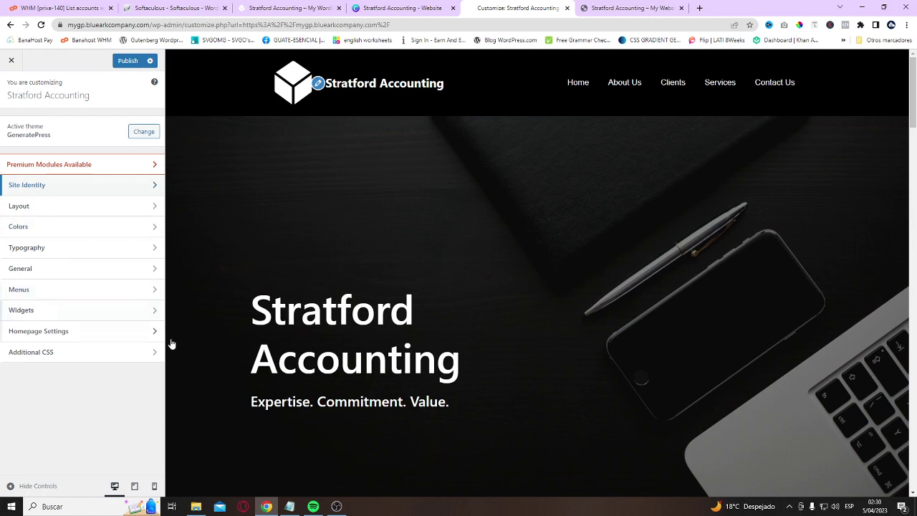
scroll(609, 351, "down", 15)
scroll(690, 447, "down", 10)
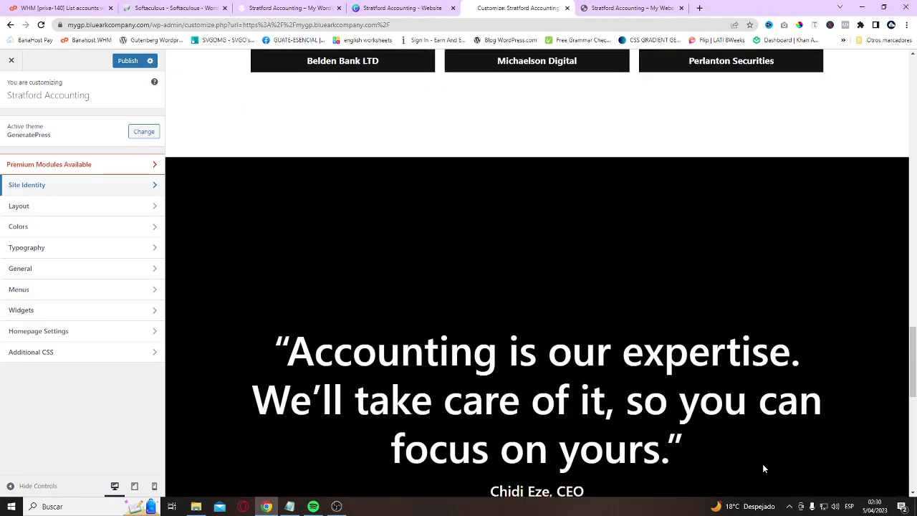
scroll(594, 475, "up", 5)
scroll(459, 287, "up", 2)
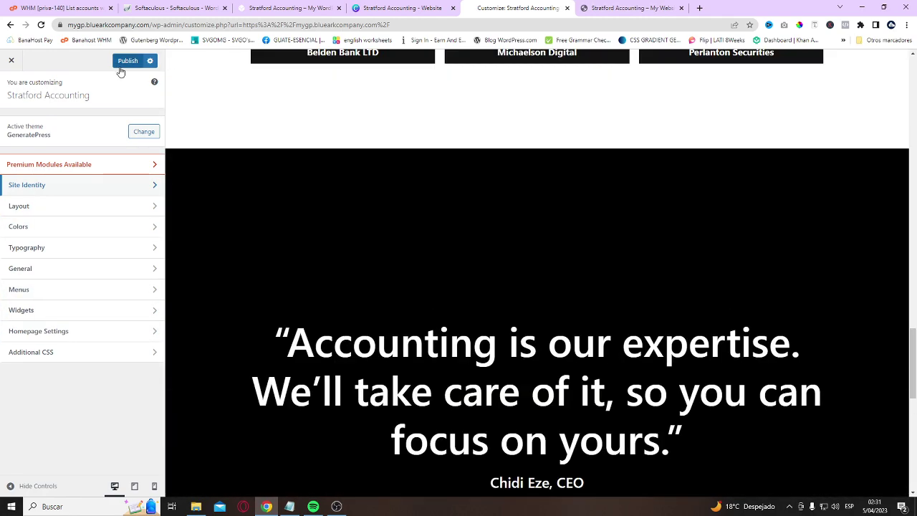
left_click(122, 62)
scroll(327, 209, "up", 3)
scroll(460, 207, "up", 12)
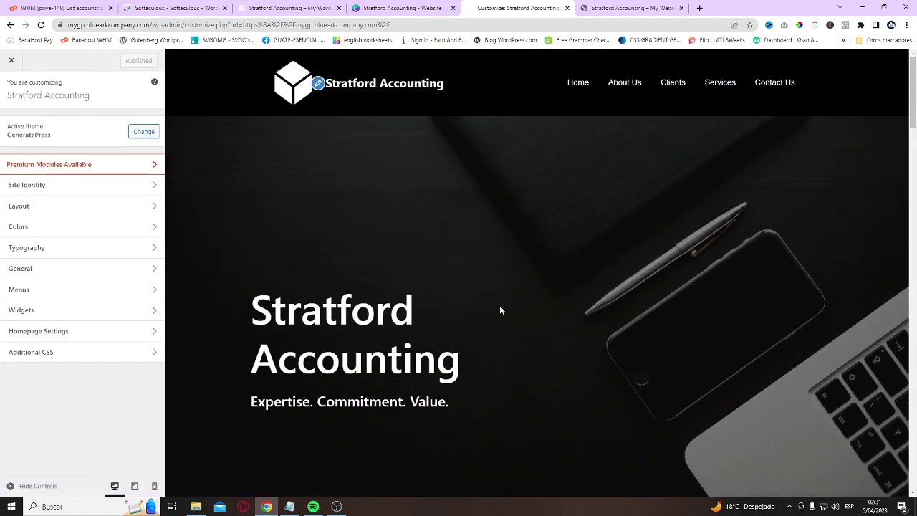
Step: Leave the Customizer and open the Home and About Us pages for editing in separate browser tabs
left_click(10, 60)
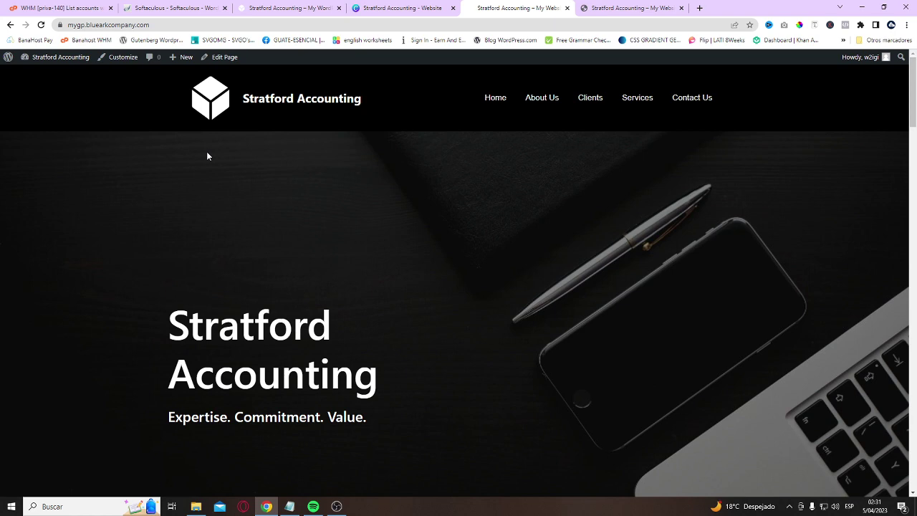
right_click(10, 56)
left_click(57, 64)
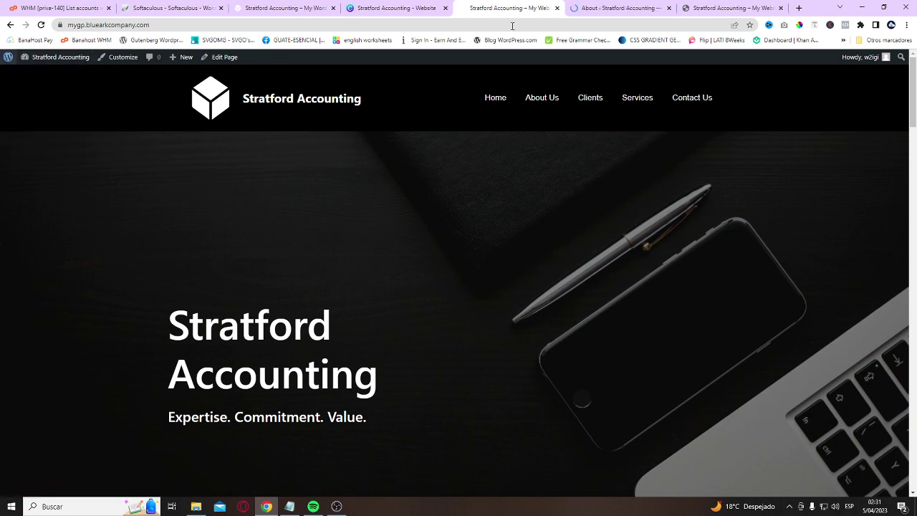
left_click(229, 61)
left_click(609, 9)
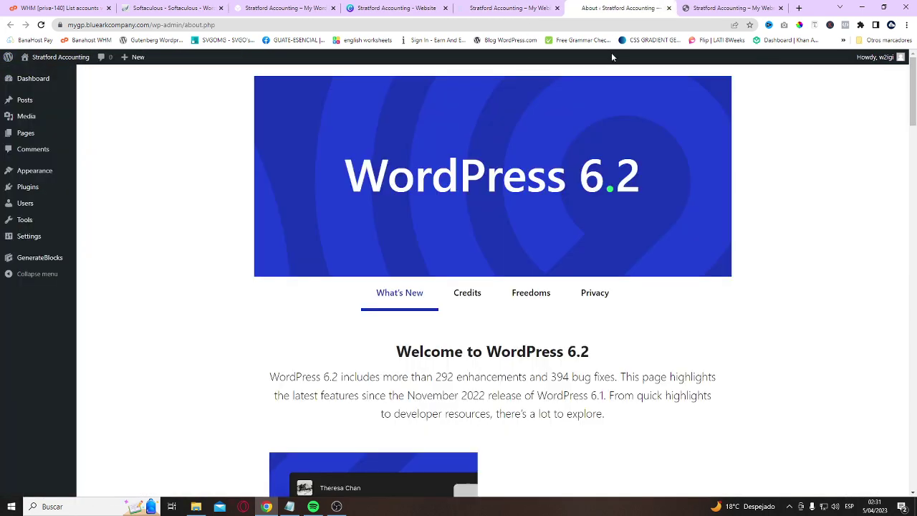
left_click(29, 133)
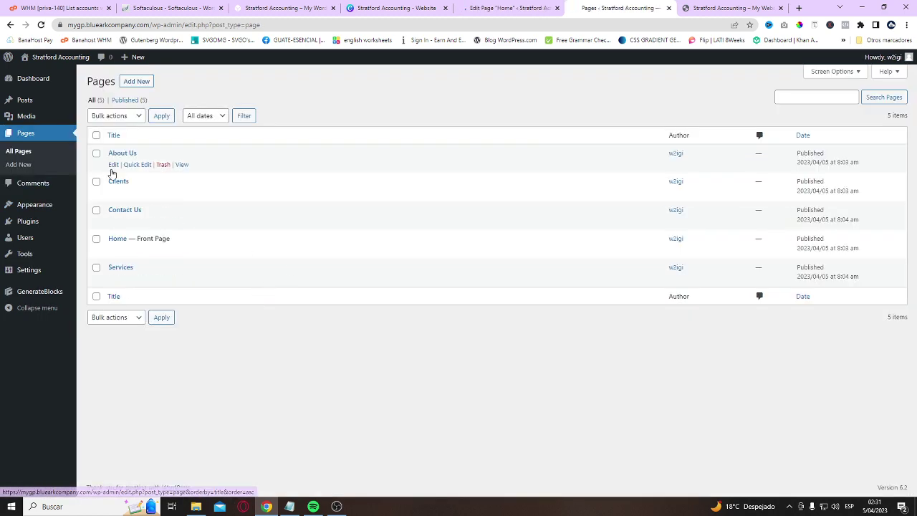
left_click(114, 165)
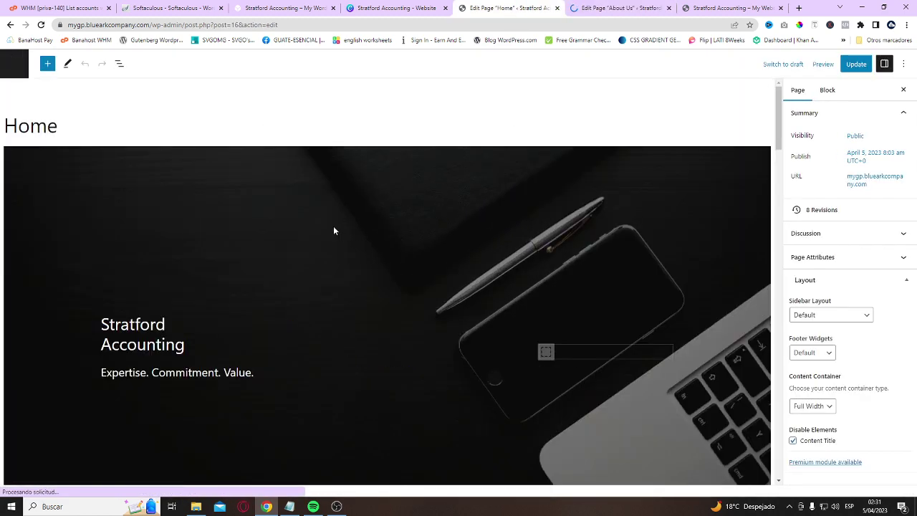
Step: Copy the outer container block of the Home page's Company Profile section
scroll(333, 229, "down", 5)
left_click(47, 205)
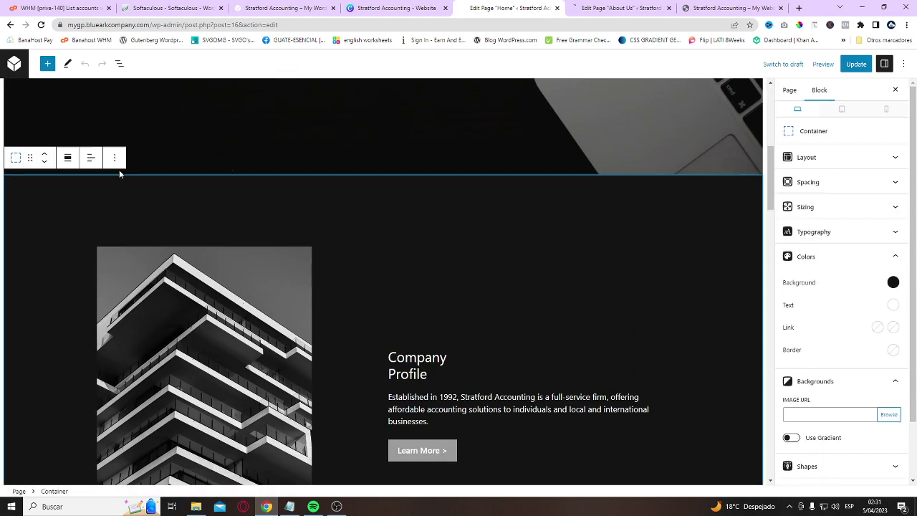
left_click(119, 63)
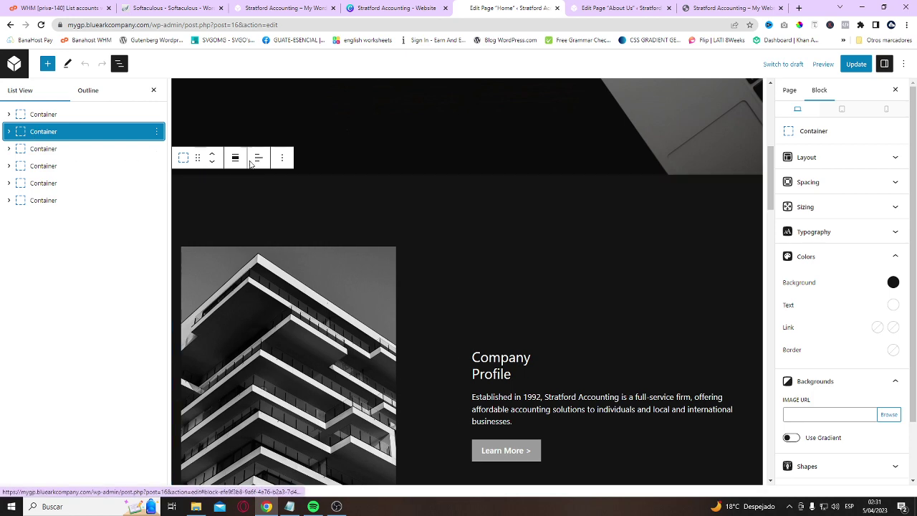
left_click(282, 157)
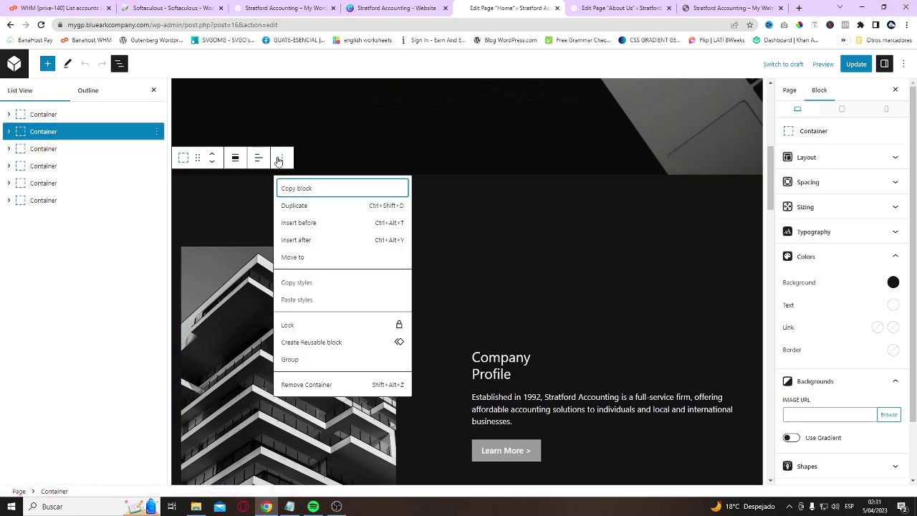
left_click(308, 189)
Step: Paste the copied Company Profile container into the About Us page and update the page
key("ctrl+Tab")
left_click(47, 156)
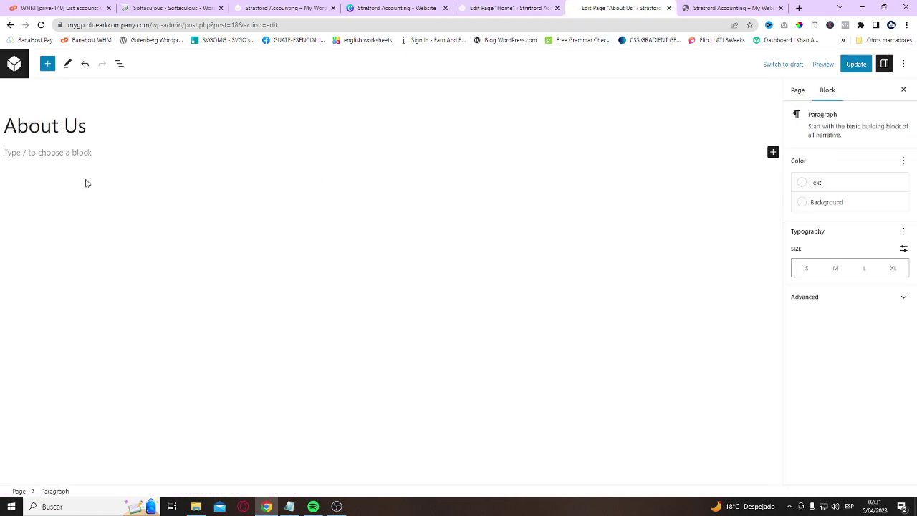
key("ctrl+v")
left_click(857, 64)
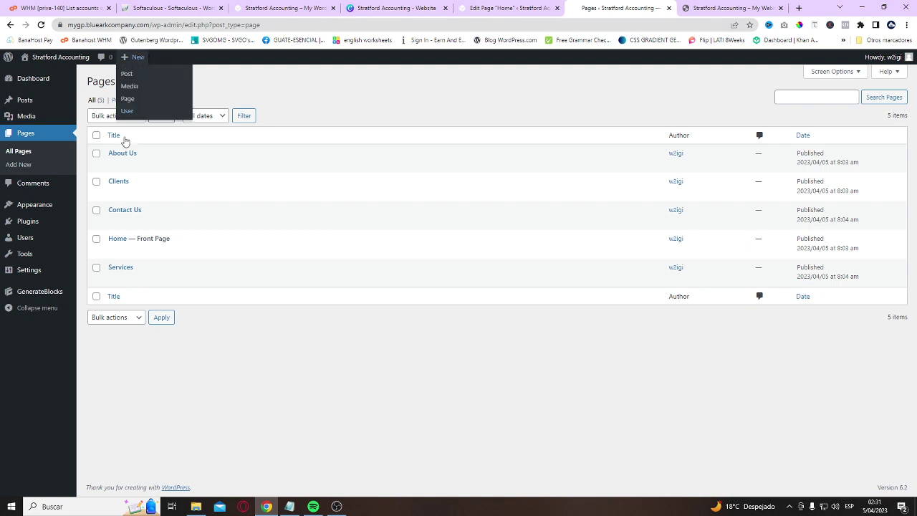
Step: Open the Clients page for editing and copy the outer Our Client Roster container from the Home page
mouse_move(127, 276)
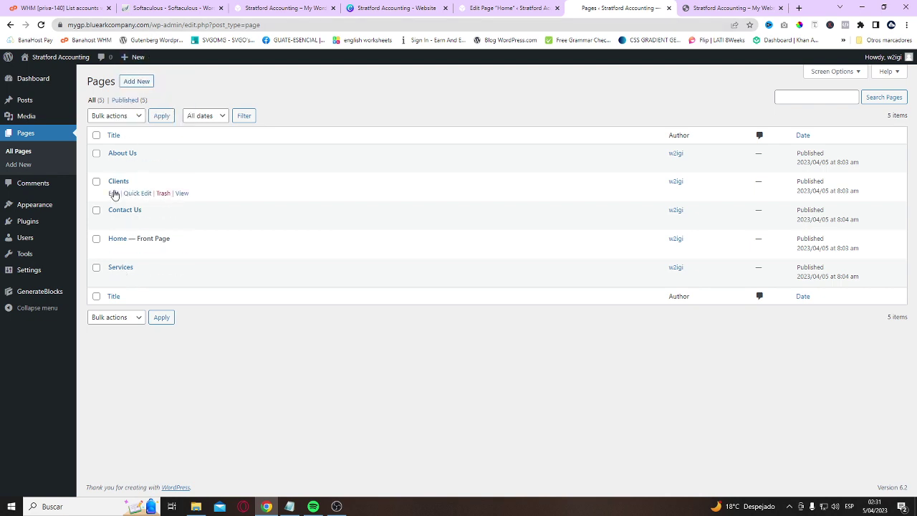
left_click(113, 192)
key("ctrl+Page_Up")
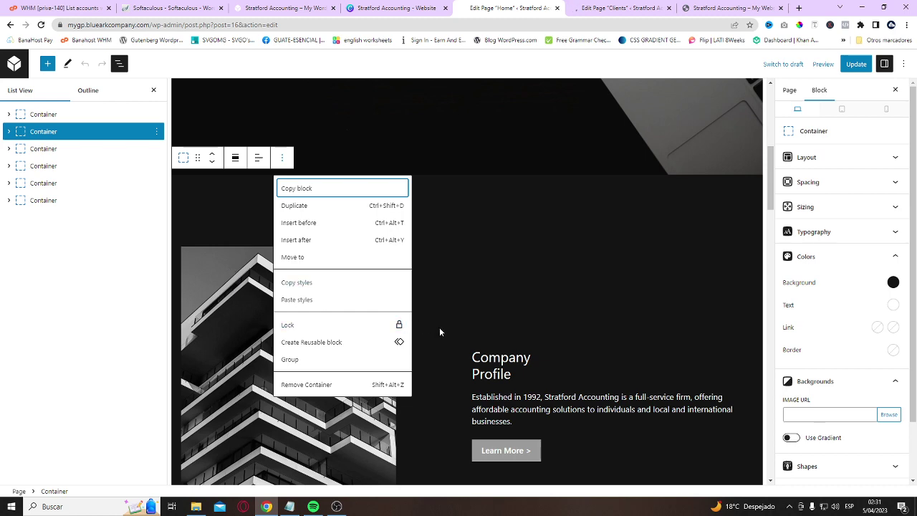
scroll(440, 327, "down", 5)
scroll(487, 351, "down", 10)
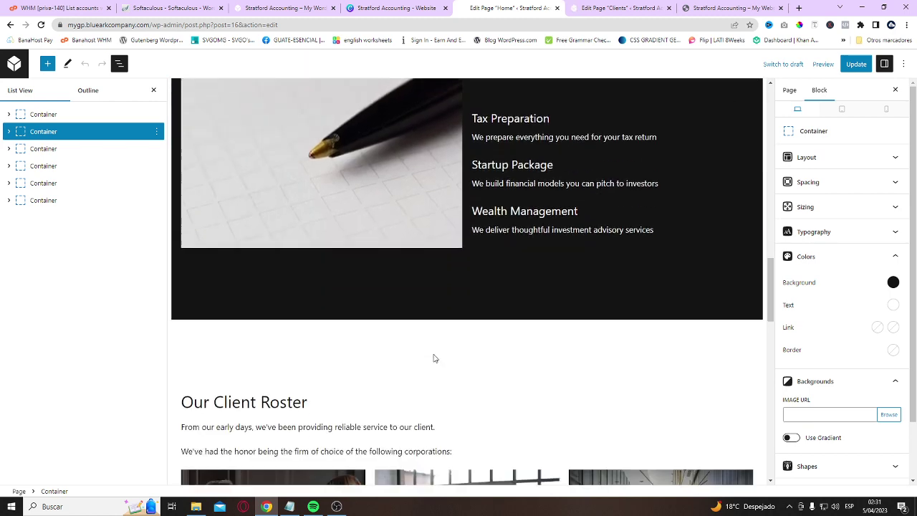
left_click(194, 162)
left_click(194, 162)
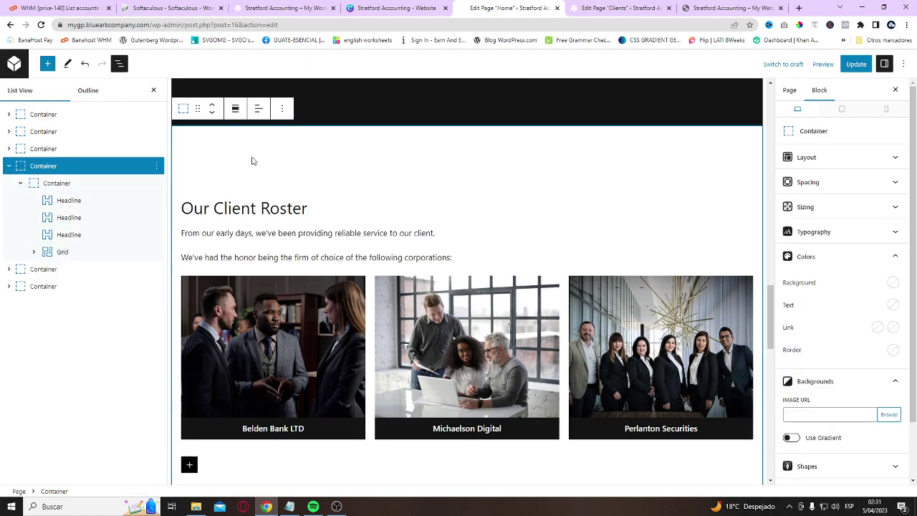
left_click(58, 166)
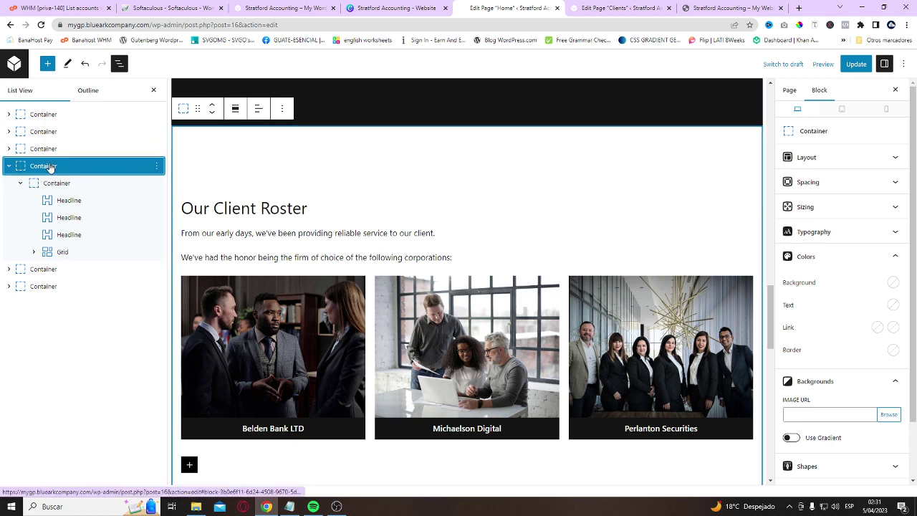
left_click(282, 109)
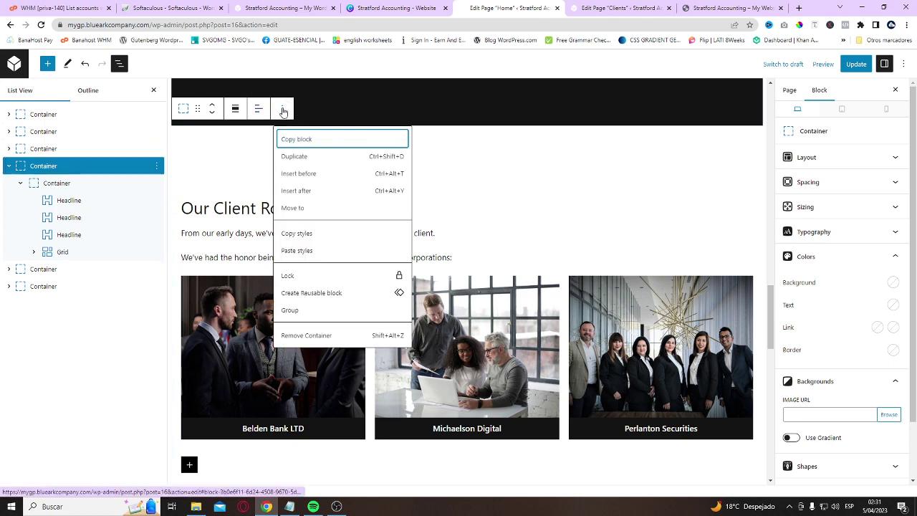
left_click(307, 140)
Step: Paste the copied Our Client Roster container into the Clients page and update the page
key("ctrl+Tab")
left_click(67, 159)
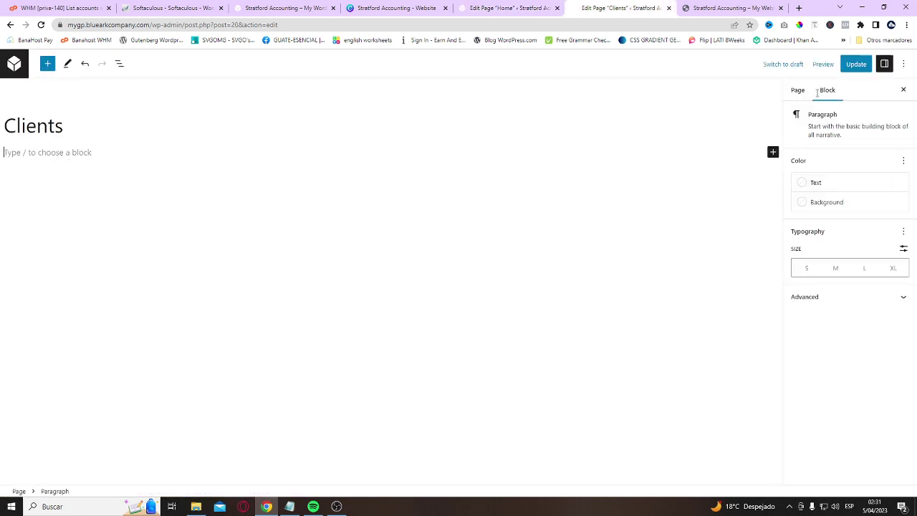
key("ctrl+v")
left_click(856, 64)
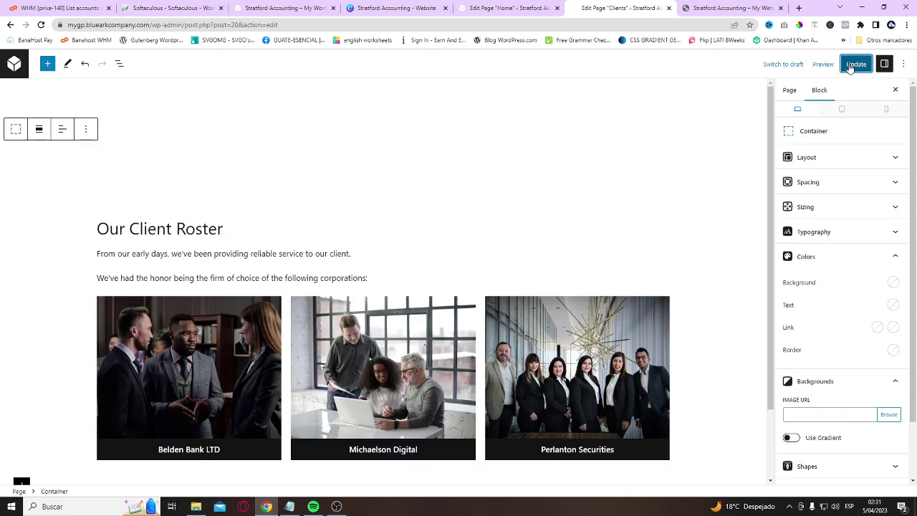
Step: Open the Services page for editing and copy the outer Our Services container from the Home page
left_click(16, 71)
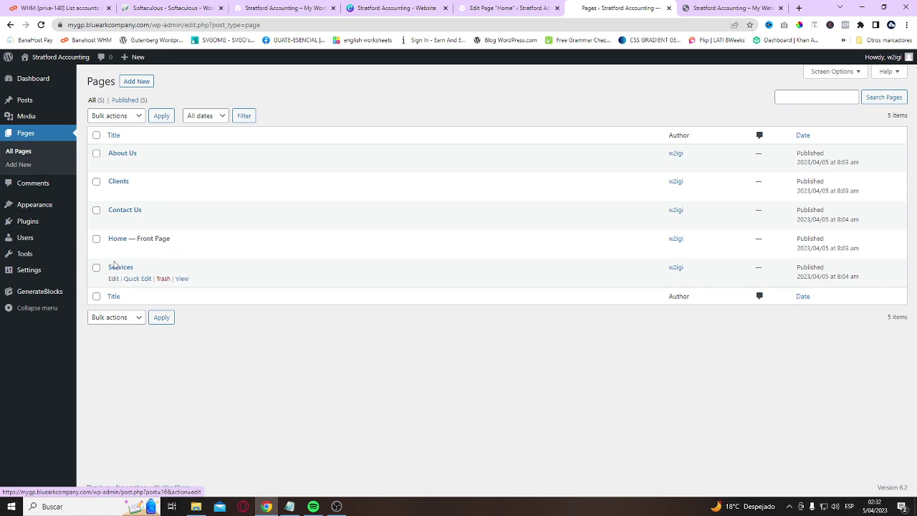
left_click(113, 280)
left_click(509, 8)
scroll(572, 373, "up", 4)
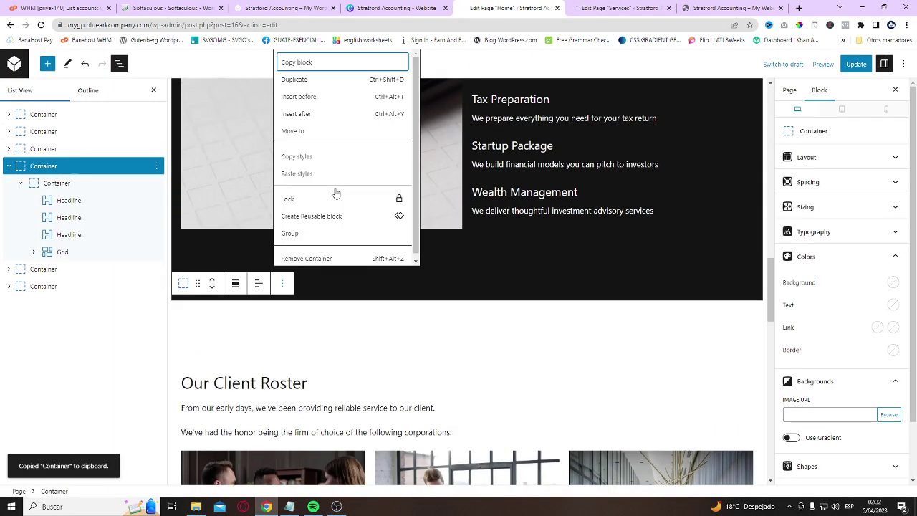
key("Escape")
scroll(570, 369, "up", 2)
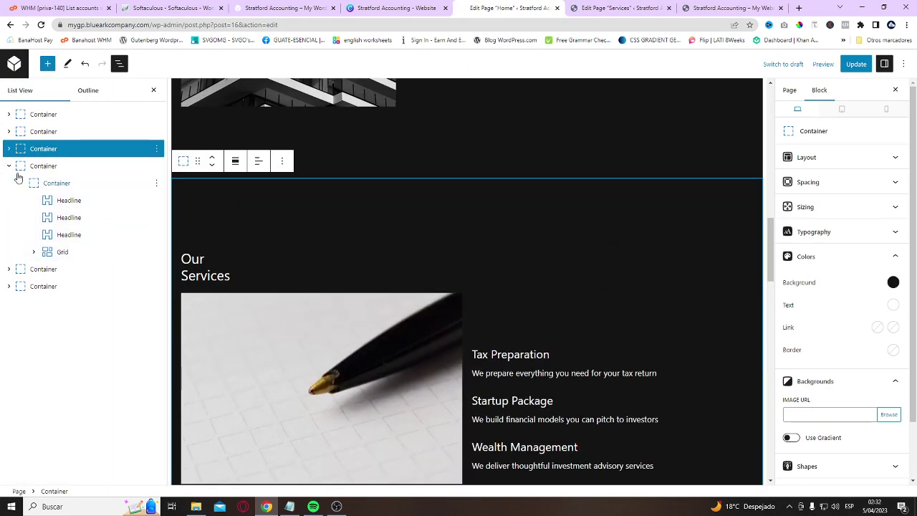
left_click(43, 152)
left_click_drag(43, 158, 44, 156)
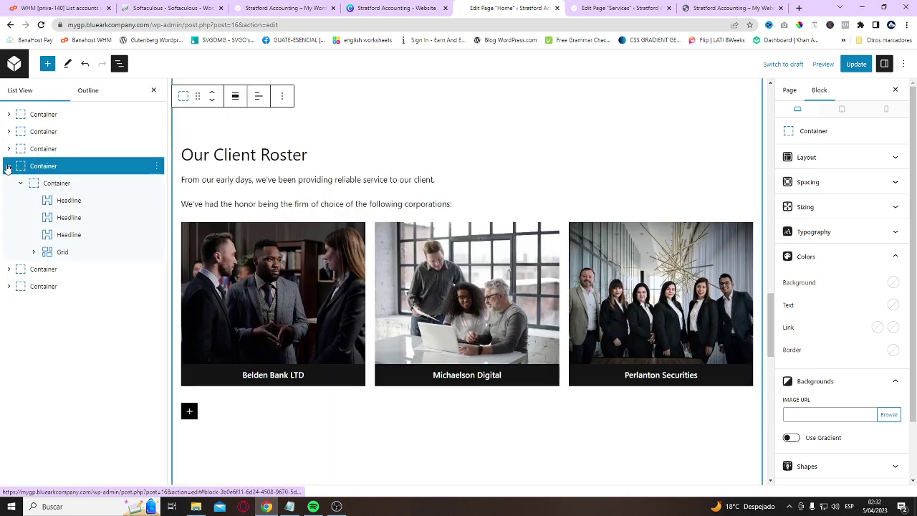
left_click(45, 153)
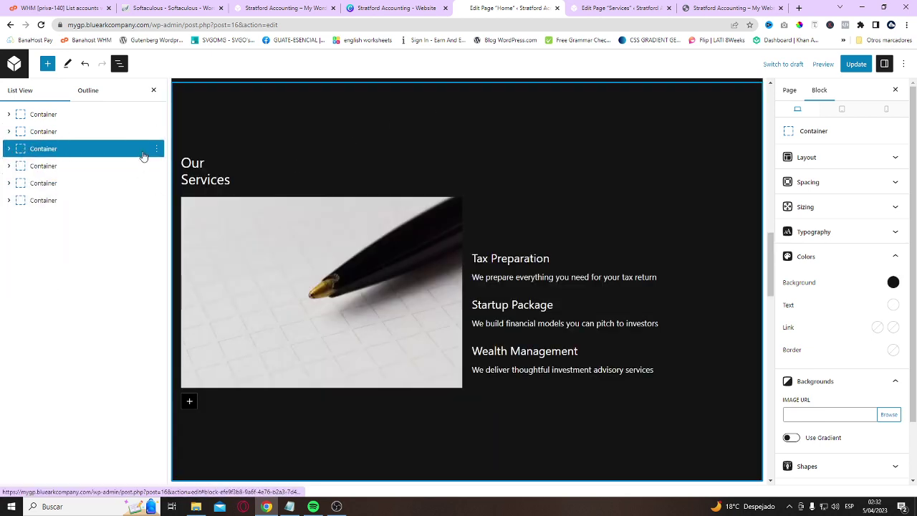
left_click(157, 149)
left_click(182, 175)
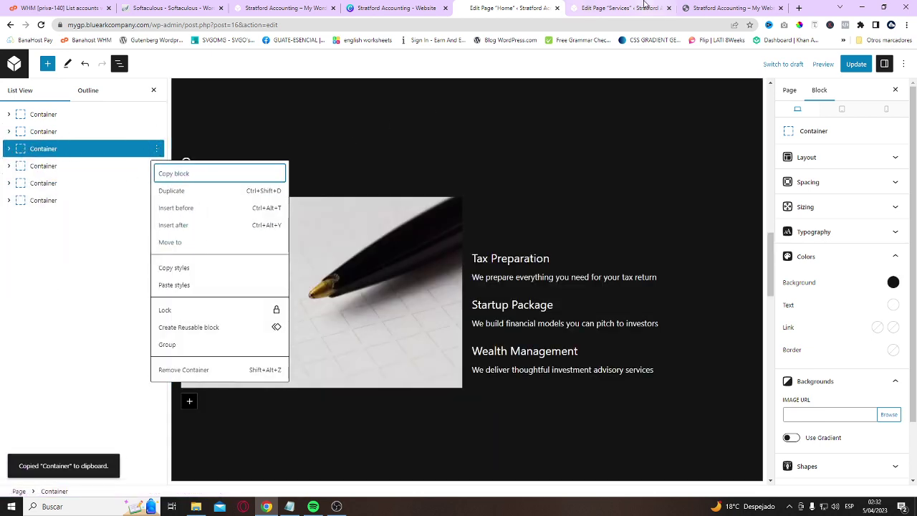
Step: Paste the copied Our Services container into the Services page, update the page and return to the page list
left_click(622, 8)
key("ctrl+v")
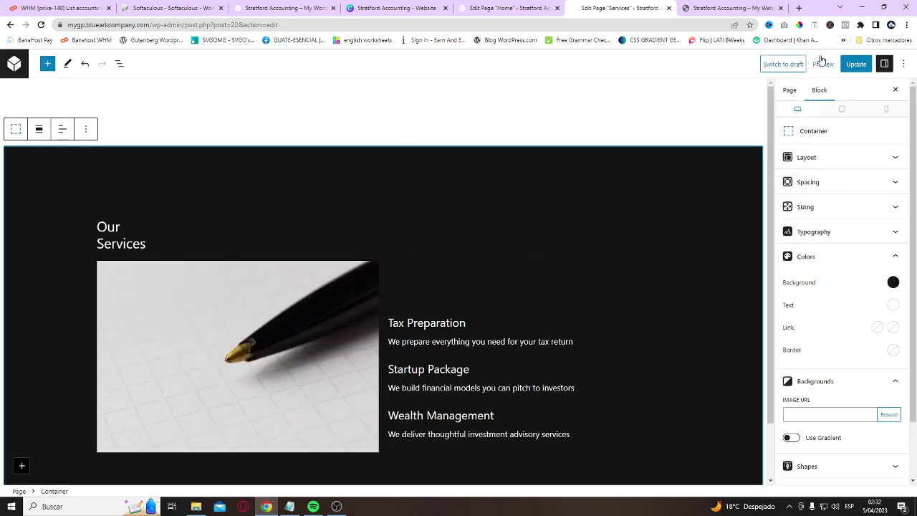
left_click(856, 64)
left_click(13, 70)
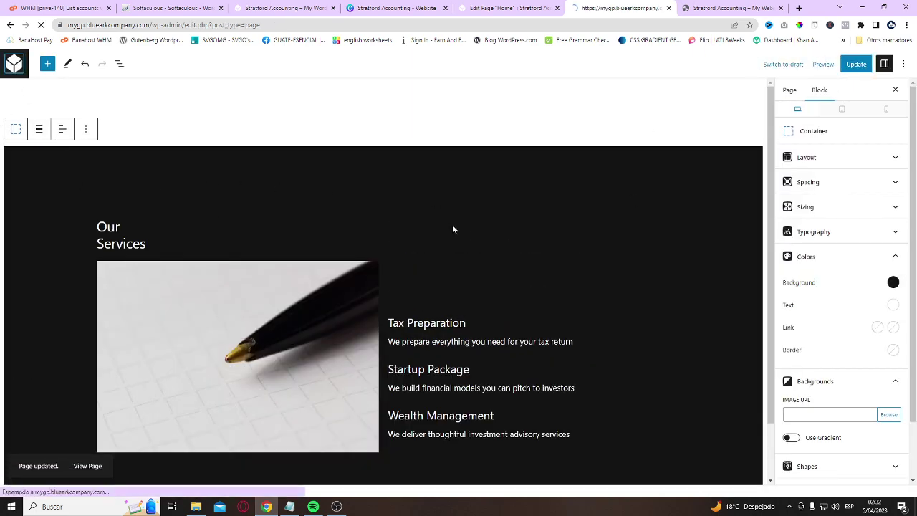
Step: Copy the outer container block of the Home page's "Let's work together." section
left_click(486, 12)
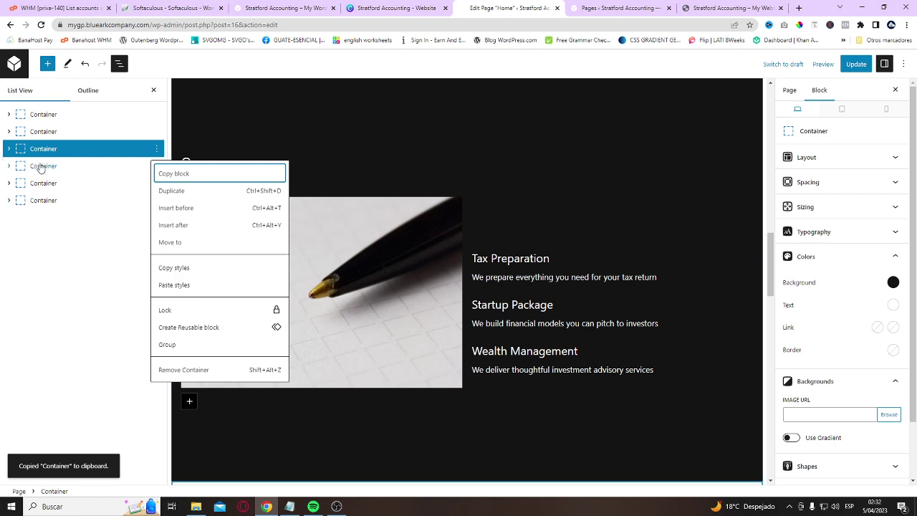
left_click(41, 165)
left_click(41, 165)
left_click(42, 183)
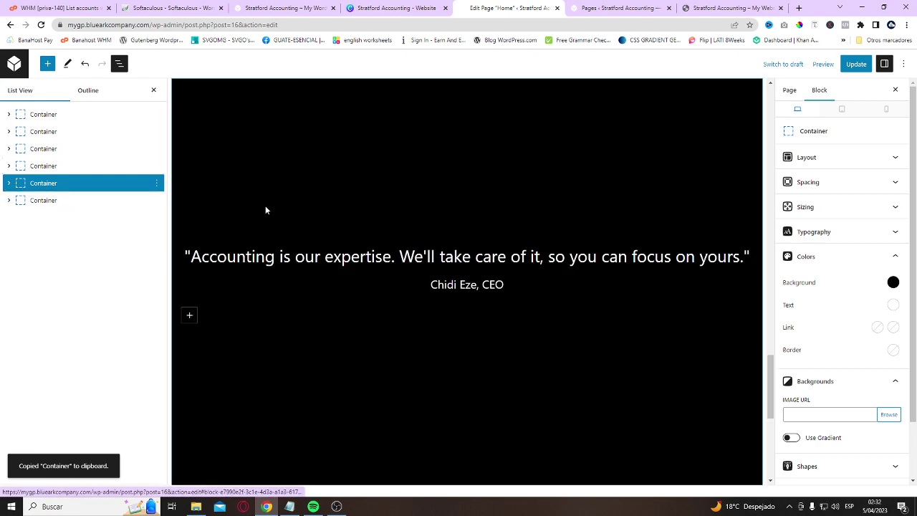
scroll(325, 277, "down", 5)
left_click(179, 300)
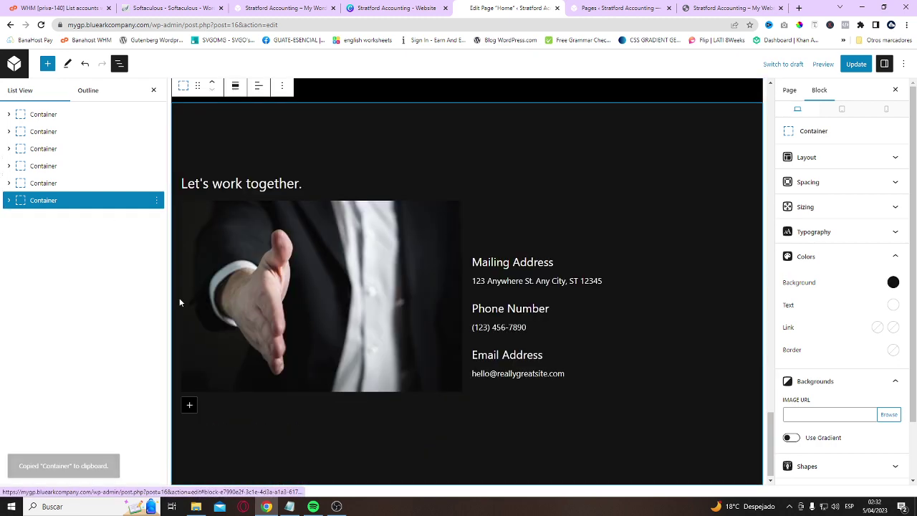
left_click(156, 200)
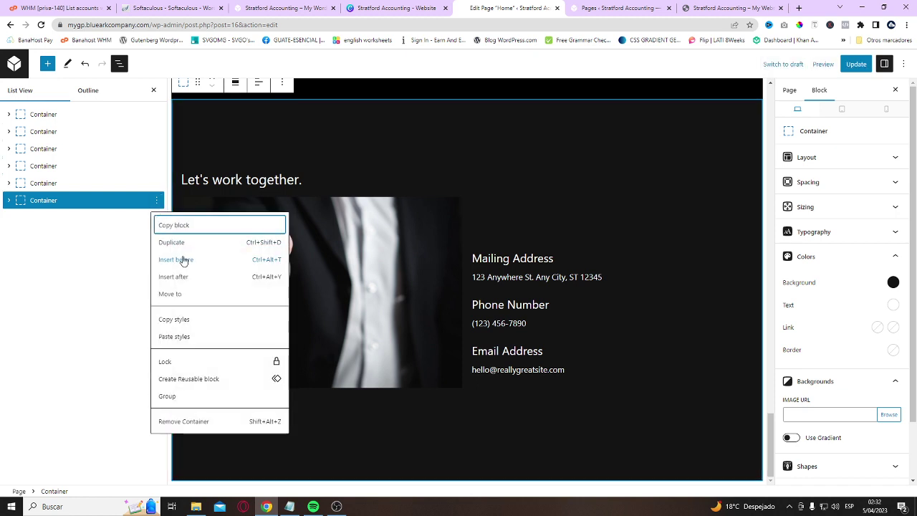
left_click(182, 228)
Step: Open the Contact Us page for editing, paste the copied "Let's work together." container and update the page
left_click(615, 14)
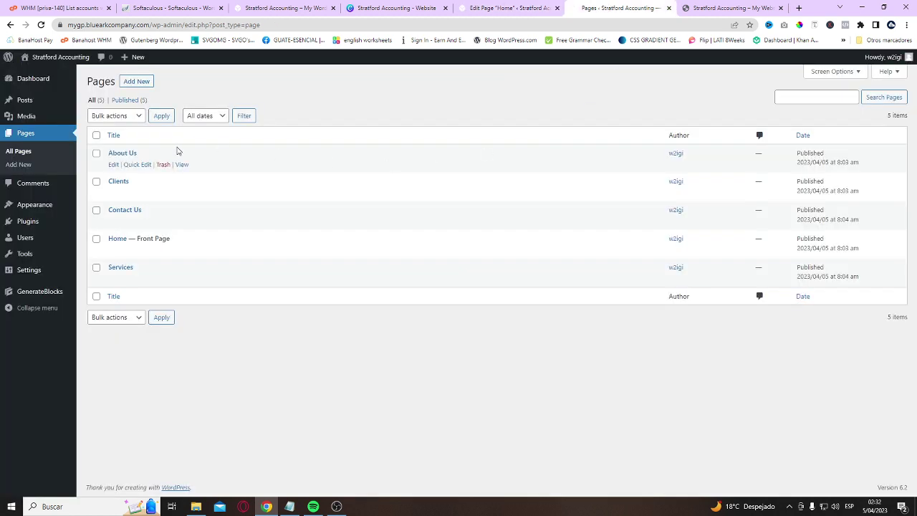
left_click(117, 222)
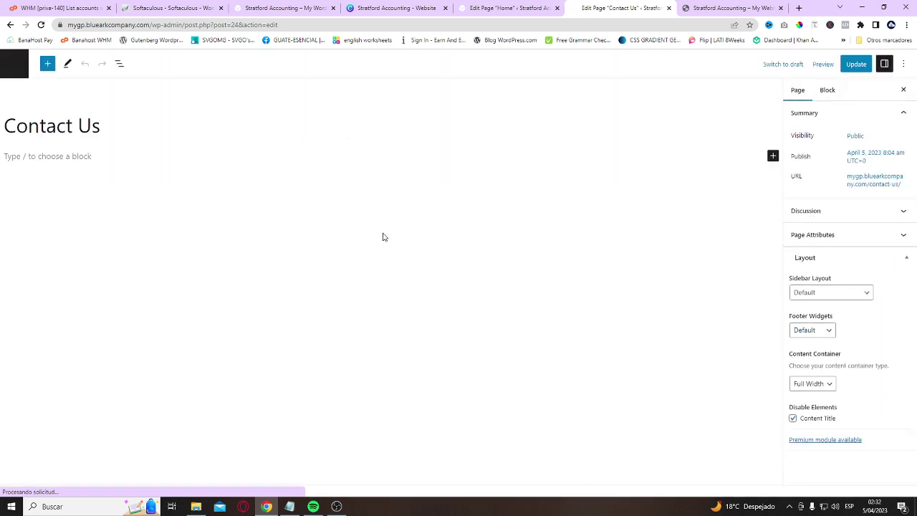
left_click(33, 157)
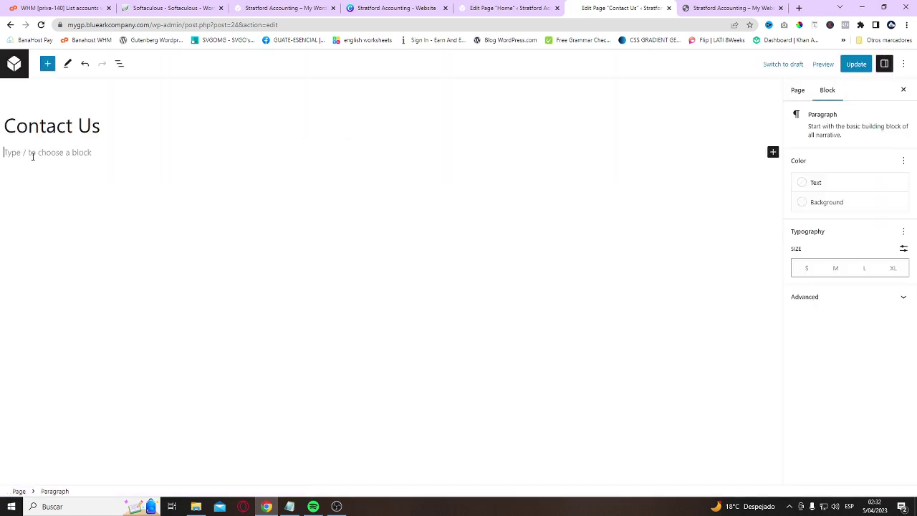
key("ctrl+v")
left_click(857, 63)
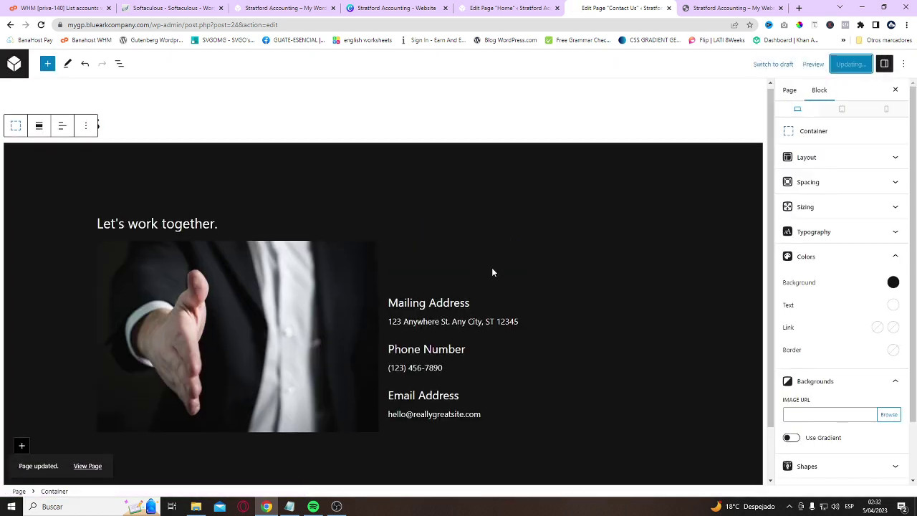
scroll(544, 287, "down", 1)
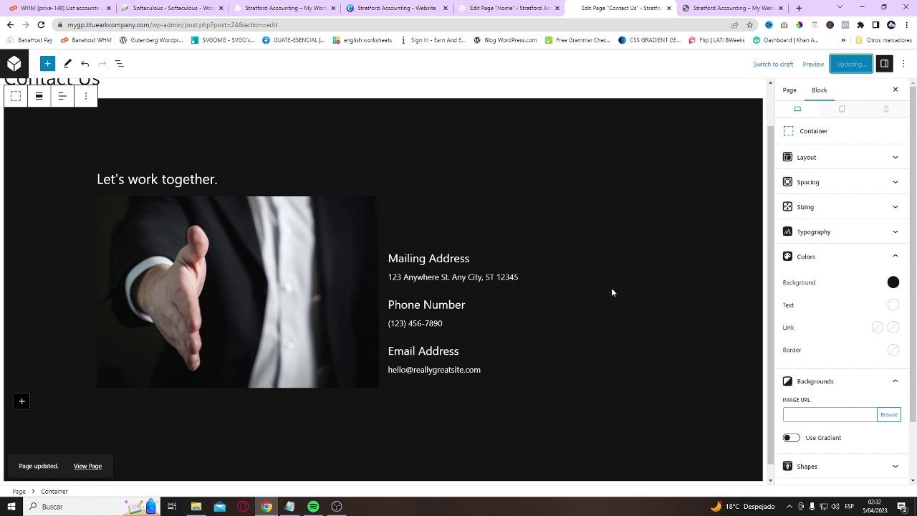
scroll(417, 336, "up", 1)
Step: Link the phone number text under Phone Number to a tel: URL containing that phone number
left_click(418, 345)
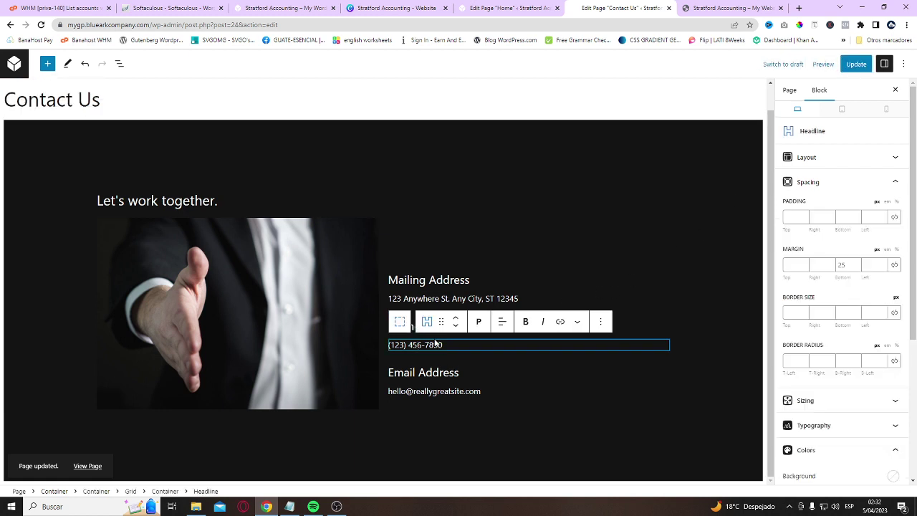
triple_click(427, 345)
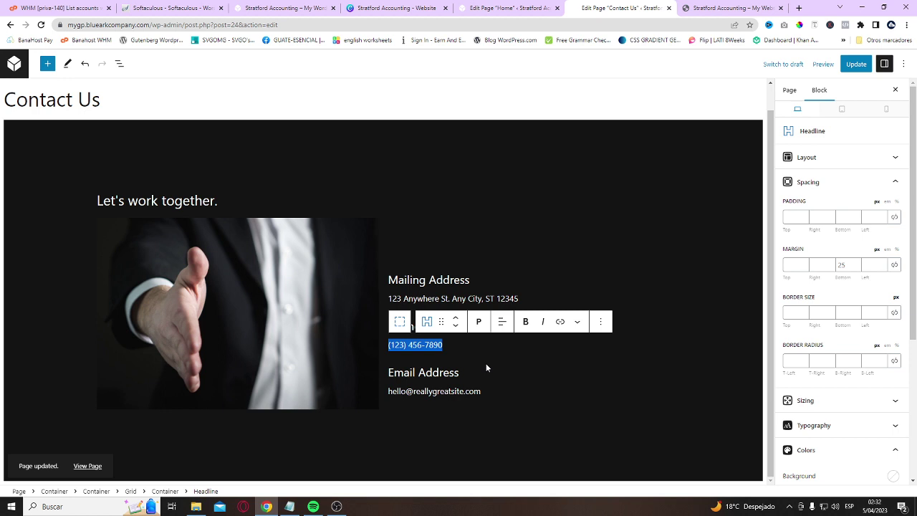
left_click(560, 322)
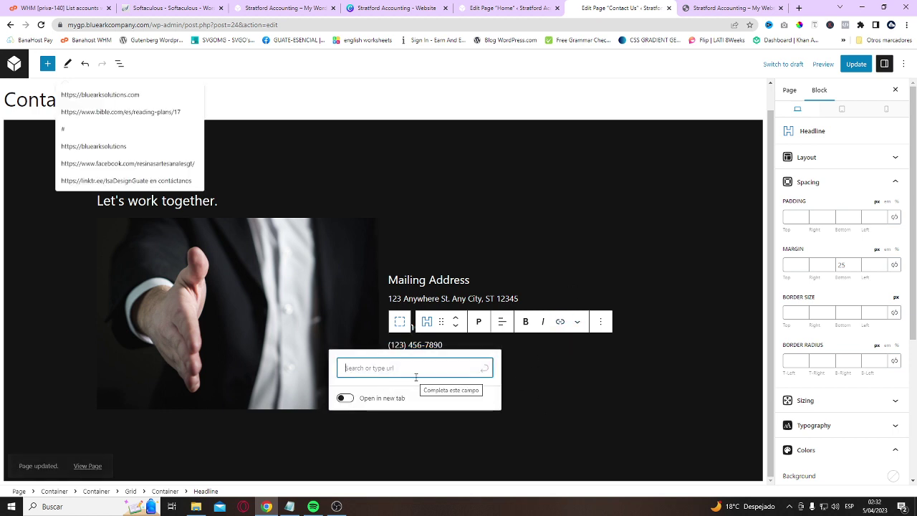
type("tel:+123 456 7890")
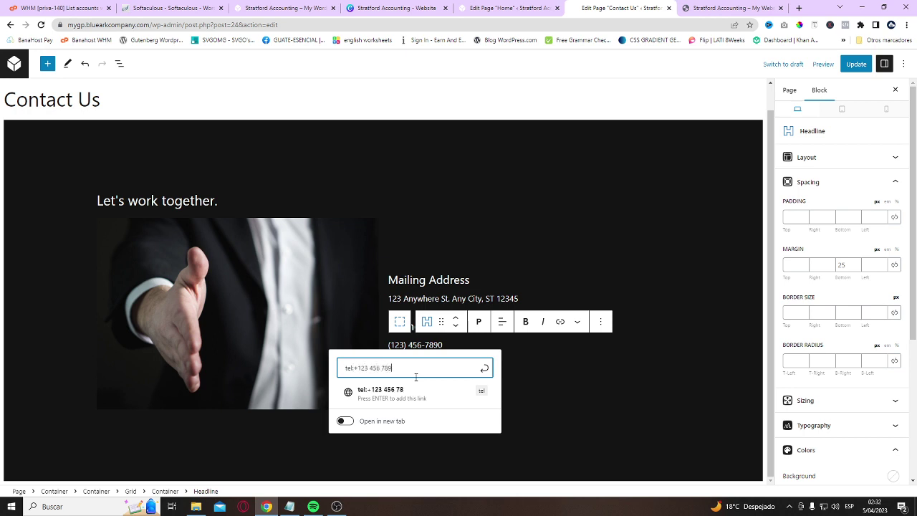
left_click(485, 367)
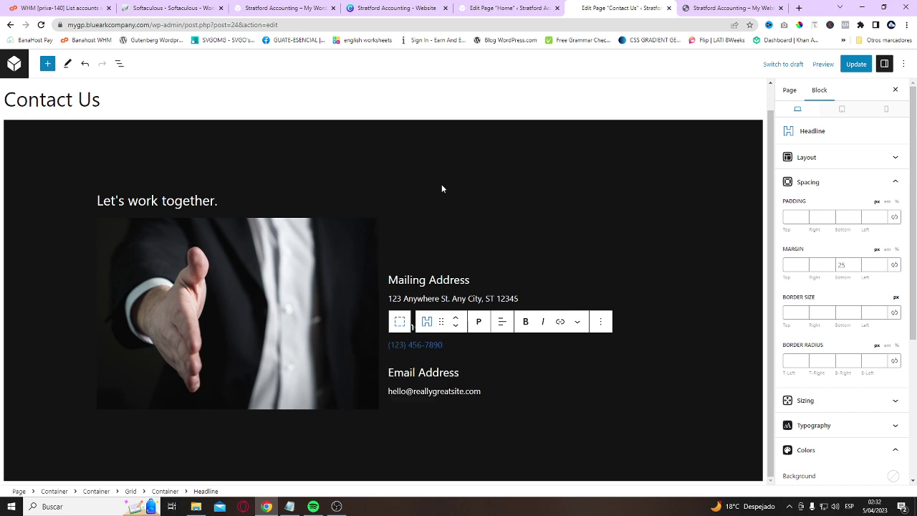
Step: Set the link color of the outer "Let's work together." container to var(--base)
left_click(308, 183)
left_click(324, 143)
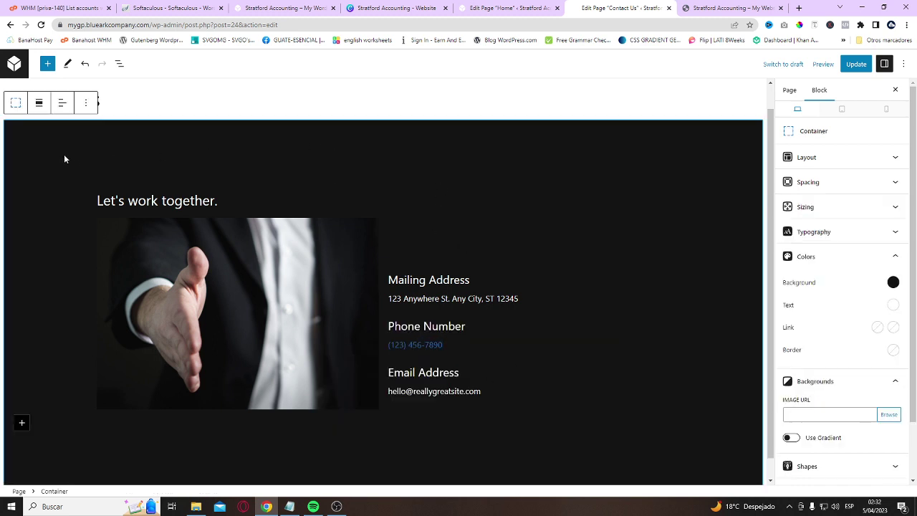
left_click(120, 64)
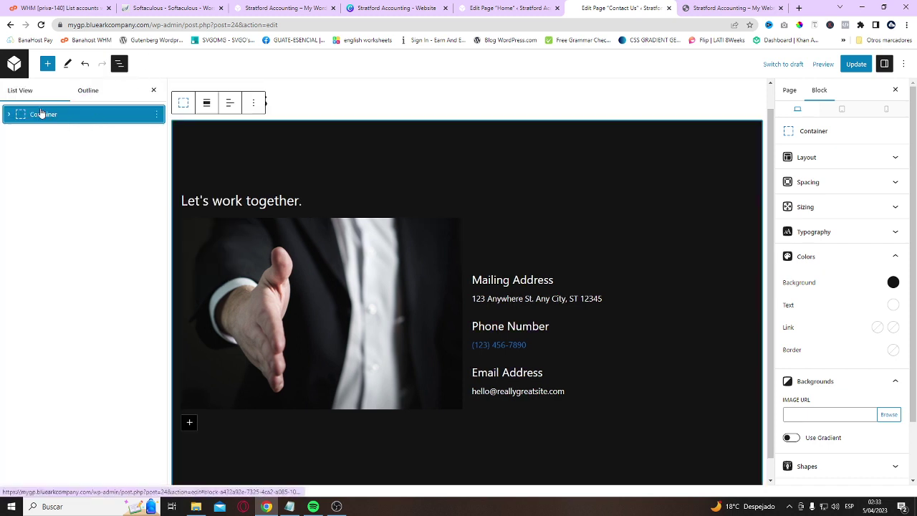
scroll(879, 321, "down", 2)
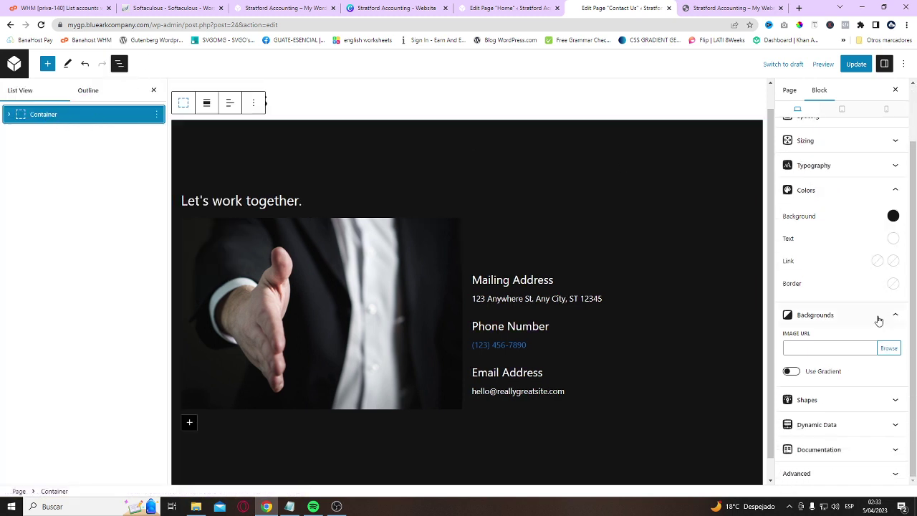
left_click(878, 261)
left_click(805, 234)
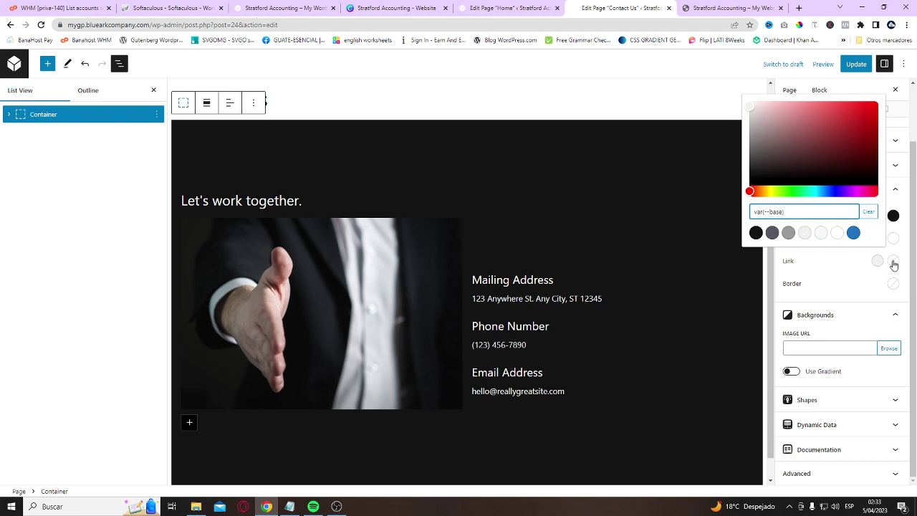
Step: Try var(--base-3) as the link hover color of the outer container
left_click(893, 262)
left_click(853, 233)
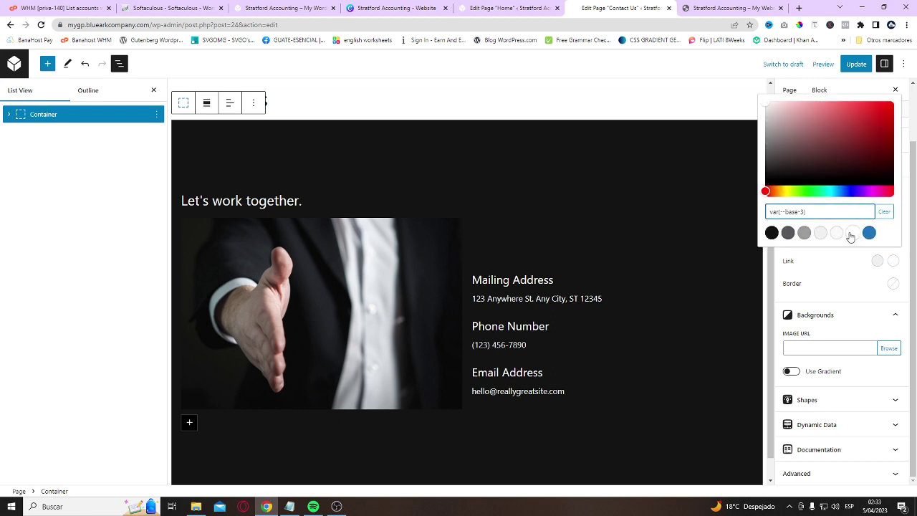
left_click(849, 282)
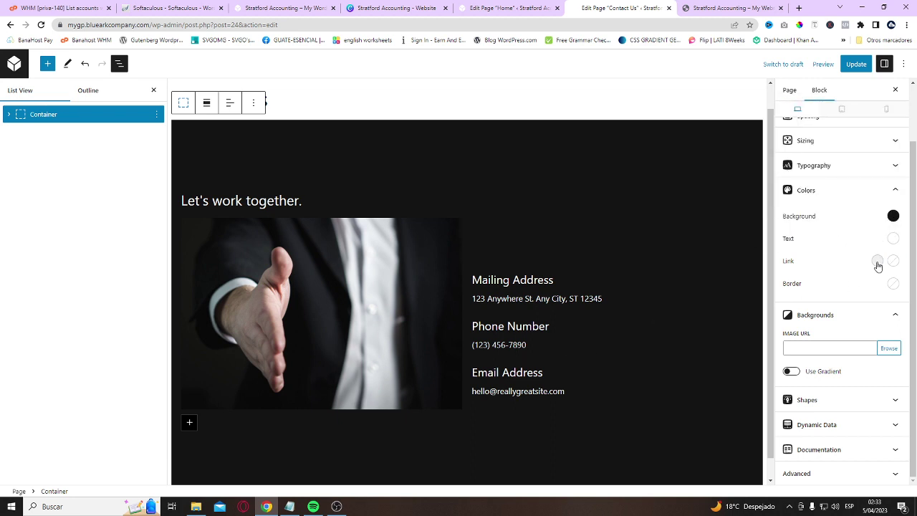
Step: Reapply var(--base) as the outer container's link color and view its link hover color setting
left_click(877, 261)
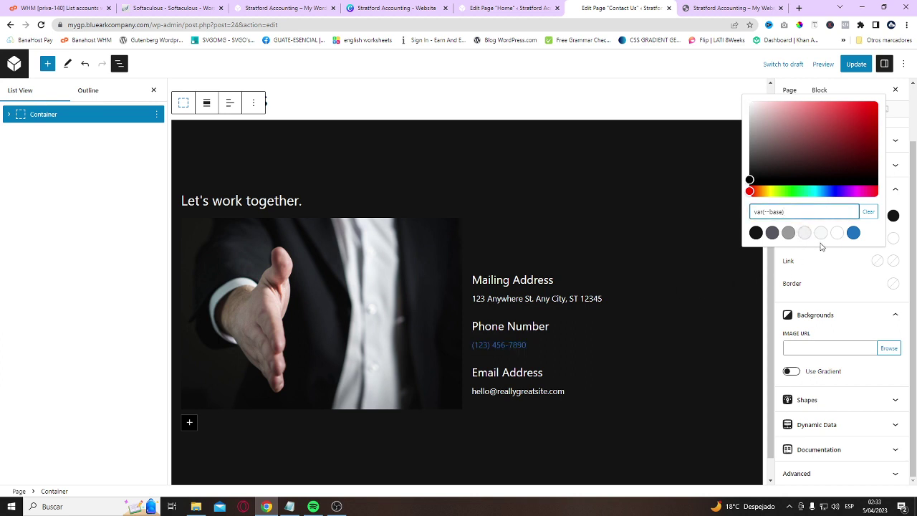
left_click(859, 268)
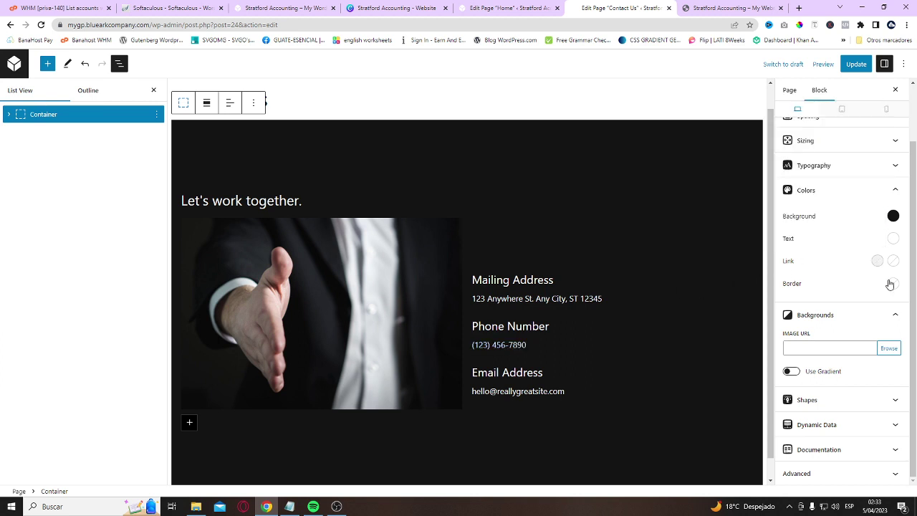
left_click(895, 263)
left_click(849, 265)
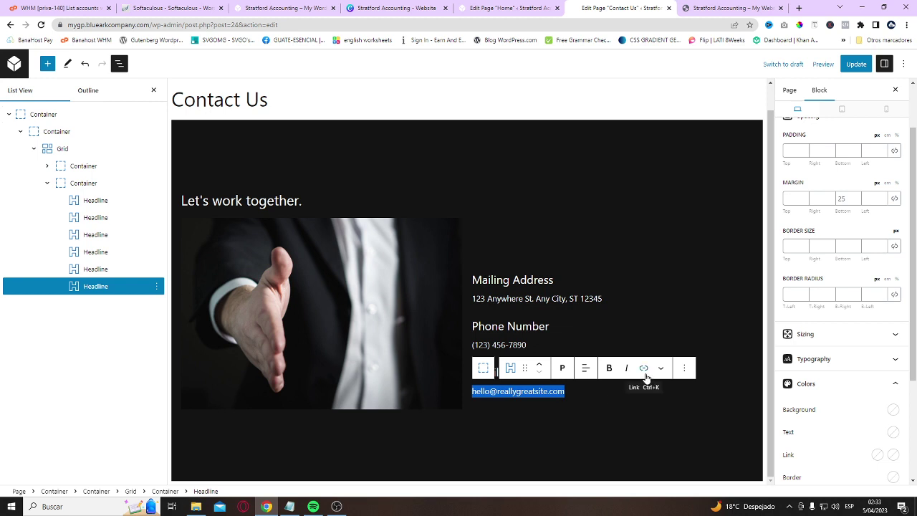
Step: Re-enter the link of the text under Email Address as a mailto: URL containing that email address and apply it
left_click(644, 370)
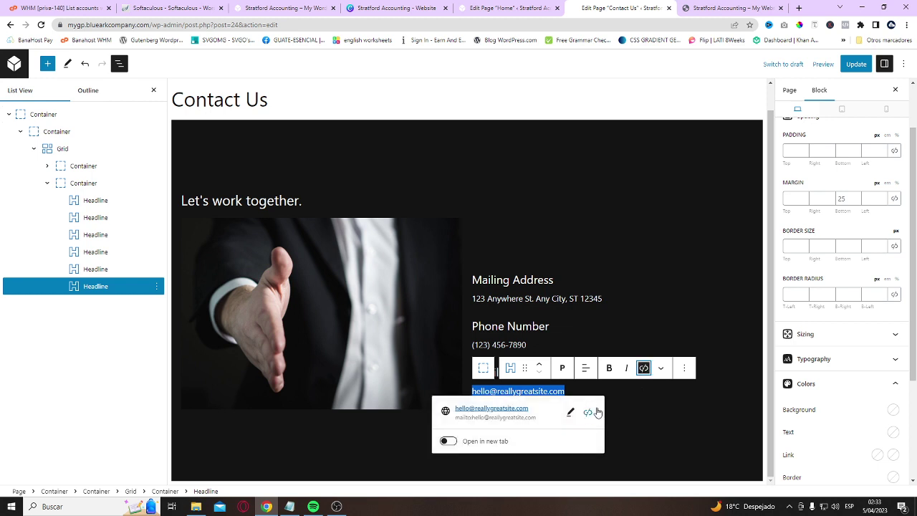
left_click(571, 415)
left_click(551, 415)
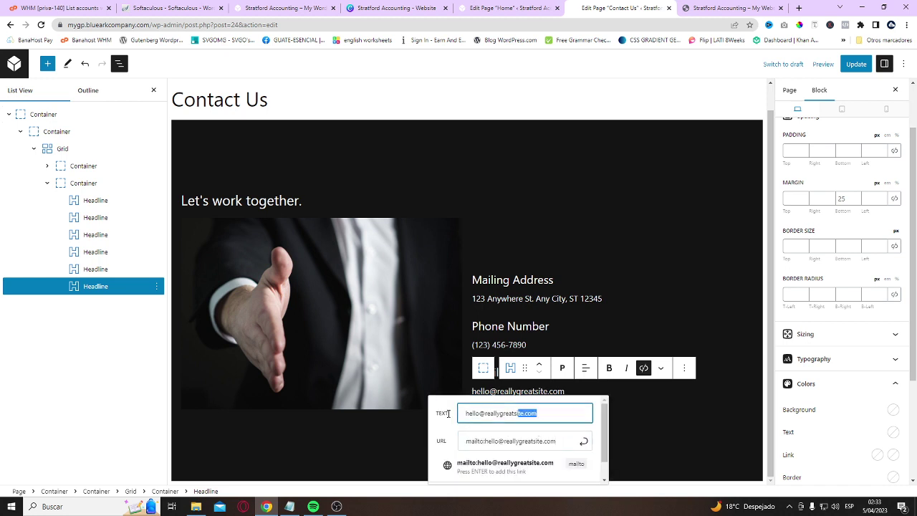
left_click(563, 438)
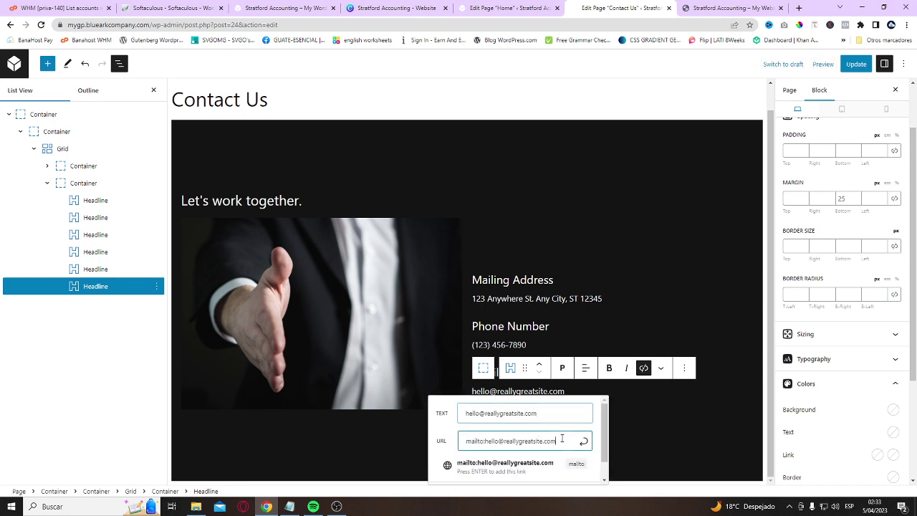
triple_click(521, 435)
type("mailt")
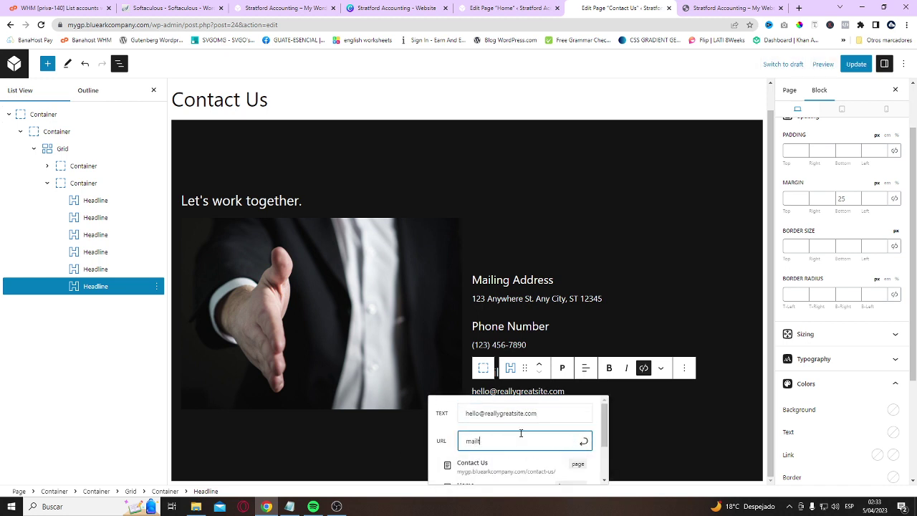
type("o:hello@reallygreatsite.com")
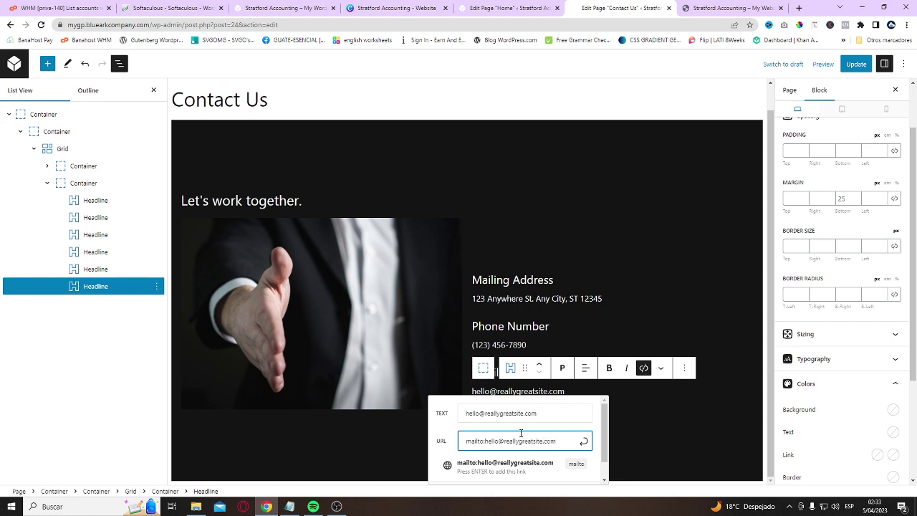
left_click(584, 445)
left_click(590, 436)
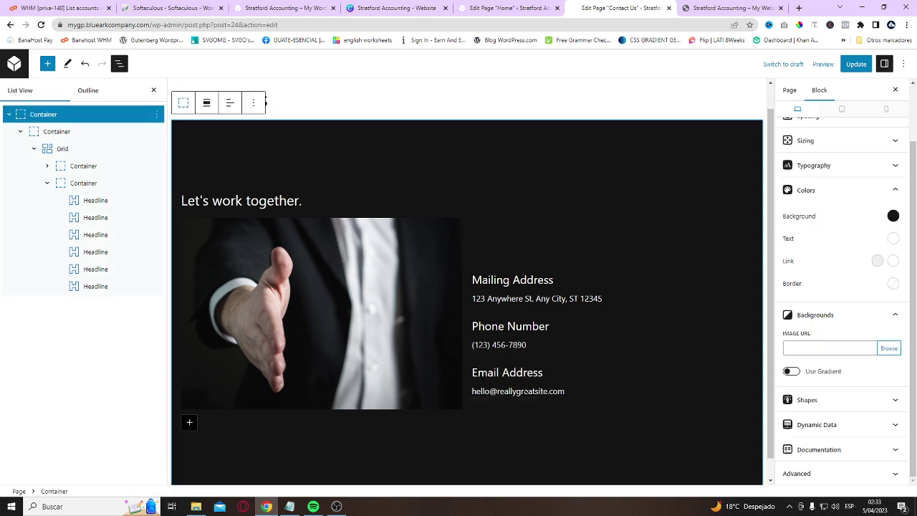
Step: Save the Contact Us page update and load the site's front page at mygp.bluearkcompany.com to view it
scroll(662, 418, "up", 1)
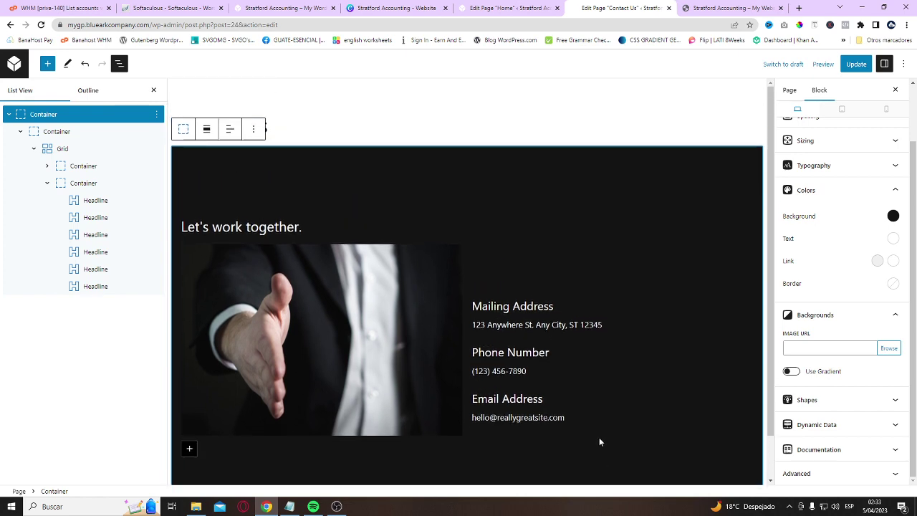
left_click(854, 63)
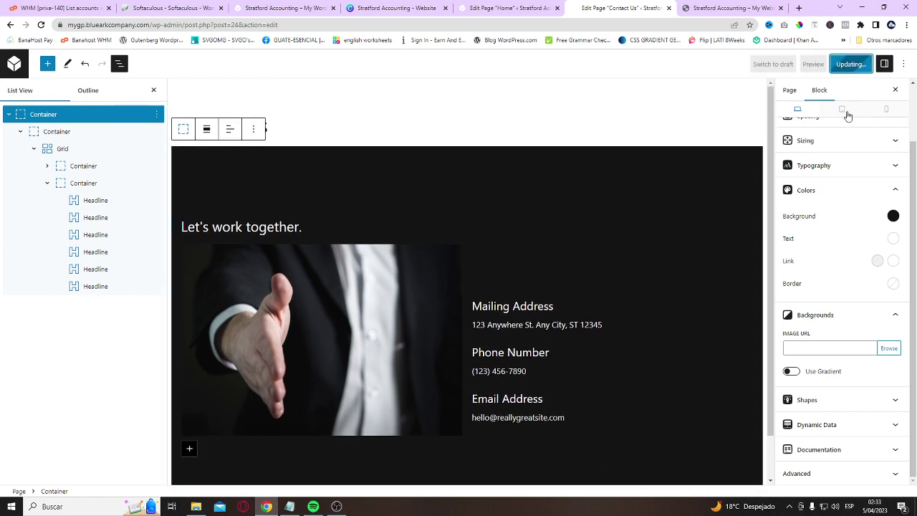
left_click(149, 24)
left_click_drag(174, 24, 781, 33)
key("BackSpace")
key("Return")
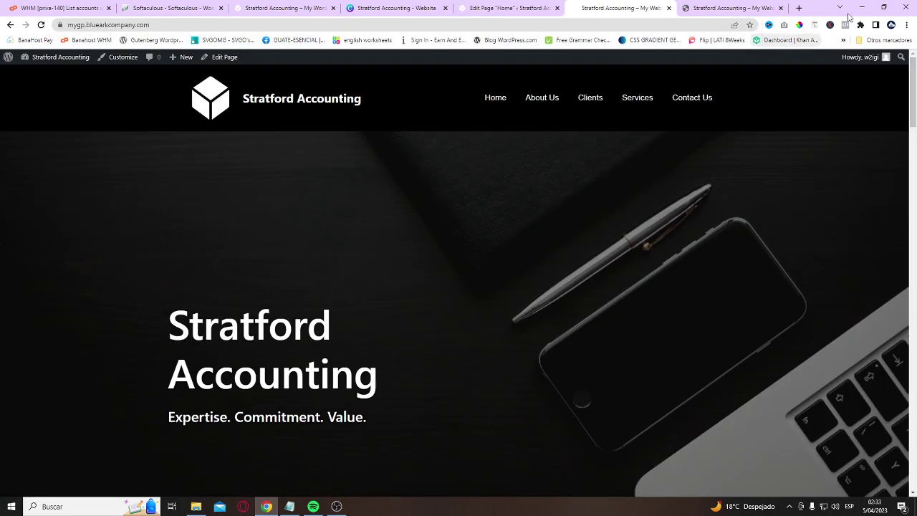
scroll(542, 307, "down", 2)
scroll(542, 306, "up", 2)
Step: Remove the Company Profile container from the Home page in its editor
left_click(506, 9)
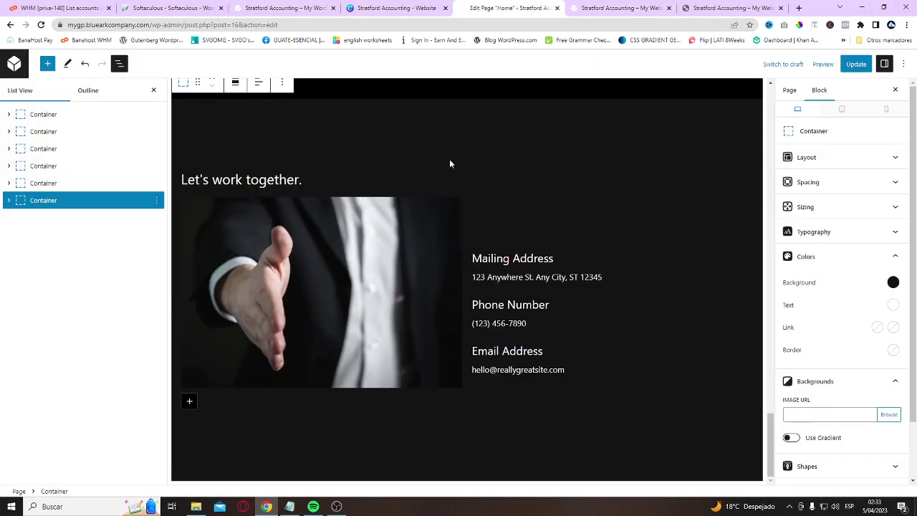
scroll(510, 262, "up", 4)
scroll(408, 293, "down", 3)
scroll(287, 229, "up", 7)
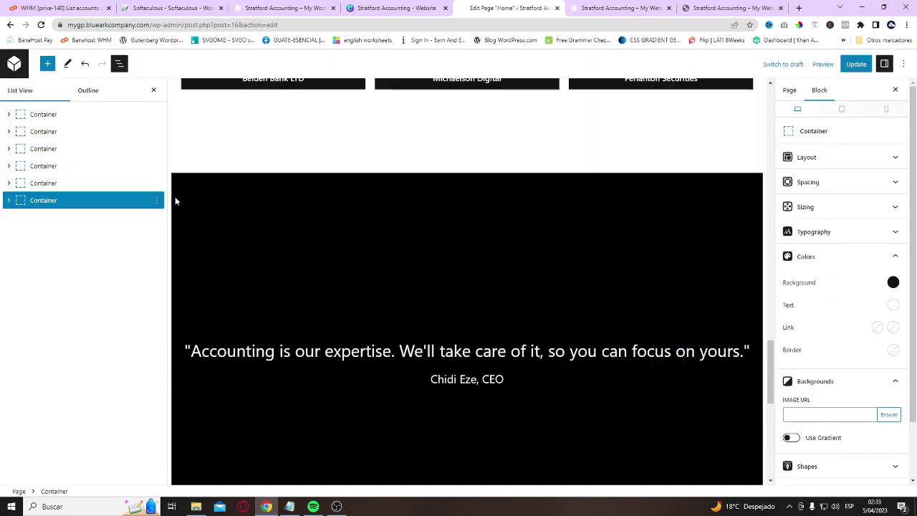
scroll(374, 253, "up", 15)
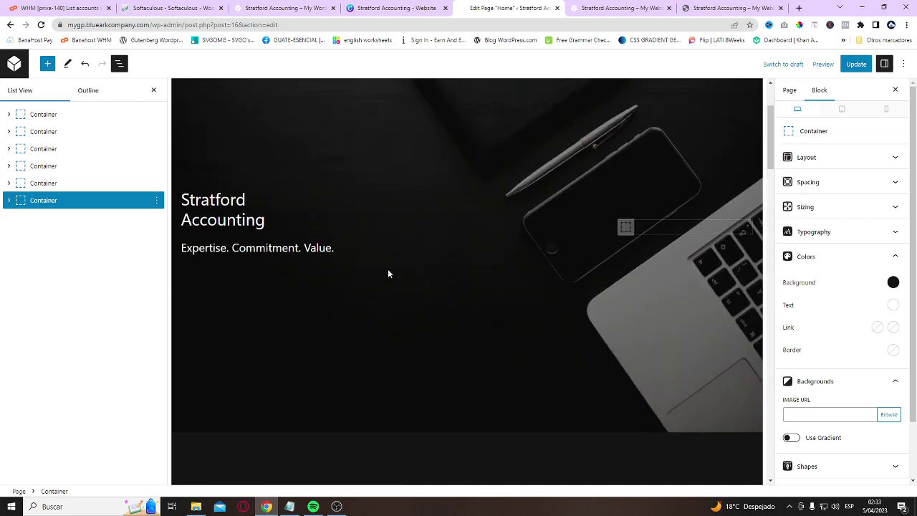
left_click(43, 133)
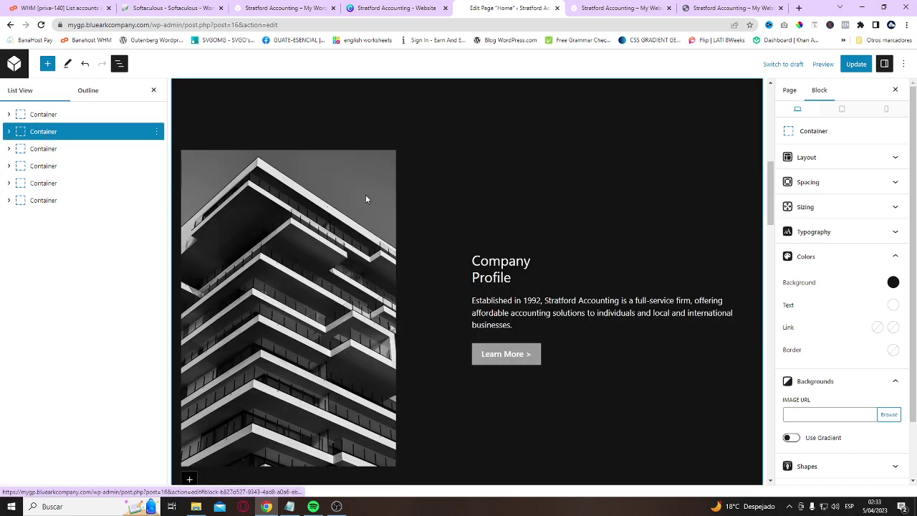
left_click(156, 132)
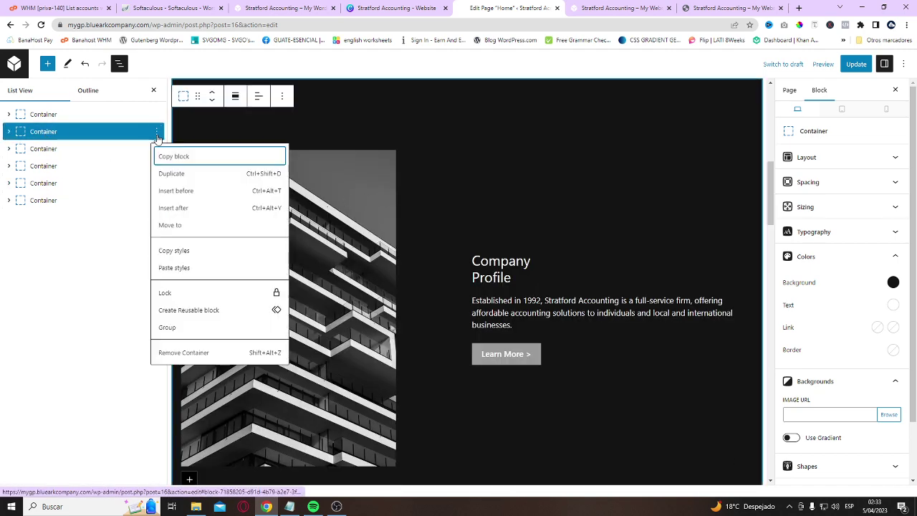
left_click(258, 352)
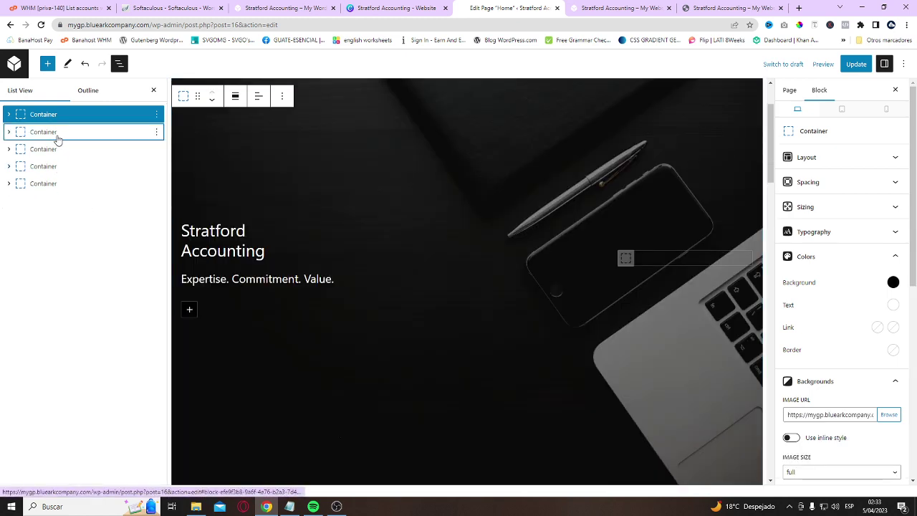